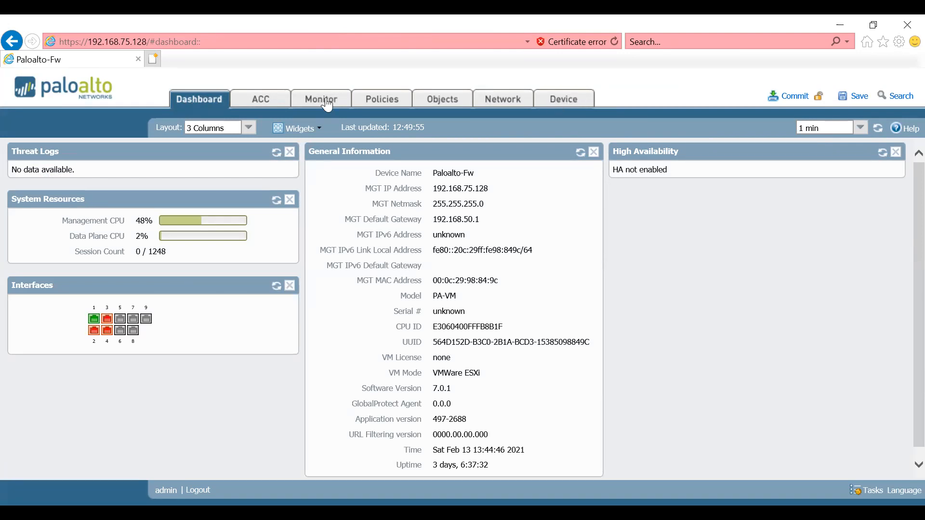
Look through the ACC, Monitor and Device sections of the firewall, including the Device configuration categories
click(256, 102)
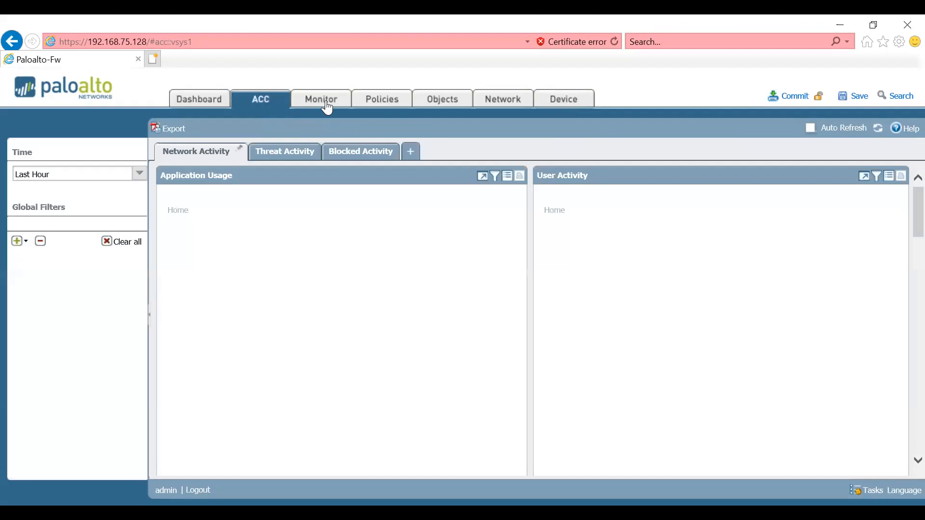
click(327, 103)
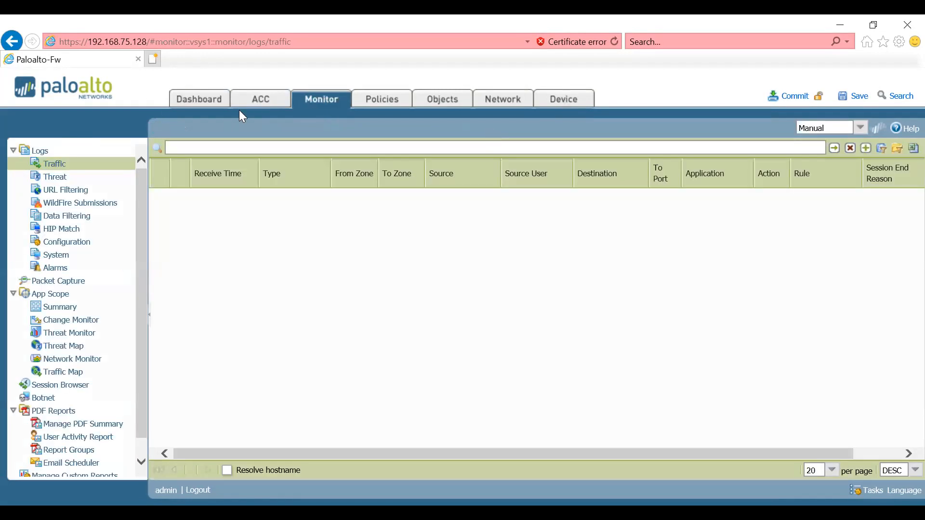
click(558, 102)
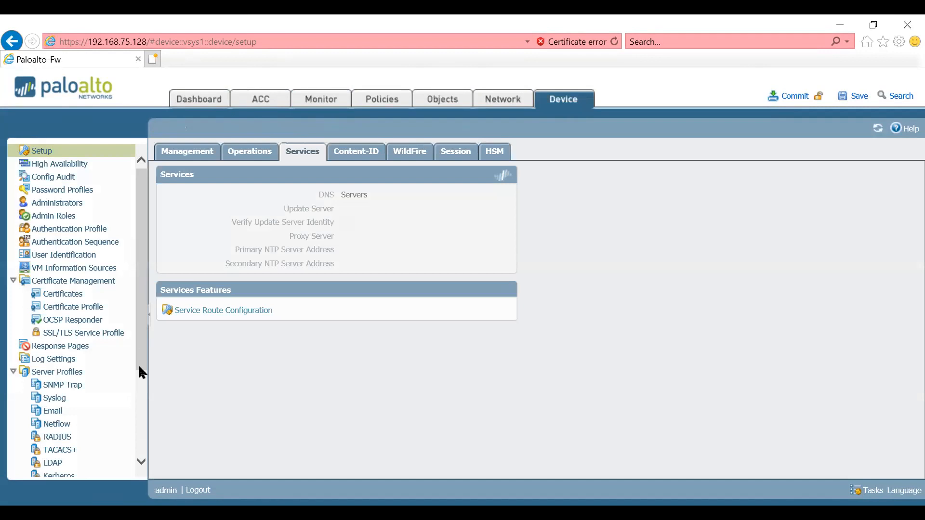
scroll(50, 463, down, 5)
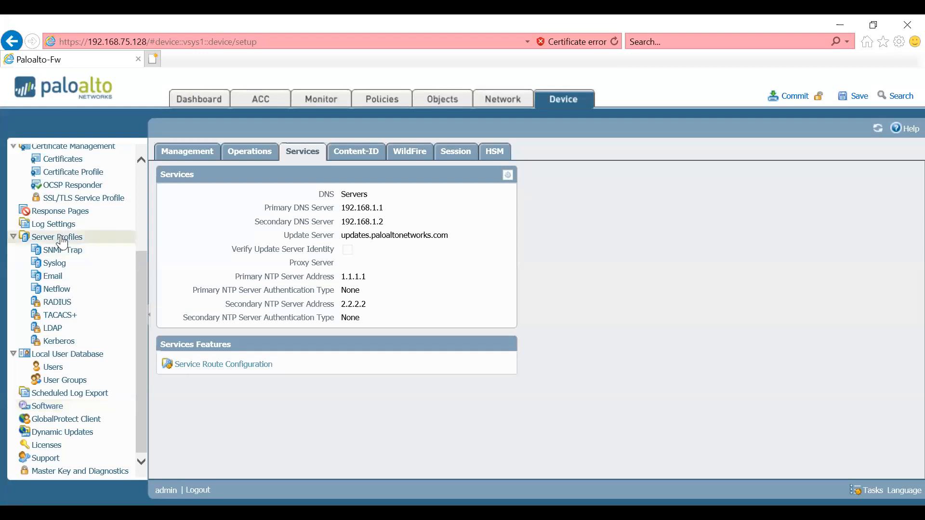
drag(142, 270, 145, 164)
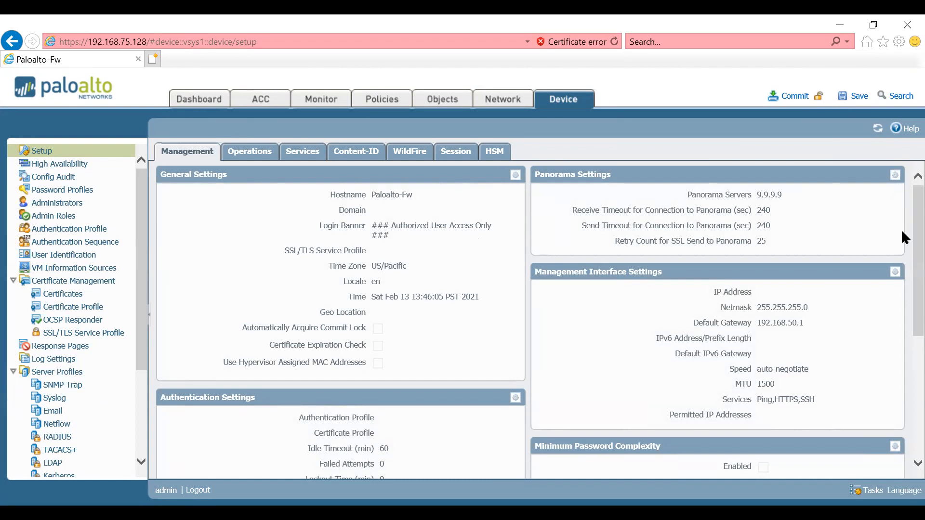
Review the Management, Operations and Services settings in the device setup
scroll(901, 242, down, 2)
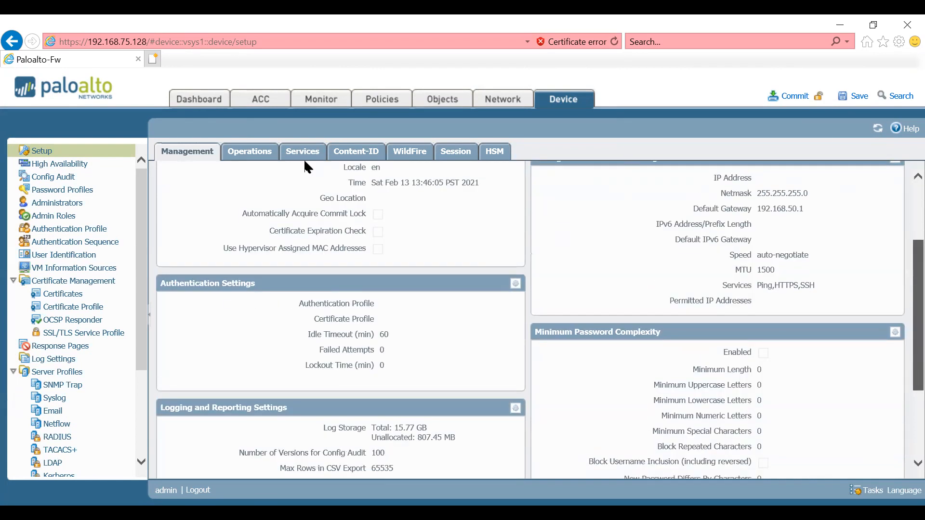
scroll(289, 166, up, 2)
click(263, 153)
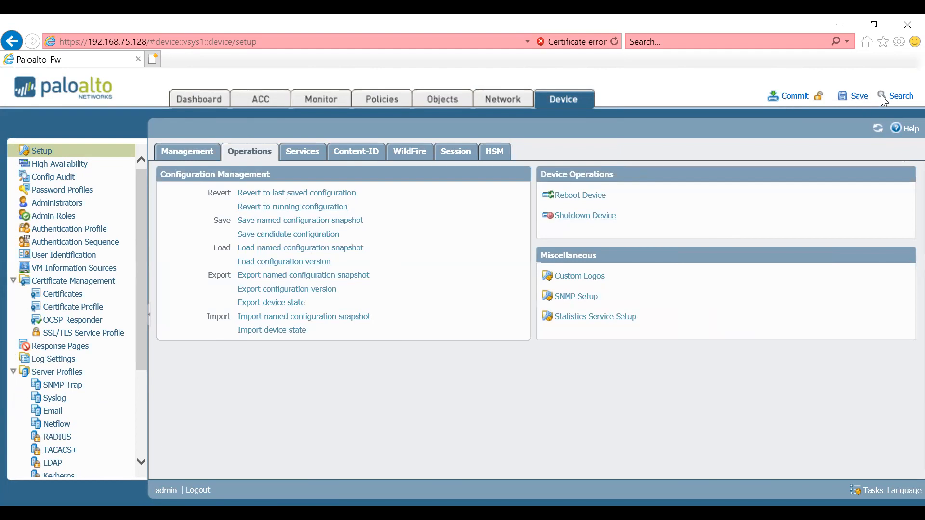
click(304, 151)
drag(342, 235, 485, 242)
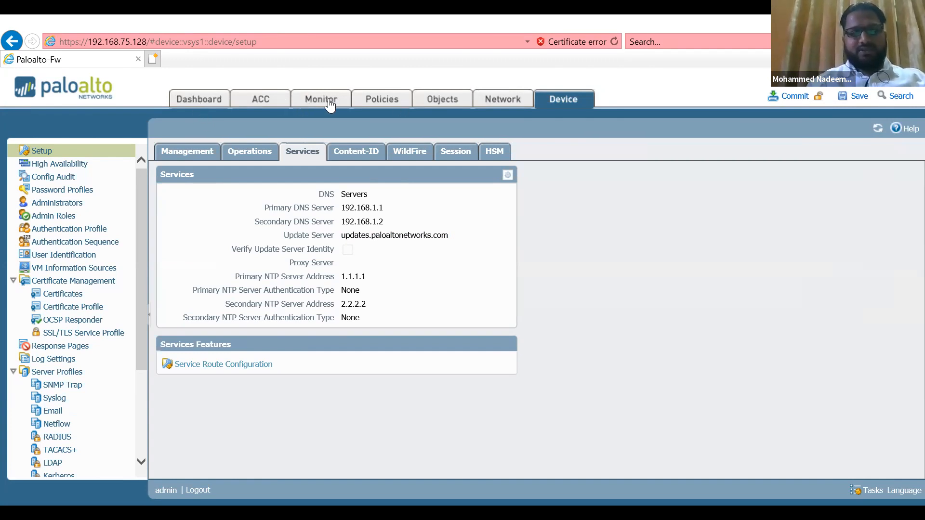
Review the device's administrator accounts, password profiles and admin roles
click(61, 206)
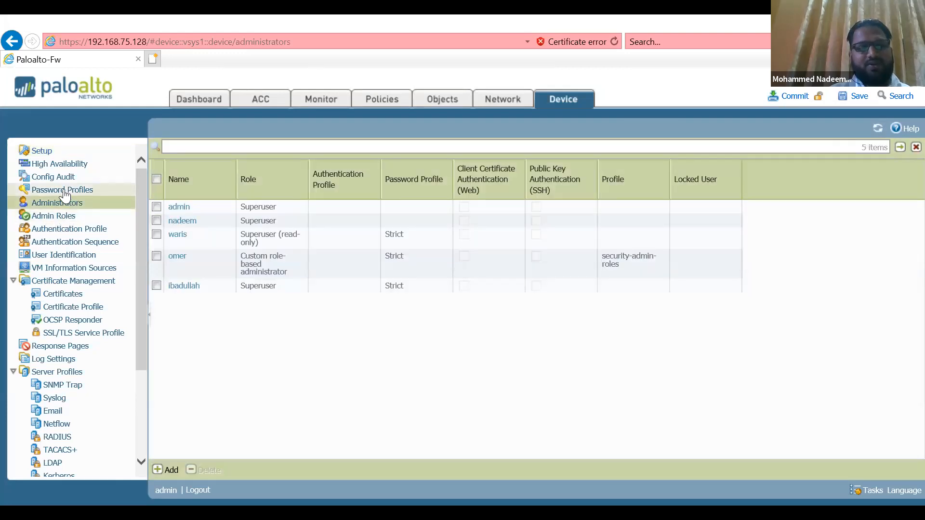
click(63, 190)
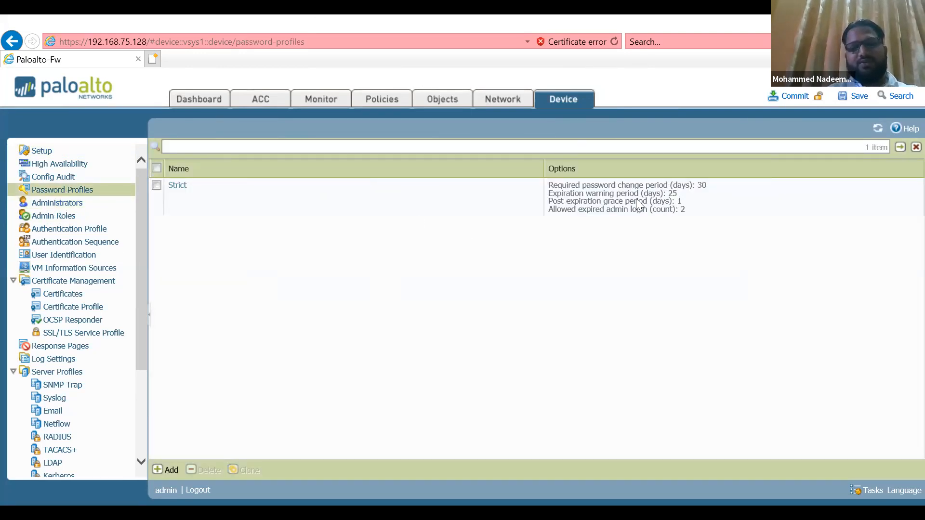
click(56, 218)
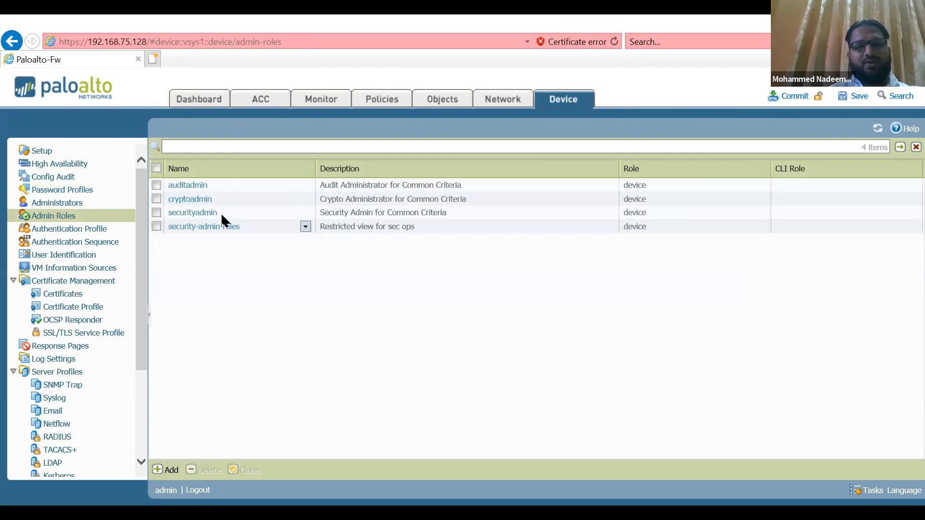
click(80, 205)
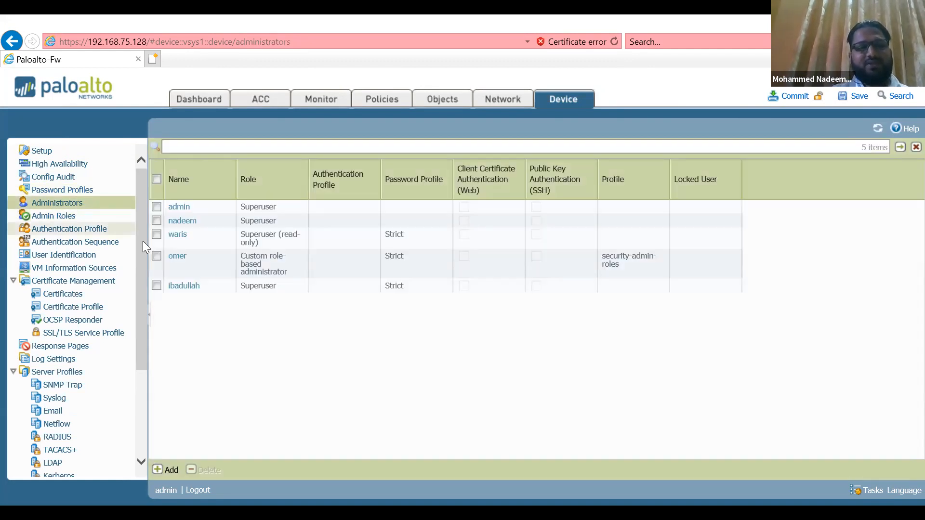
View the Syslog and RADIUS server profiles of the device
drag(143, 267, 142, 295)
scroll(39, 256, down, 1)
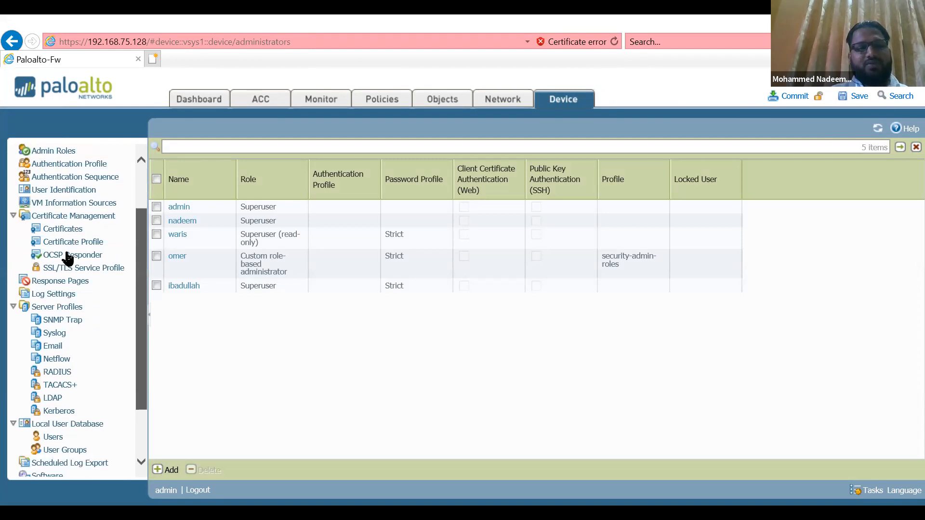
scroll(58, 303, down, 2)
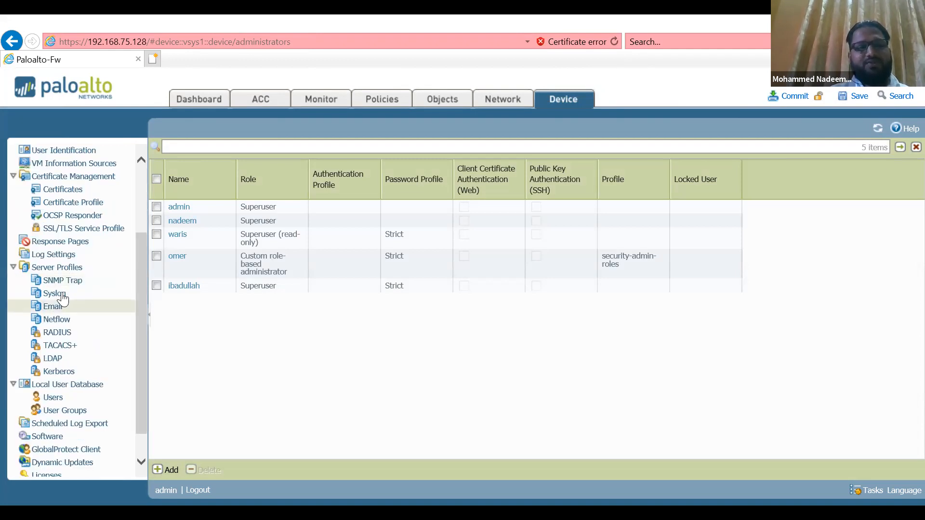
click(62, 298)
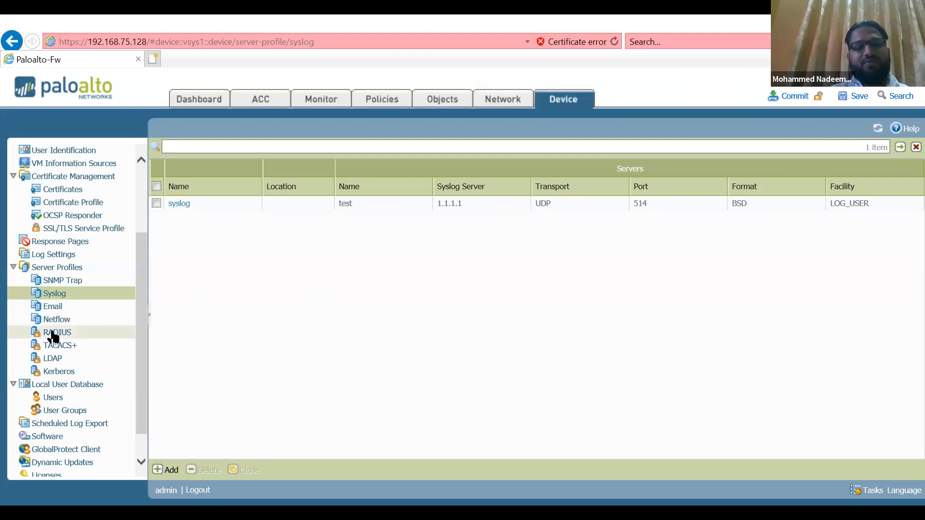
click(54, 337)
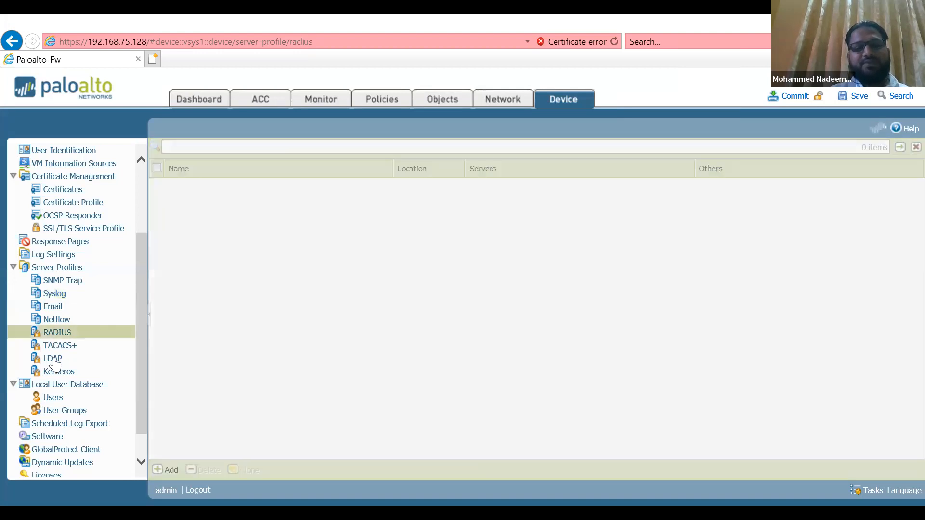
Inspect the server settings of the LDAP server profile "test" and close it without saving
click(54, 360)
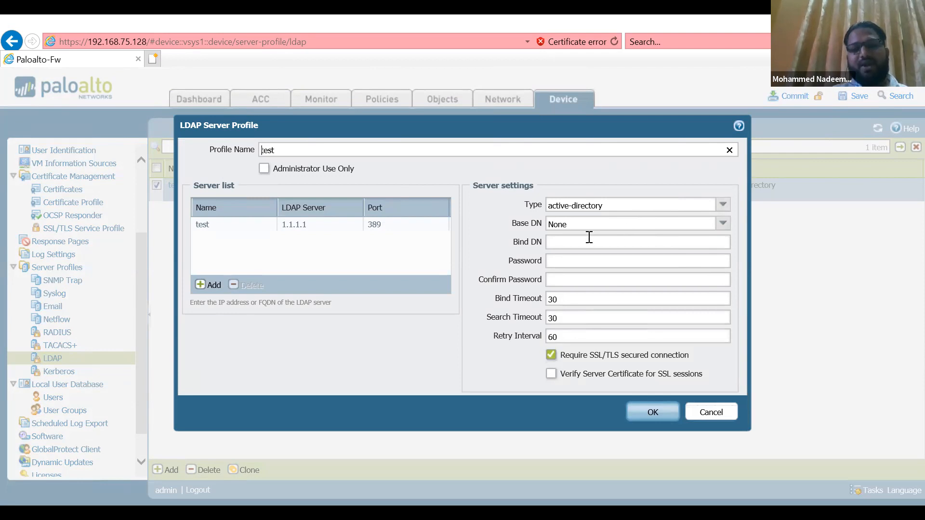
click(572, 265)
click(570, 275)
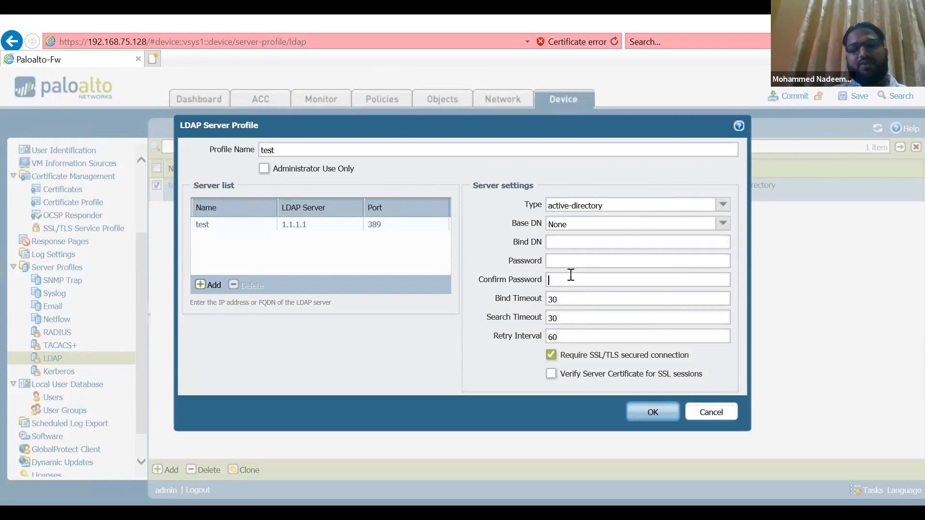
click(706, 421)
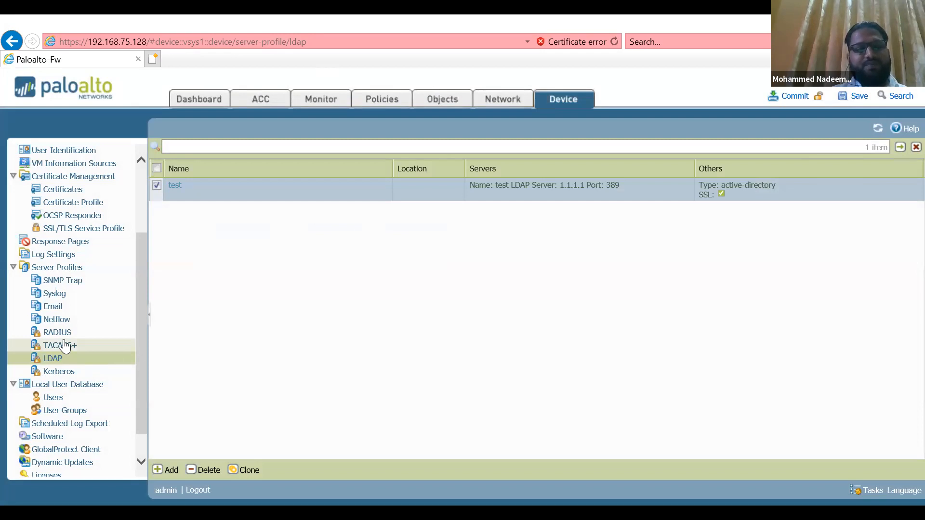
Inspect the fields of a new TACACS+ server profile, cancel it and return to the LDAP profiles
click(64, 345)
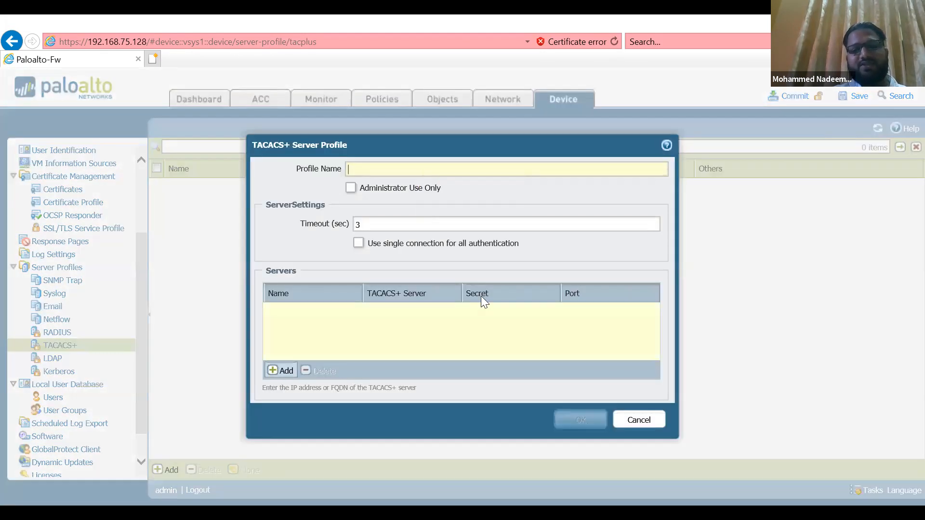
mouse_move(510, 320)
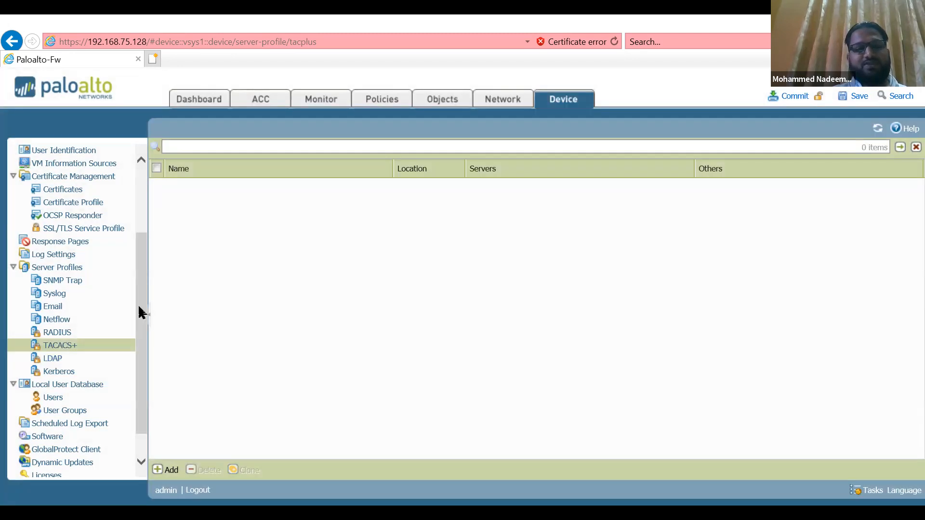
drag(139, 305, 148, 343)
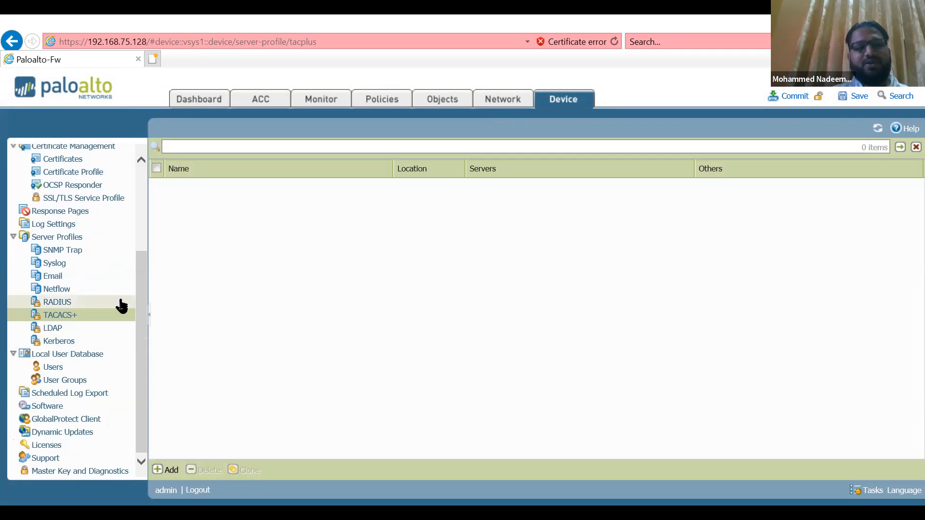
click(56, 330)
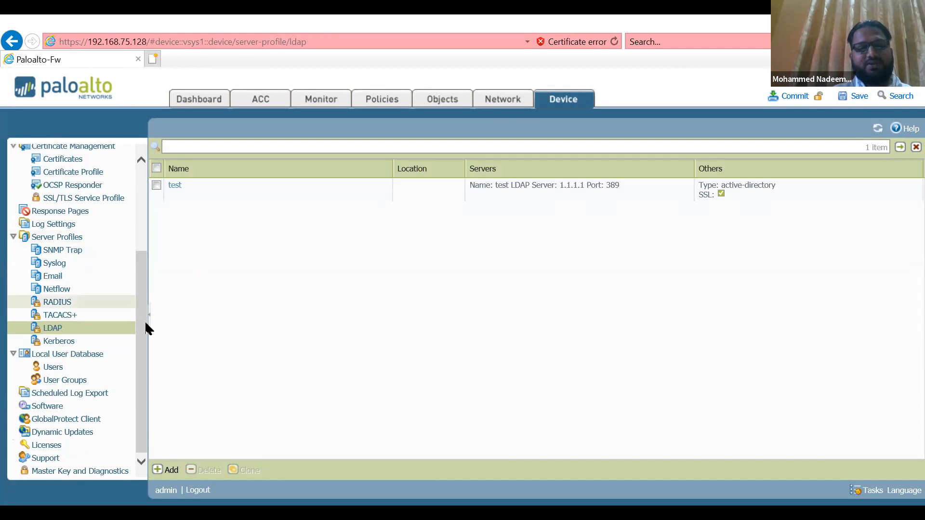
Start a new account in the local user database and name it user1
click(54, 367)
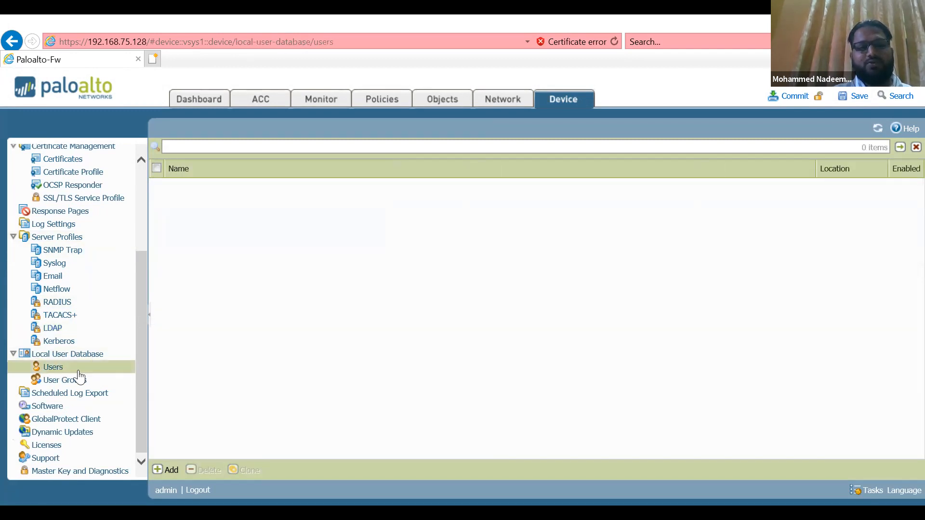
click(169, 470)
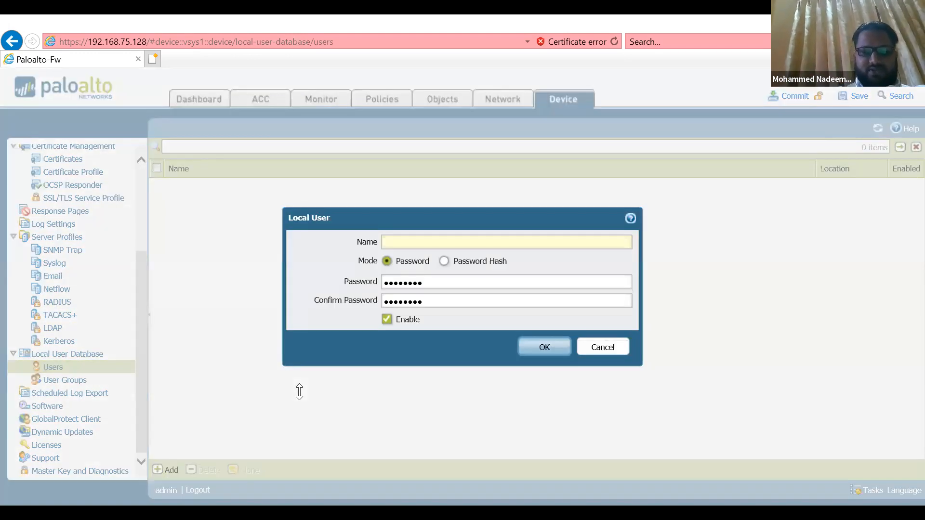
text(test)
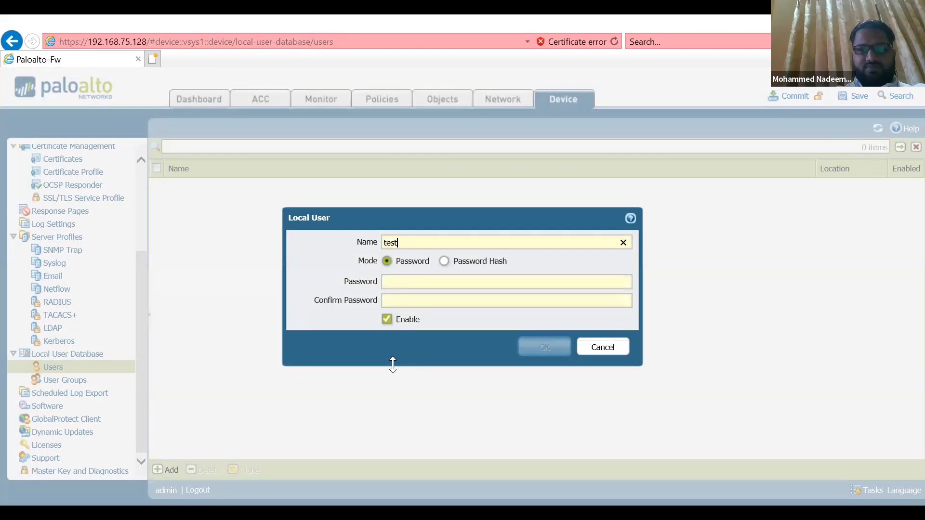
key(BackSpace)
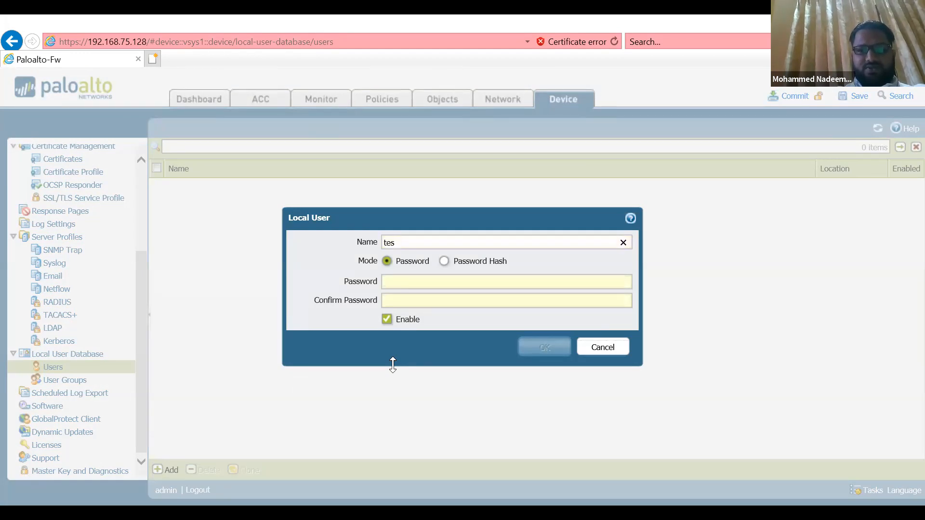
key(BackSpace)
key(BackSpace)
key(BackSpace)
text(u)
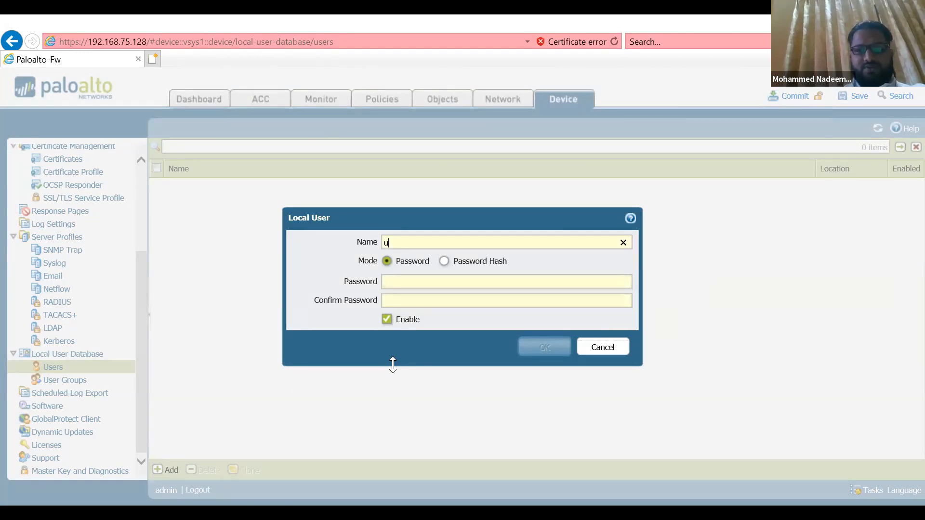
text(ser1)
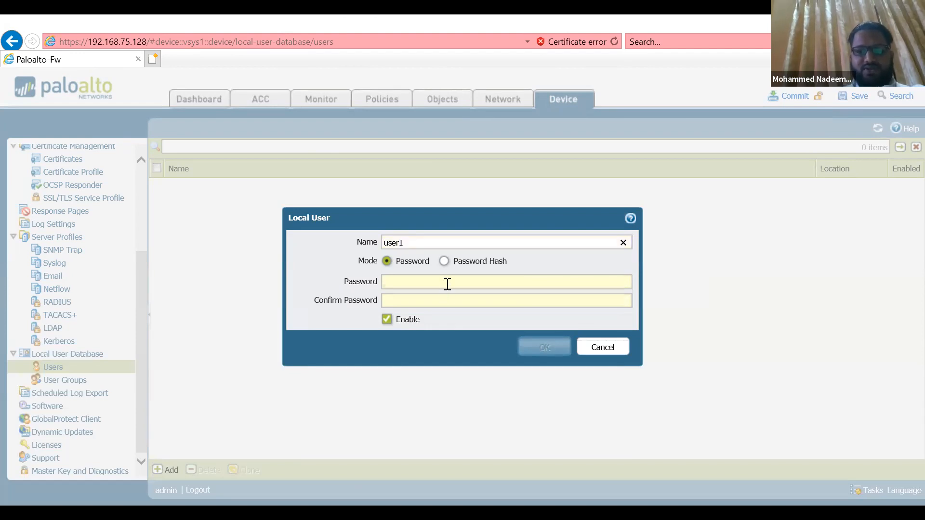
Enter and confirm the account password for user1 and save the local user
click(447, 284)
text(•••••)
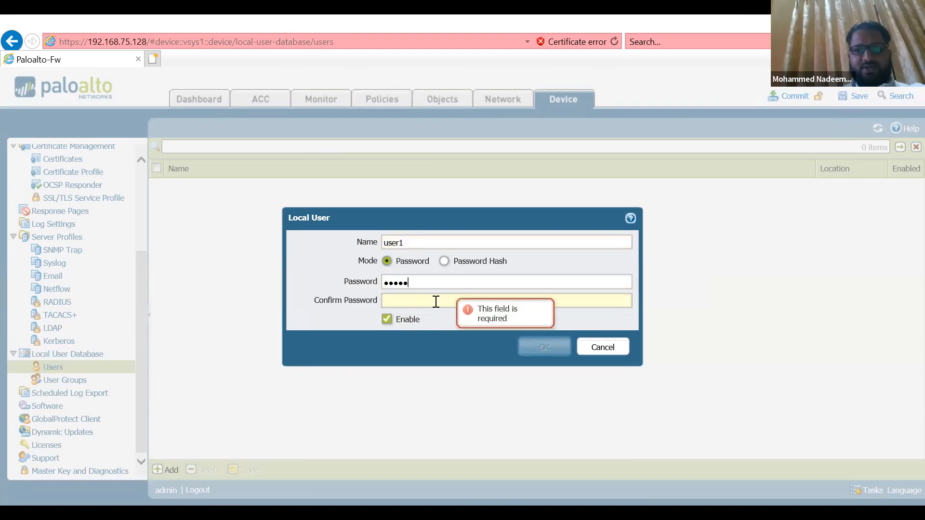
click(435, 301)
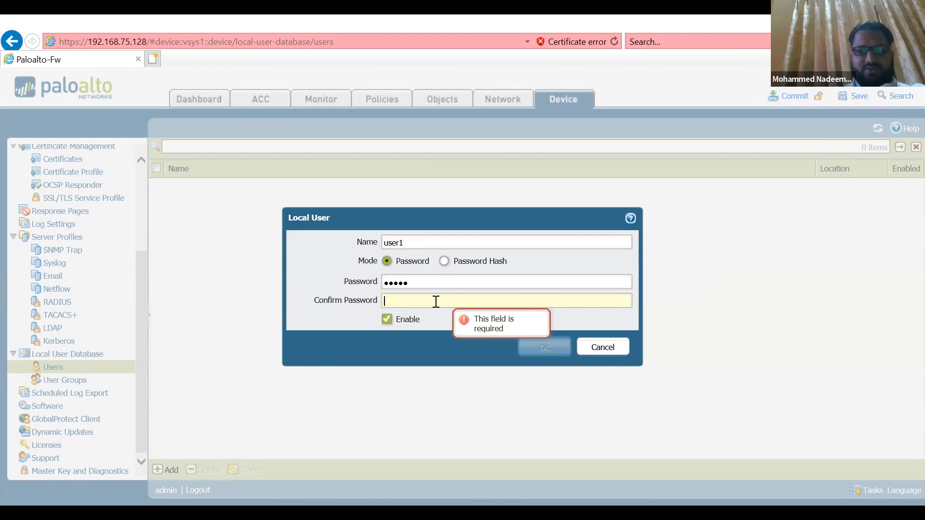
text(•••••)
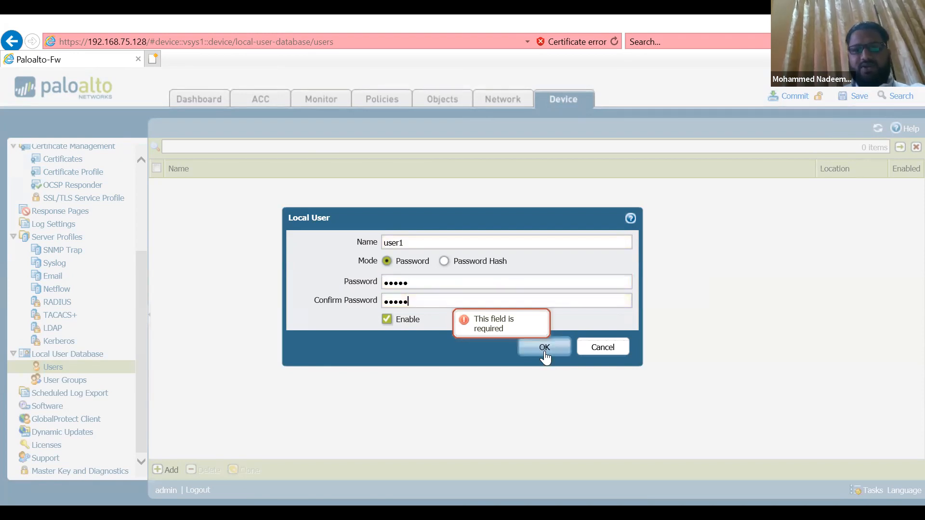
click(545, 349)
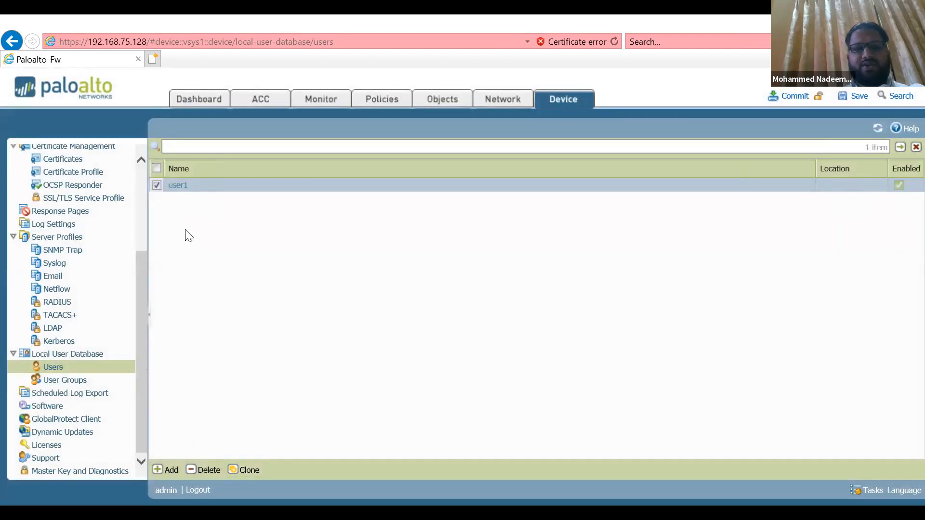
Clone the local user user1 and rename the copy user2
click(248, 477)
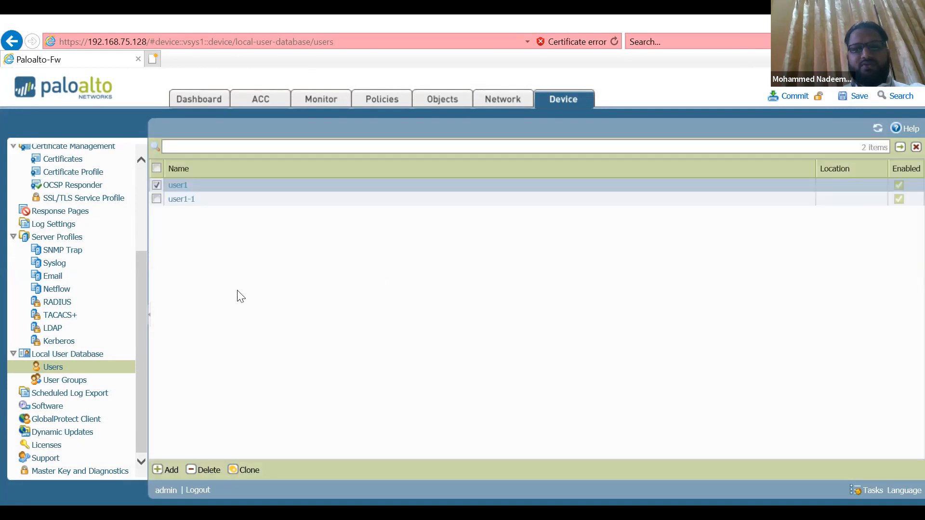
click(178, 199)
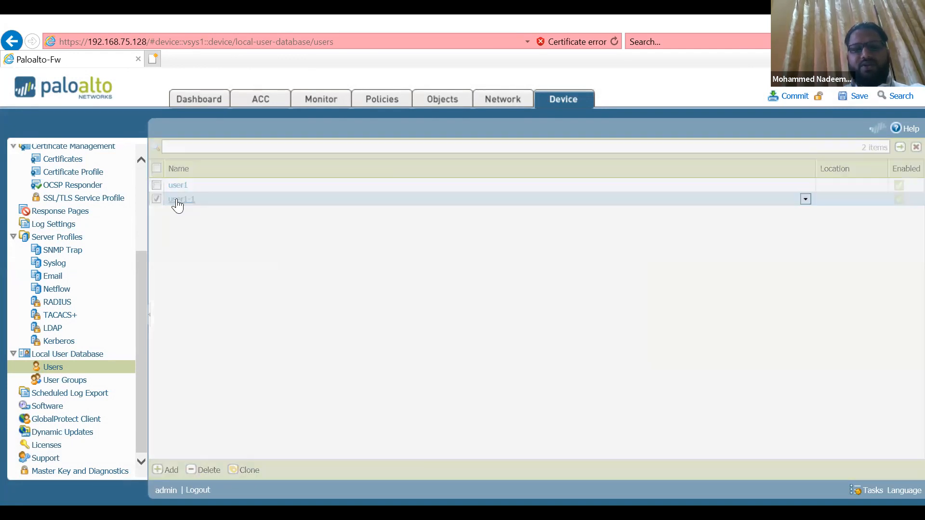
click(449, 237)
key(BackSpace)
key(BackSpace)
key(BackSpace)
text(2)
click(550, 348)
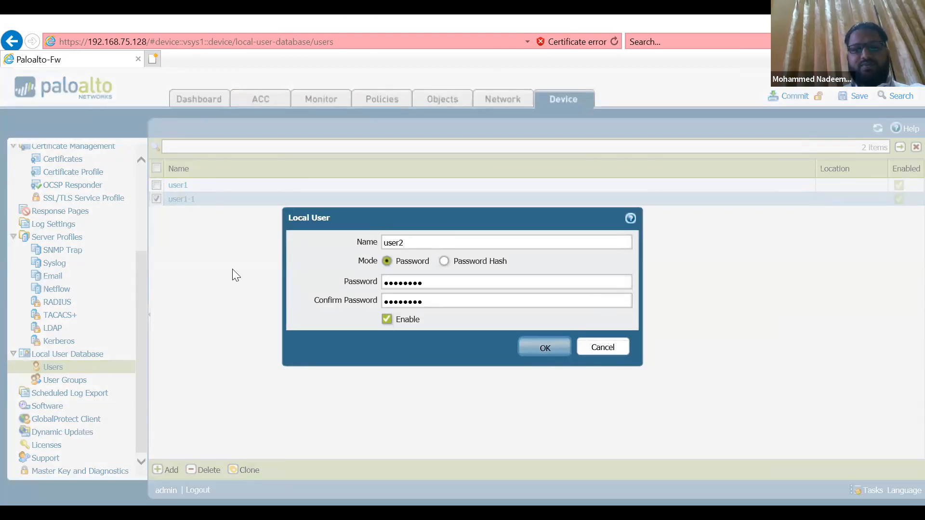
Clone the local users user1 and user2, and rename the copy of user1 to user3
click(158, 188)
click(157, 198)
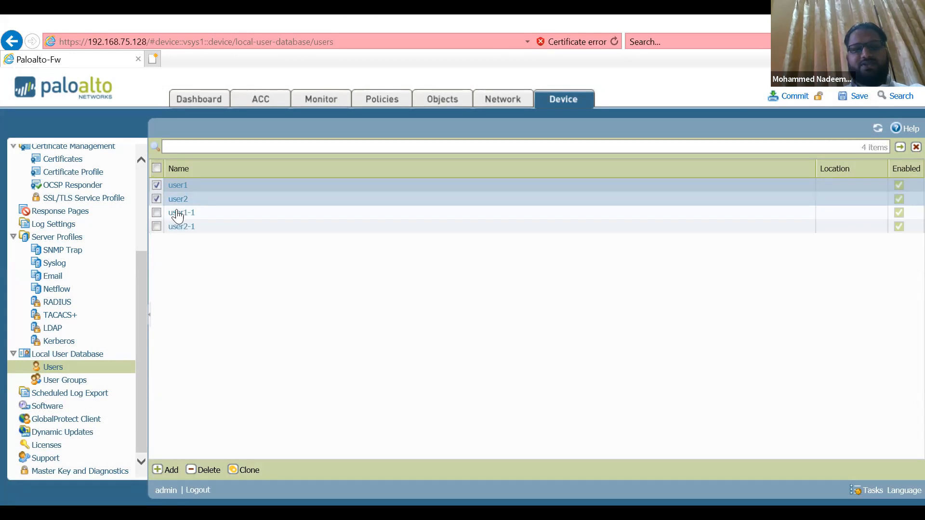
click(455, 208)
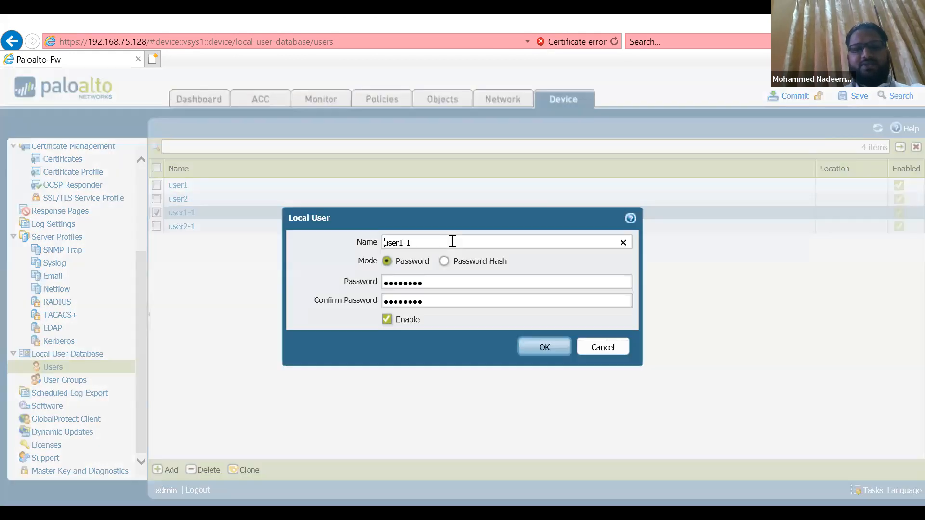
key(BackSpace)
key(BackSpace)
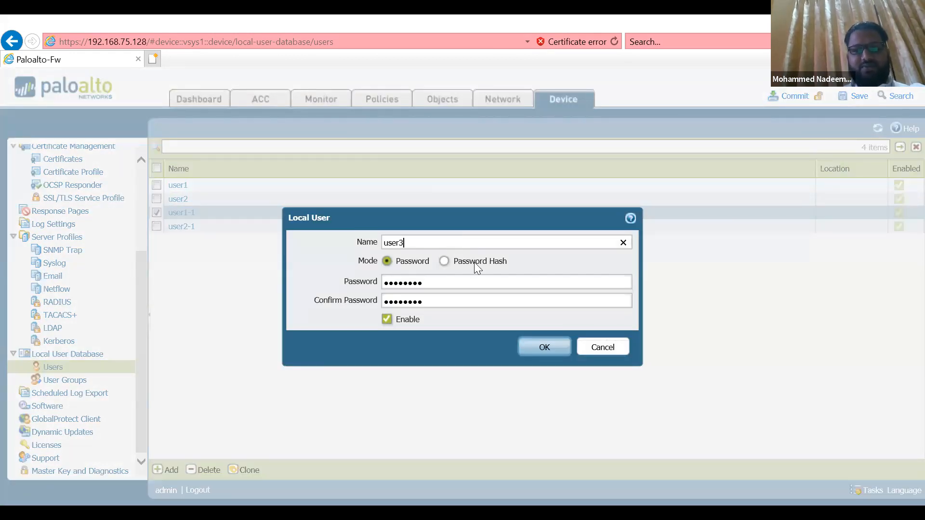
click(540, 349)
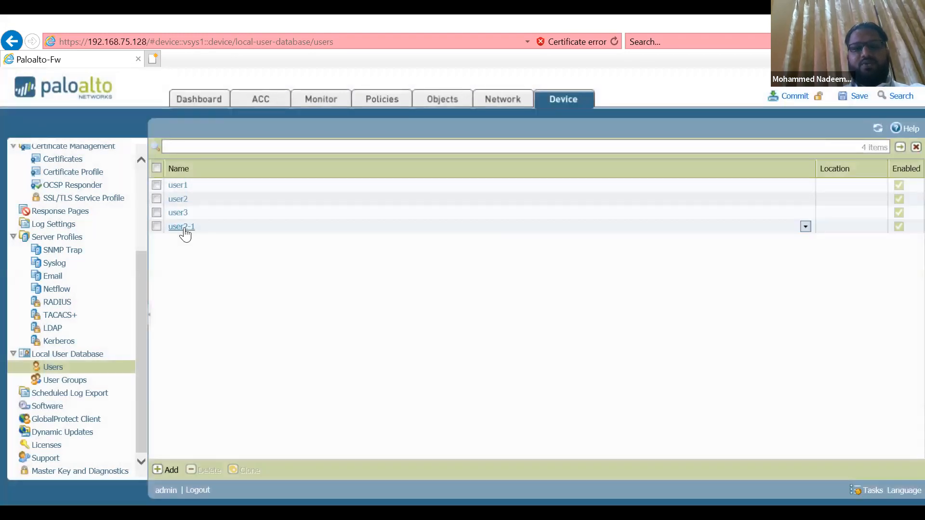
Rename the copy of user2 to user4 and save the local user
click(185, 230)
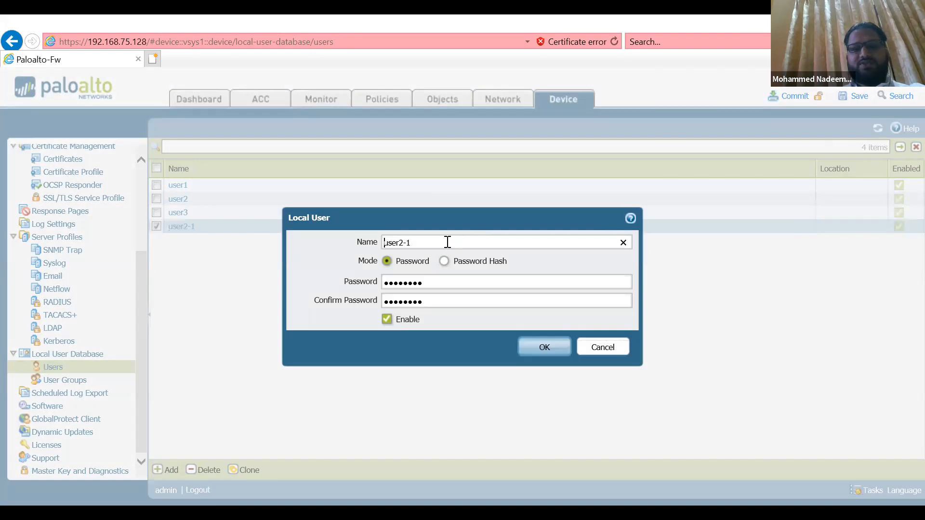
key(BackSpace)
key(BackSpace)
key(BackSpace)
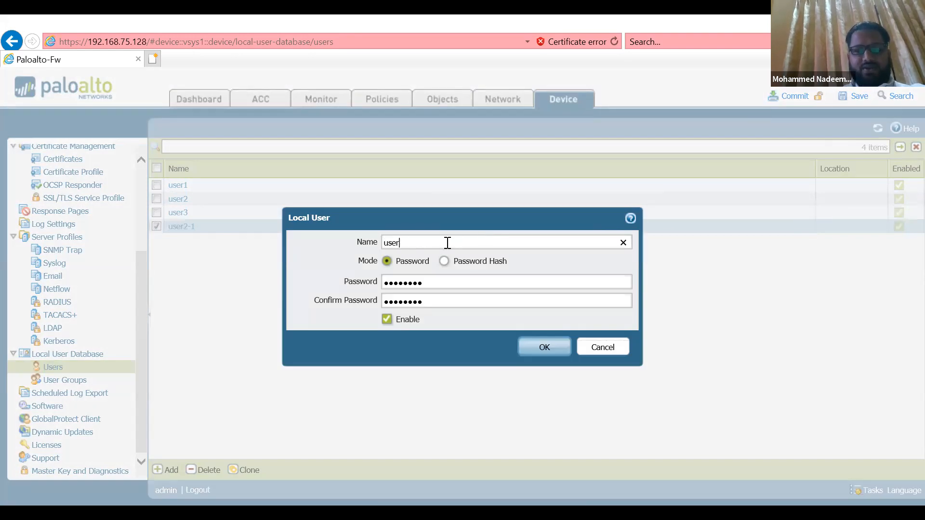
text(4)
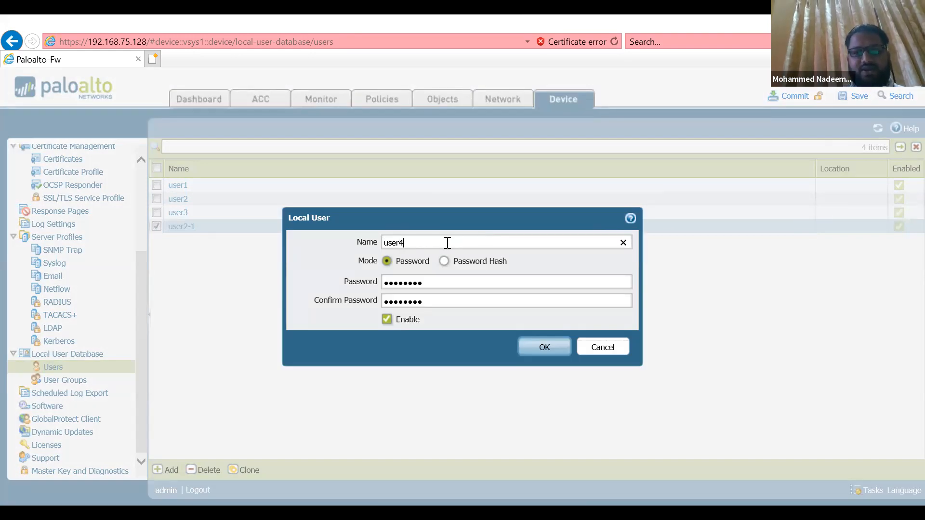
click(539, 353)
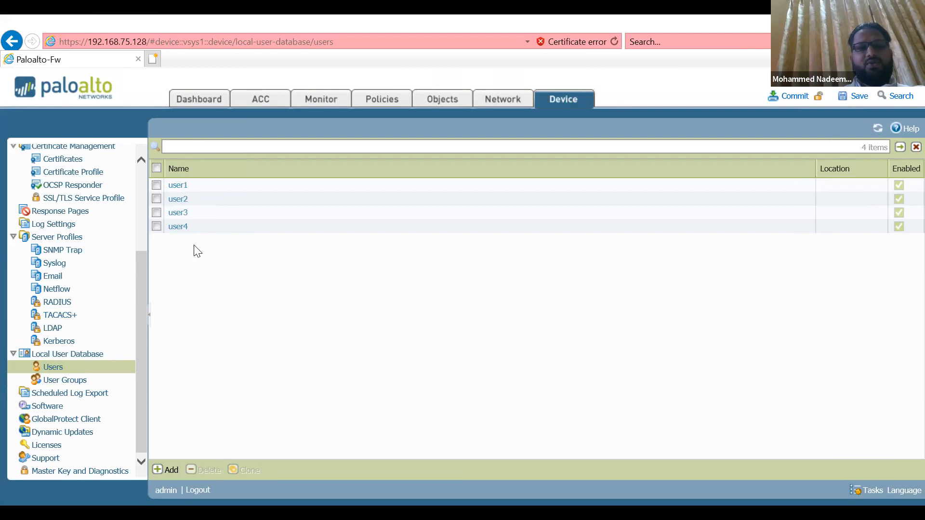
Start a new local user group and name it VPN-Users
click(76, 380)
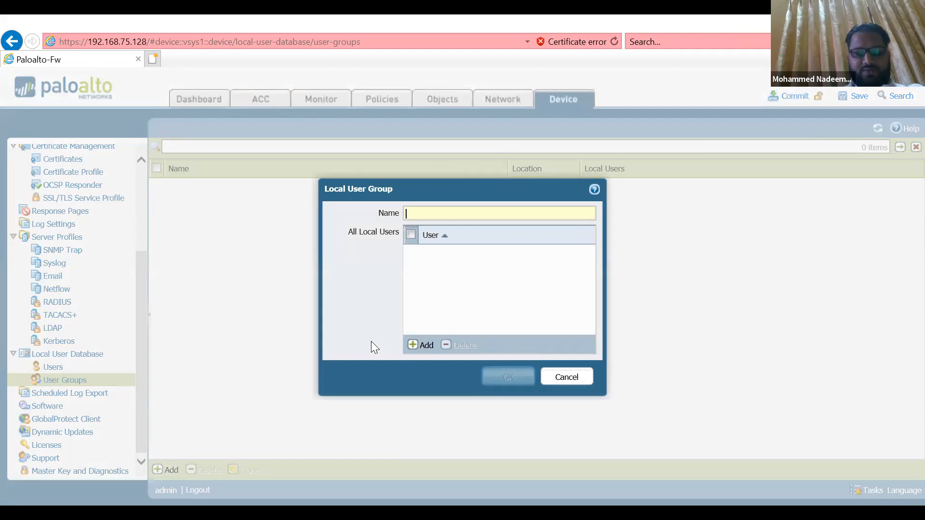
text(VPN-Users)
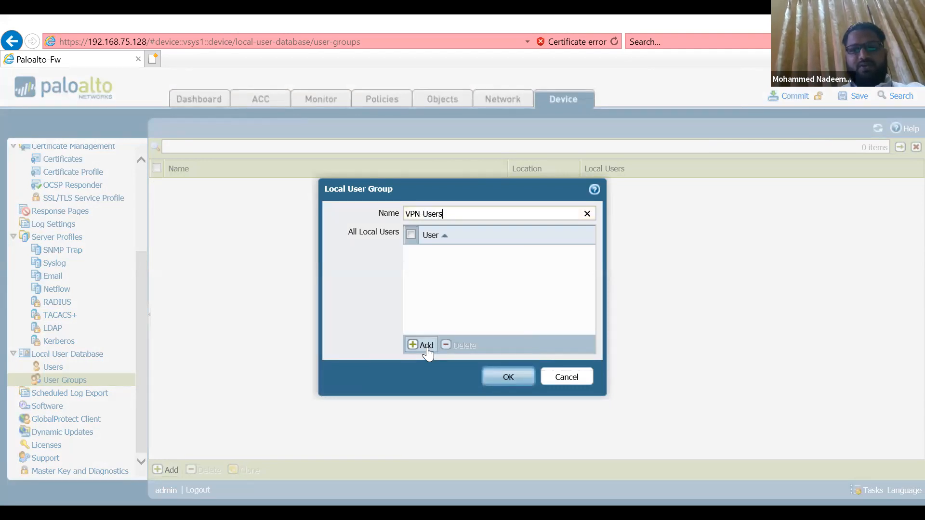
Add user1, user2, user3 and user4 as members of the VPN-Users group and save it
click(427, 346)
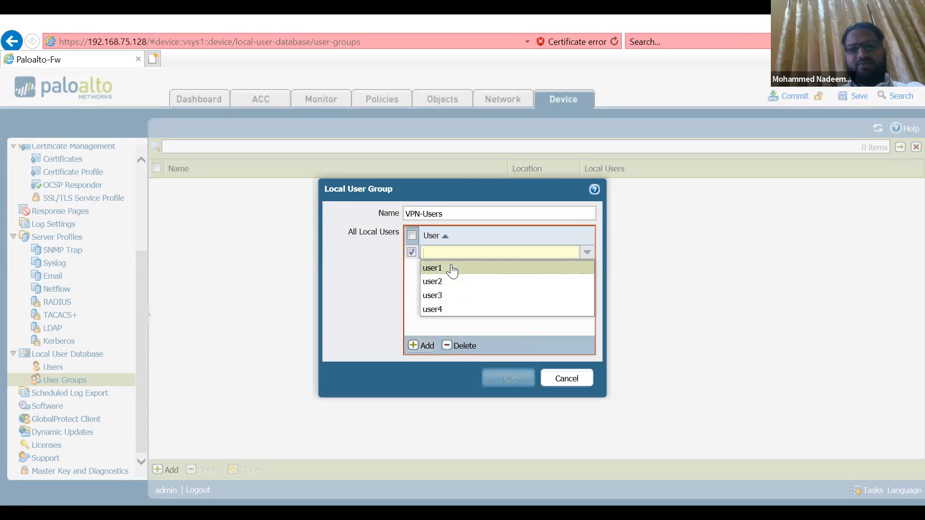
click(450, 268)
click(426, 351)
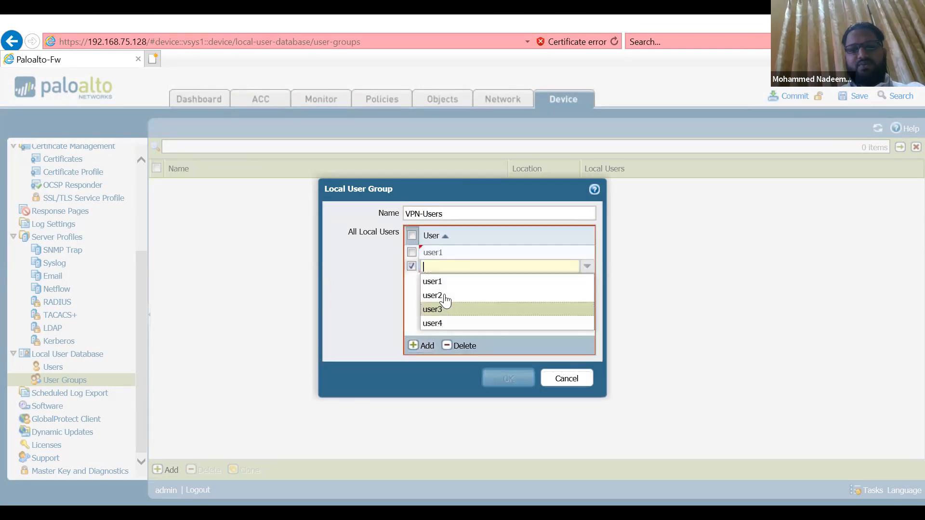
click(444, 295)
click(426, 345)
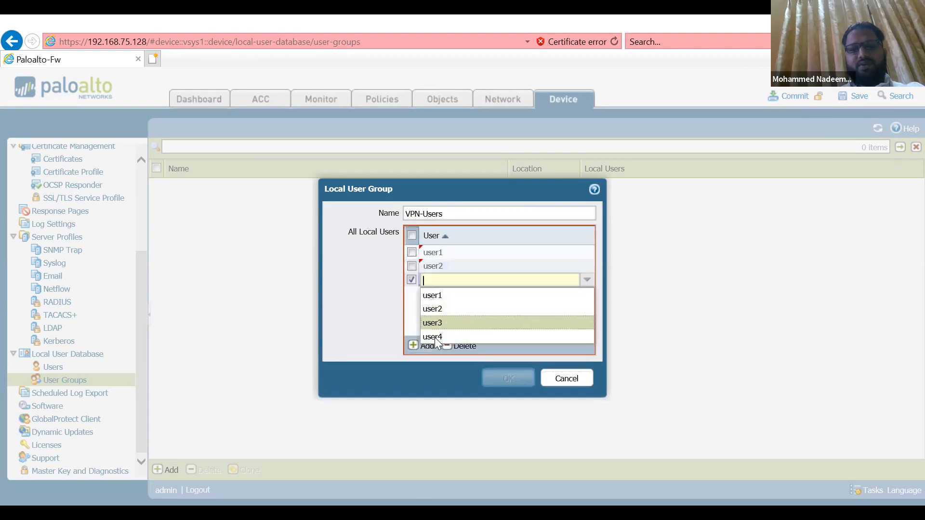
click(433, 323)
click(427, 346)
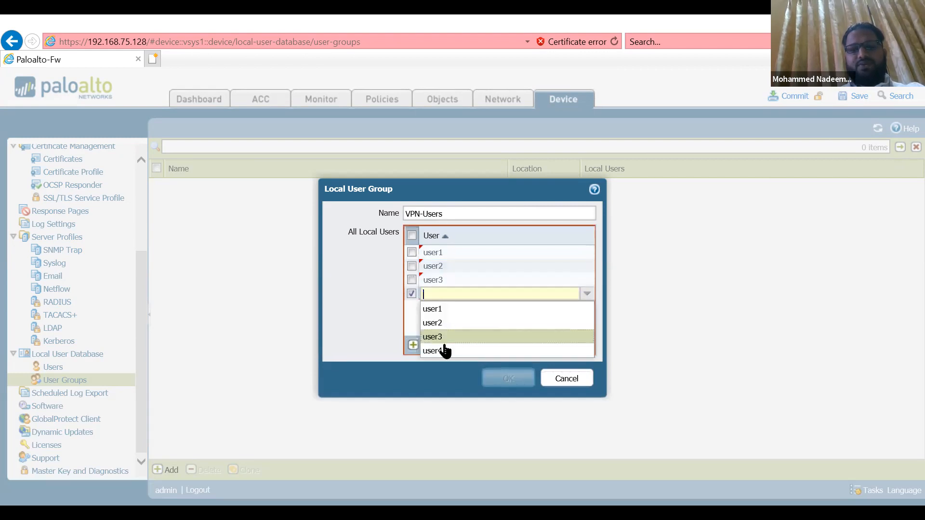
click(445, 384)
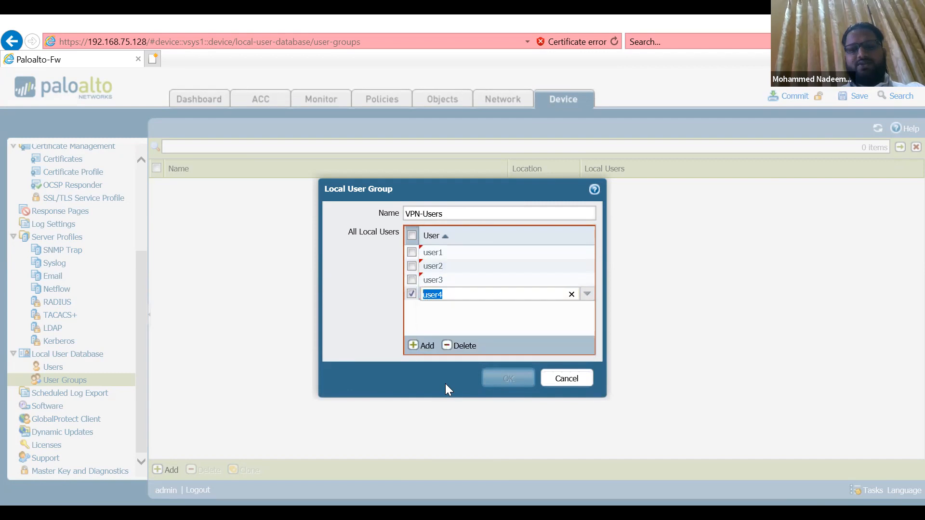
click(507, 380)
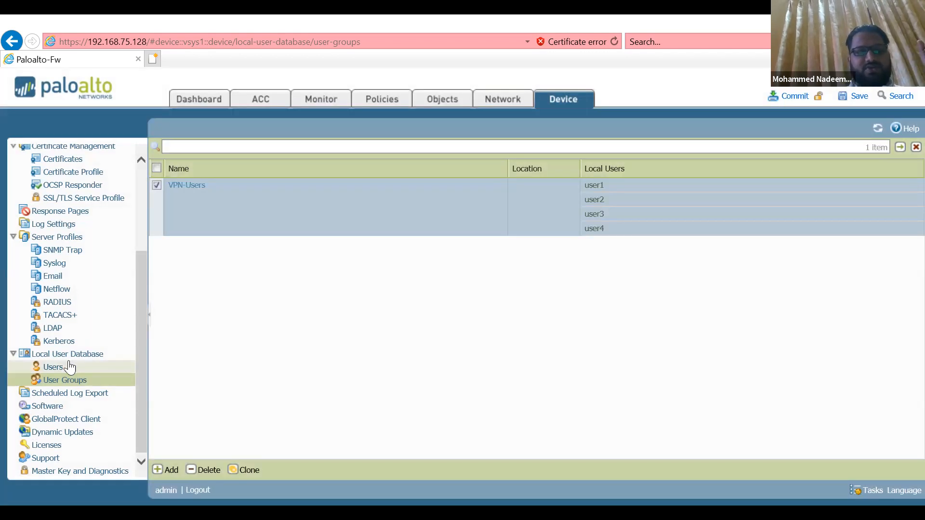
Review the local users and the membership of the VPN-Users group
click(70, 367)
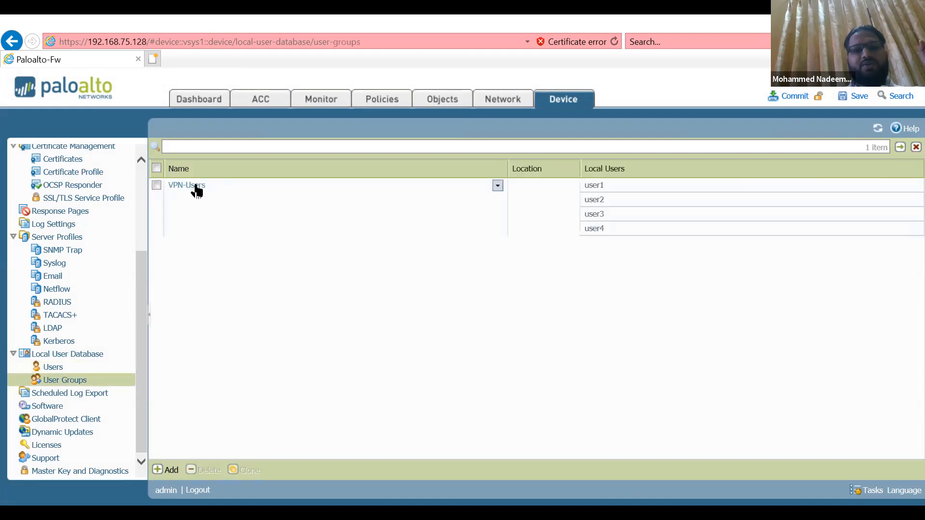
click(157, 185)
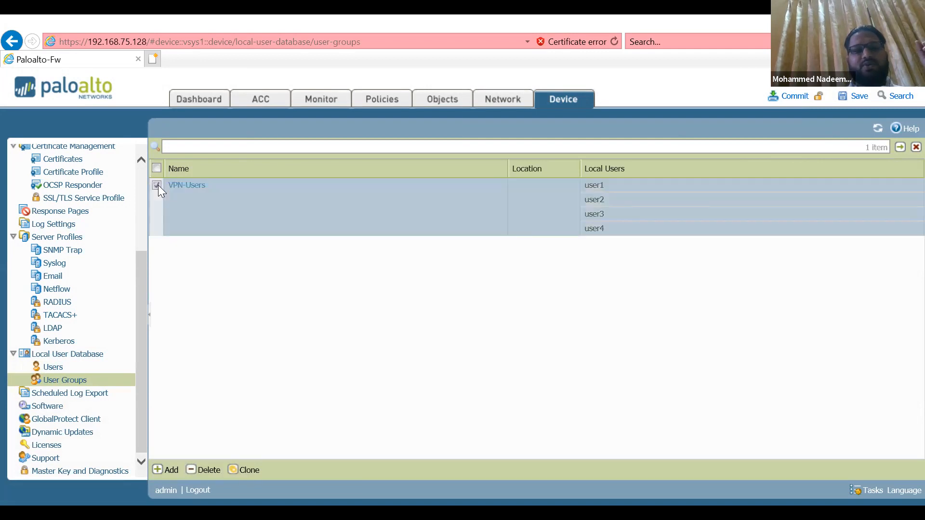
click(157, 186)
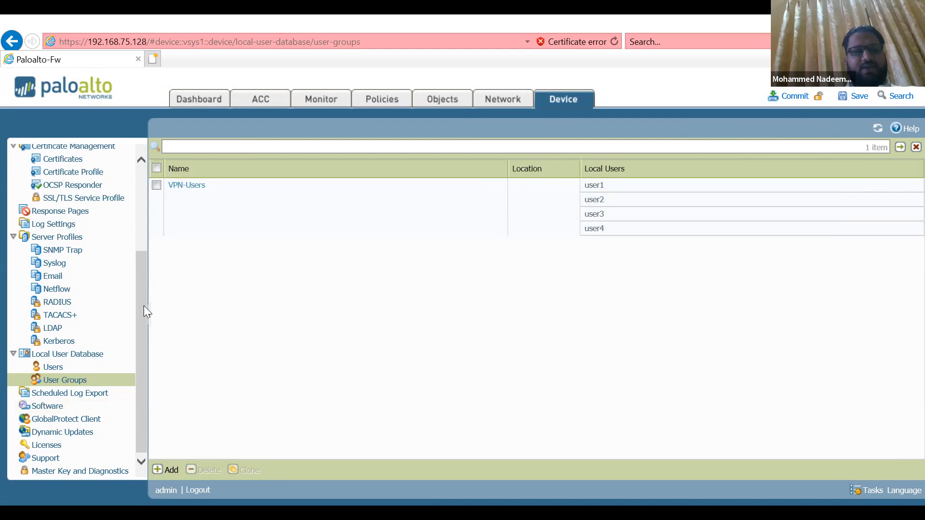
Compare the running config with the candidate config in Config Audit and examine the local user database changes and their timestamps
scroll(99, 192, up, 4)
scroll(139, 227, up, 1)
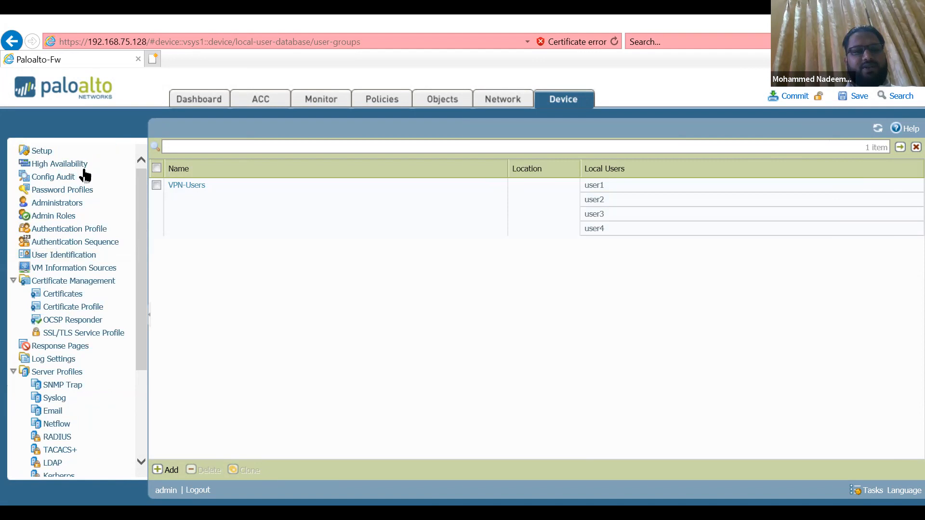
click(70, 178)
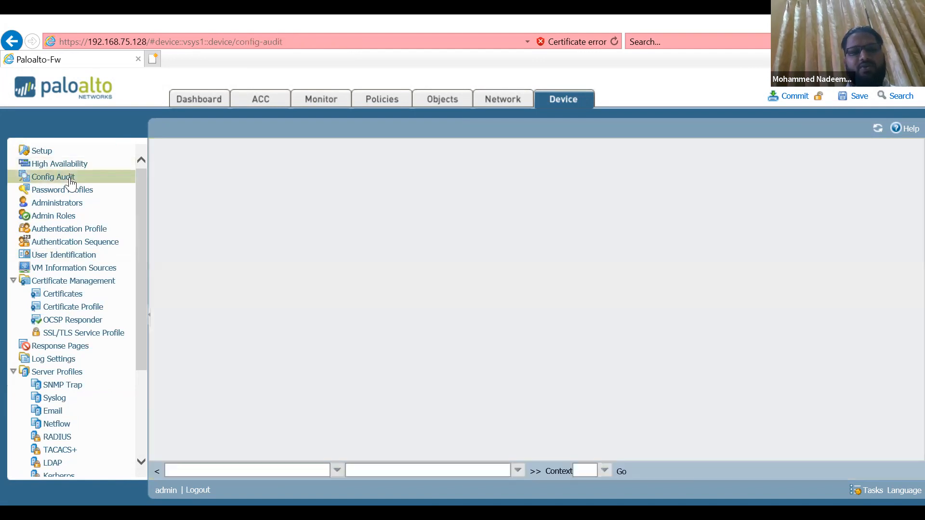
click(623, 472)
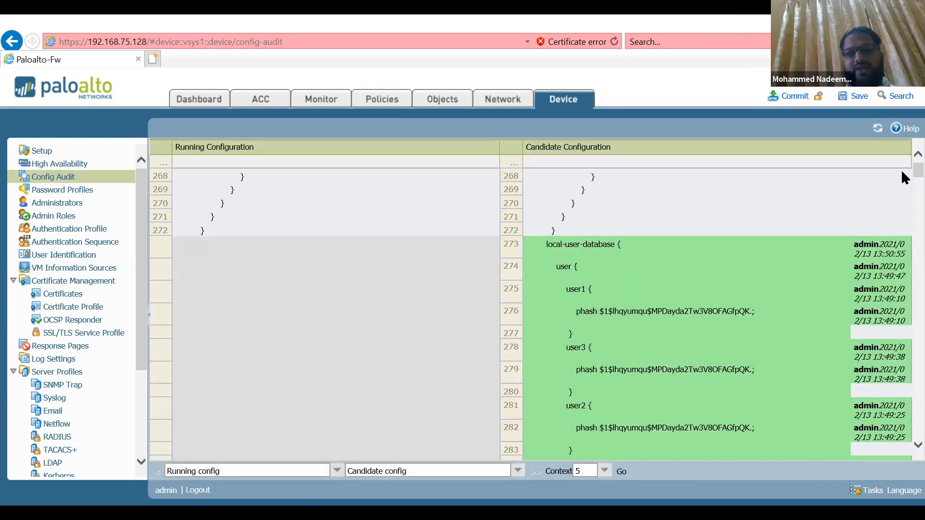
scroll(904, 178, down, 1)
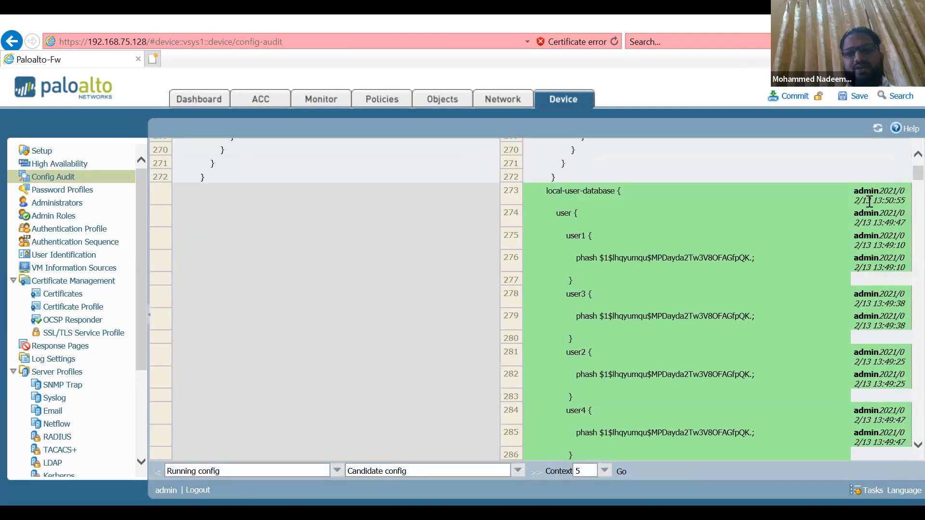
double_click(865, 214)
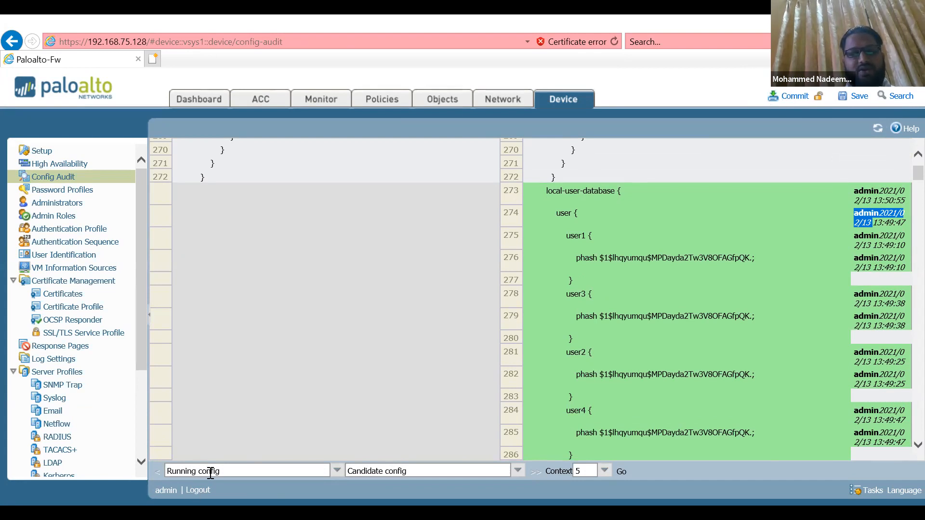
click(193, 471)
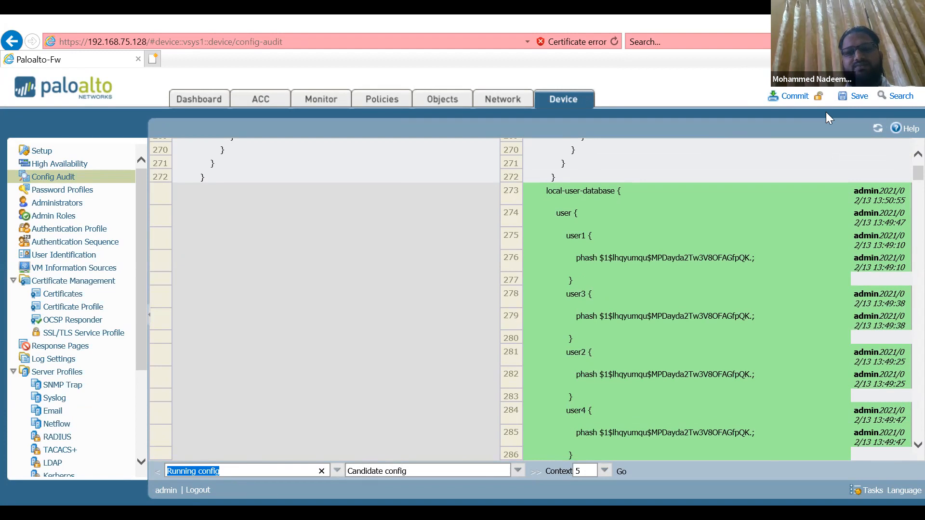
Commit the candidate configuration to the firewall and close the commit progress dialog
click(796, 98)
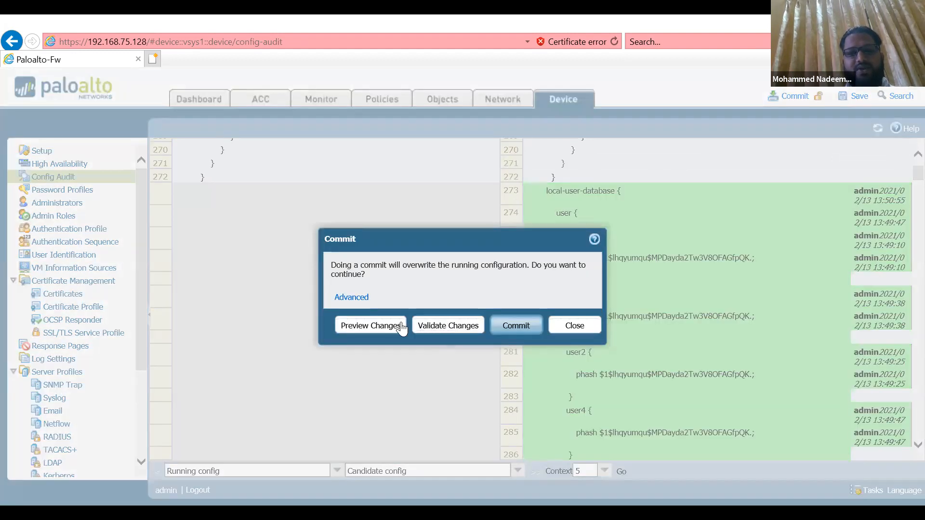
click(516, 330)
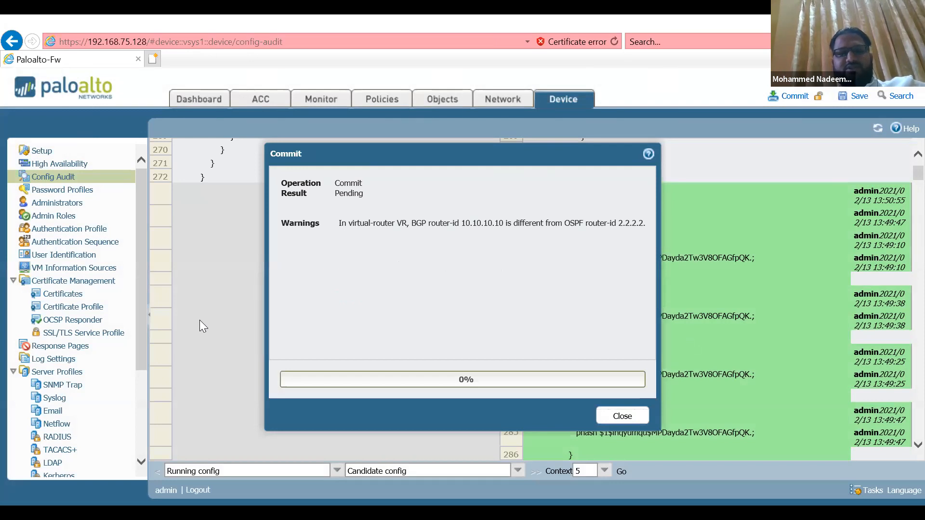
click(623, 417)
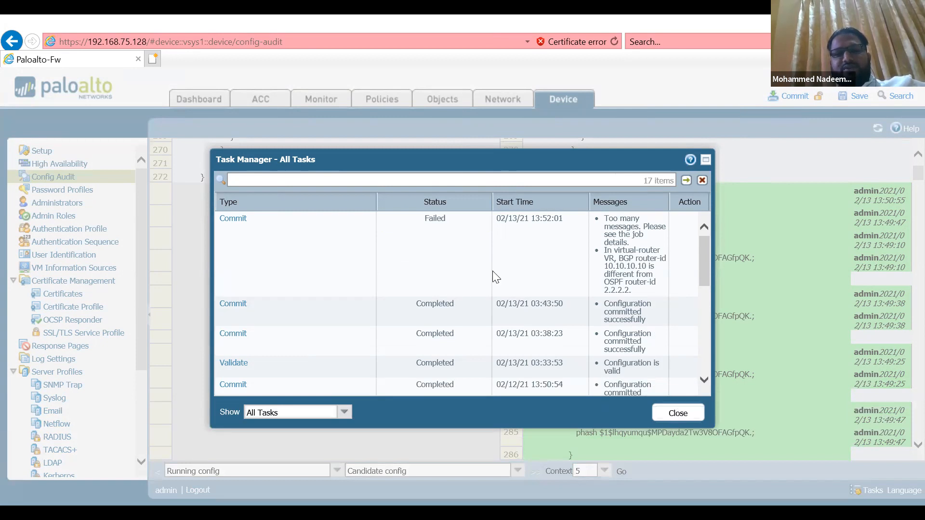
Read the job details of the latest commit in the task manager, and close both dialogs
click(235, 220)
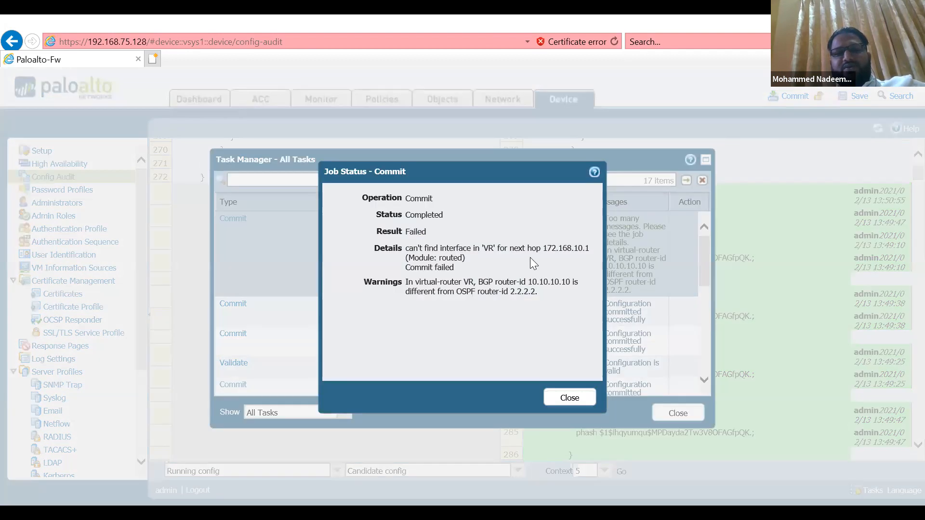
drag(533, 259, 440, 248)
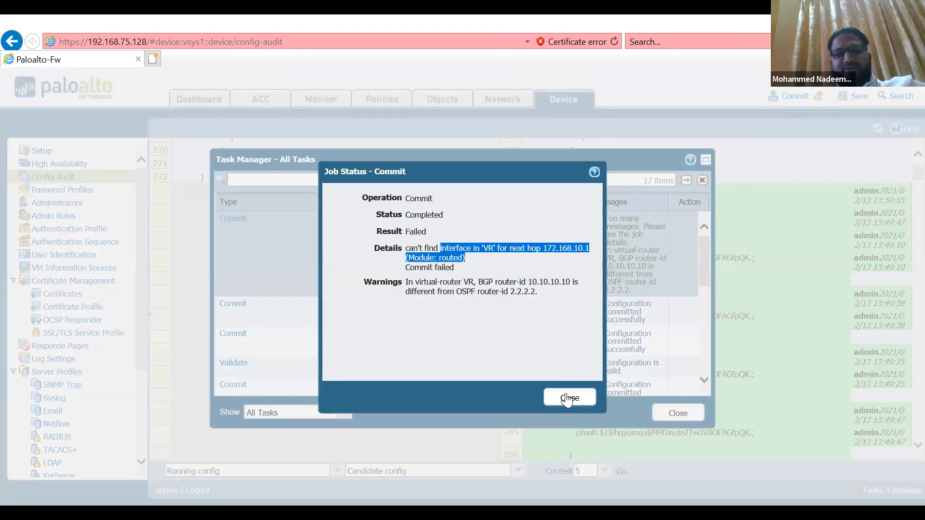
key(Escape)
key(Escape)
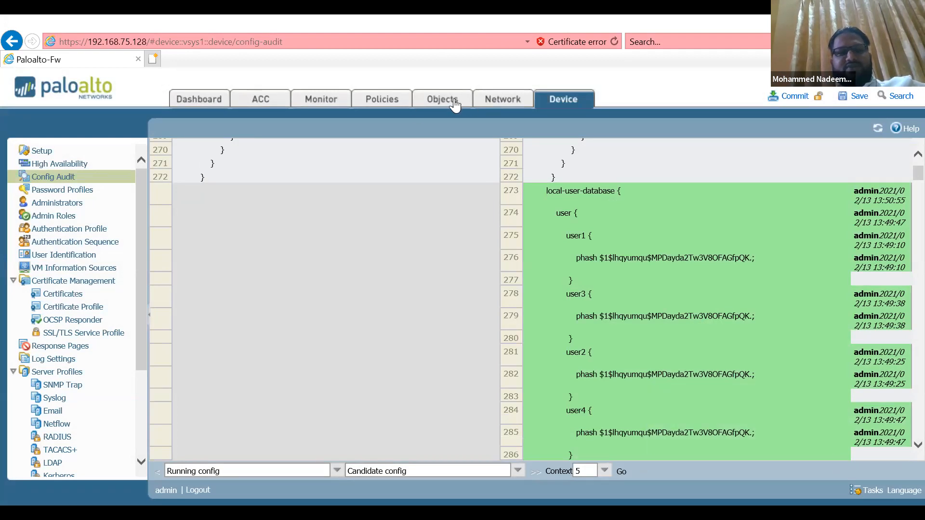
Examine the failed commit's job details in the task manager, focusing on the virtual router and next hop error, and close the dialogs
click(511, 91)
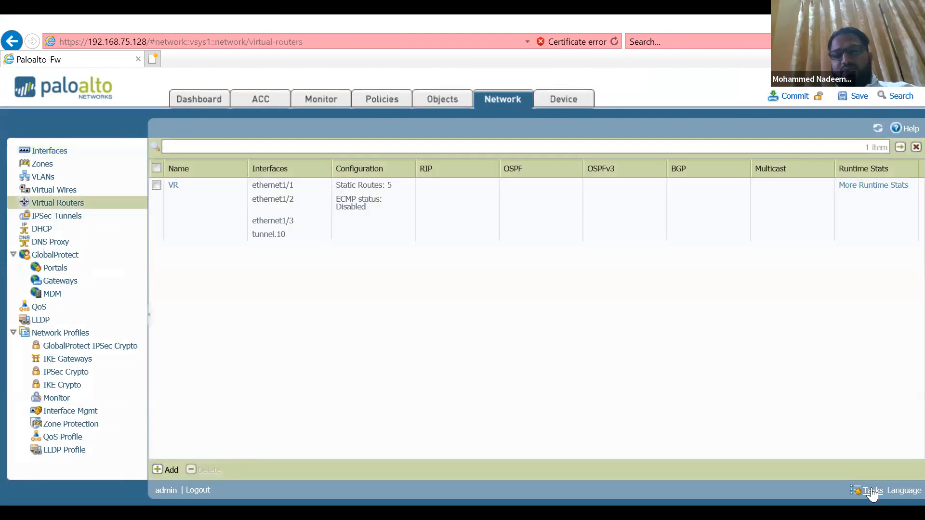
click(870, 489)
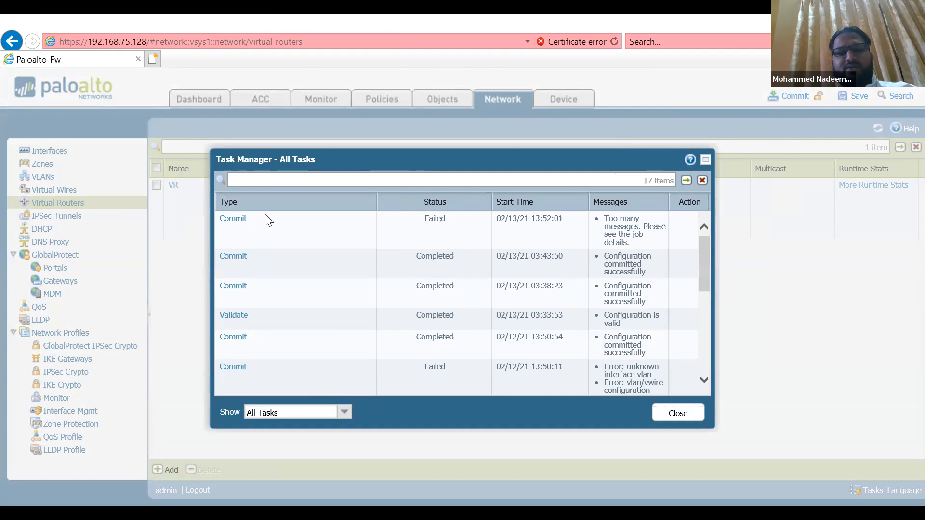
click(233, 219)
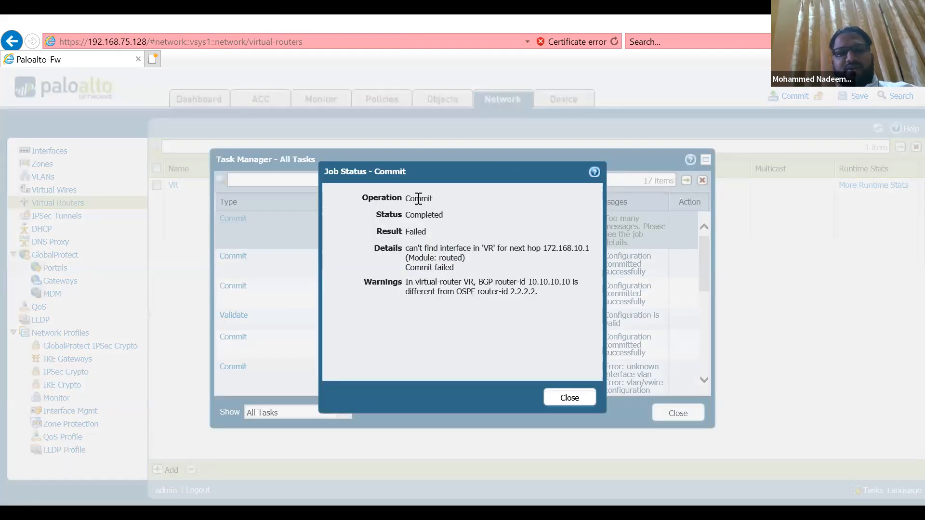
double_click(422, 198)
double_click(415, 232)
double_click(488, 248)
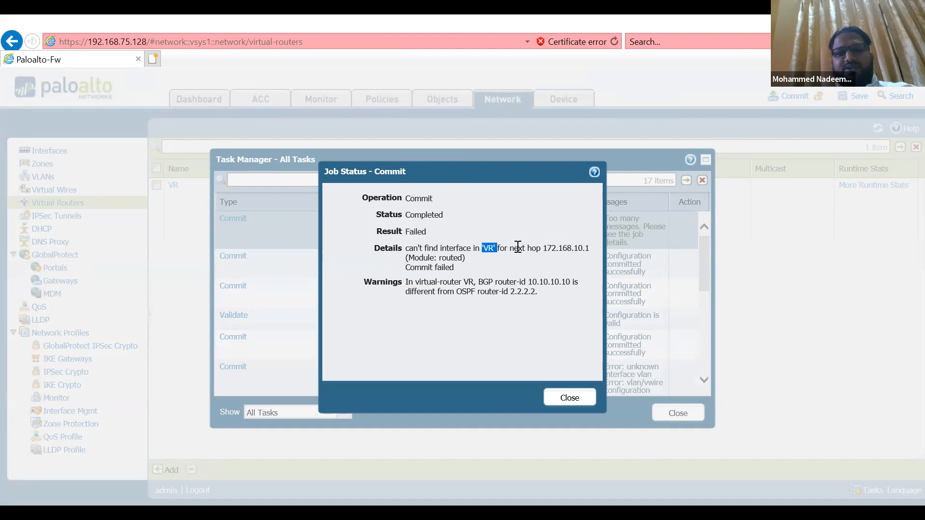
drag(510, 248, 575, 260)
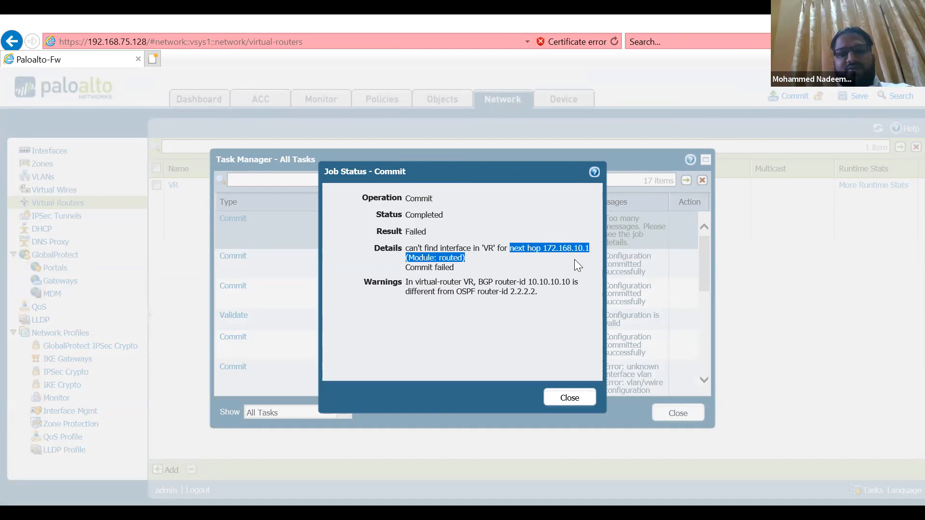
click(575, 259)
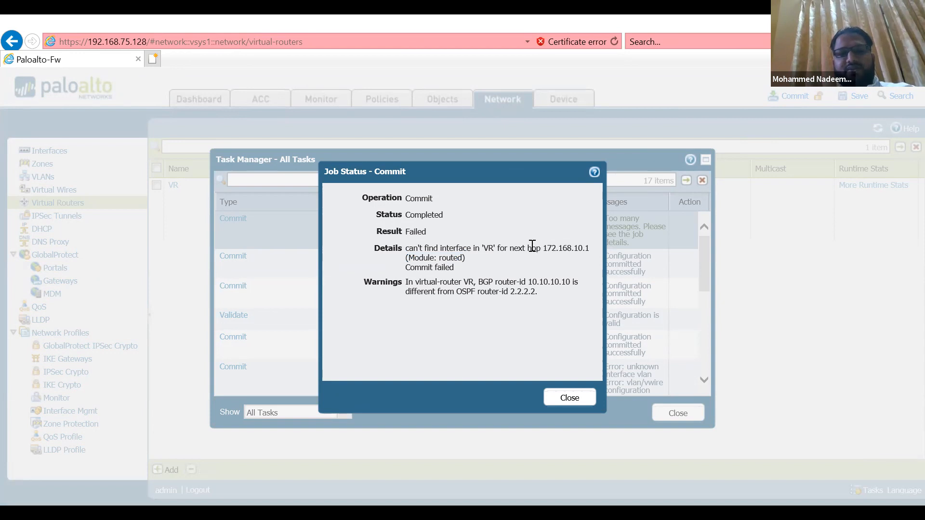
drag(531, 246, 590, 247)
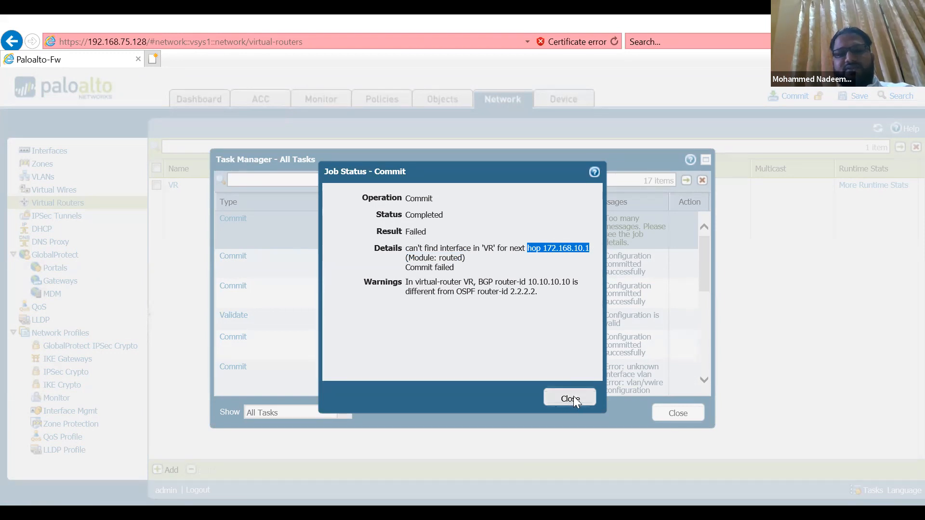
click(683, 415)
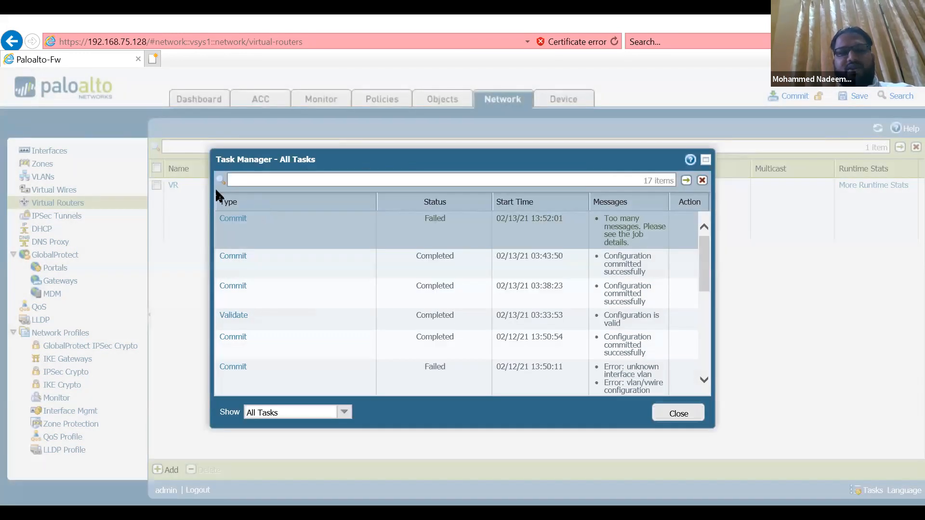
Delete the DMZ-Subnet IPv4 static route from the virtual router VR and save the router settings
click(174, 188)
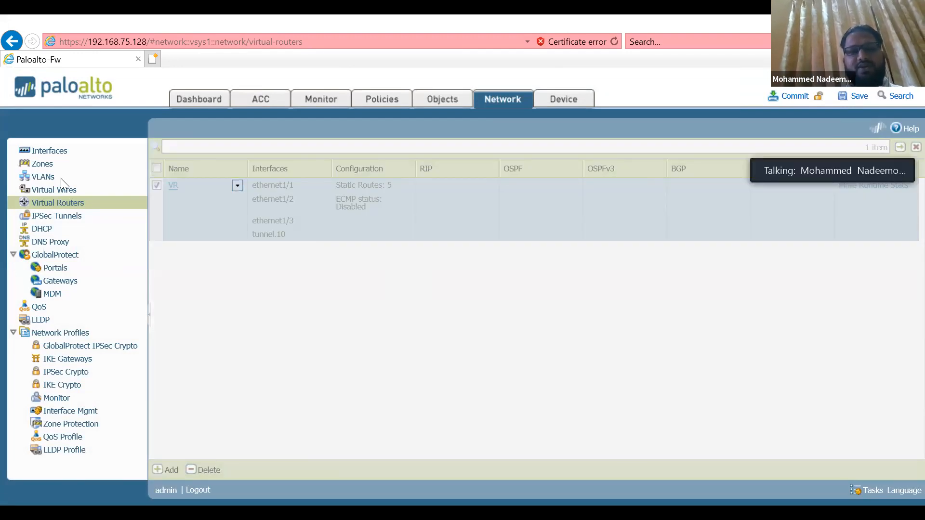
click(247, 204)
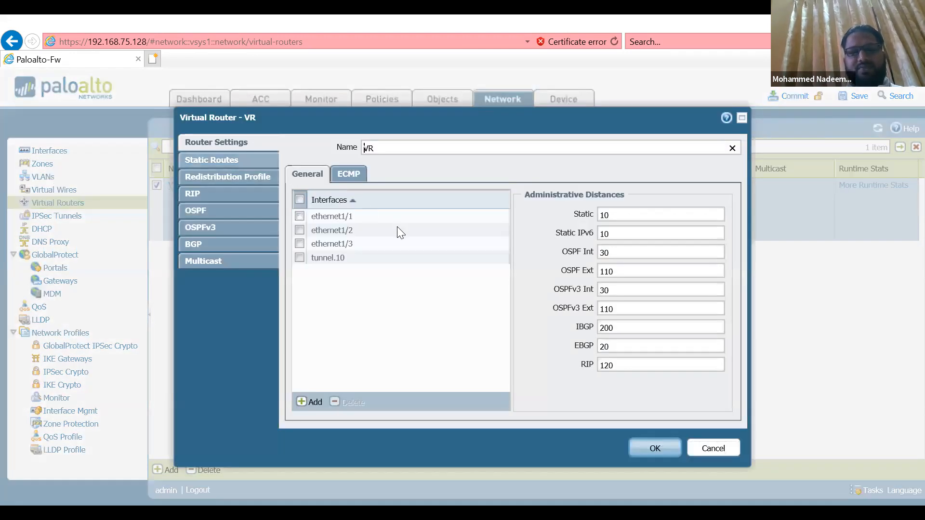
click(212, 160)
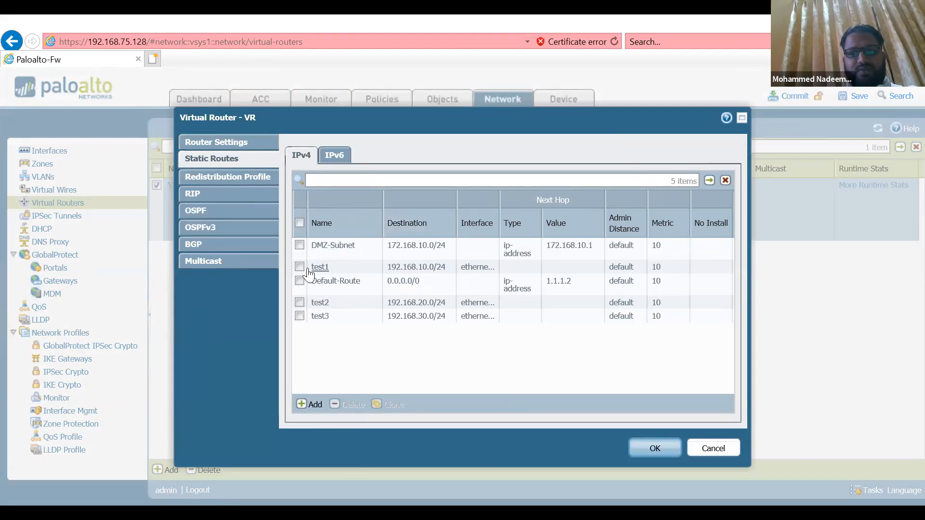
click(299, 244)
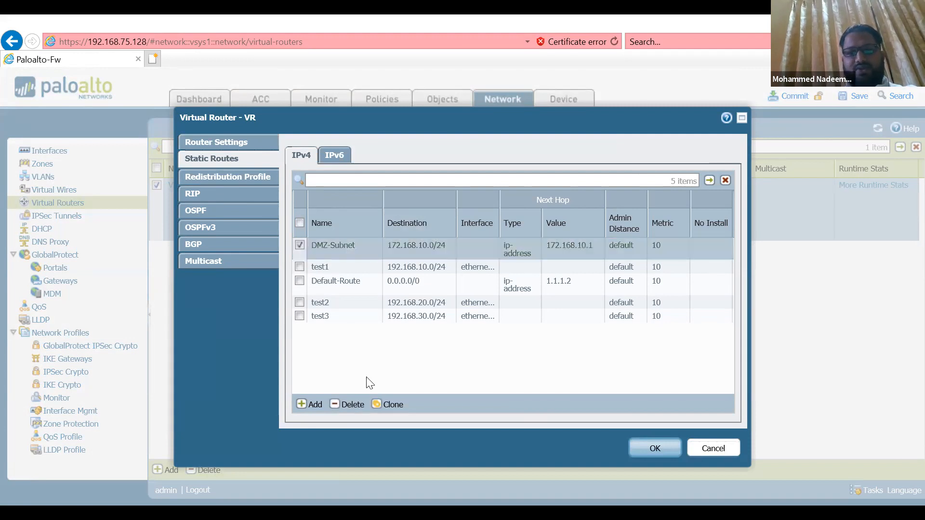
click(352, 405)
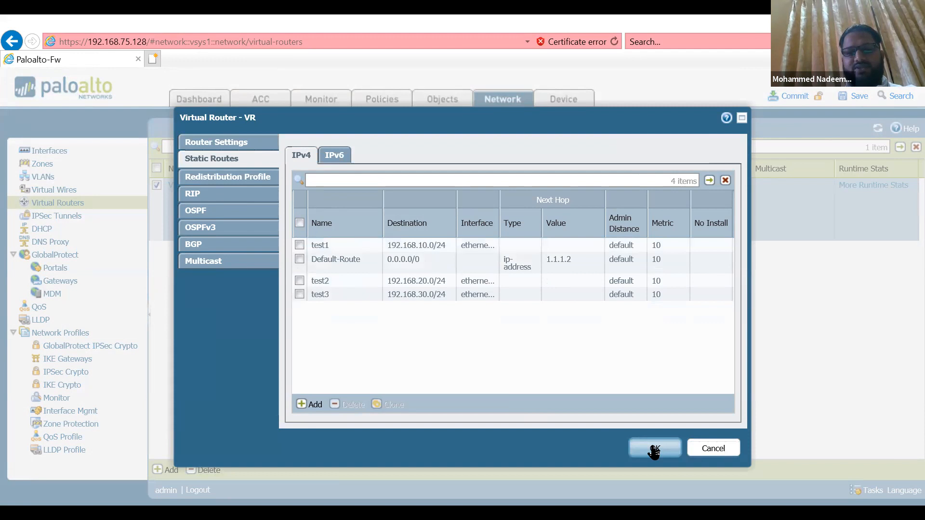
click(654, 448)
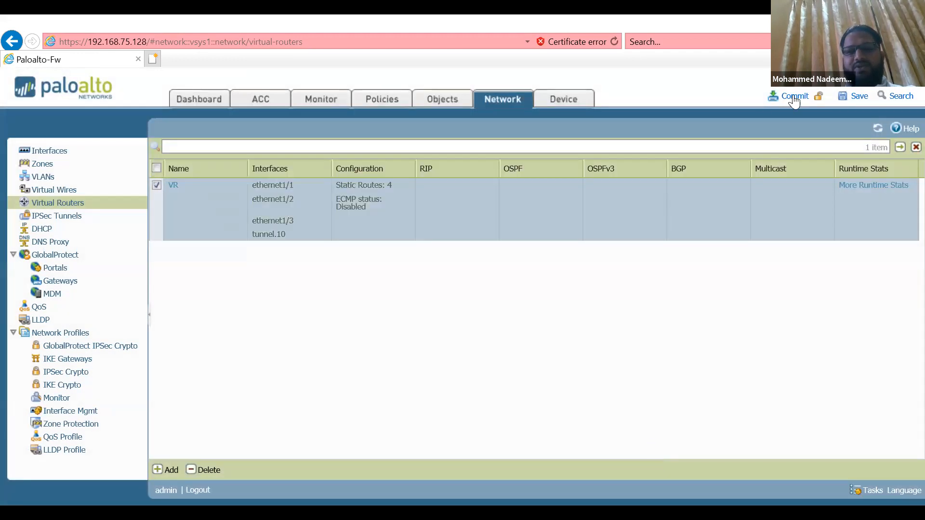
Commit the candidate configuration with the edited static routes, and close the commit dialog once the job finishes
click(793, 98)
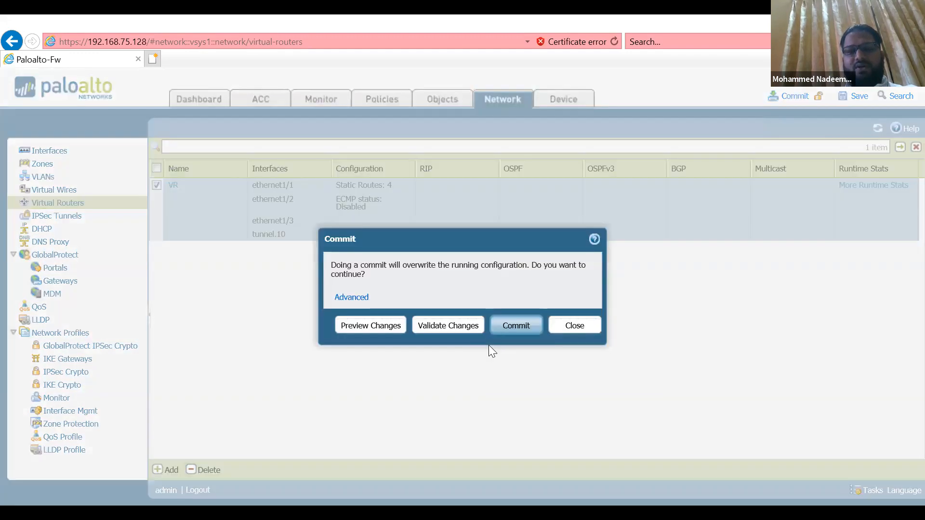
click(511, 326)
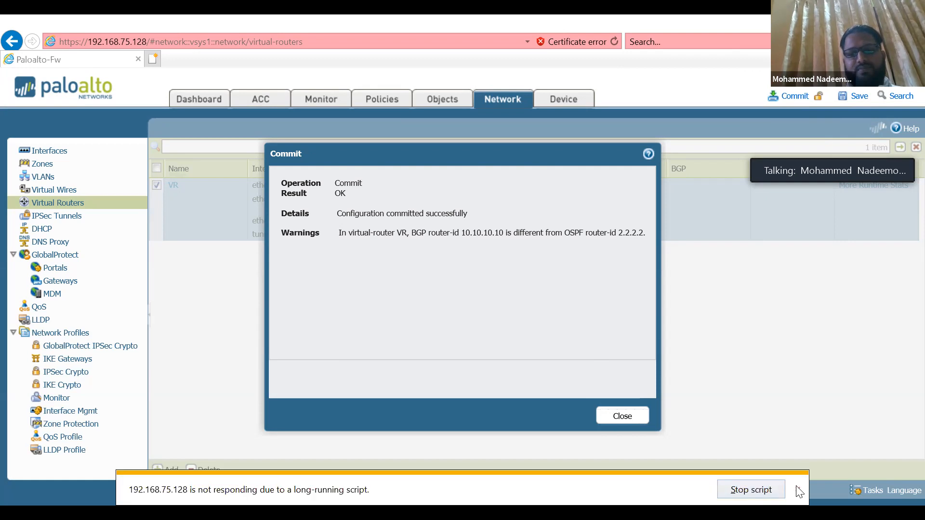
click(621, 416)
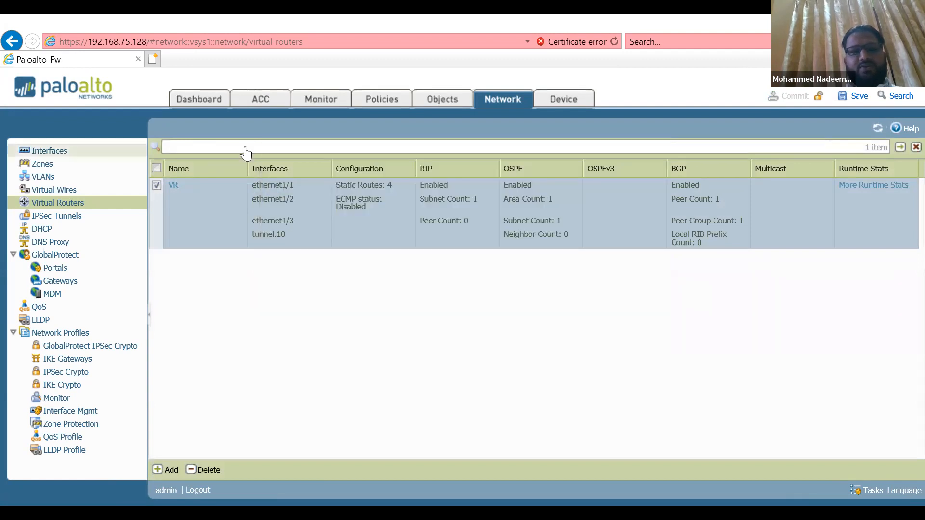
Compare the running config with the candidate config in Config Audit again and dismiss the status message
click(557, 101)
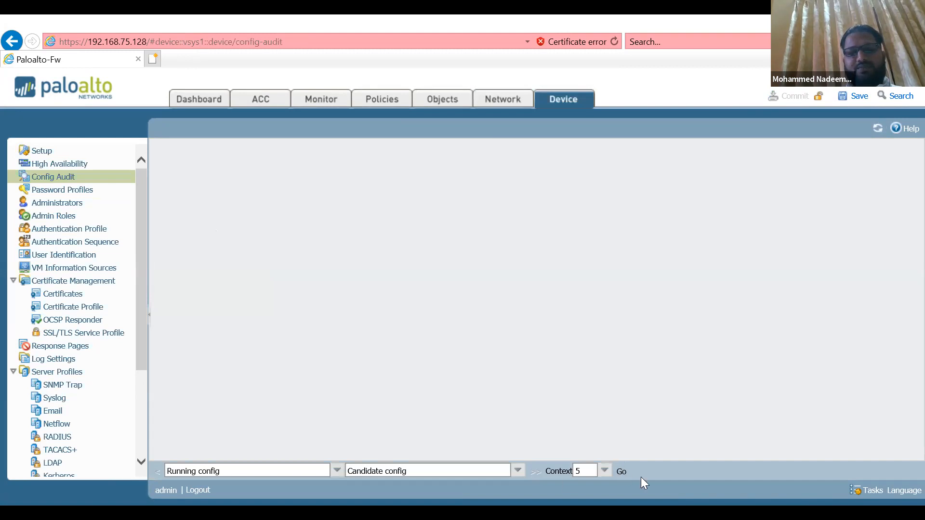
click(623, 472)
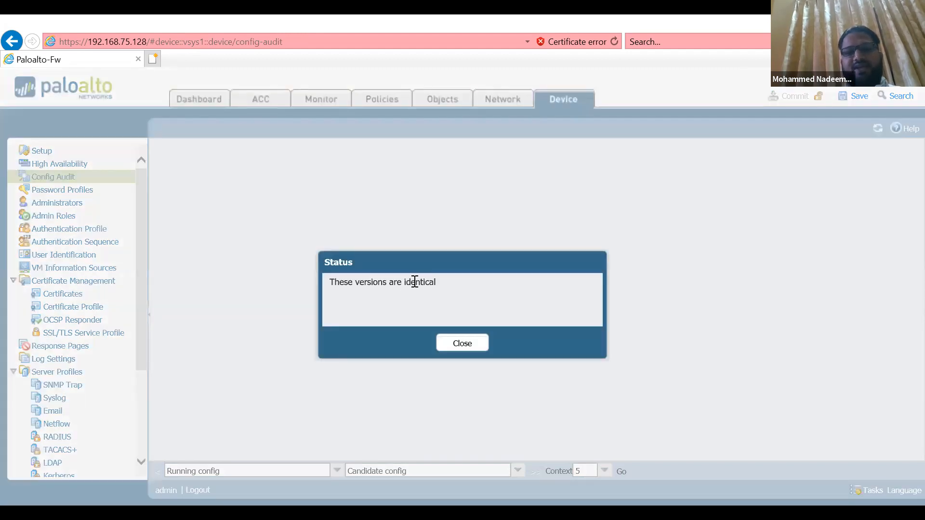
click(462, 344)
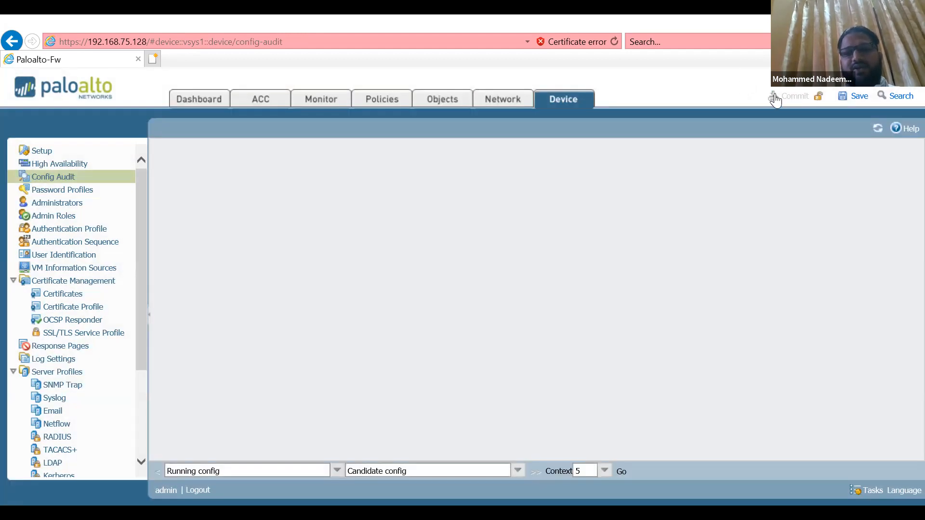
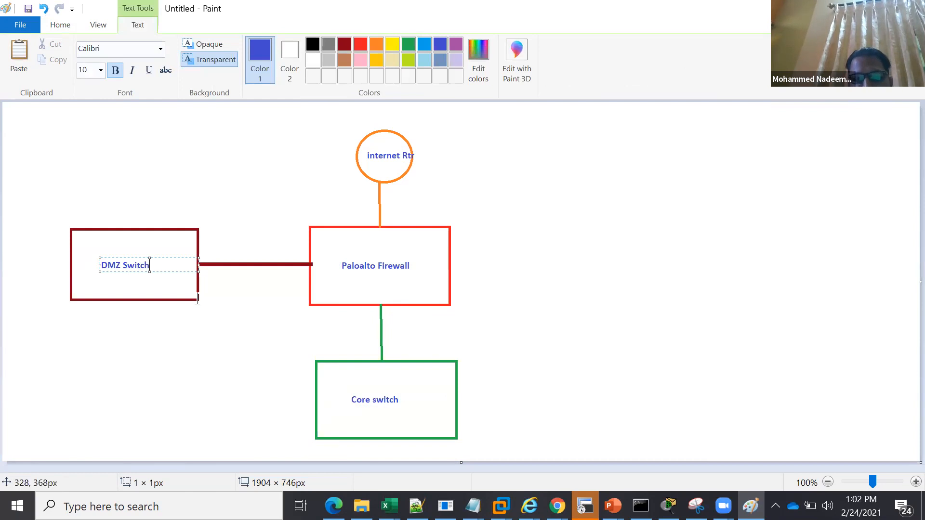
Label the firewall's link to the core switch "inside" and its link to the internet router "outside"
click(208, 321)
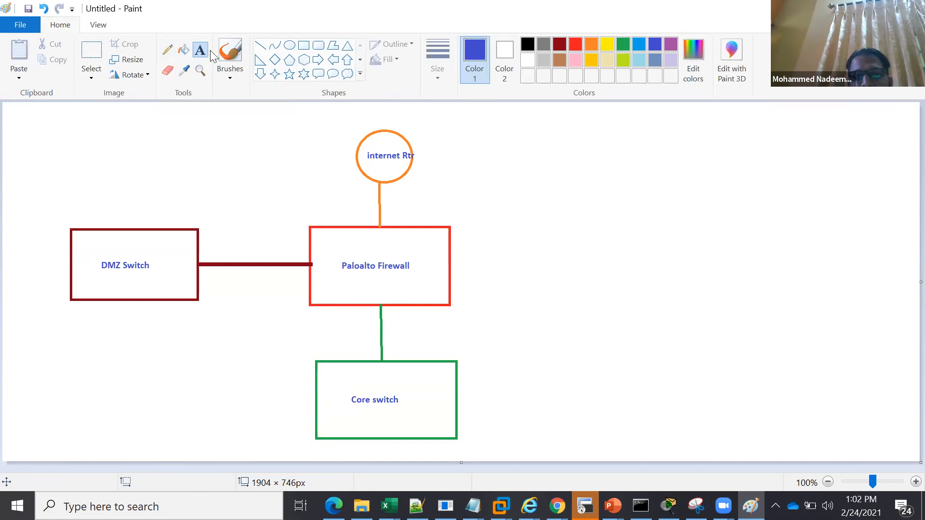
click(397, 330)
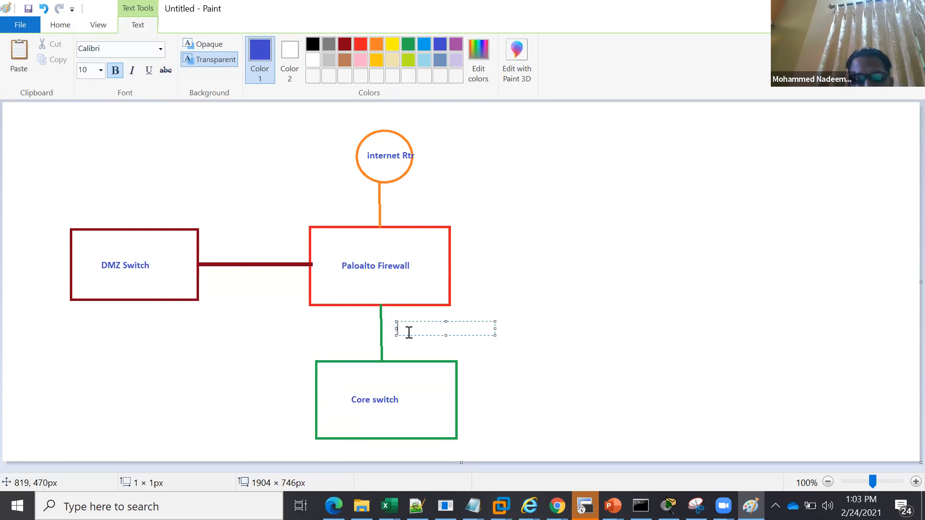
text(inside)
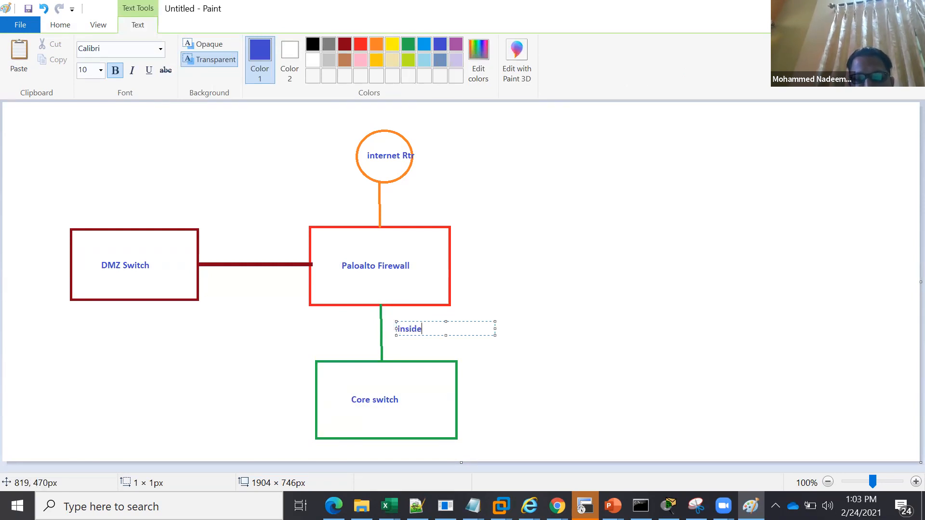
click(393, 206)
click(392, 205)
text(o)
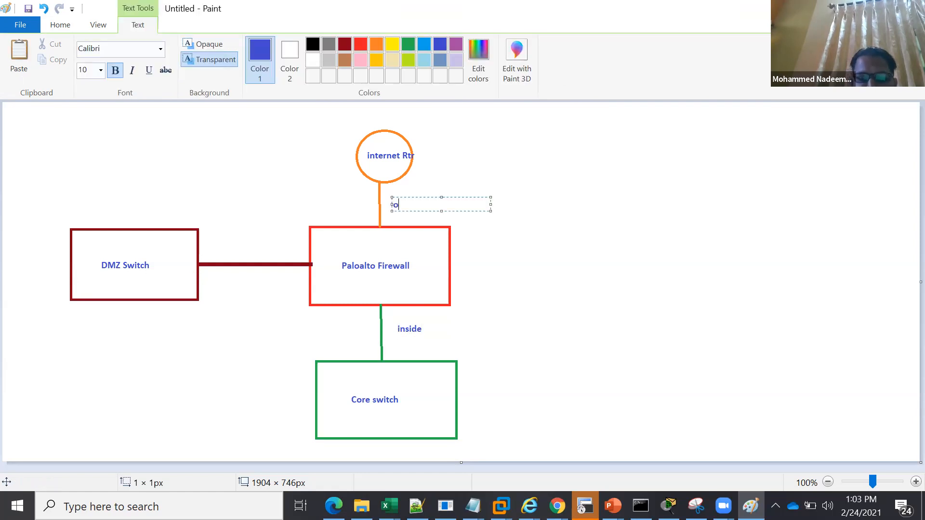
text(utside)
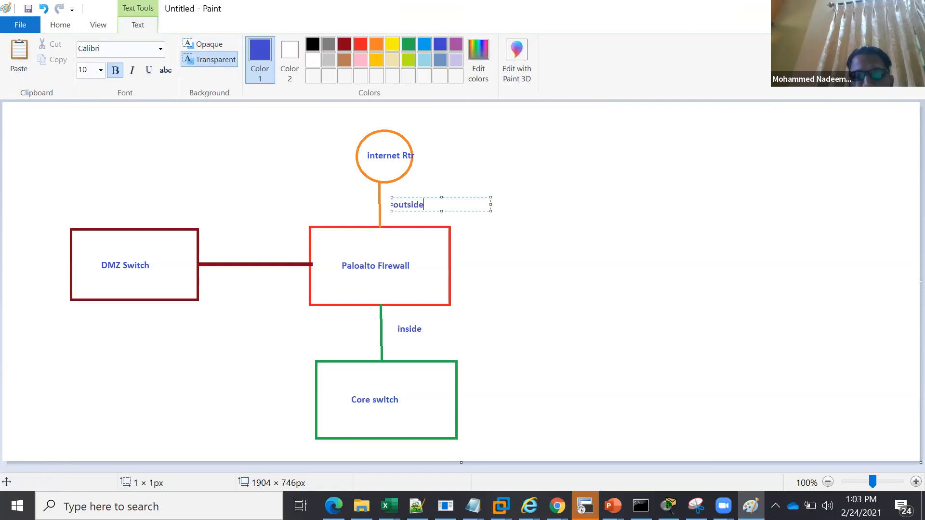
Label the link between the DMZ switch and the firewall "dmz" and finish the text
click(229, 280)
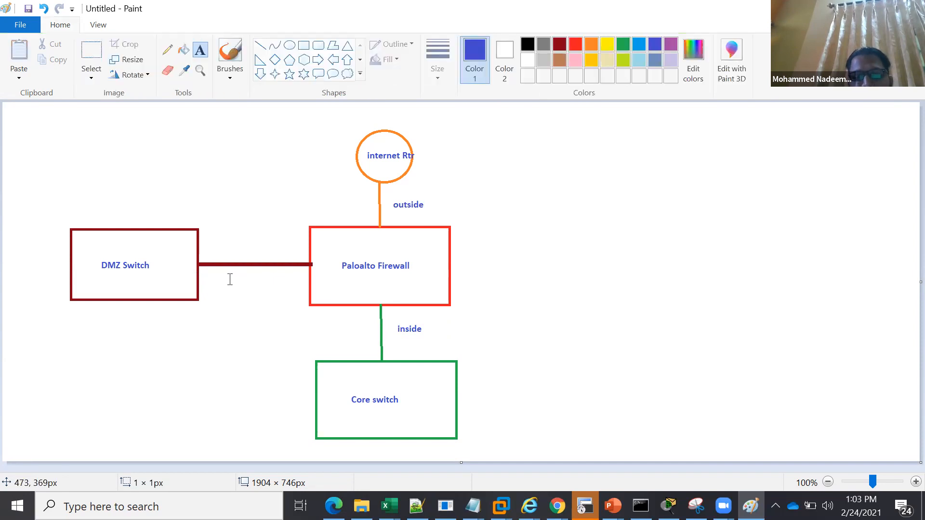
click(229, 279)
text(dmz)
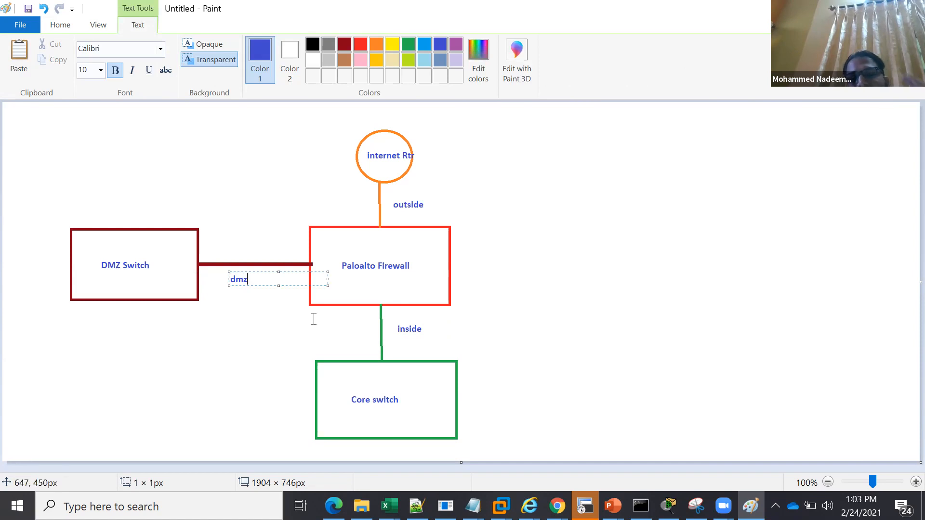
click(587, 224)
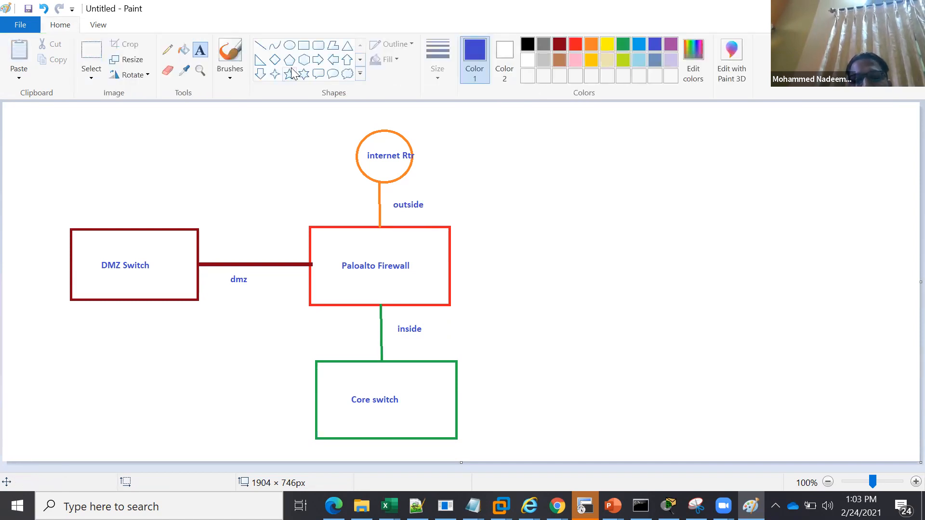
With the Pencil, circle both ends of the inside link, numbering the firewall end 1 and the core switch end 2
click(166, 50)
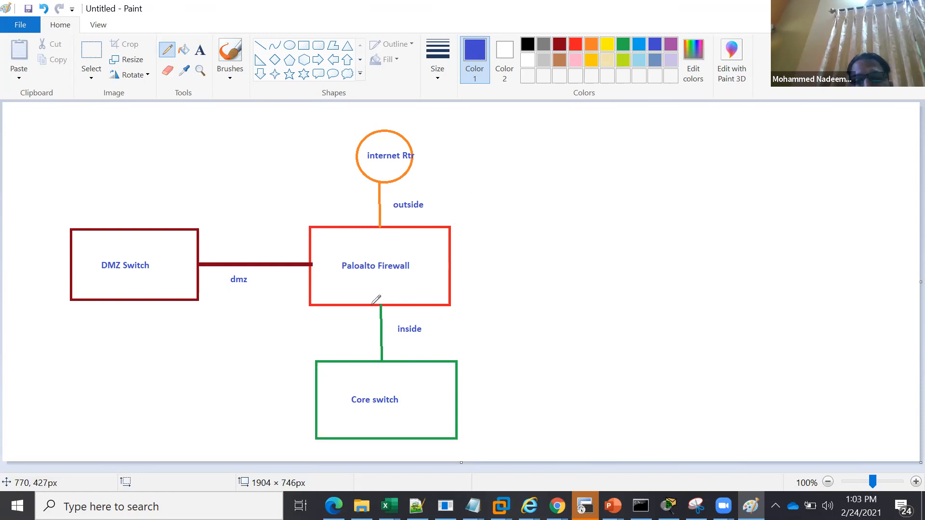
mouse_move(372, 305)
mouse_down()
mouse_move(381, 303)
mouse_move(372, 305)
mouse_up()
mouse_move(380, 356)
mouse_down()
mouse_move(373, 366)
mouse_move(374, 358)
mouse_up()
drag(370, 316, 371, 321)
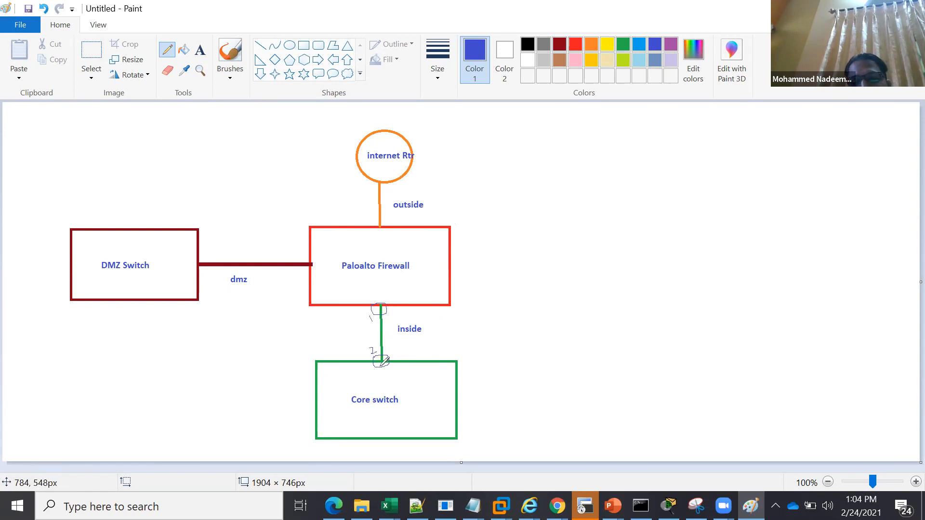
Circle both ends of the dmz link and both ends of the outside link
drag(305, 259, 308, 263)
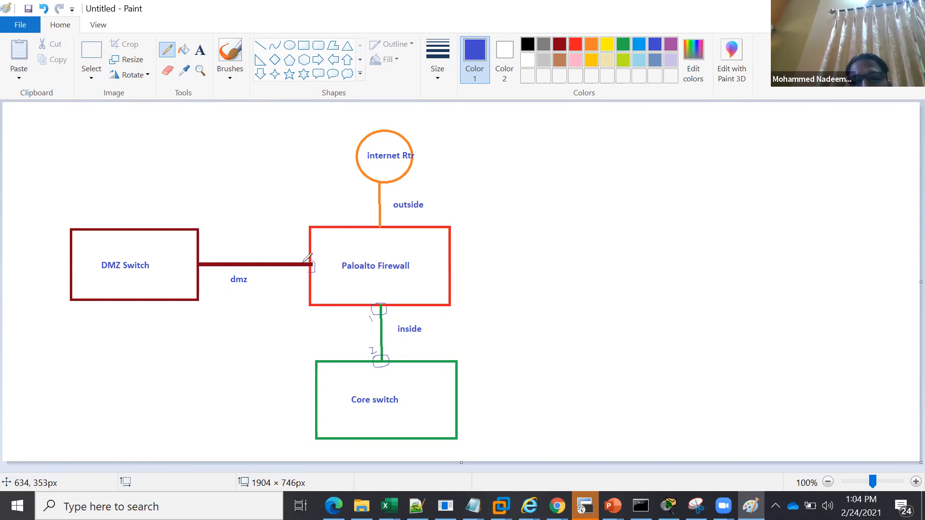
mouse_move(197, 257)
mouse_down()
mouse_move(208, 260)
mouse_move(195, 260)
mouse_up()
mouse_move(373, 180)
mouse_down()
mouse_move(388, 186)
mouse_move(372, 184)
mouse_up()
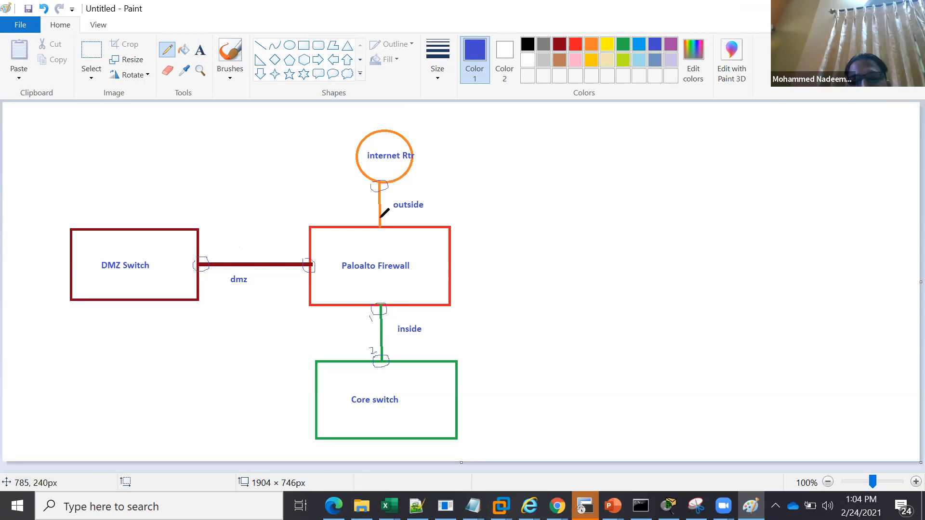
drag(379, 218, 373, 221)
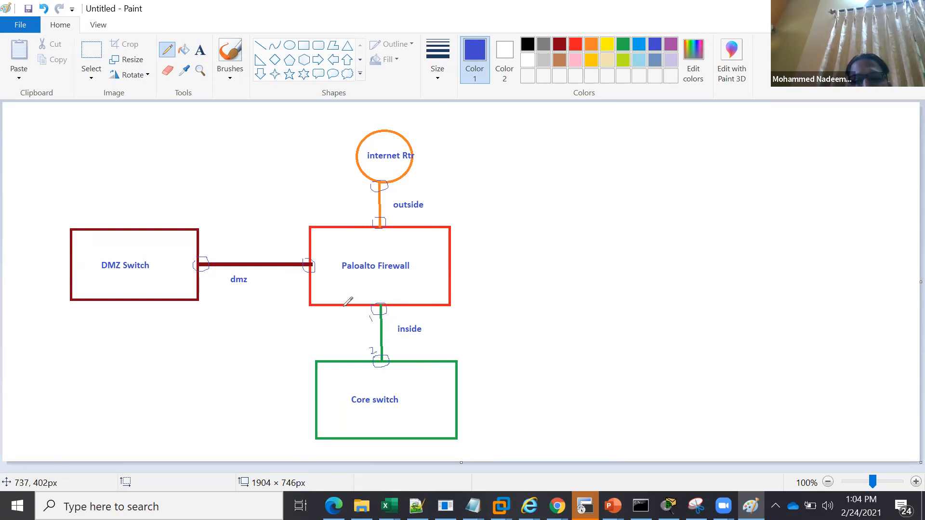
Sketch two opposing arrows beside the inside link and a device connected to the core switch, with an arrow toward the firewall
mouse_move(349, 321)
mouse_down()
mouse_move(357, 340)
mouse_move(361, 328)
mouse_move(341, 349)
mouse_move(337, 323)
mouse_up()
mouse_move(457, 404)
mouse_down()
mouse_move(546, 406)
mouse_move(492, 430)
mouse_move(501, 372)
mouse_up()
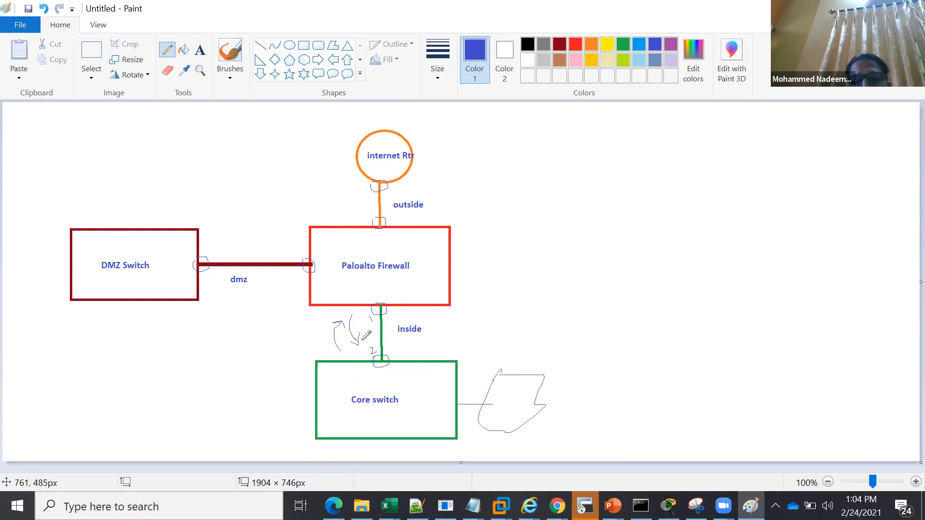
mouse_move(501, 397)
mouse_down()
mouse_move(454, 321)
mouse_move(464, 327)
mouse_up()
Write BGP beside the outside link and draw a short line out of the device next to the core switch
mouse_move(334, 206)
mouse_down()
mouse_move(324, 190)
mouse_move(346, 186)
mouse_move(358, 212)
mouse_up()
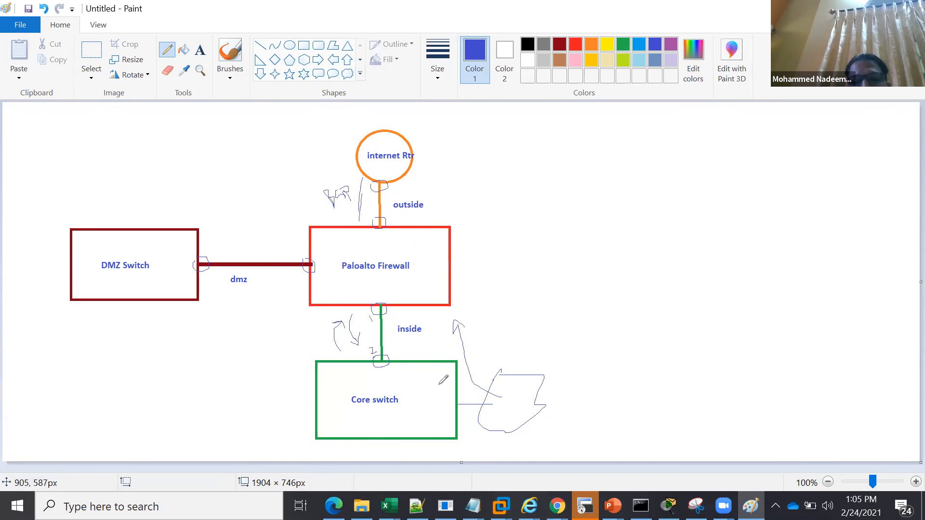
click(565, 421)
drag(565, 421, 533, 420)
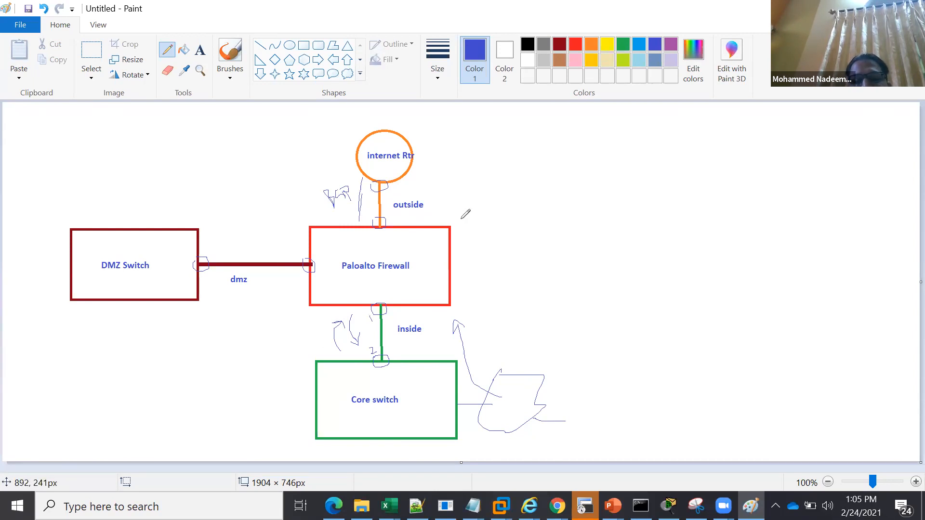
Draw arrows between the firewall and both switches, adding a blue box connected to the firewall and a stub below the DMZ switch
mouse_move(472, 262)
mouse_down()
mouse_move(426, 360)
mouse_move(435, 367)
mouse_up()
mouse_move(336, 384)
mouse_down()
mouse_move(346, 289)
mouse_move(354, 292)
mouse_up()
mouse_move(454, 254)
mouse_down()
mouse_move(557, 217)
mouse_move(553, 210)
mouse_move(653, 231)
mouse_move(548, 259)
mouse_move(562, 225)
mouse_up()
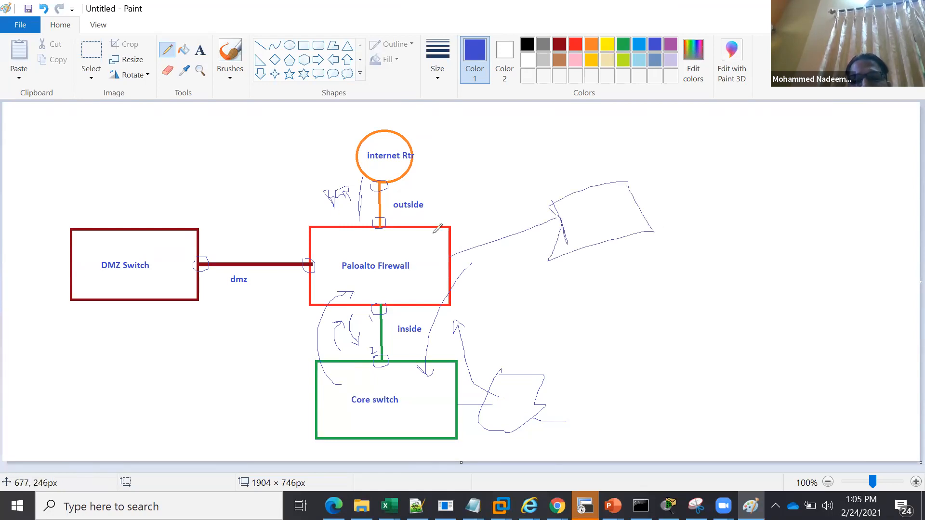
mouse_move(130, 303)
mouse_down()
mouse_move(130, 321)
mouse_move(145, 320)
mouse_up()
mouse_move(285, 244)
mouse_down()
mouse_move(215, 261)
mouse_move(230, 262)
mouse_up()
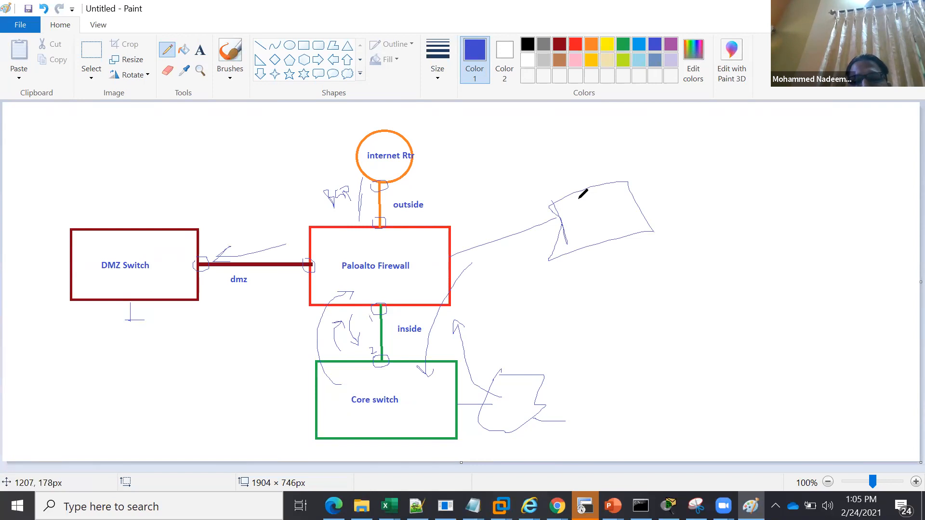
Draw three entry lines inside the blue box connected to the firewall and write RT above it
drag(569, 206, 594, 199)
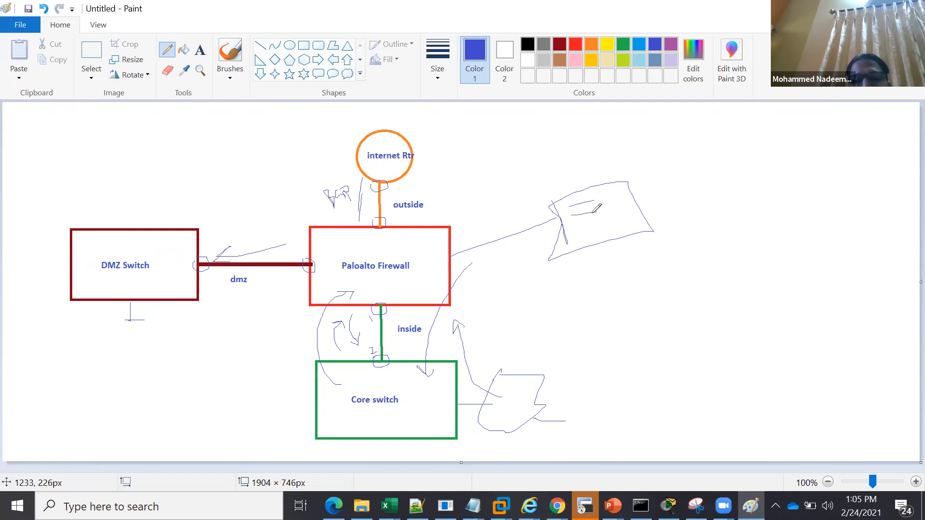
drag(573, 225, 599, 222)
mouse_move(573, 181)
mouse_down()
mouse_move(571, 165)
mouse_move(582, 174)
mouse_move(600, 156)
mouse_up()
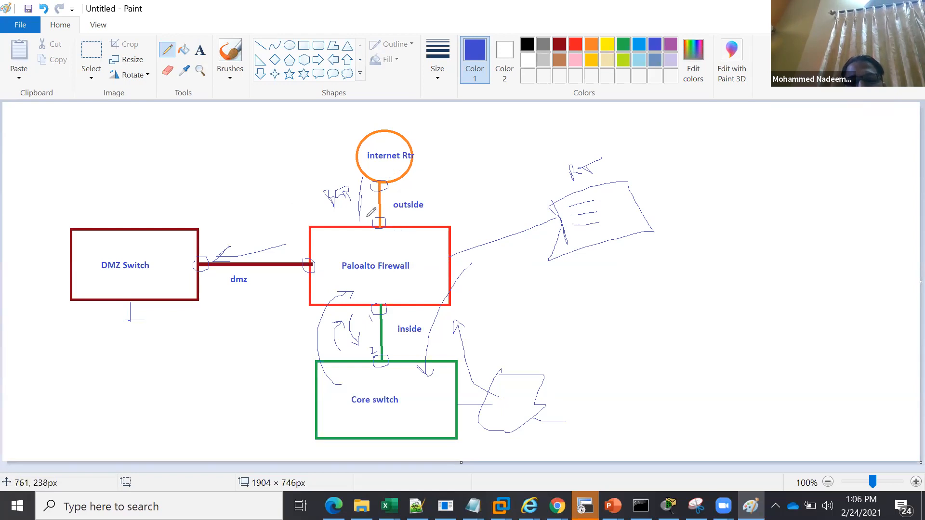
Add short tick marks at the outside and inside link ends and underline the outside, inside and dmz labels
drag(360, 219, 368, 218)
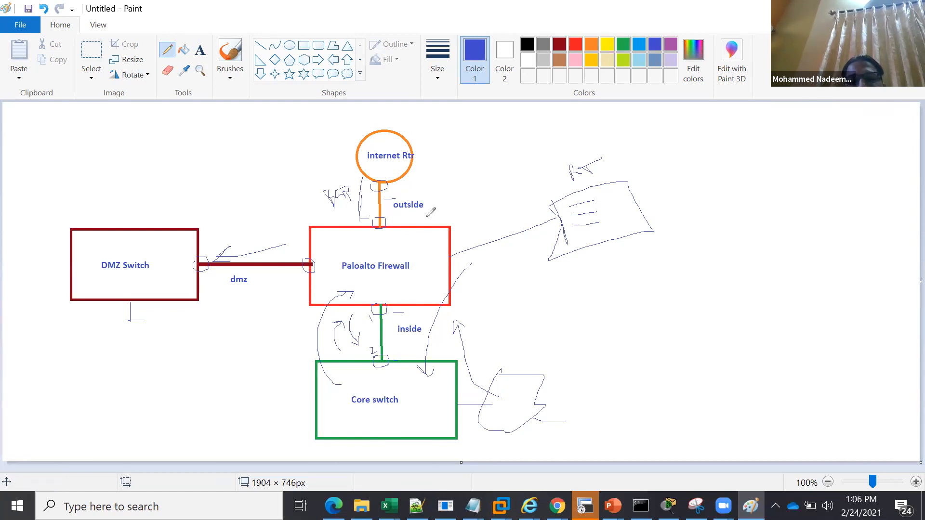
drag(400, 212, 420, 212)
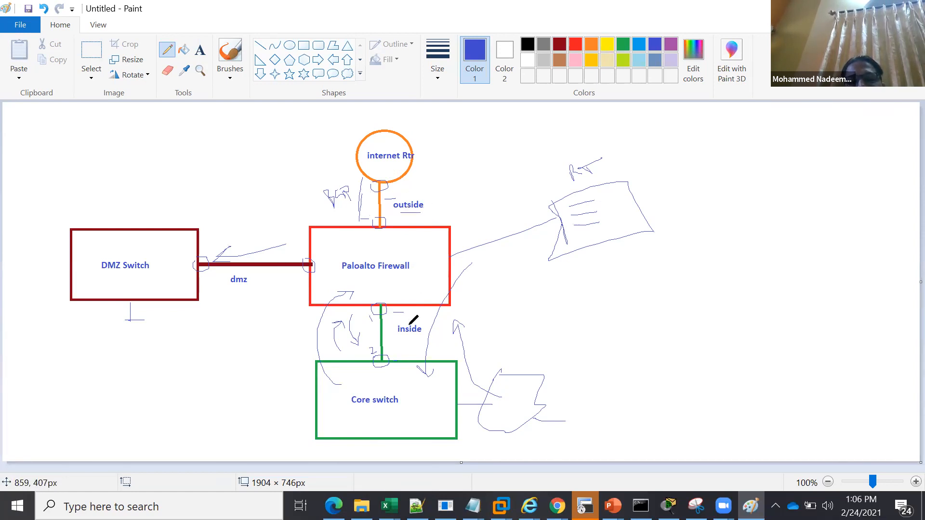
drag(229, 291, 249, 290)
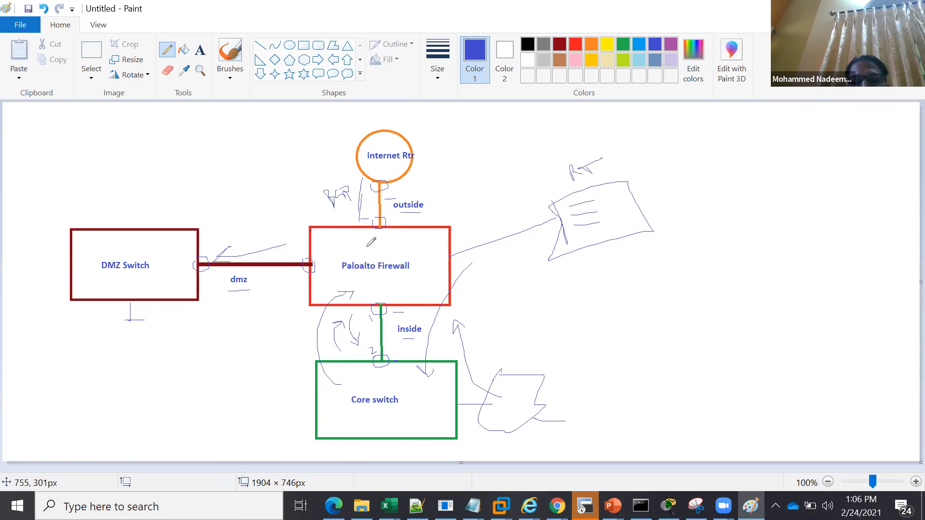
Draw a blue arrow leading away from each of the outside, inside and dmz links
mouse_move(403, 187)
mouse_down()
mouse_move(463, 148)
mouse_move(466, 170)
mouse_up()
mouse_move(422, 316)
mouse_down()
mouse_move(441, 349)
mouse_move(460, 356)
mouse_up()
mouse_move(291, 292)
mouse_down()
mouse_move(197, 303)
mouse_move(206, 313)
mouse_up()
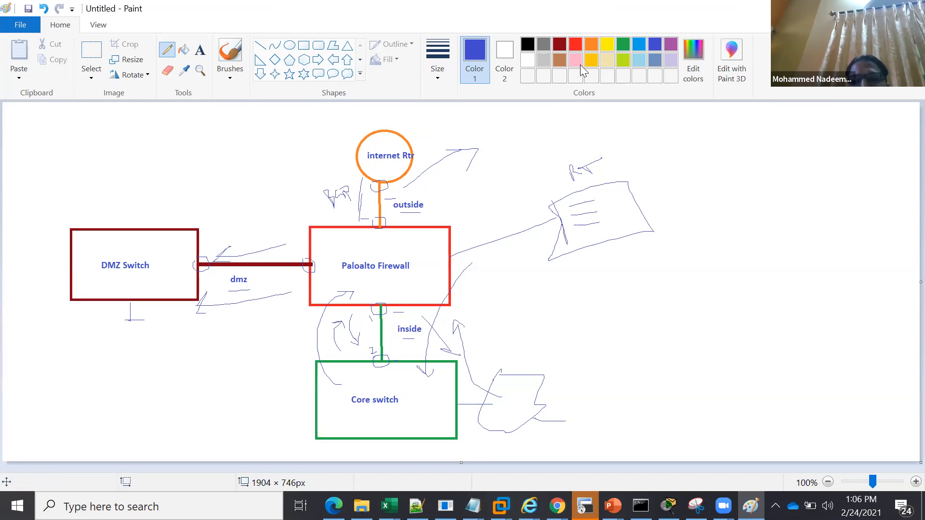
Draw an orange box connected to the firewall and write SP above it
click(592, 49)
mouse_move(452, 290)
mouse_down()
mouse_move(595, 293)
mouse_move(609, 336)
mouse_up()
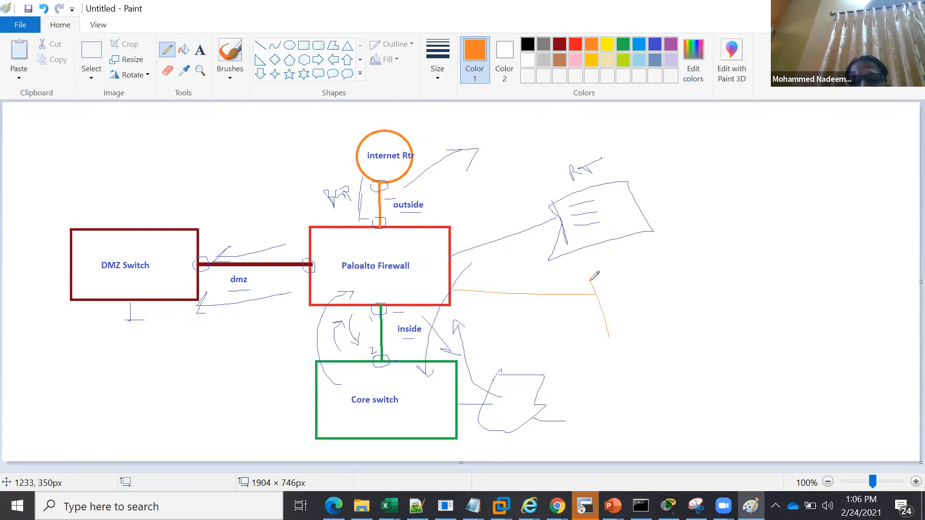
mouse_move(590, 280)
mouse_down()
mouse_move(753, 314)
mouse_move(589, 372)
mouse_move(595, 327)
mouse_up()
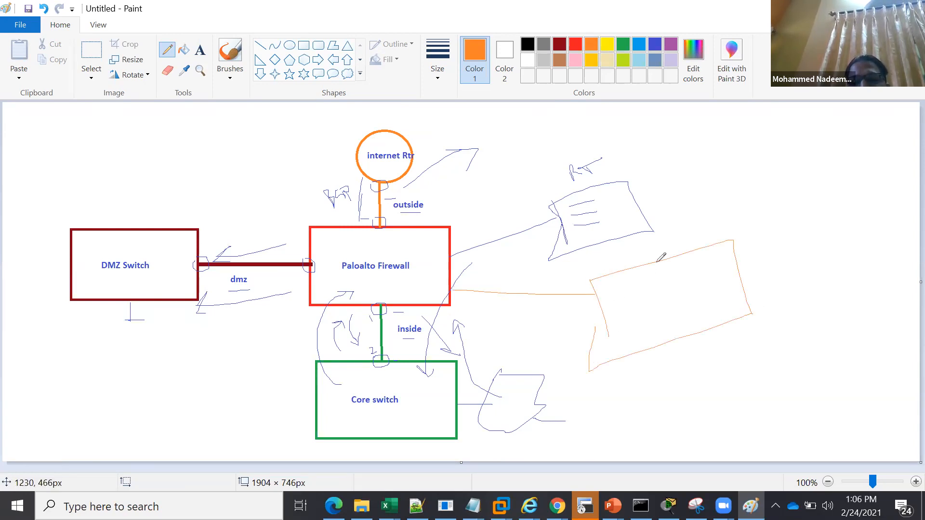
mouse_move(631, 254)
mouse_down()
mouse_move(632, 267)
mouse_move(651, 264)
mouse_up()
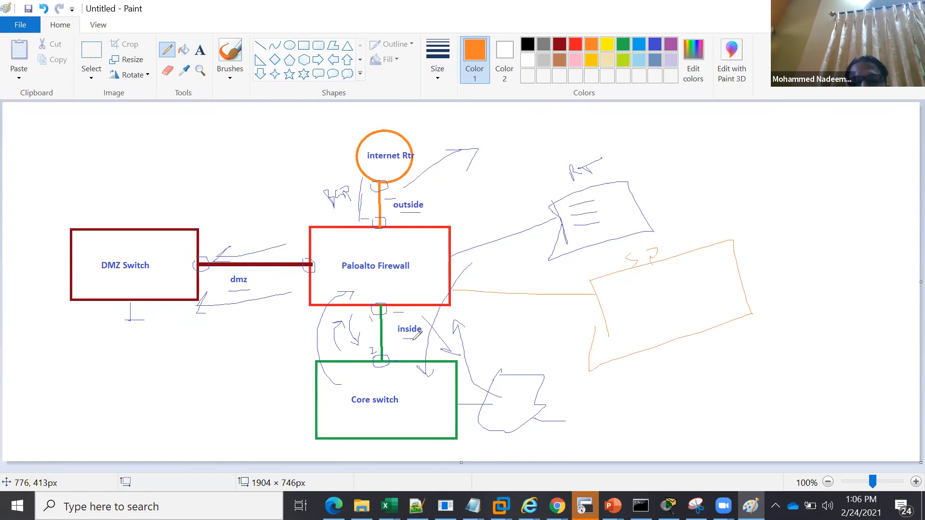
Draw orange arrows from the inside zone to outside and dmz, circling the inside and dmz labels and underlining DMZ Switch
mouse_move(392, 328)
mouse_down()
mouse_move(417, 320)
mouse_move(428, 335)
mouse_move(391, 329)
mouse_move(436, 182)
mouse_move(444, 192)
mouse_up()
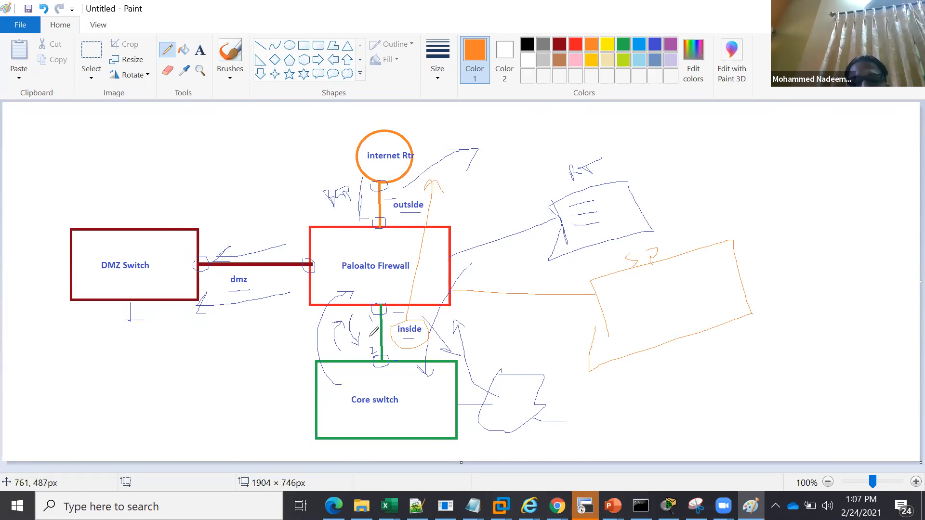
mouse_move(369, 335)
mouse_down()
mouse_move(347, 306)
mouse_move(225, 300)
mouse_move(238, 309)
mouse_up()
drag(106, 277, 155, 274)
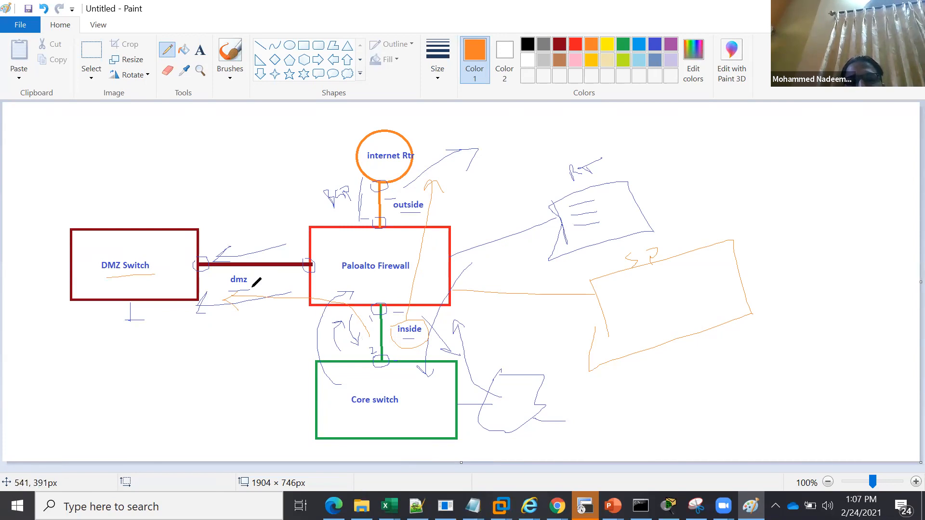
mouse_move(227, 269)
mouse_down()
mouse_move(251, 288)
mouse_move(220, 276)
mouse_up()
Sketch orange host boxes below and above the DMZ switch and beside the core switch, plus an arrow from dmz to the core switch
drag(163, 315, 126, 323)
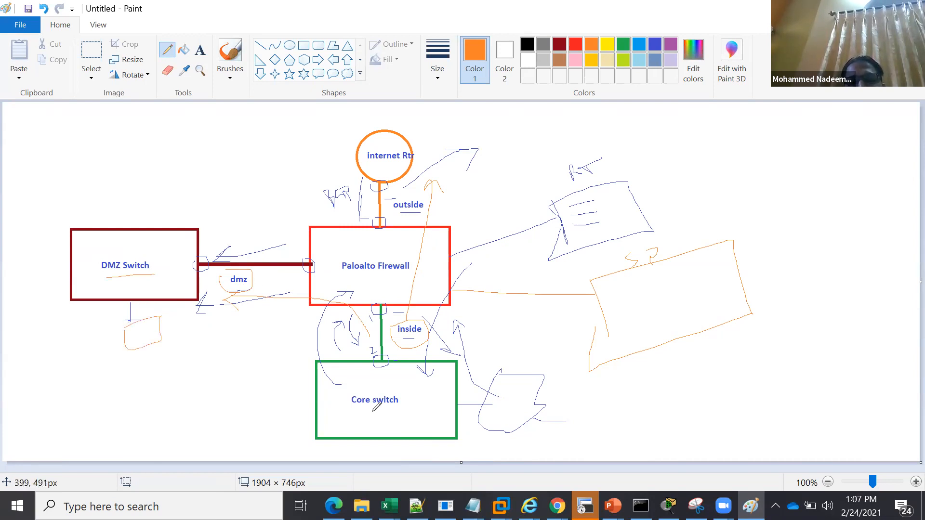
drag(314, 410, 289, 430)
mouse_move(234, 295)
mouse_down()
mouse_move(268, 296)
mouse_move(304, 323)
mouse_move(310, 364)
mouse_up()
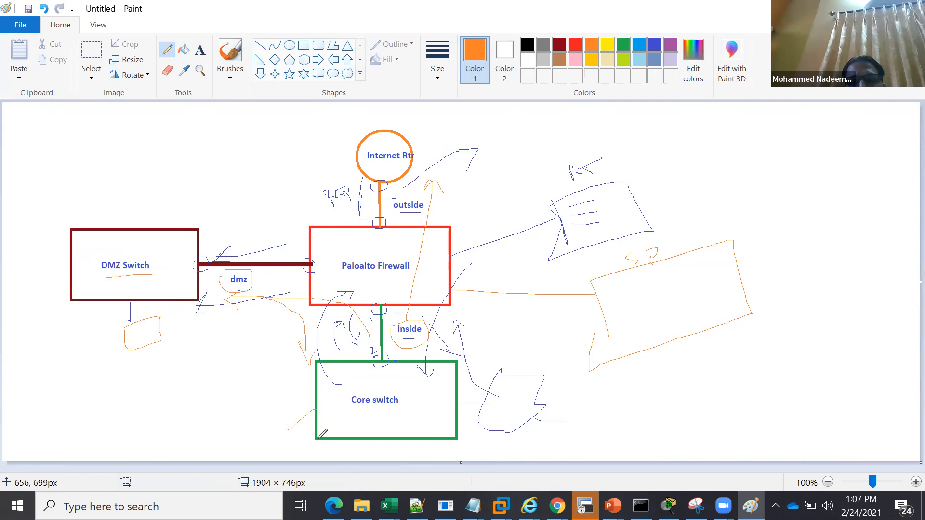
drag(279, 432, 286, 432)
mouse_move(152, 234)
mouse_down()
mouse_move(114, 177)
mouse_move(154, 149)
mouse_move(126, 172)
mouse_move(145, 195)
mouse_up()
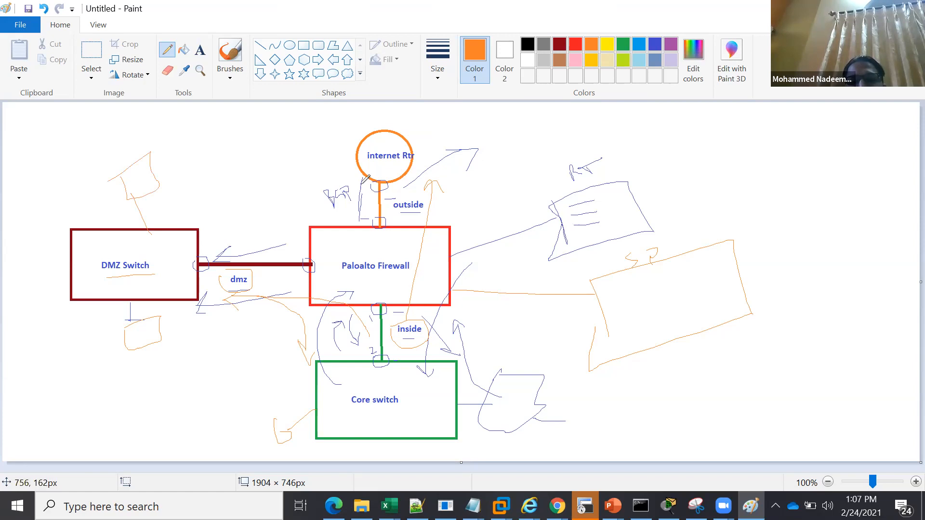
Draw an orange arrow from outside toward the DMZ switch, write Na in the firewall, and sketch a separate box labeled NAT
mouse_move(362, 183)
mouse_down()
mouse_move(340, 212)
mouse_move(211, 221)
mouse_move(211, 231)
mouse_move(239, 234)
mouse_up()
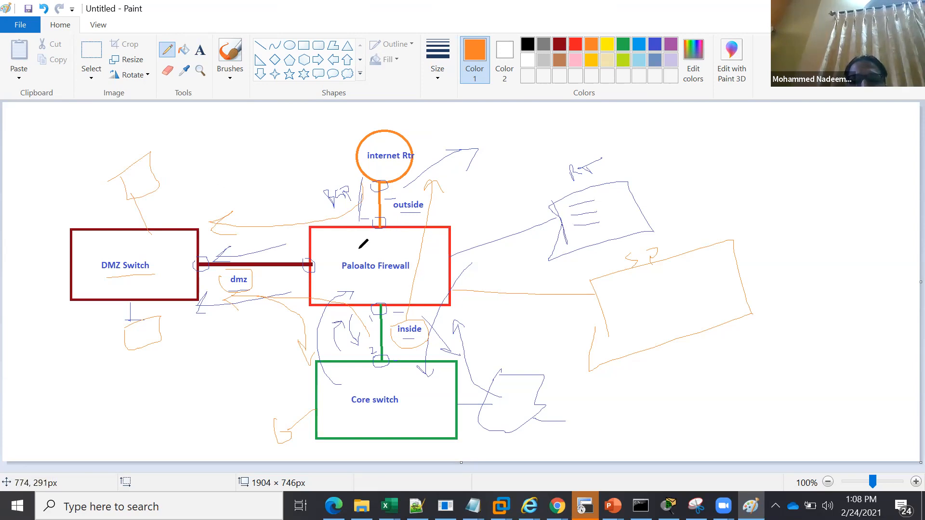
mouse_move(362, 255)
mouse_down()
mouse_move(373, 244)
mouse_move(386, 249)
mouse_up()
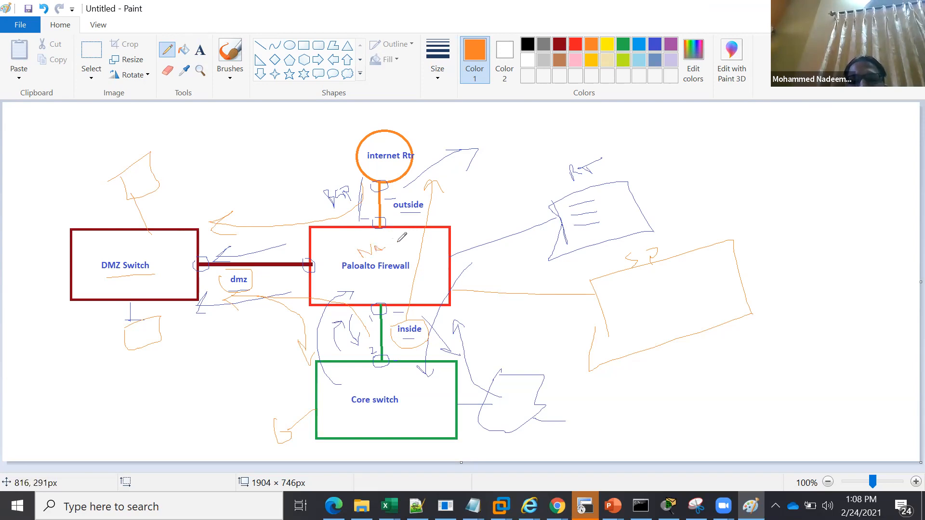
mouse_move(771, 223)
mouse_down()
mouse_move(831, 202)
mouse_move(772, 230)
mouse_move(790, 187)
mouse_move(841, 180)
mouse_up()
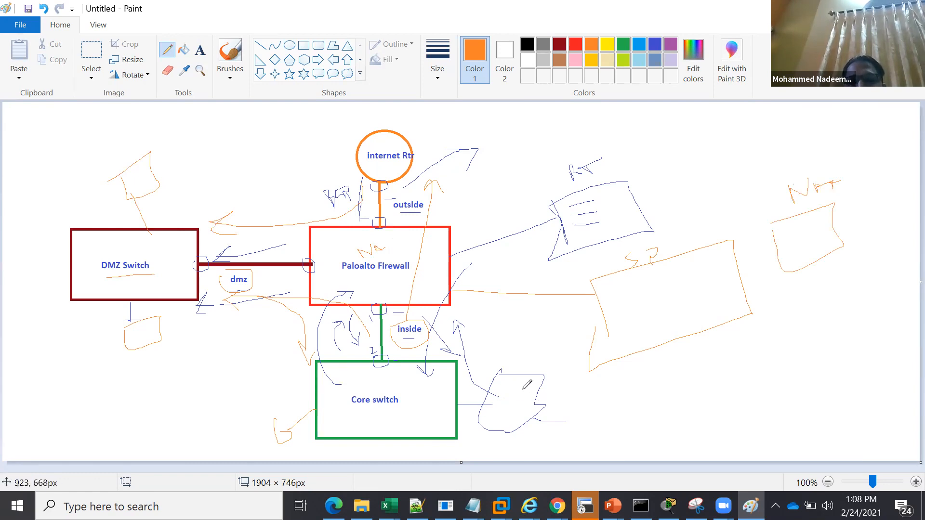
Draw orange paths from the core switch's host to outside and from a new internet host to the DMZ host marked P
drag(510, 402, 431, 223)
drag(422, 230, 431, 179)
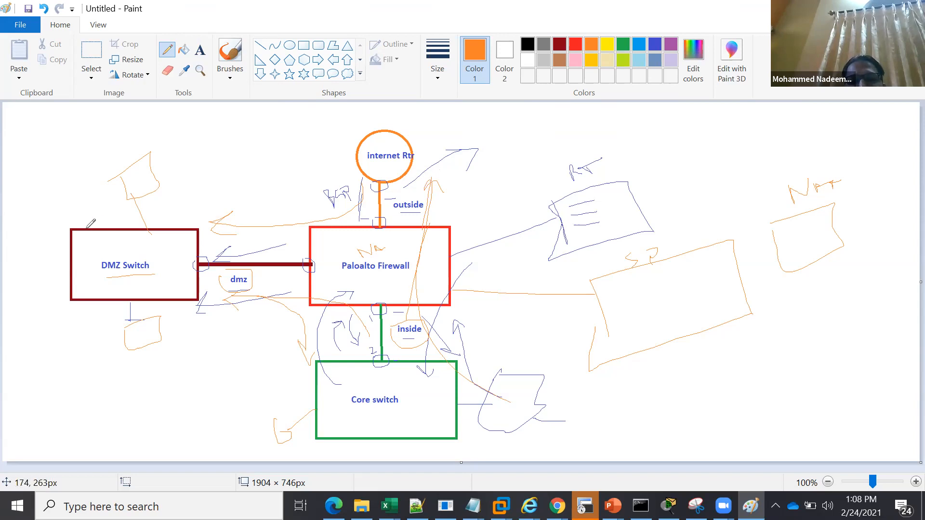
drag(108, 146, 119, 165)
mouse_move(451, 115)
mouse_down()
mouse_move(475, 106)
mouse_move(443, 148)
mouse_move(455, 121)
mouse_move(374, 158)
mouse_move(340, 191)
mouse_move(332, 222)
mouse_up()
drag(235, 226, 191, 210)
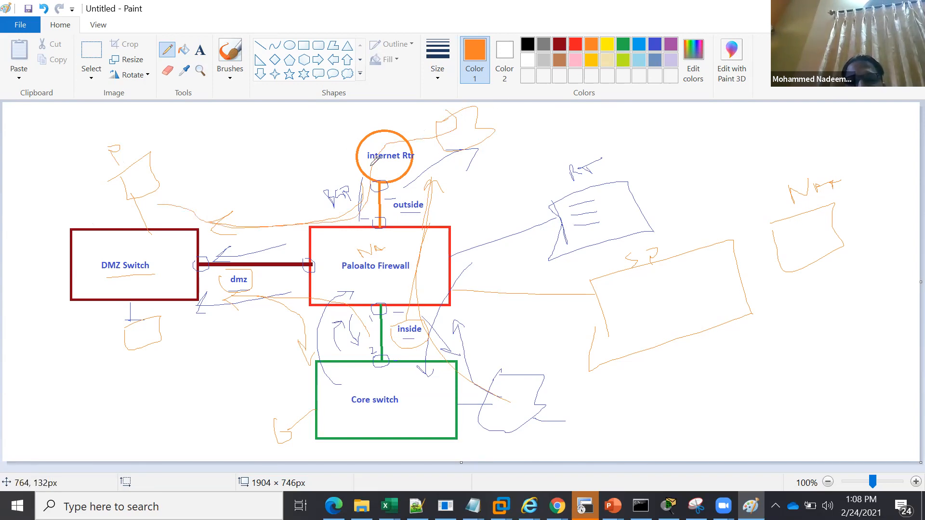
Mark the SP and NAT boxes with orange emphasis strokes and sketch a labeled, lined orange page above the SP box
mouse_move(628, 242)
mouse_down()
mouse_move(609, 312)
mouse_move(592, 251)
mouse_up()
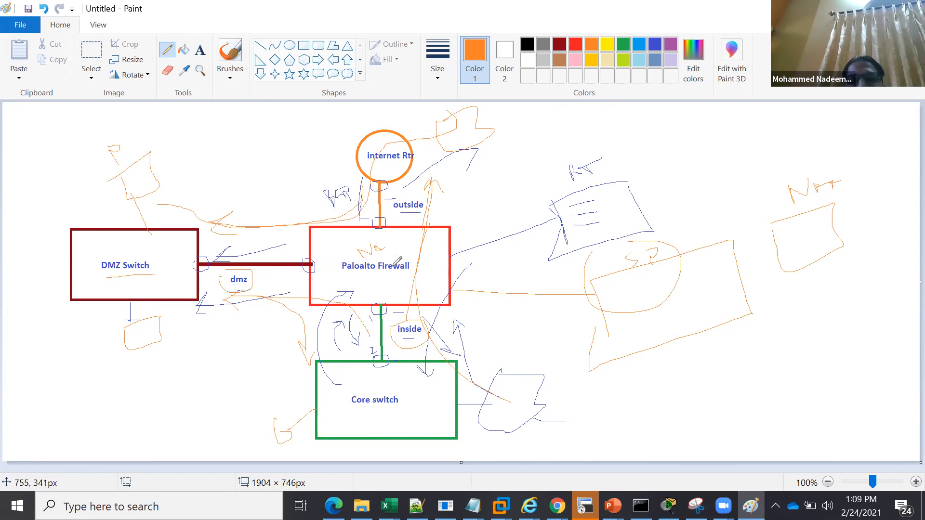
drag(636, 276, 695, 258)
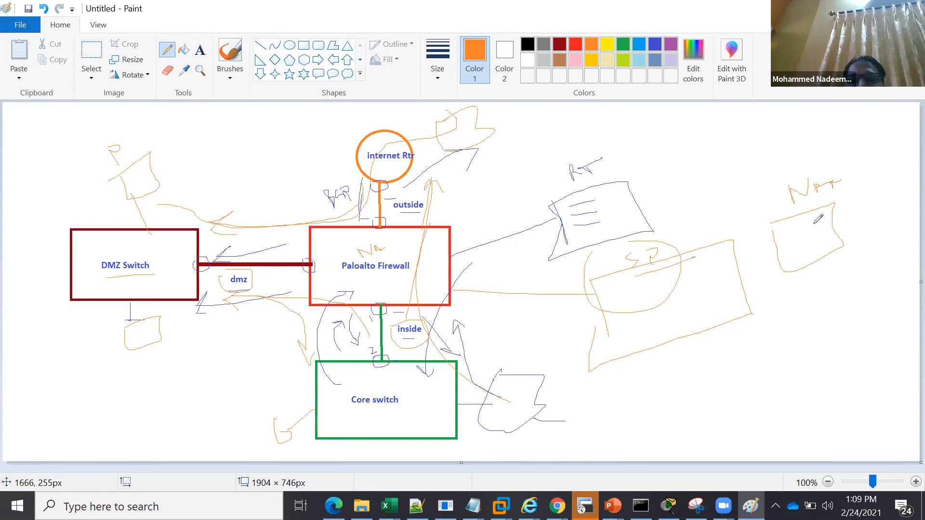
drag(792, 229, 837, 202)
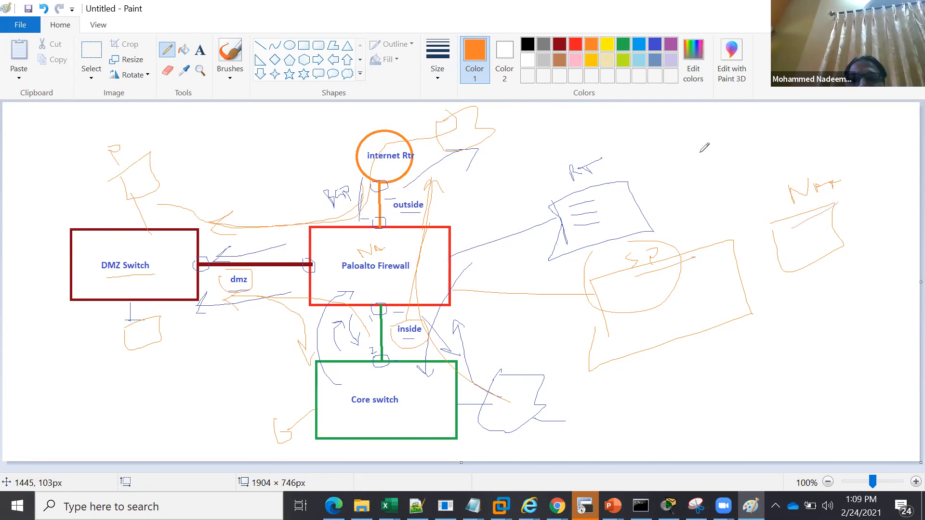
mouse_move(661, 148)
mouse_down()
mouse_move(705, 126)
mouse_move(727, 190)
mouse_move(670, 145)
mouse_move(696, 124)
mouse_move(696, 150)
mouse_move(712, 174)
mouse_up()
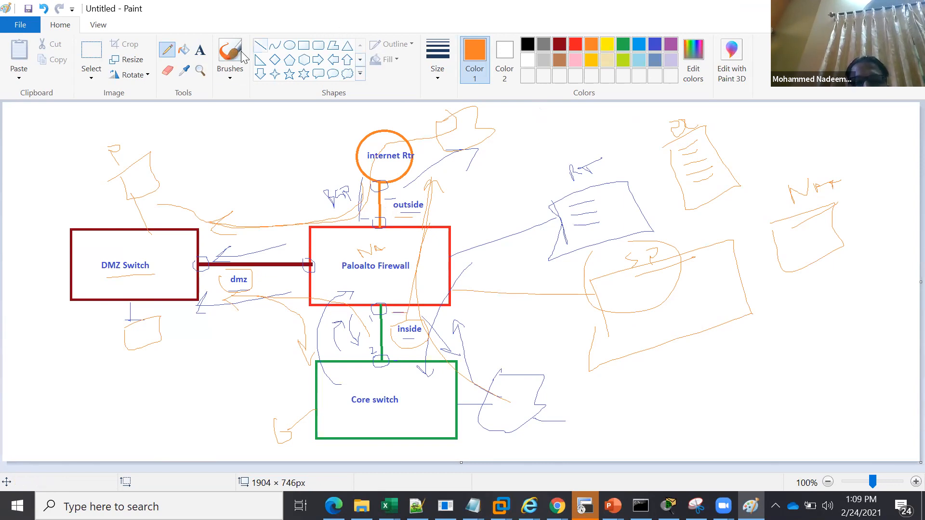
Add orange text labels 192.168.10.1 at the firewall's inside interface and 1.1.1.1 at its outside interface
click(200, 60)
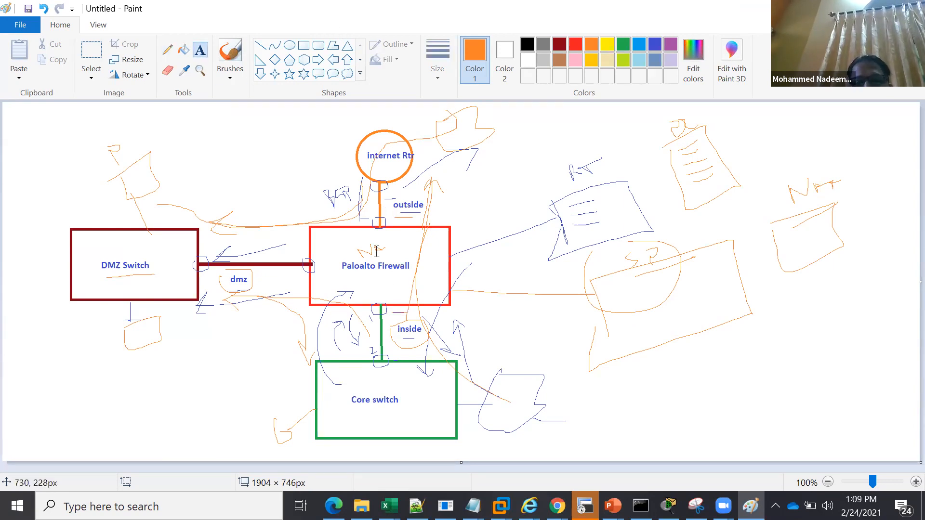
click(392, 317)
text(192)
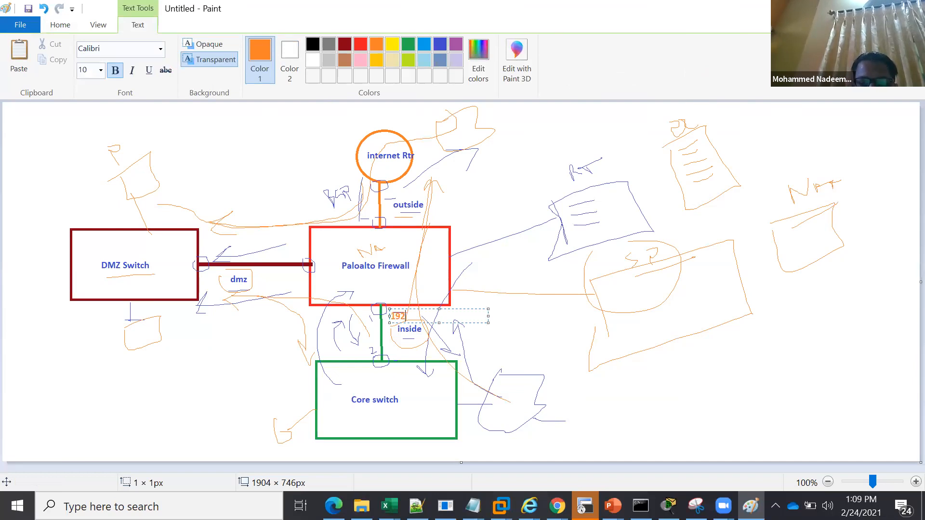
text(.168.1.1)
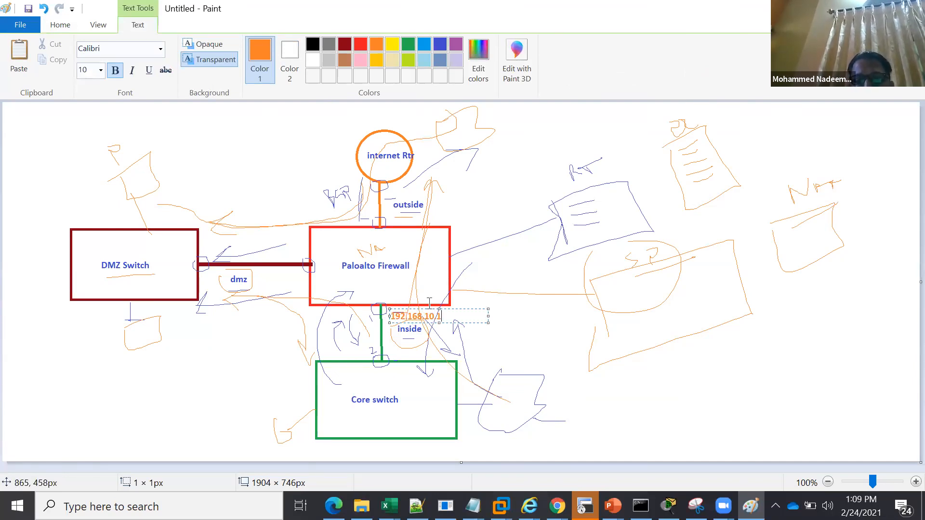
click(393, 220)
click(392, 220)
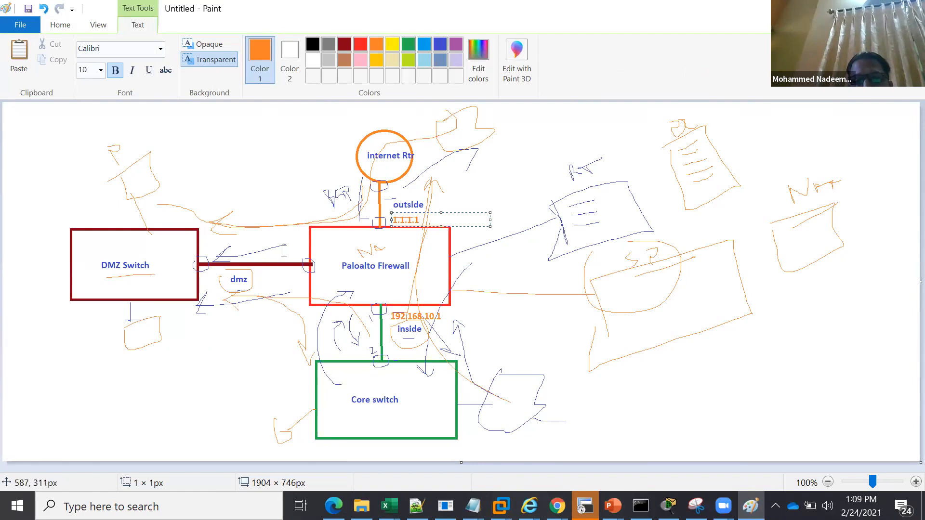
Add the orange text label 172.16.10.1 above the dmz link beside the firewall
click(267, 253)
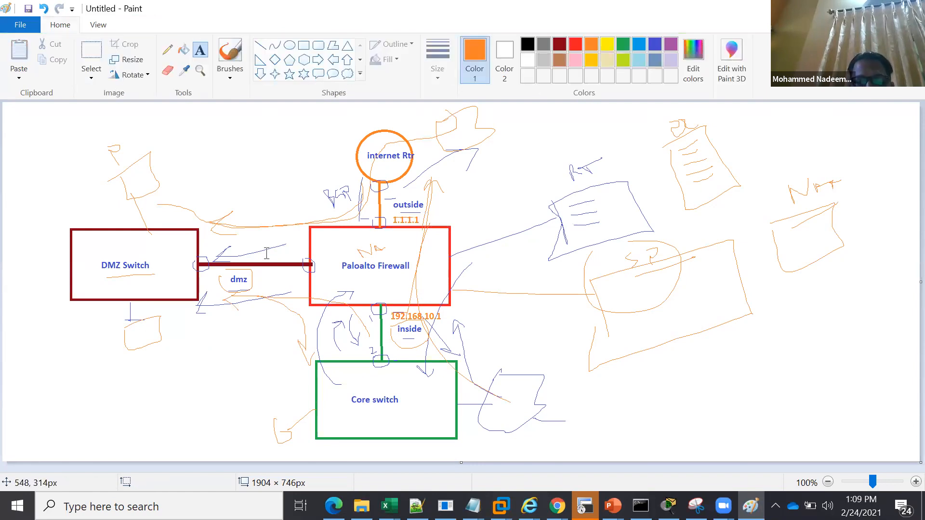
click(267, 253)
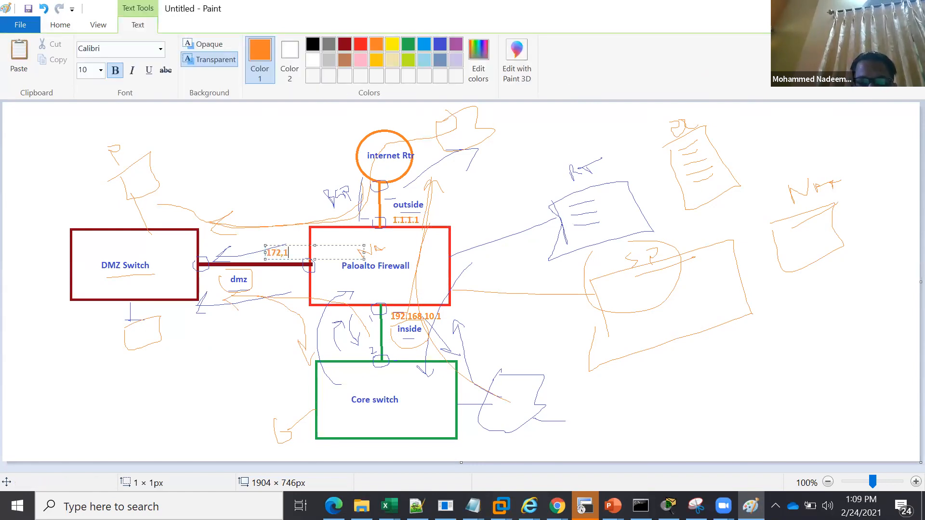
key(BackSpace)
text(172.)
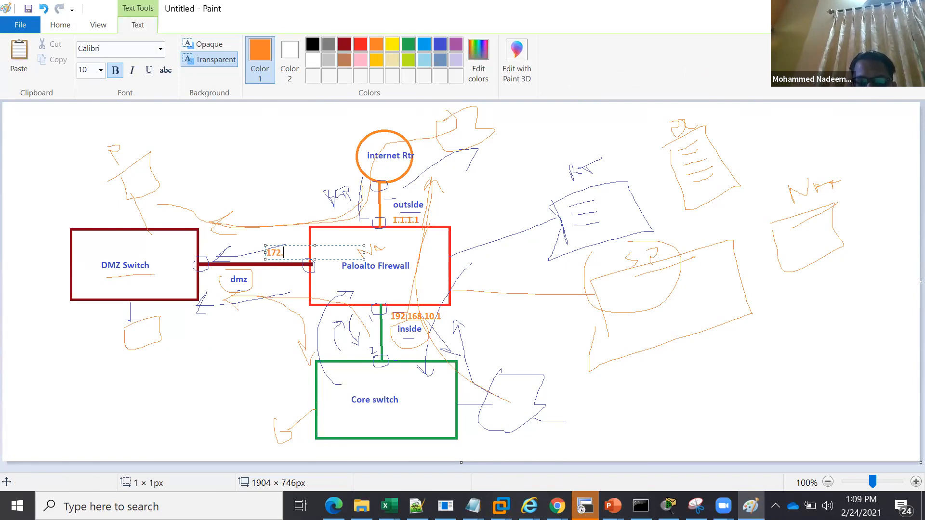
text(16.10.1)
click(292, 248)
drag(264, 244, 249, 244)
click(273, 297)
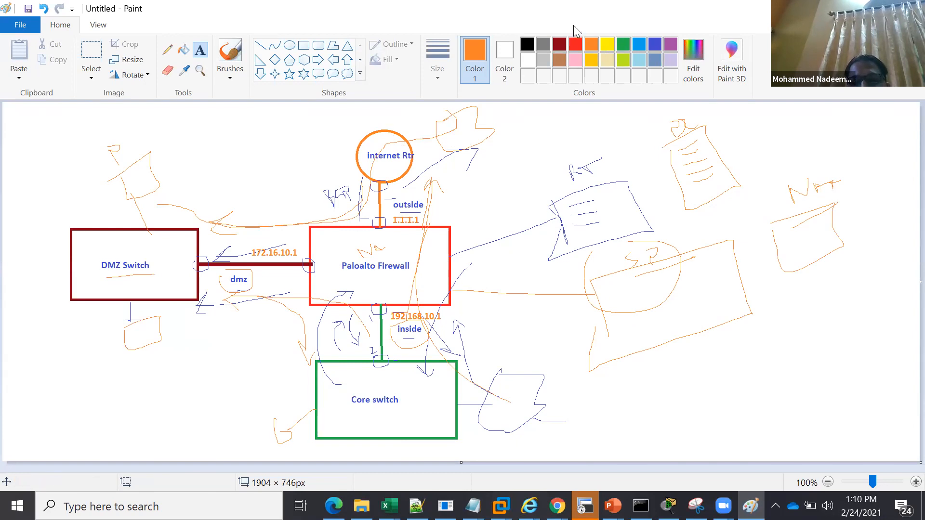
Switch to Chrome and submit the Palo Alto login at 192.168.75.128 with the username admin and the account password
click(722, 505)
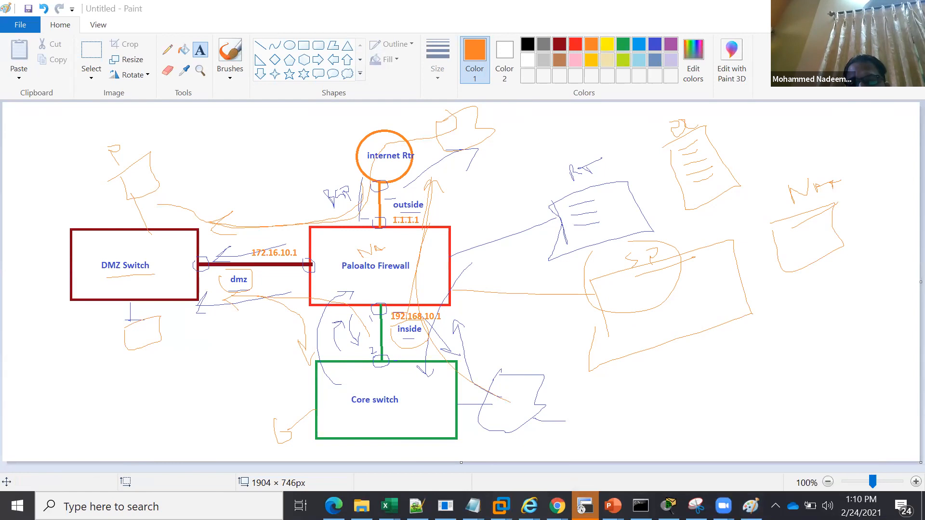
click(557, 506)
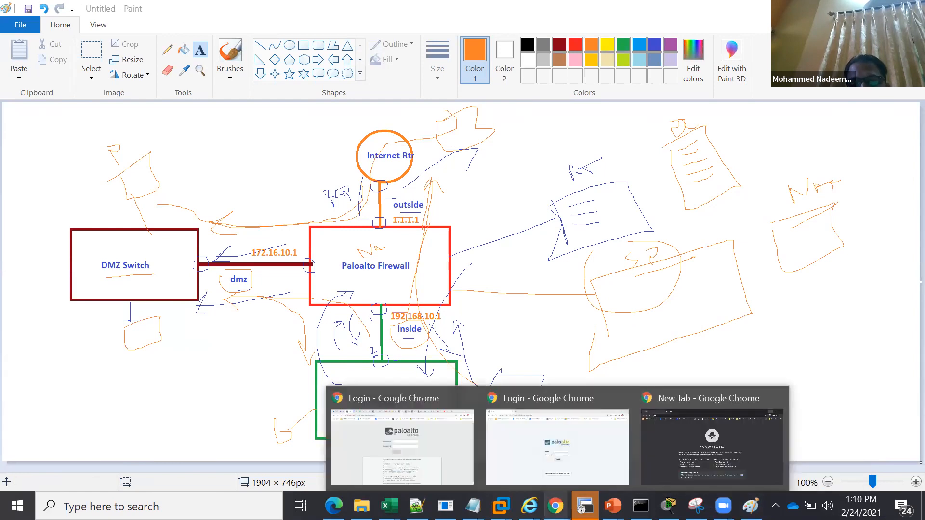
click(559, 453)
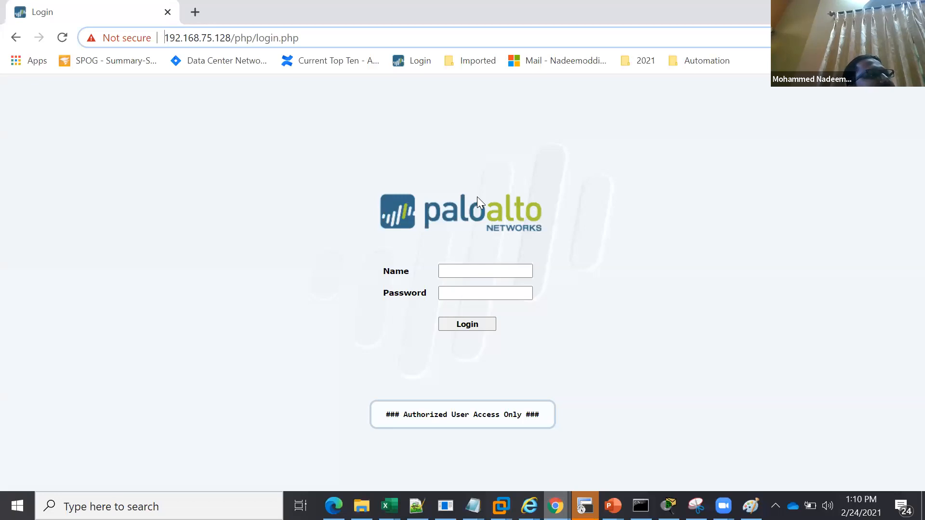
click(512, 273)
text(admin)
key(Tab)
text(admin)
key(Return)
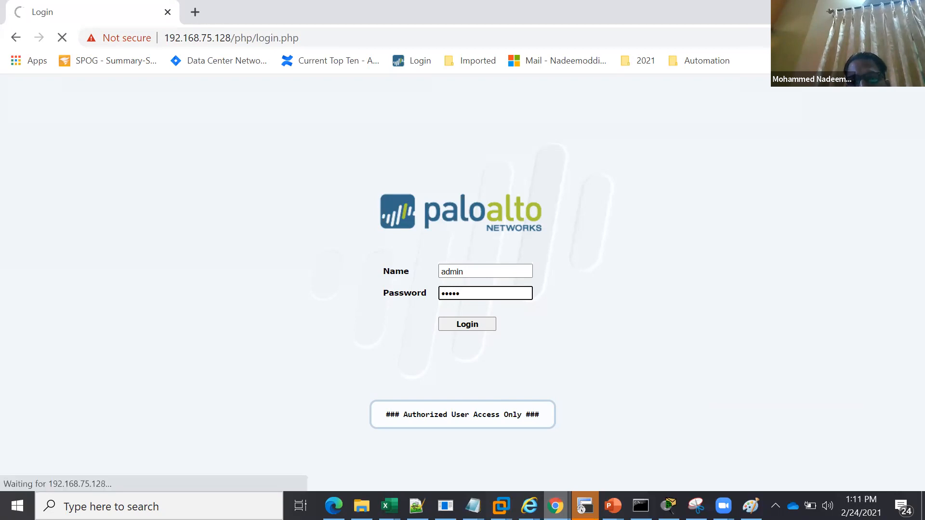
Switch to the firewall session in Internet Explorer and review the Ethernet interfaces' IP addresses and security zones
key(alt+Tab)
mouse_move(529, 505)
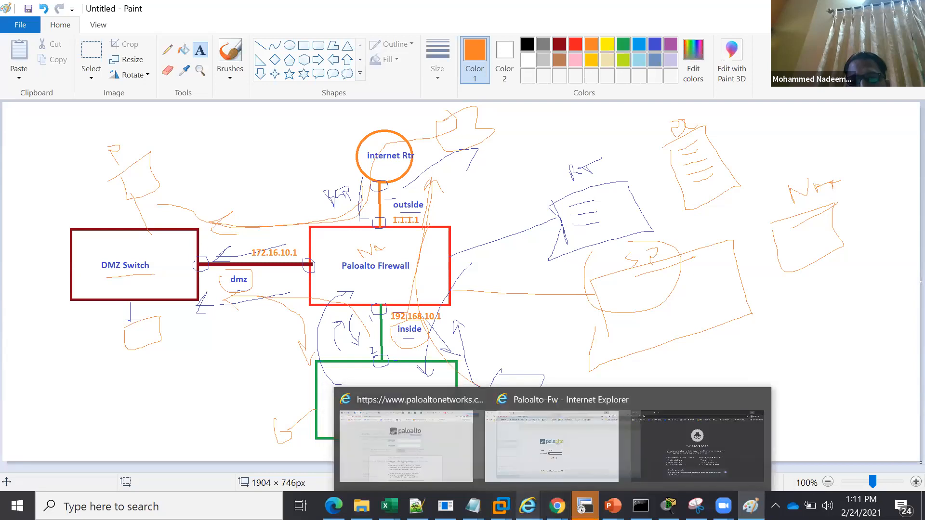
click(614, 467)
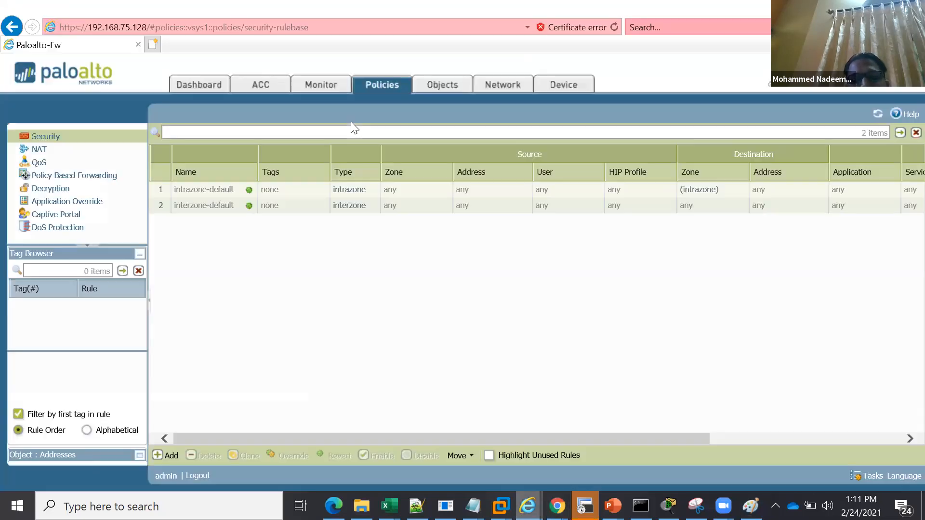
click(195, 87)
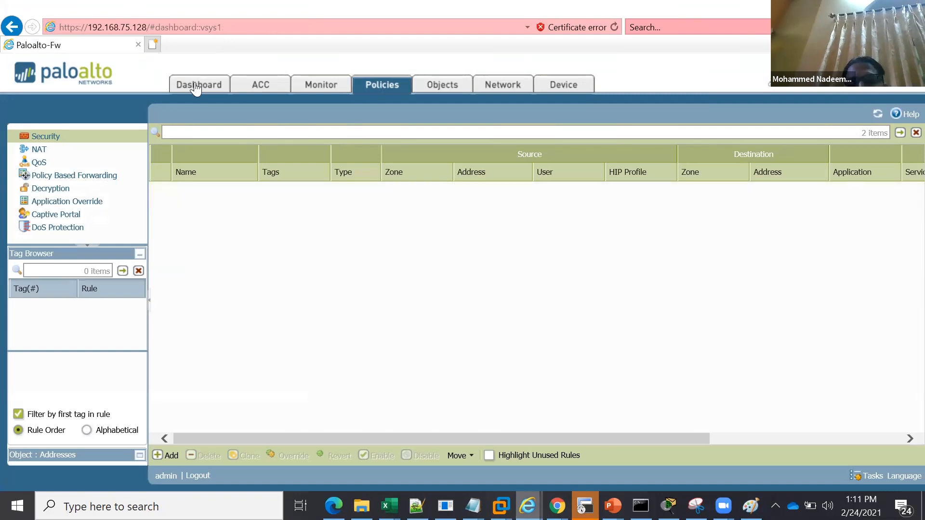
click(501, 88)
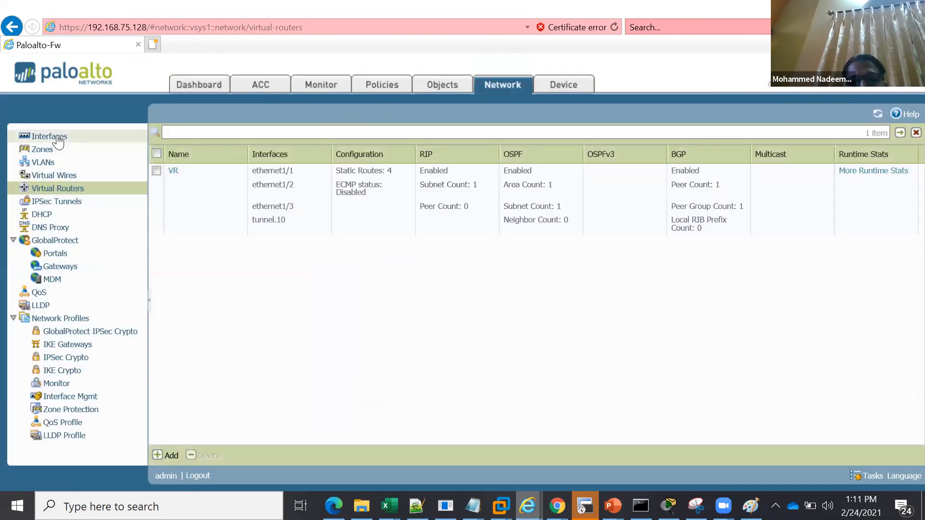
click(57, 138)
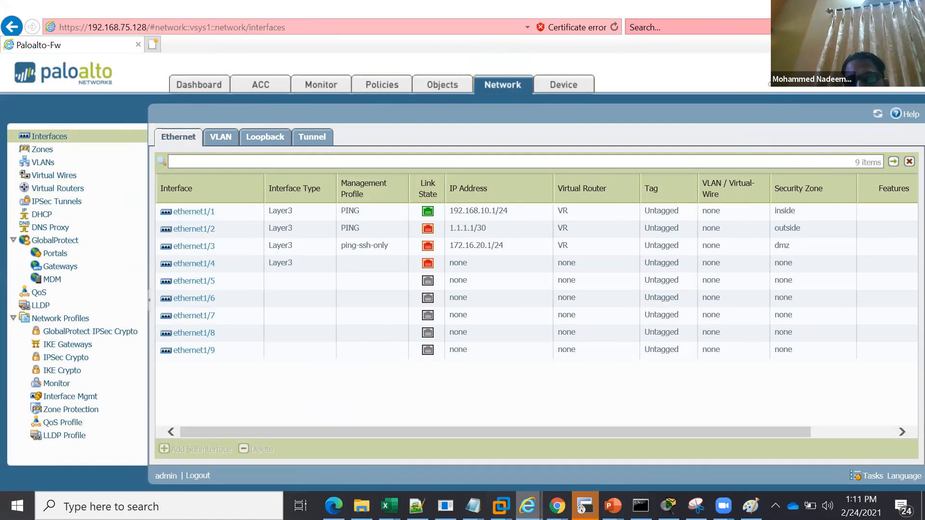
mouse_move(751, 505)
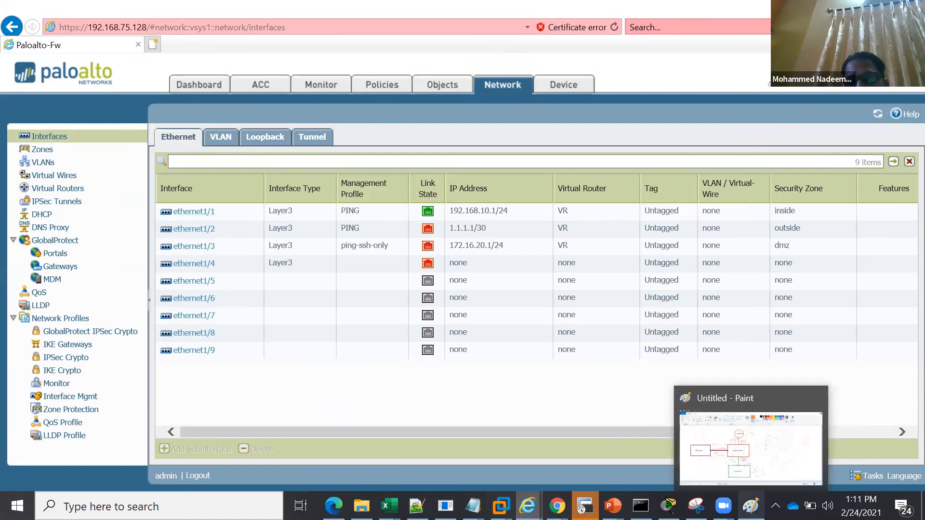
Delete the zones Tap, vwire, vlan10 and vpn from the firewall
click(45, 150)
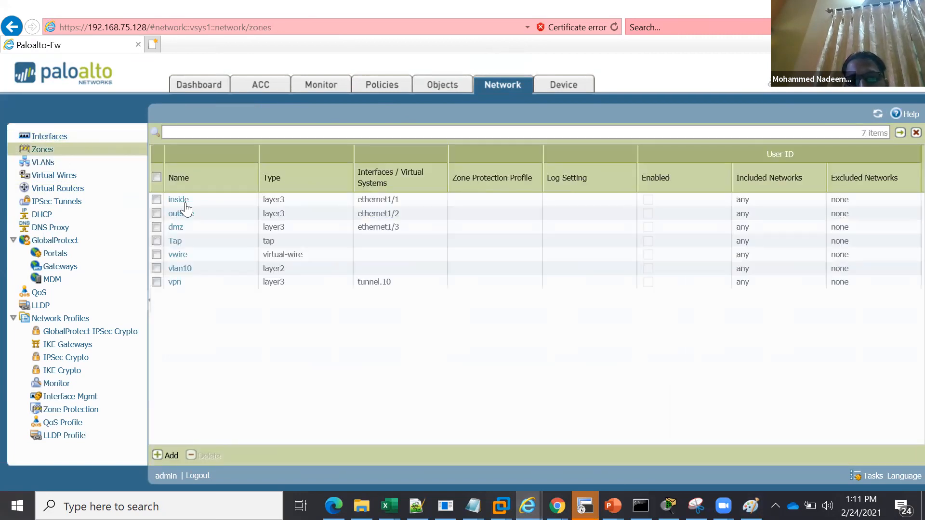
click(156, 243)
click(157, 254)
click(157, 268)
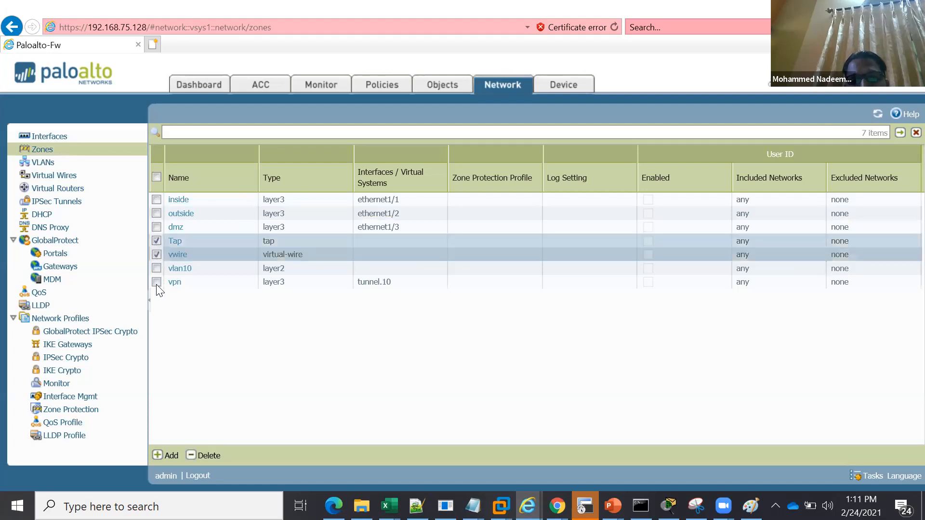
click(212, 458)
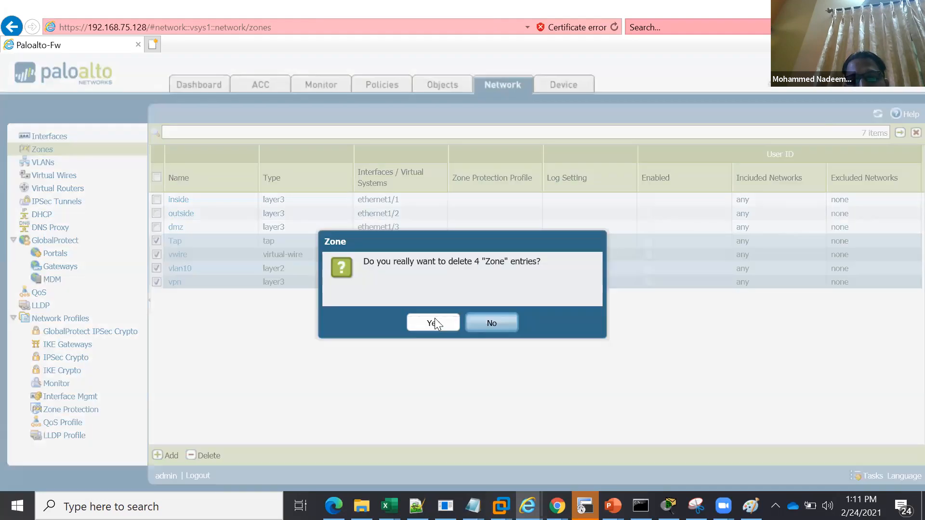
click(434, 323)
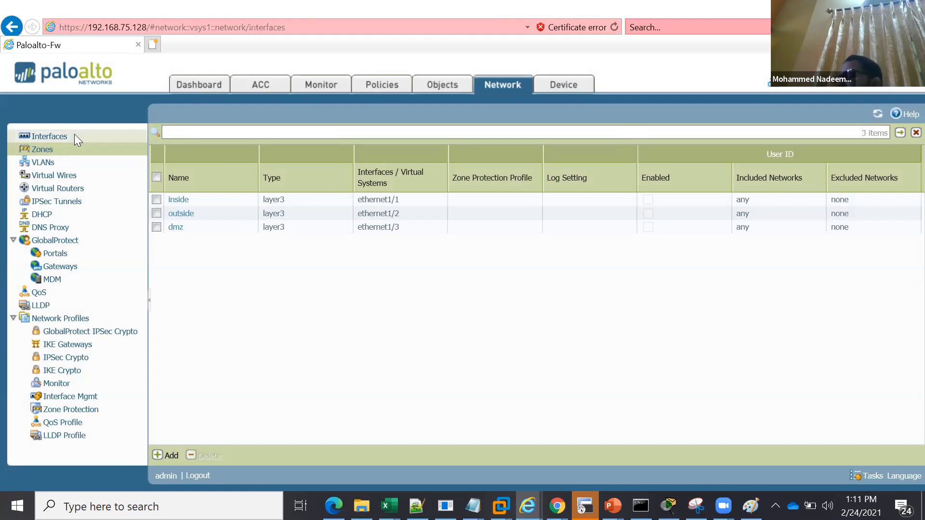
Compare the firewall's Ethernet interface list with the Paint diagram and check the interfaces' link states
click(75, 137)
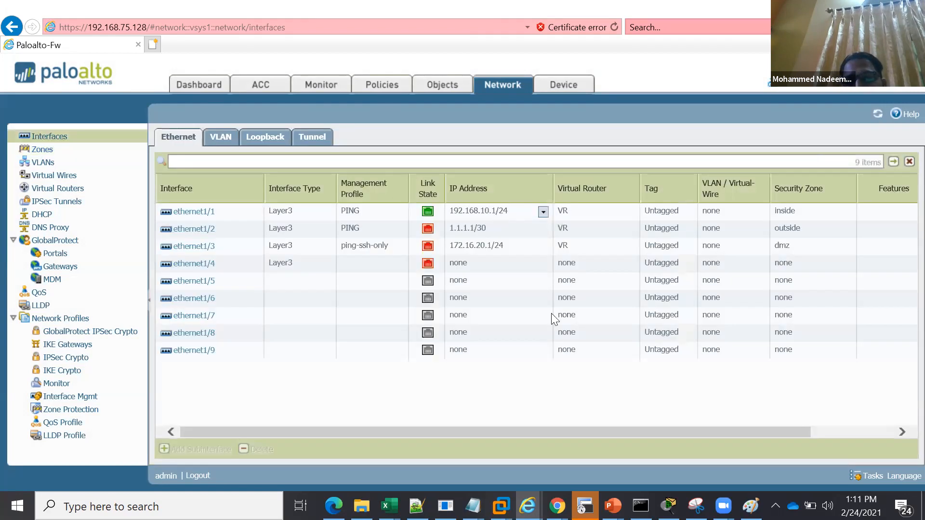
mouse_move(723, 506)
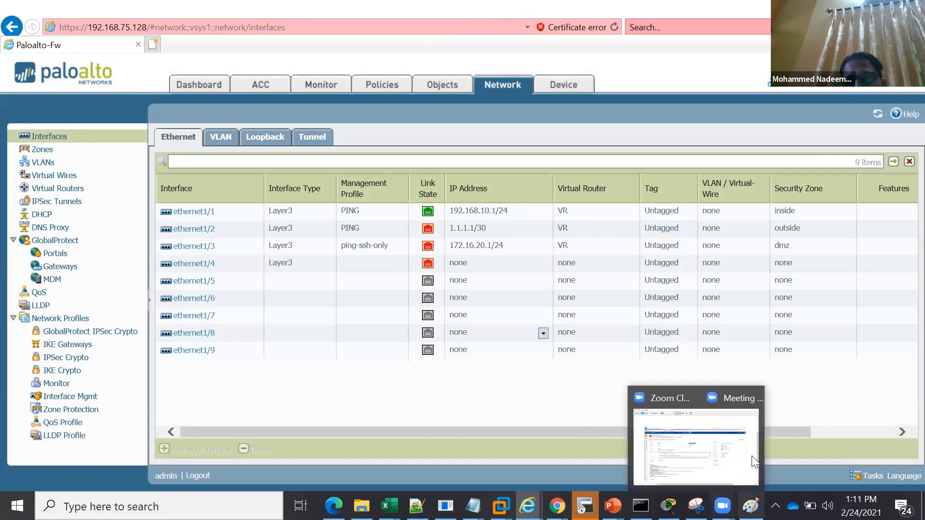
click(751, 506)
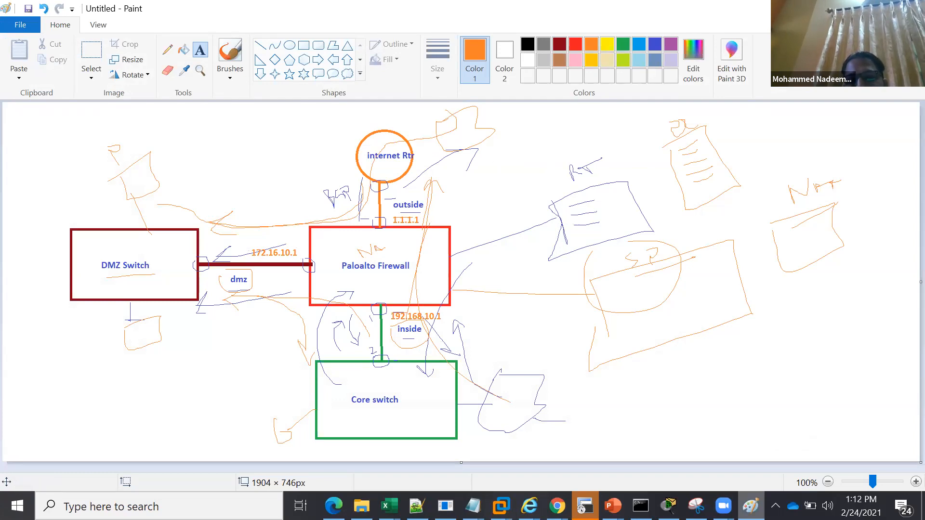
key(alt+Tab)
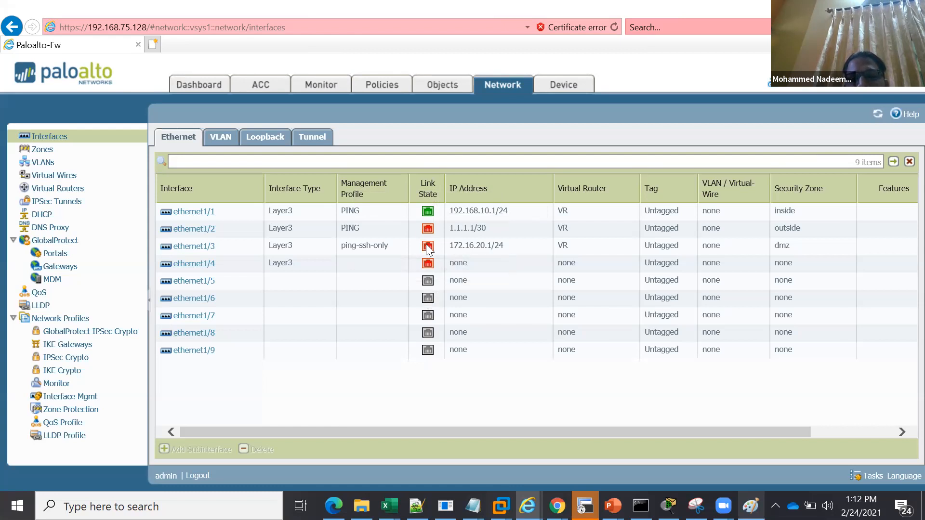
mouse_move(427, 246)
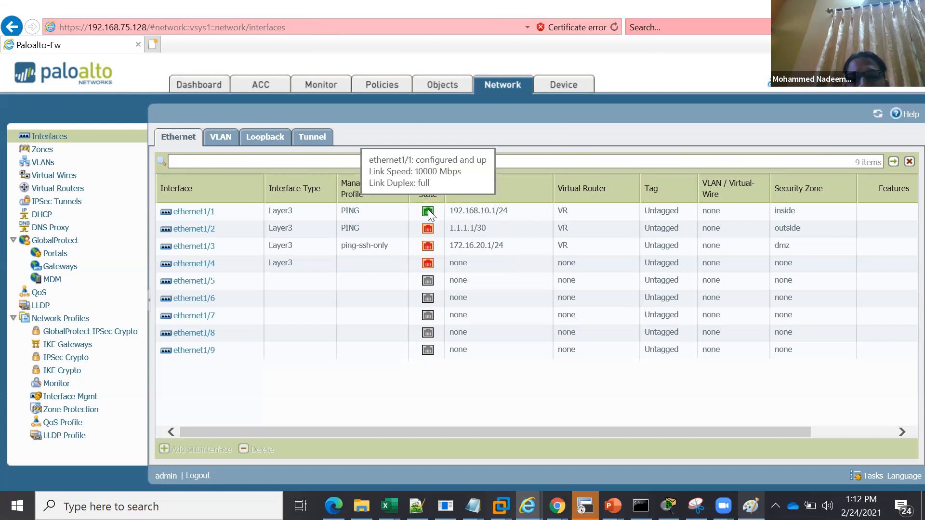
Review the virtual router VR's settings, then examine its runtime route table and forwarding table
click(70, 192)
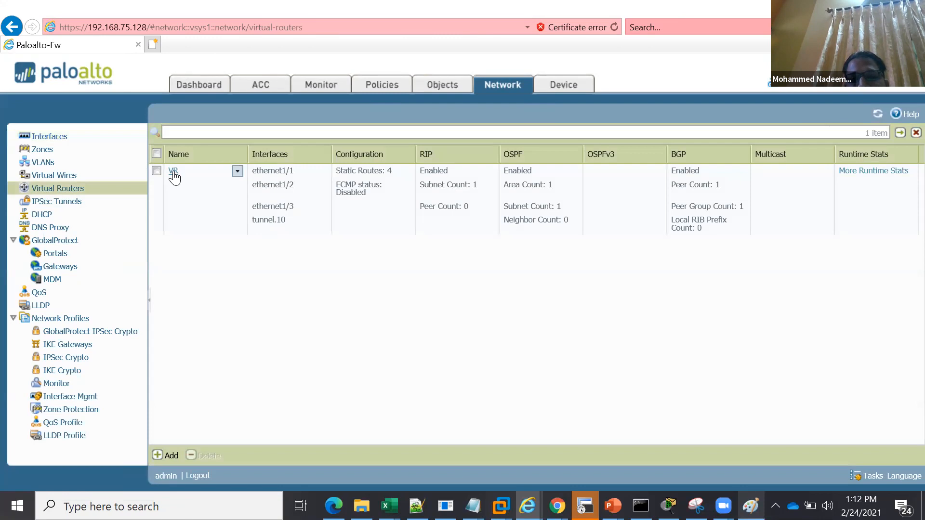
click(172, 172)
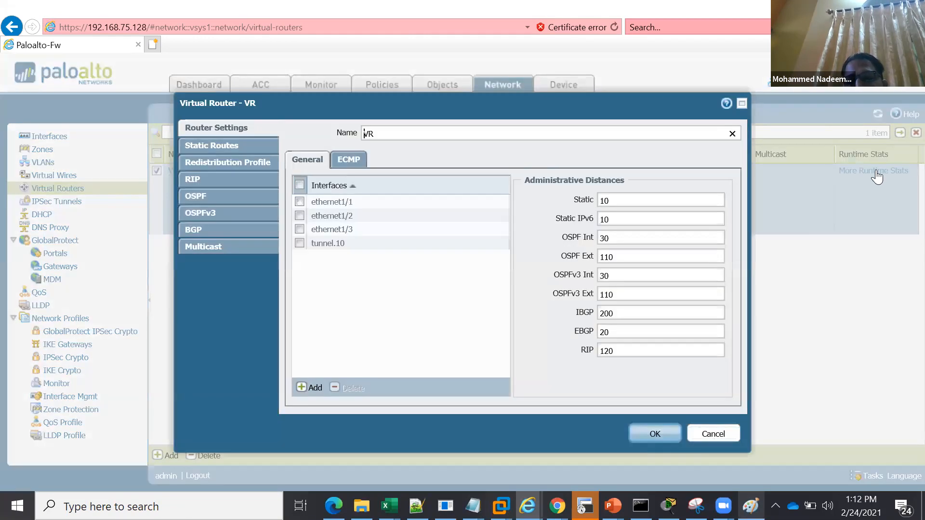
key(Escape)
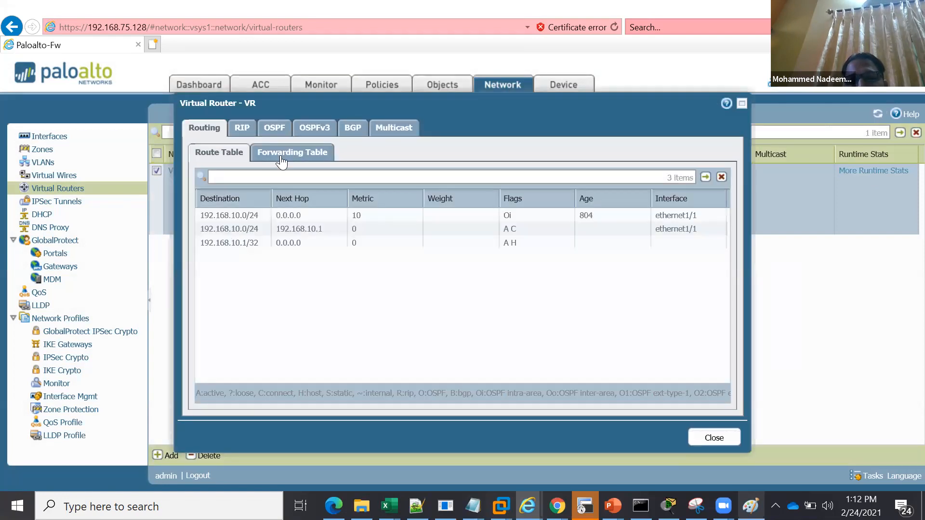
click(281, 157)
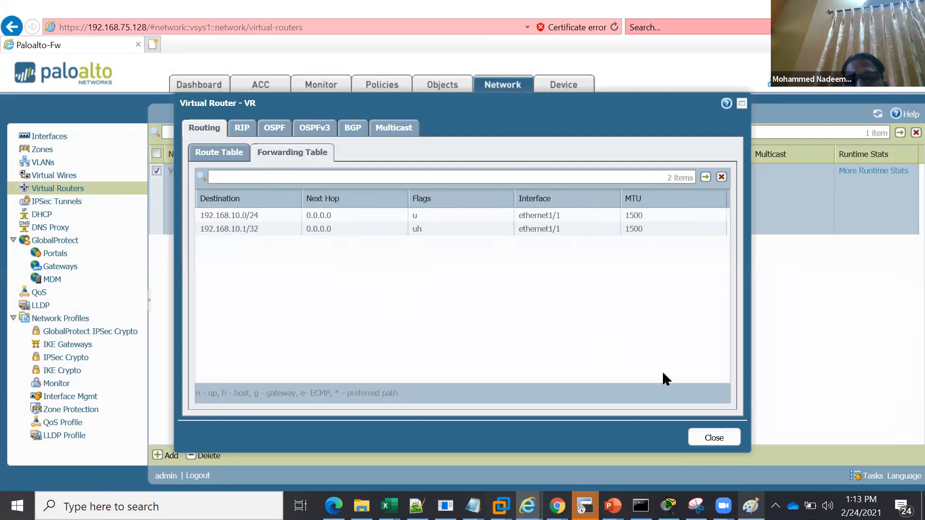
click(714, 438)
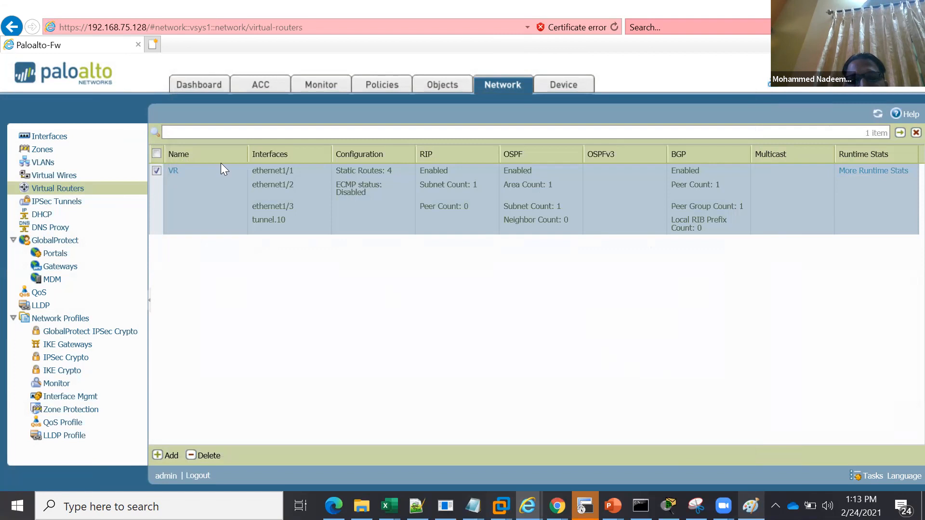
Review the firewall's interfaces and zones, and examine the interface management profiles
click(60, 139)
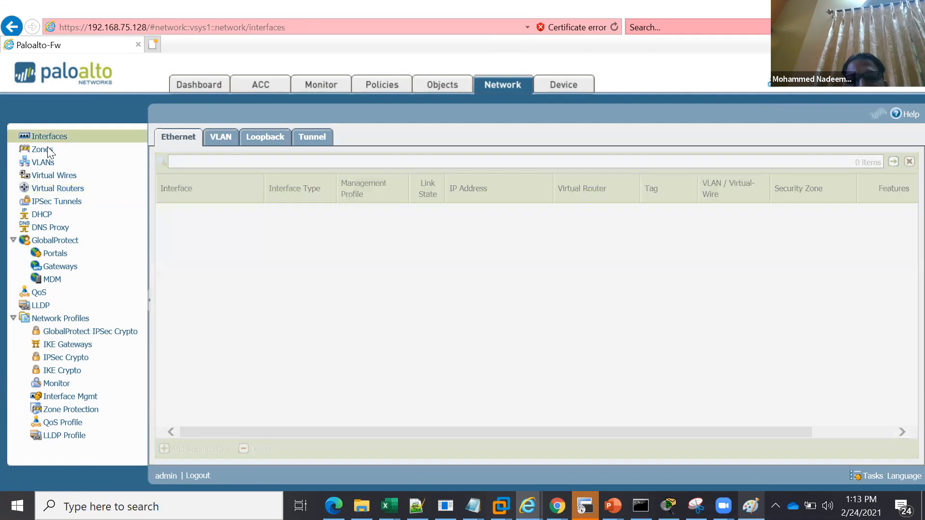
click(42, 151)
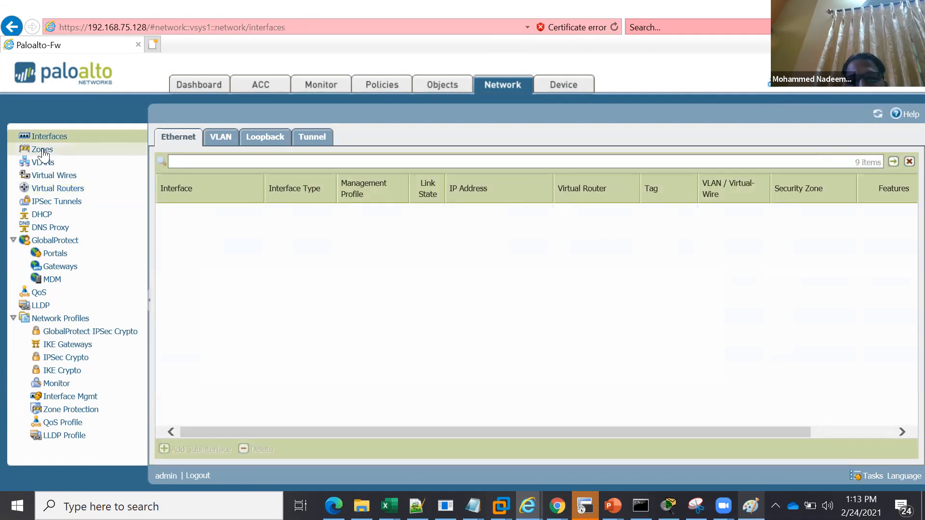
click(54, 190)
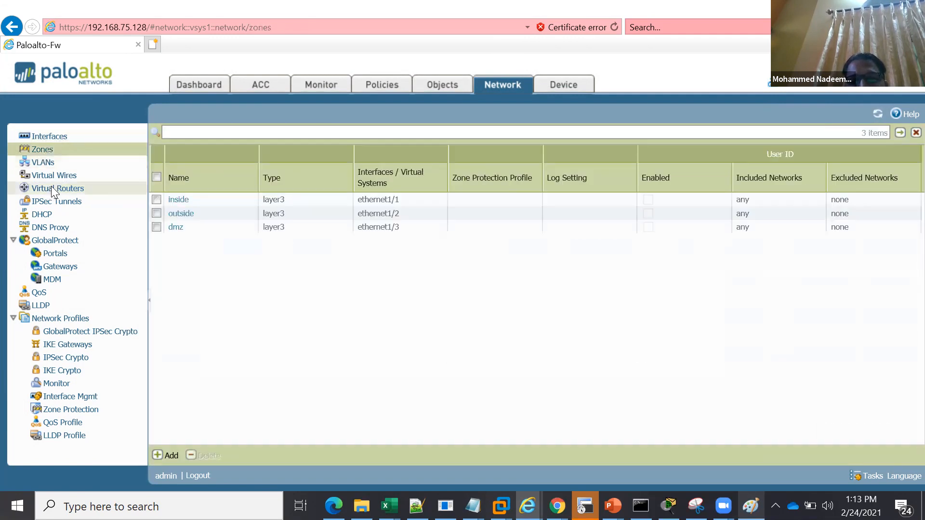
click(59, 397)
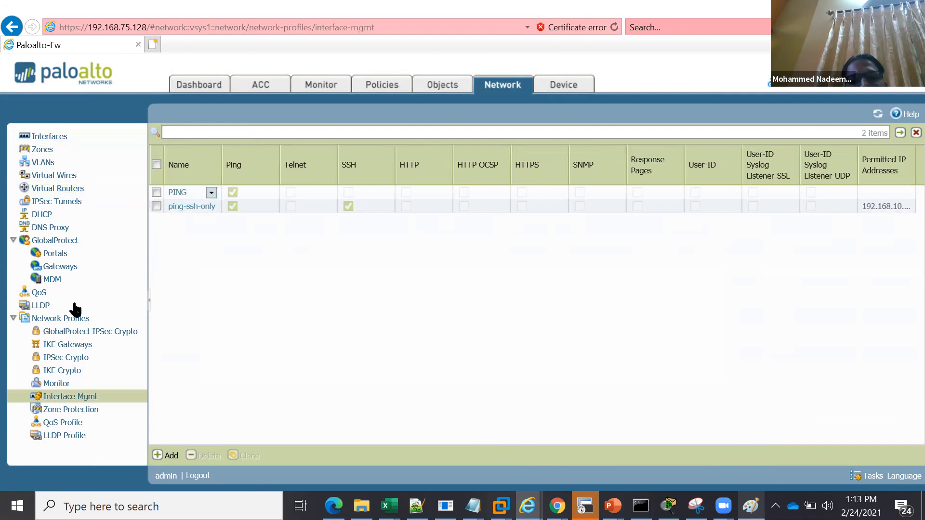
Create a security policy rule named "Internet-acces" with the description "user to access internet"
click(384, 88)
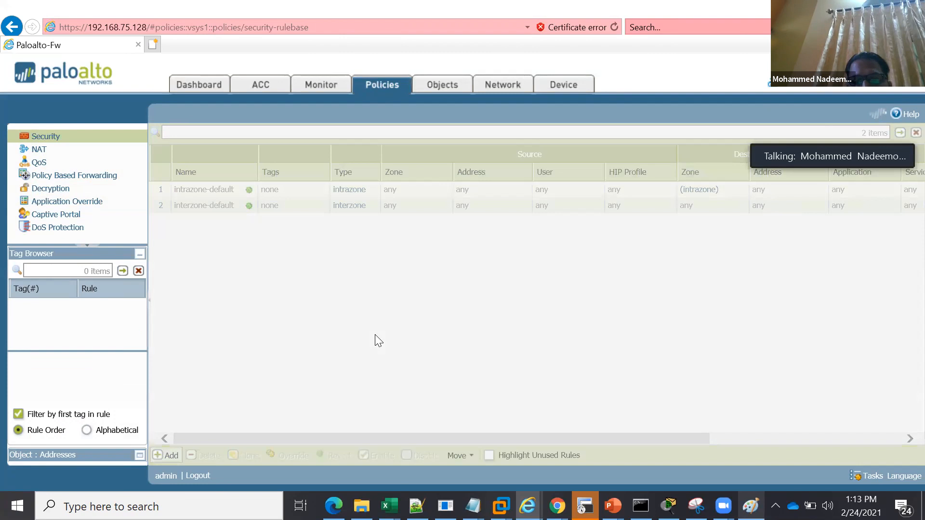
text(Internet-acces)
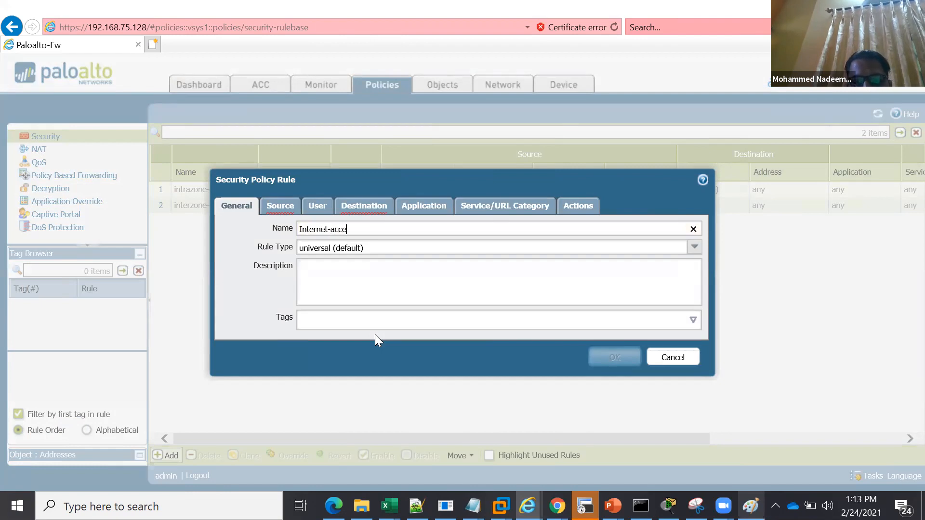
click(387, 275)
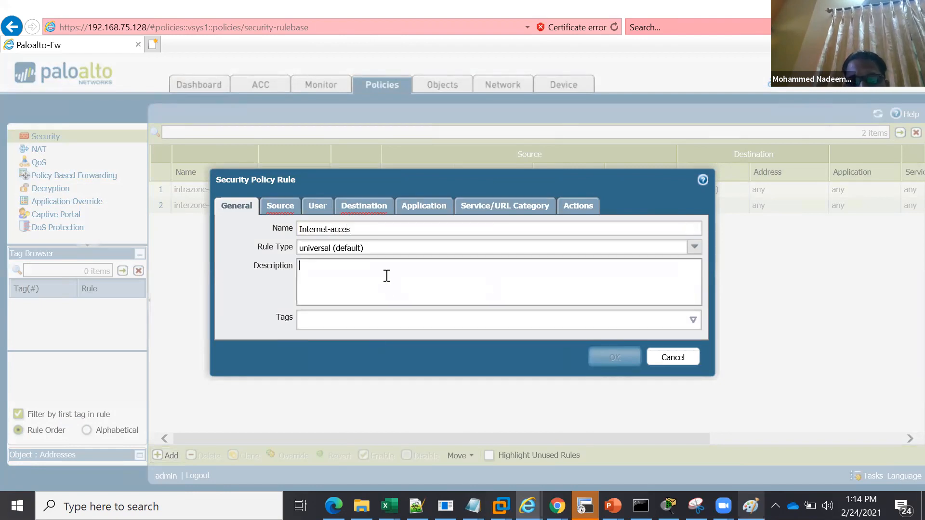
text(user to)
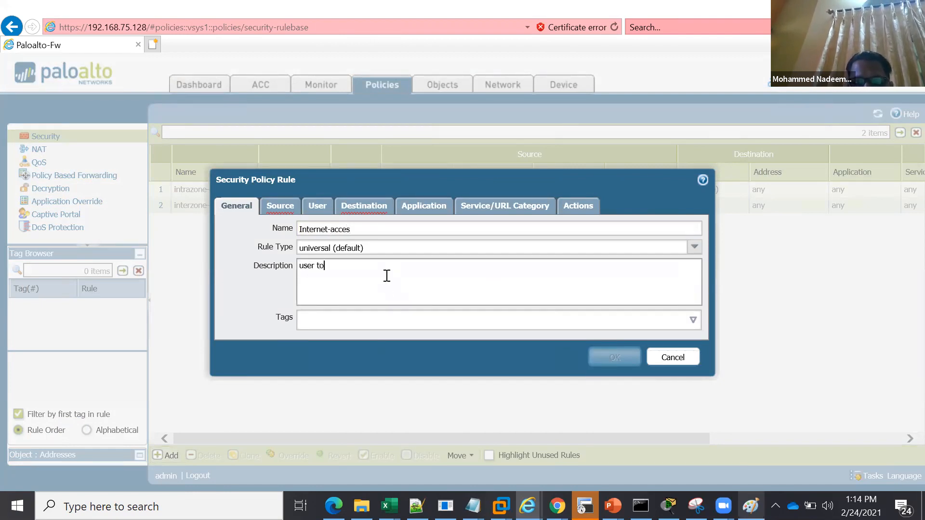
text( access internet)
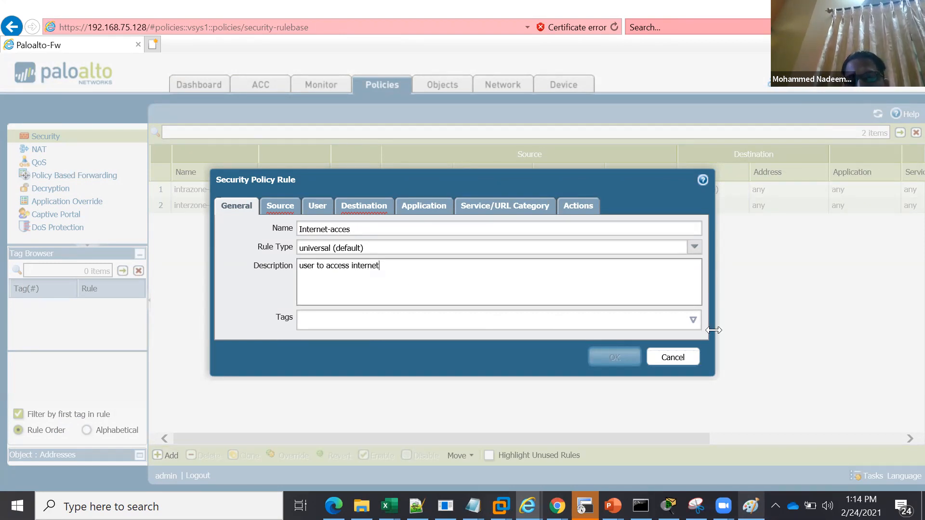
click(692, 320)
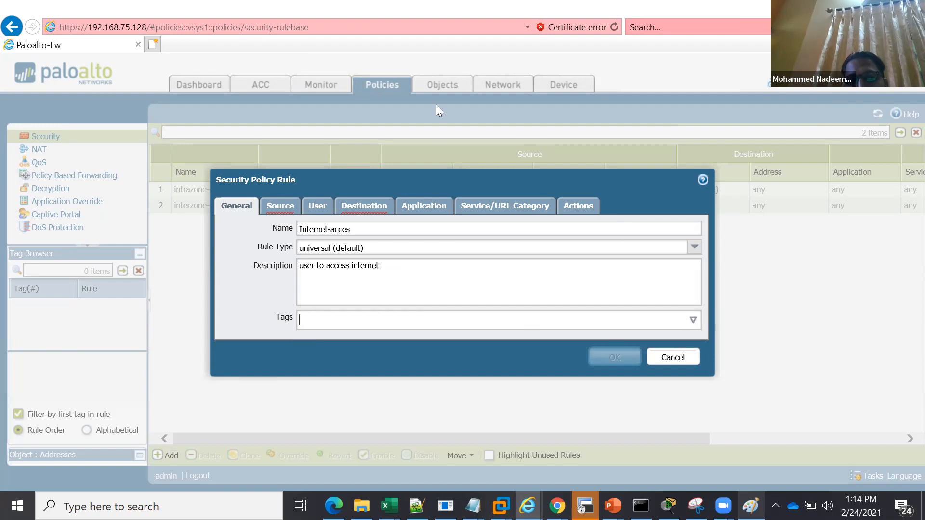
Set the security rule's source zone to inside, keeping the source address unrestricted
click(278, 210)
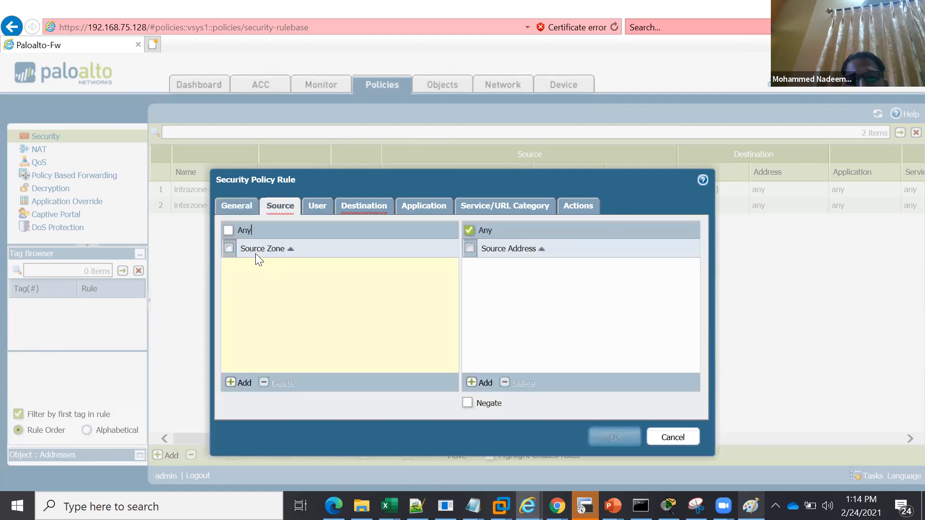
click(243, 383)
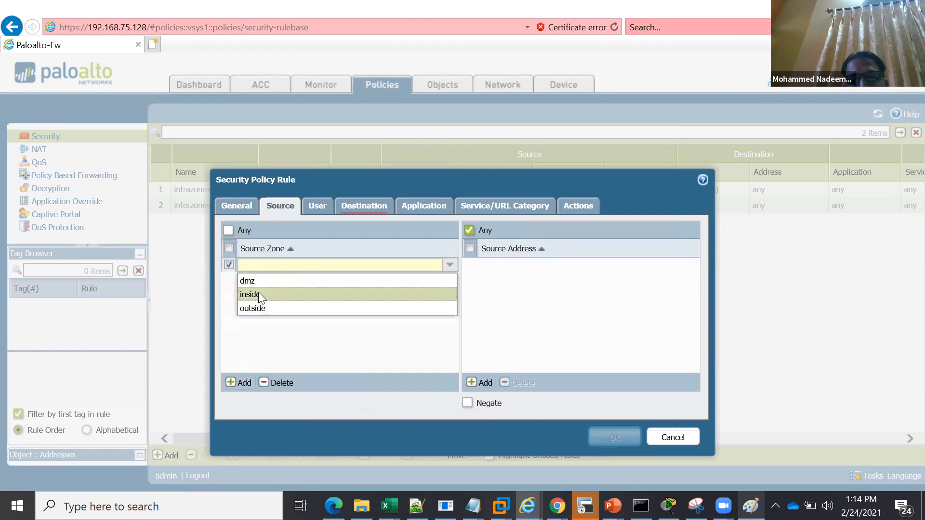
click(259, 294)
click(228, 265)
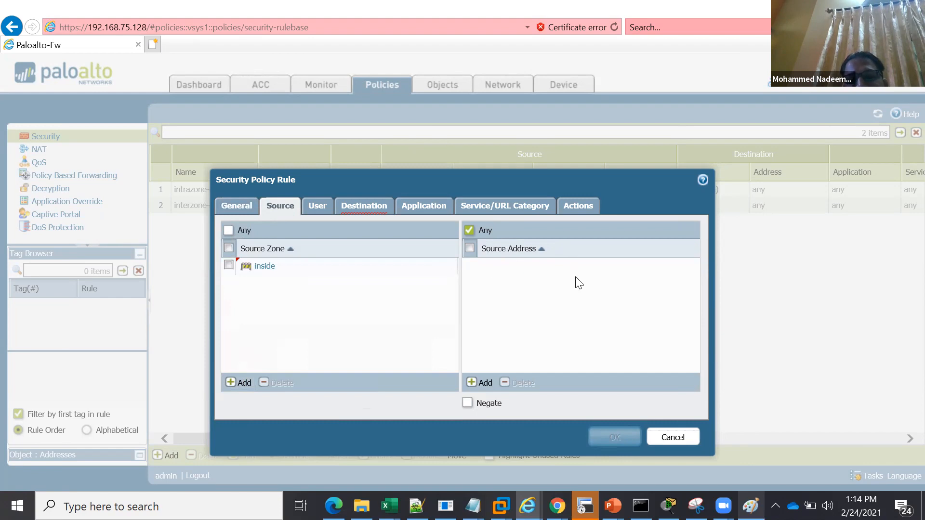
click(485, 385)
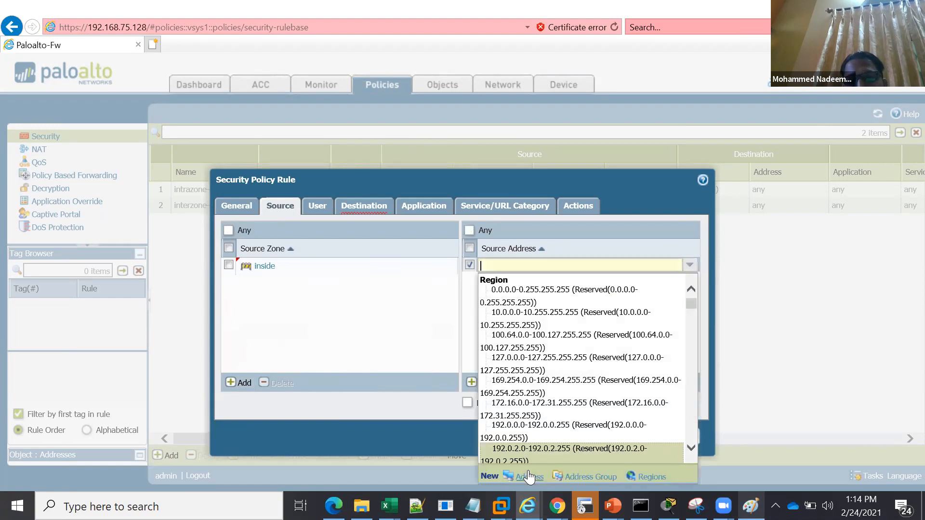
click(469, 264)
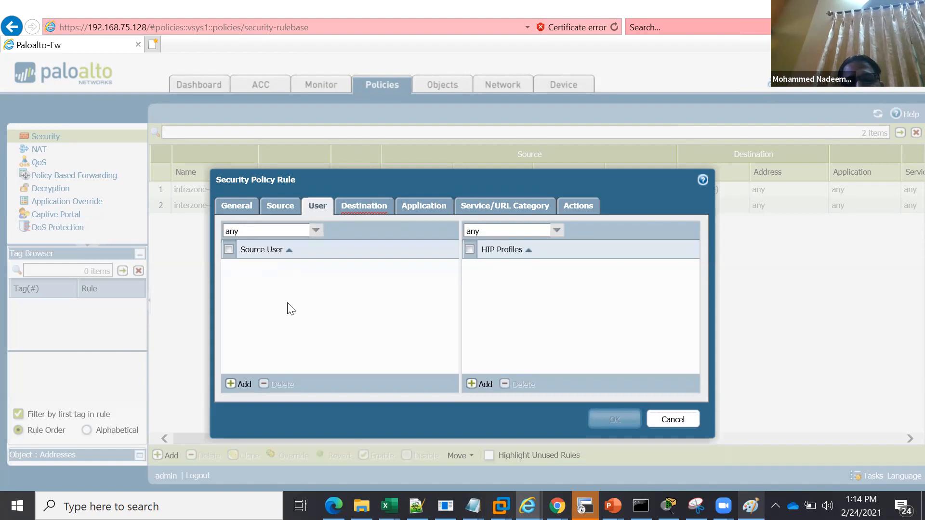
Set the security rule's destination zone to outside, keeping any destination address
click(369, 207)
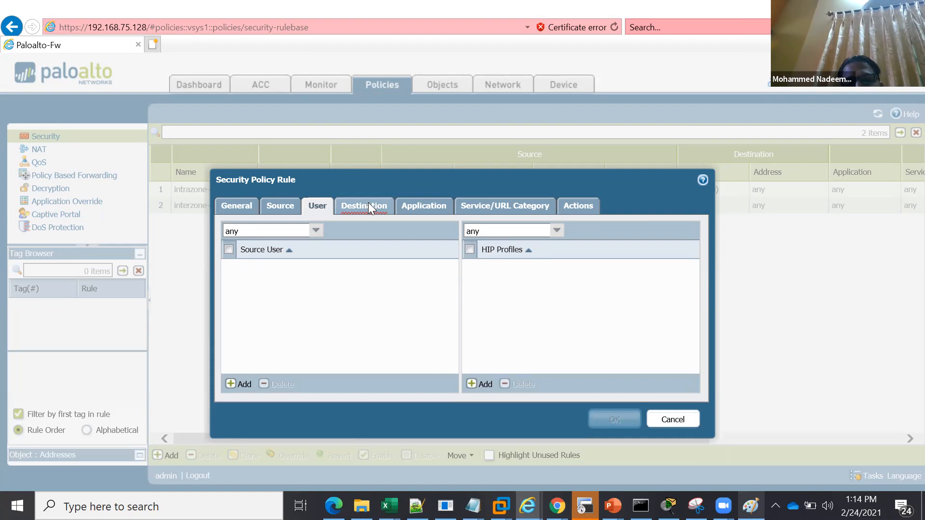
click(238, 386)
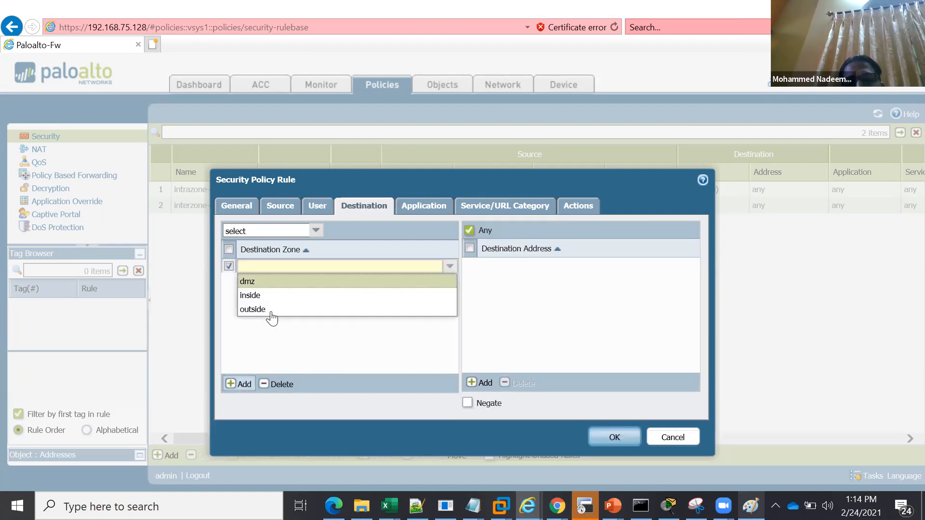
click(229, 267)
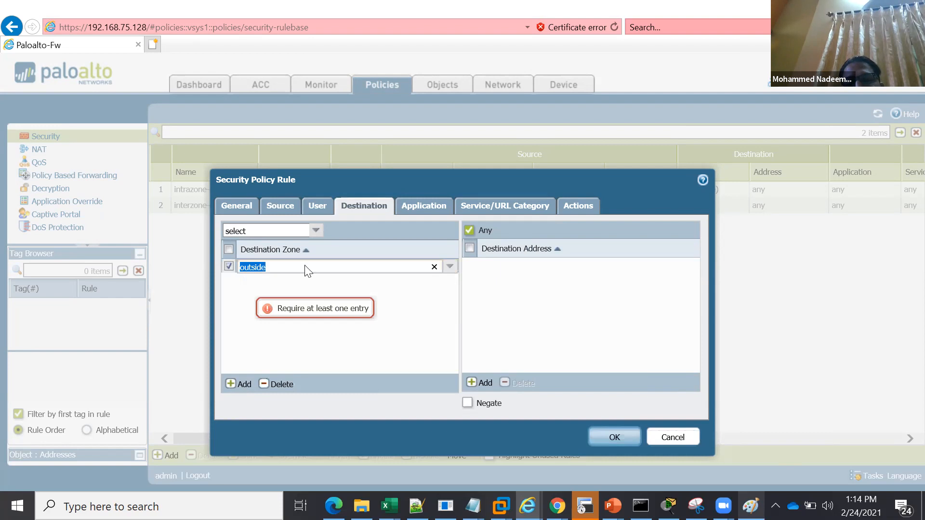
click(560, 259)
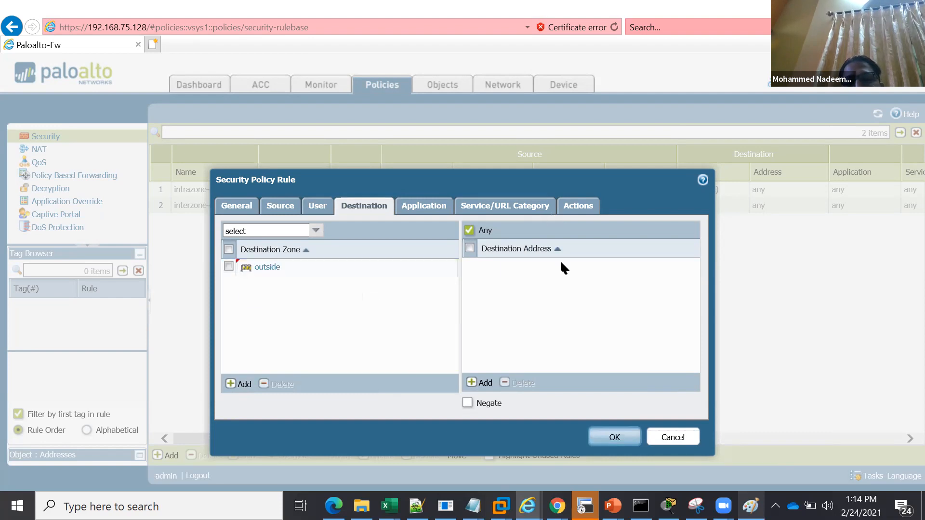
click(419, 208)
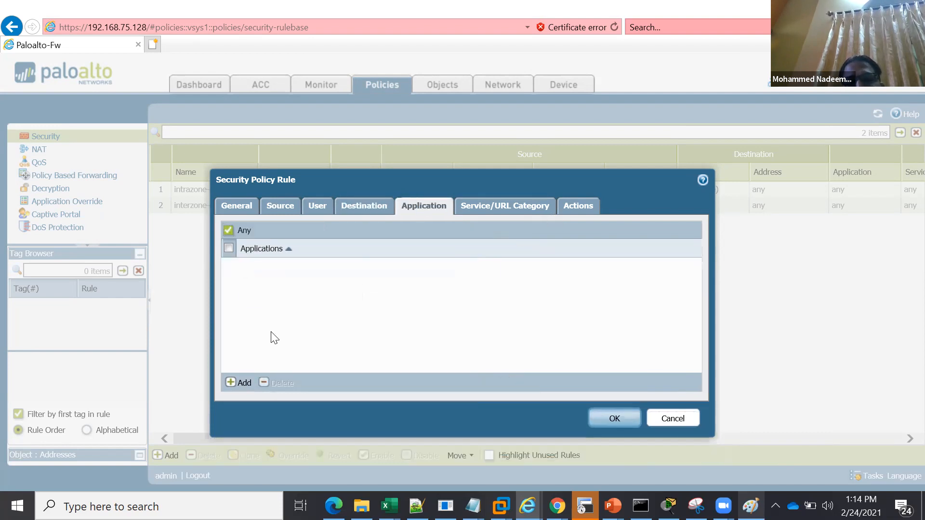
click(240, 383)
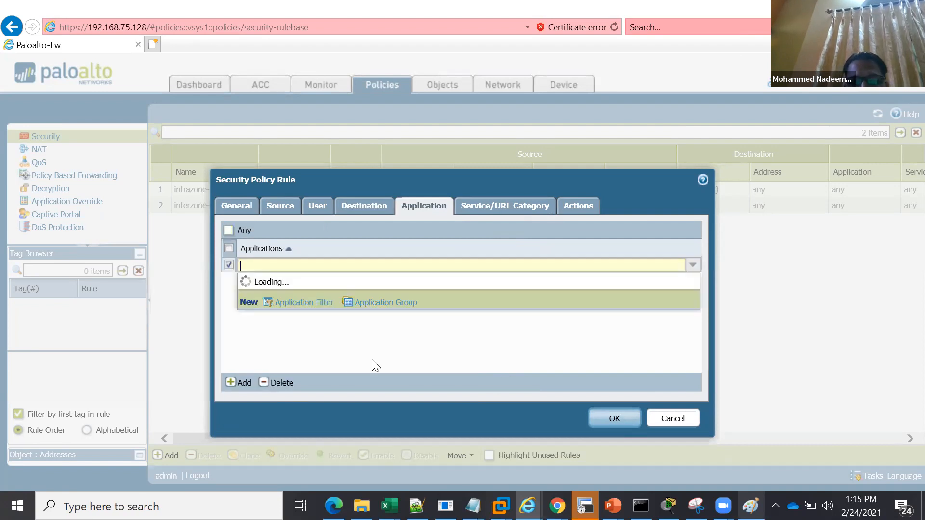
text(ssl)
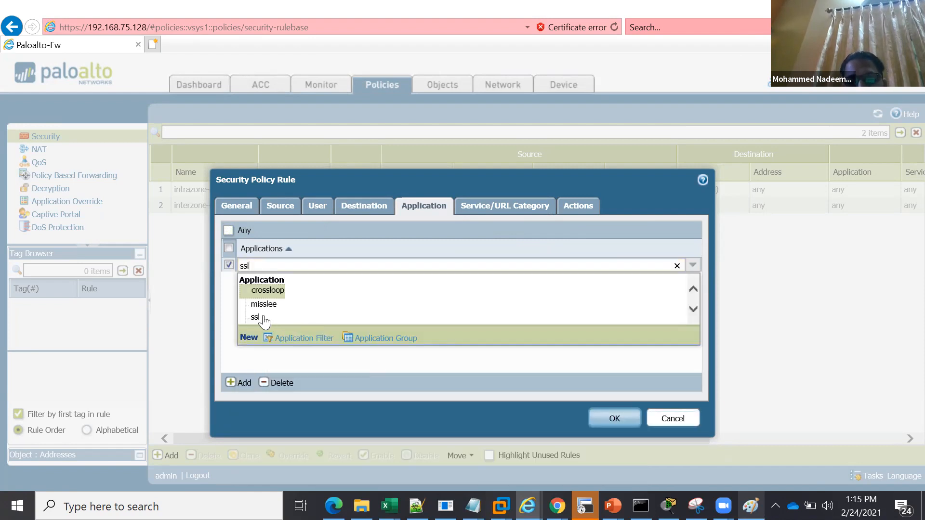
click(263, 316)
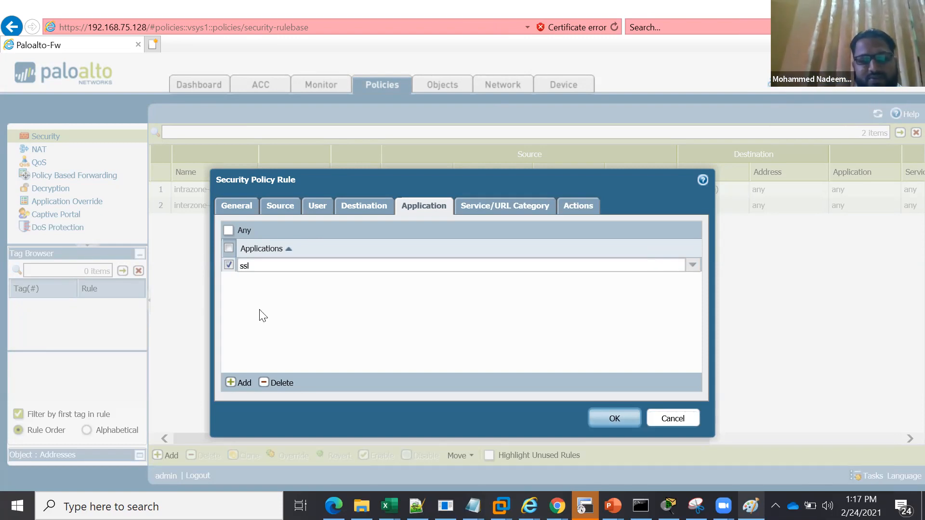
click(283, 384)
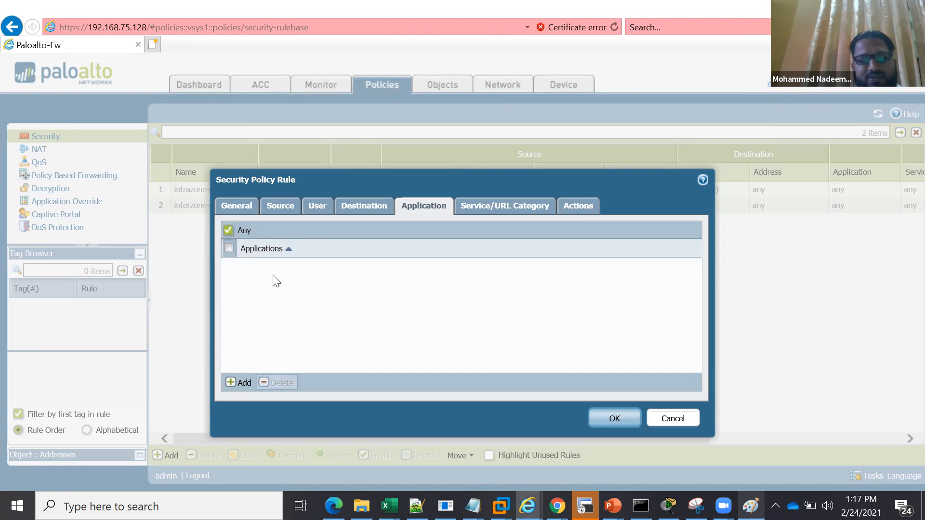
Add service-http and service-https as the security rule's services, and open its action settings
click(489, 208)
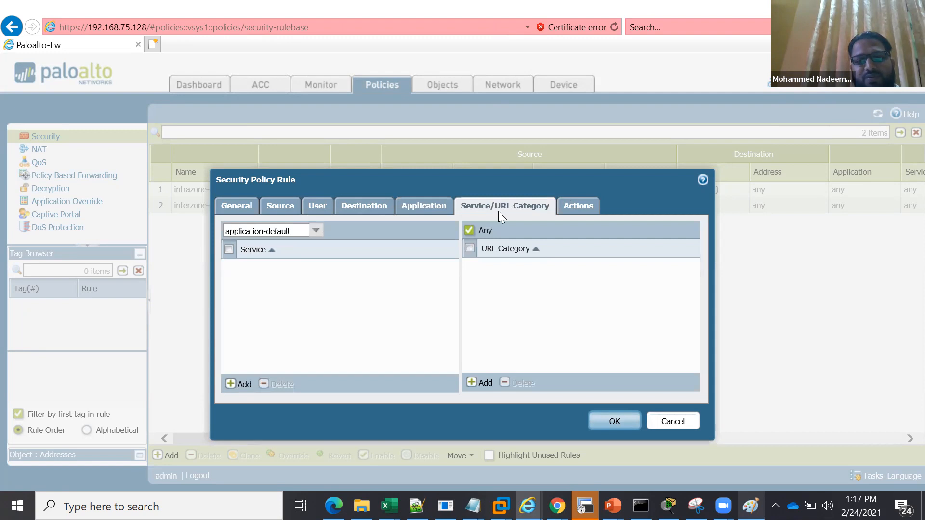
click(242, 384)
click(244, 384)
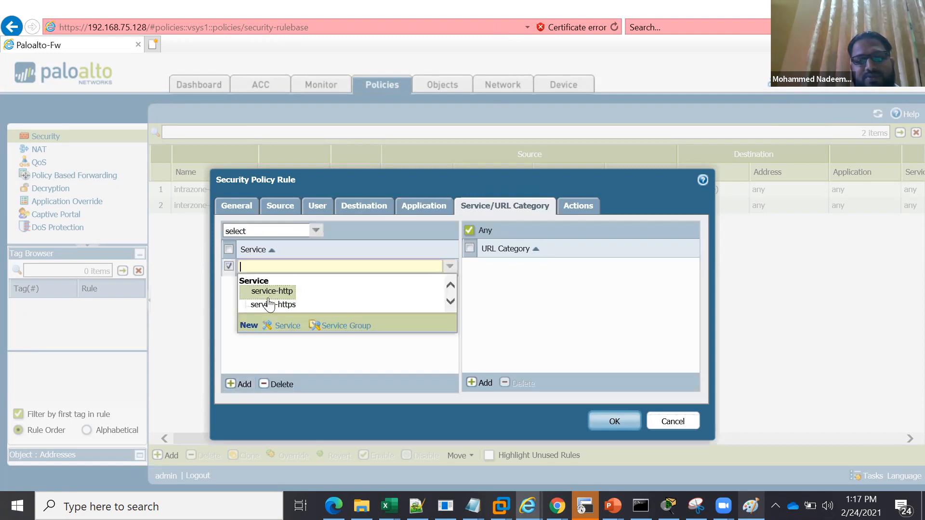
click(283, 292)
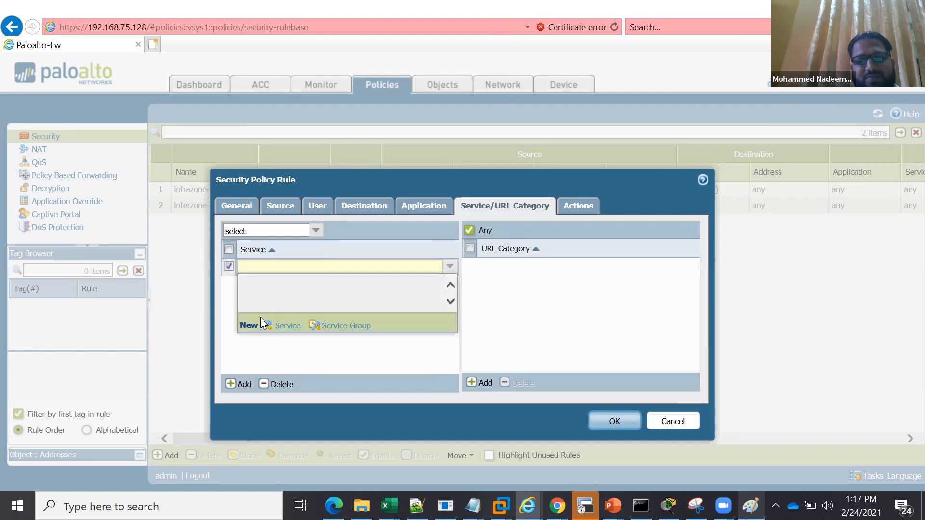
click(243, 384)
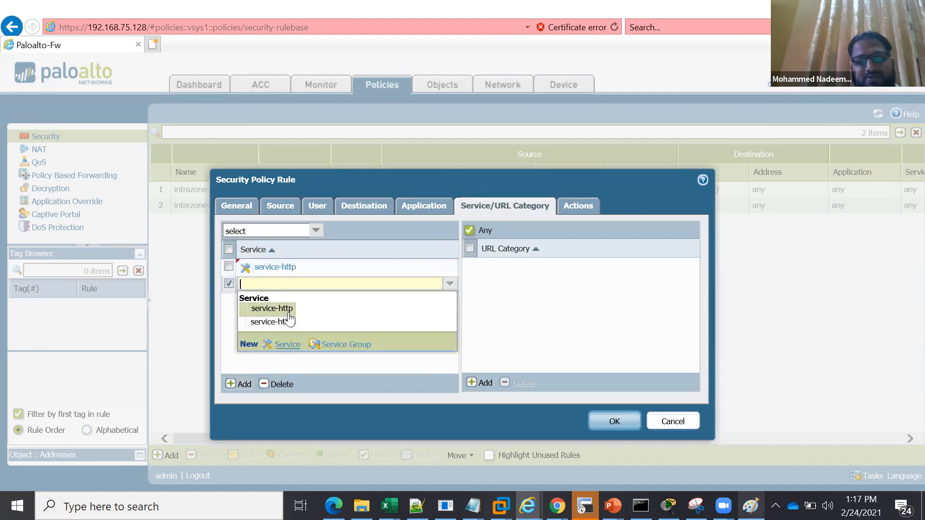
click(284, 320)
click(227, 282)
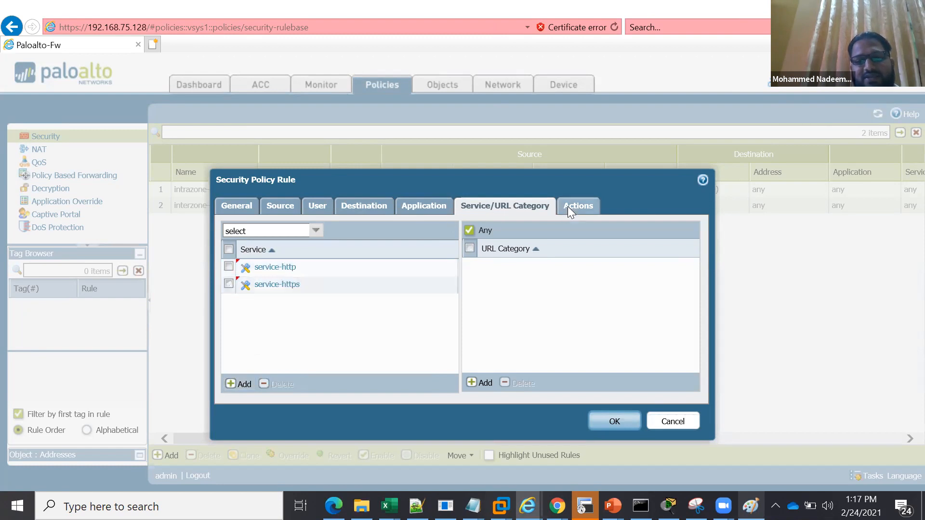
click(568, 207)
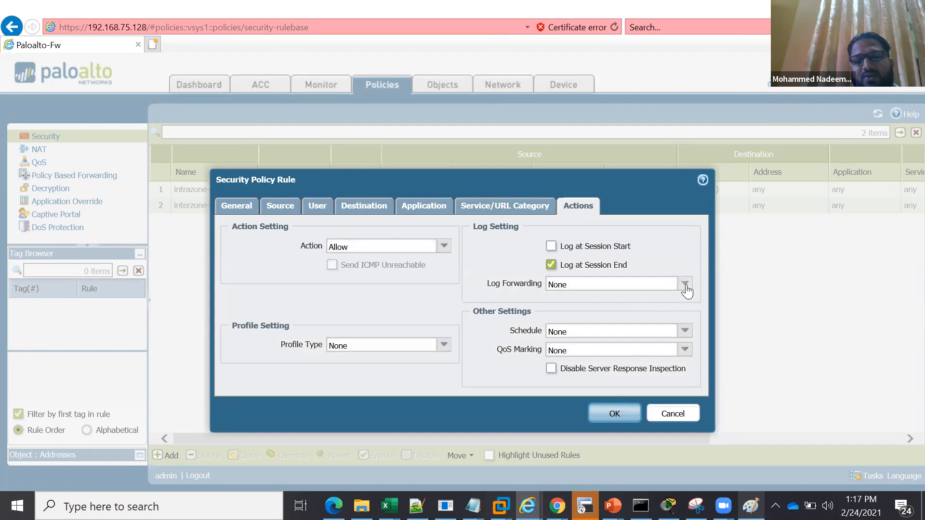
Save the security rule and narrow the Tags, source Zone, source Address and source User columns of the rule table
click(609, 415)
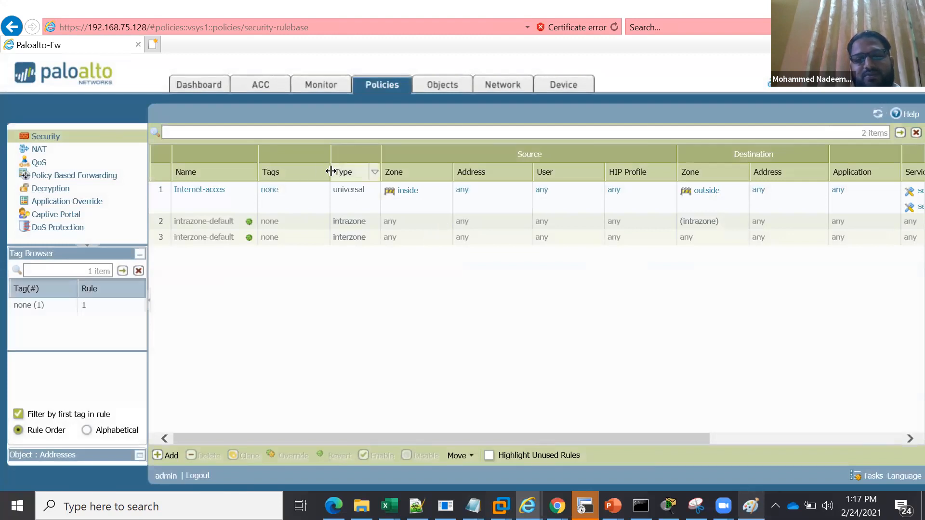
drag(330, 171, 304, 172)
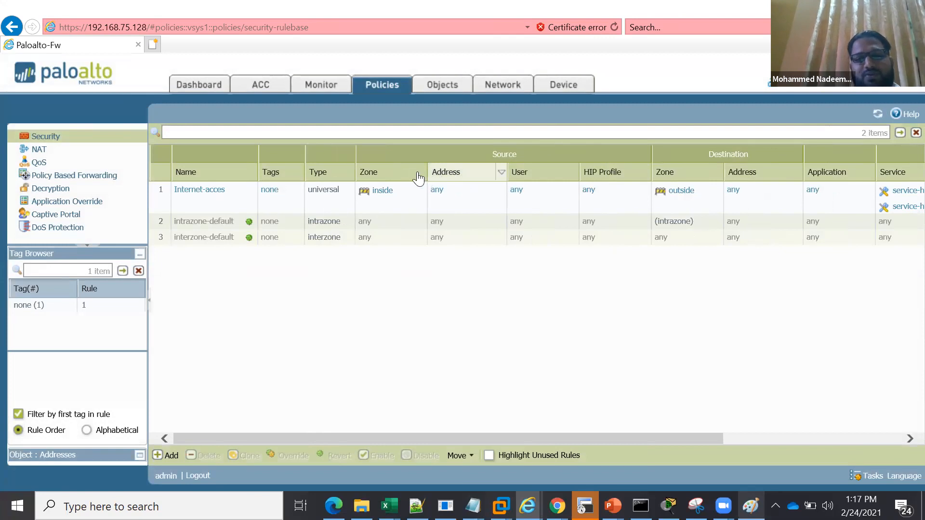
drag(427, 172, 411, 172)
drag(491, 172, 467, 172)
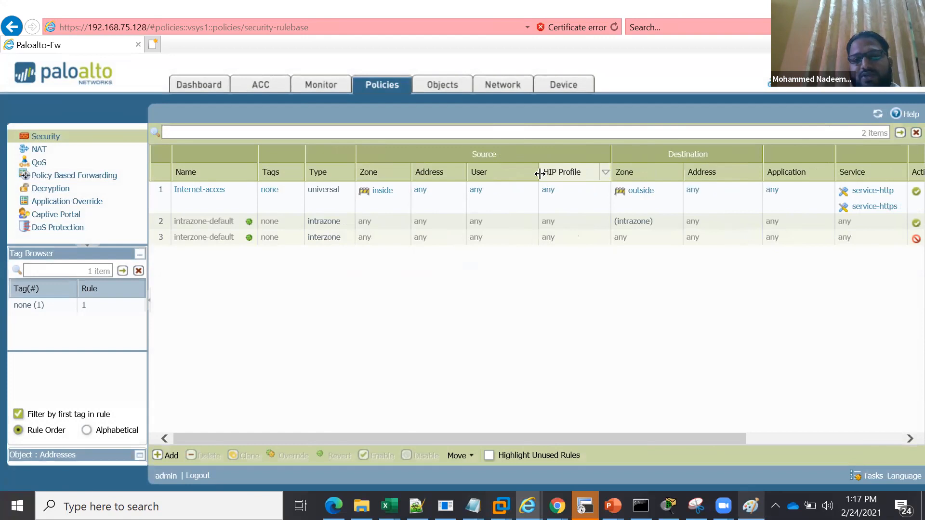
drag(538, 173, 517, 173)
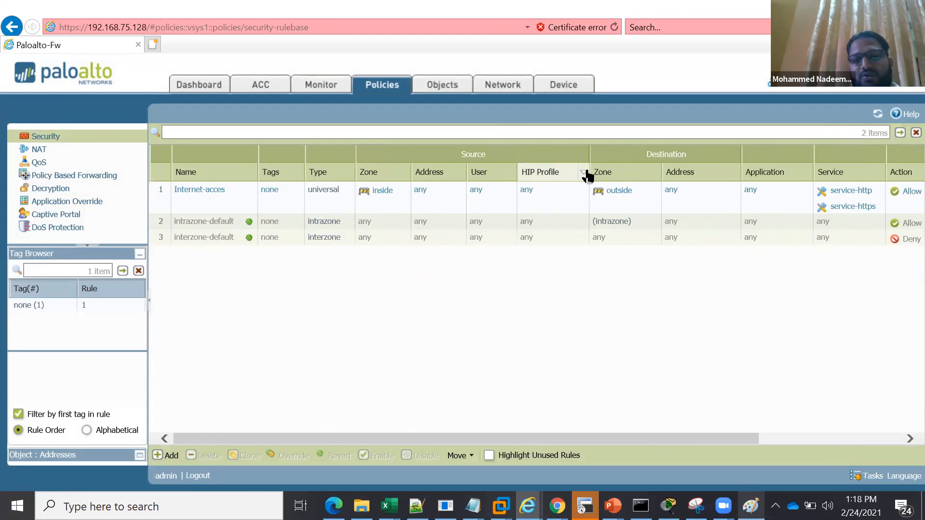
Hide the Source HIP Profile and Type columns in the security rule table
click(585, 174)
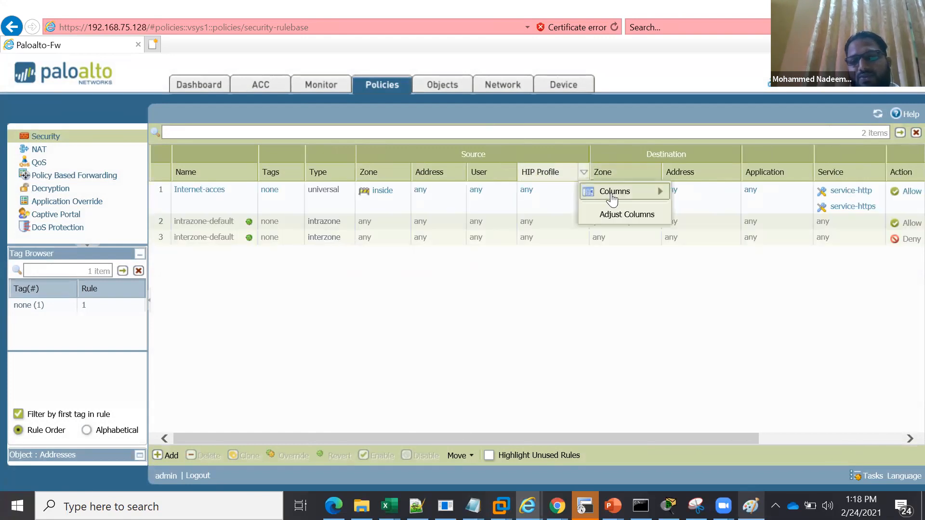
mouse_move(612, 197)
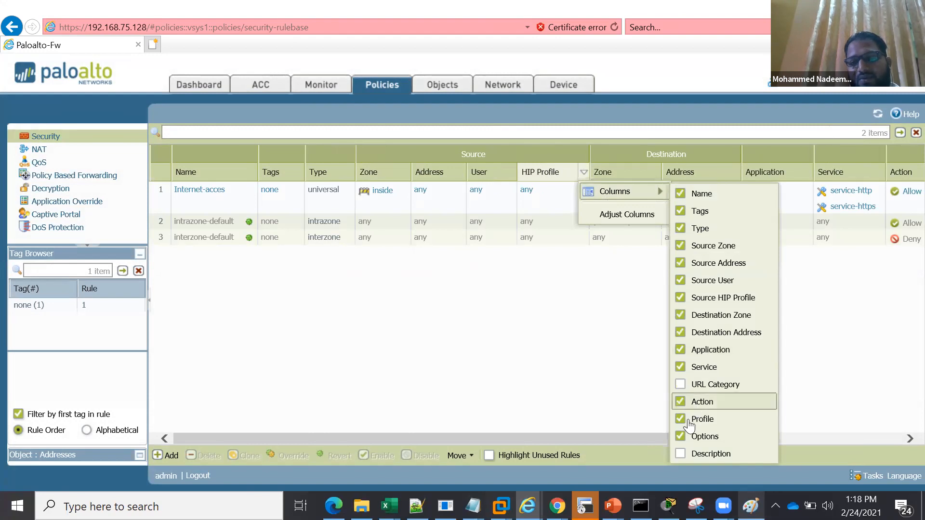
click(679, 299)
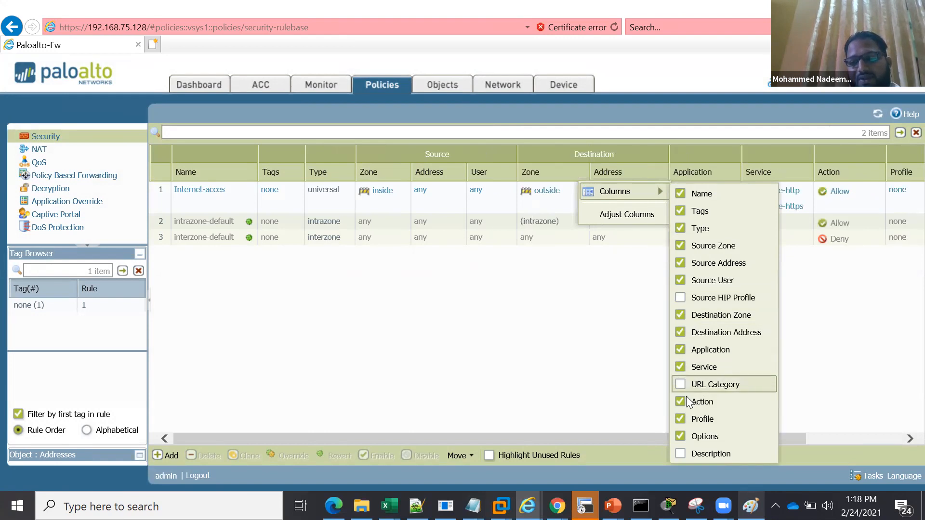
click(680, 229)
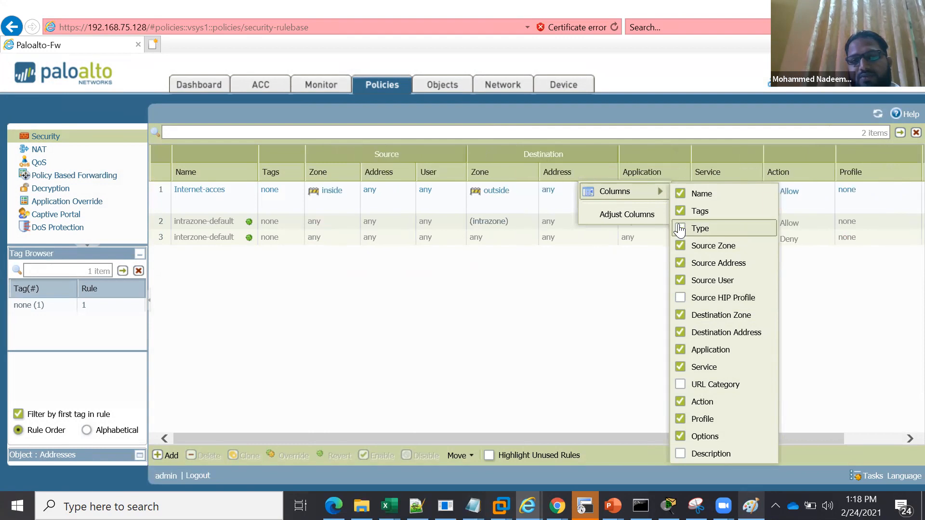
click(611, 382)
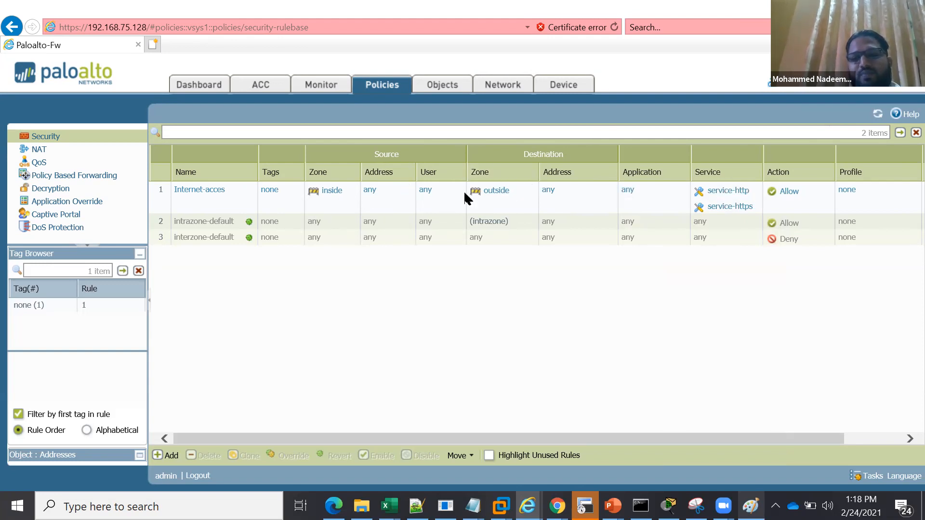
Inspect the protocol and port values of the service-http and service-https entries in the Internet-acces rule
click(751, 189)
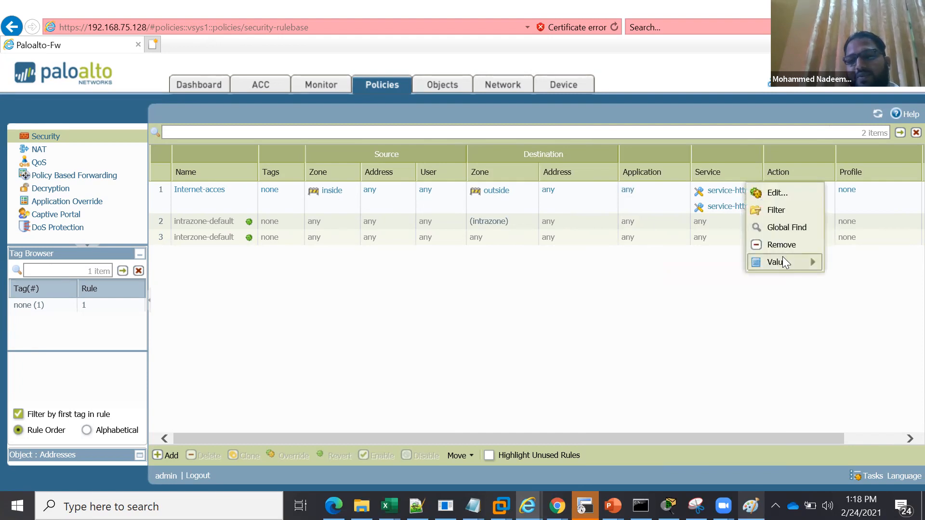
mouse_move(783, 263)
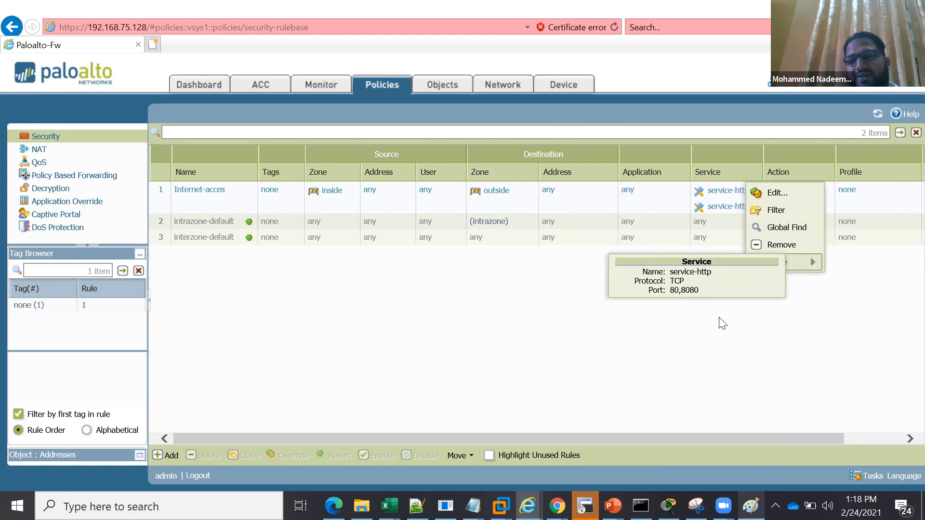
click(735, 211)
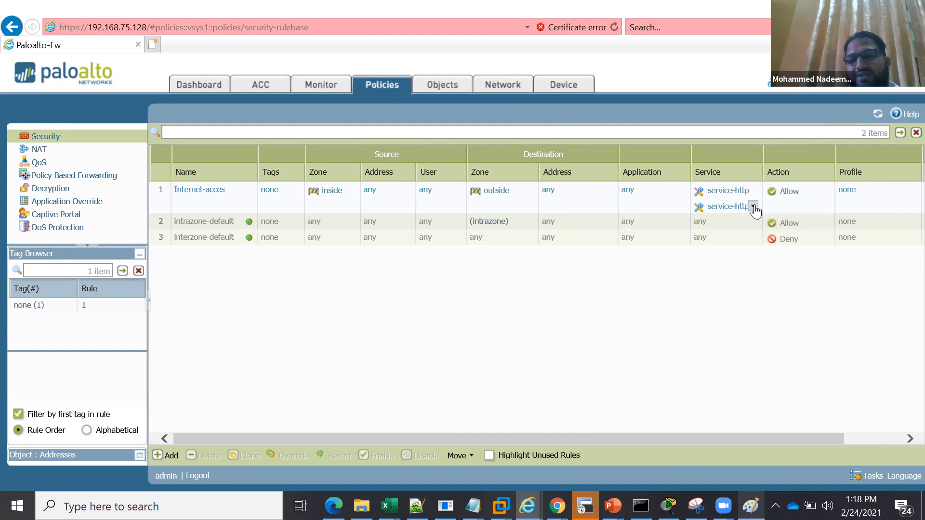
click(752, 206)
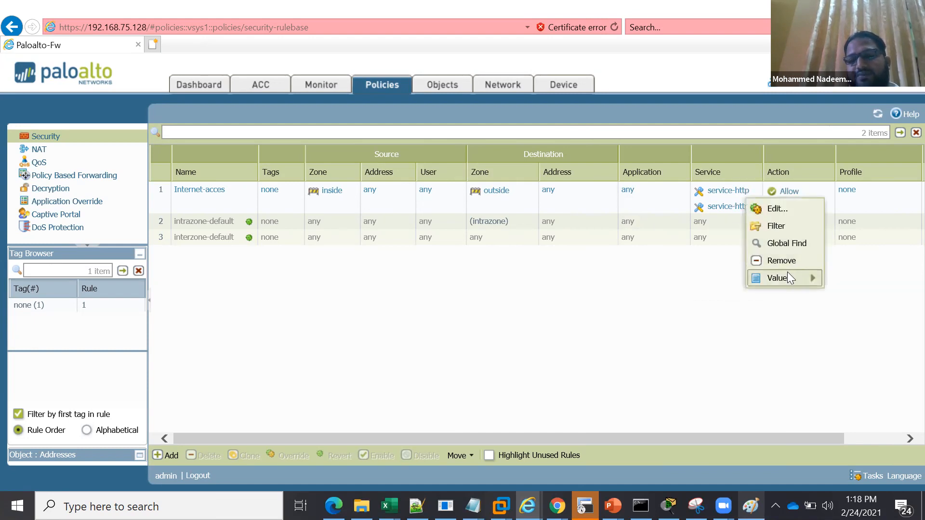
click(490, 321)
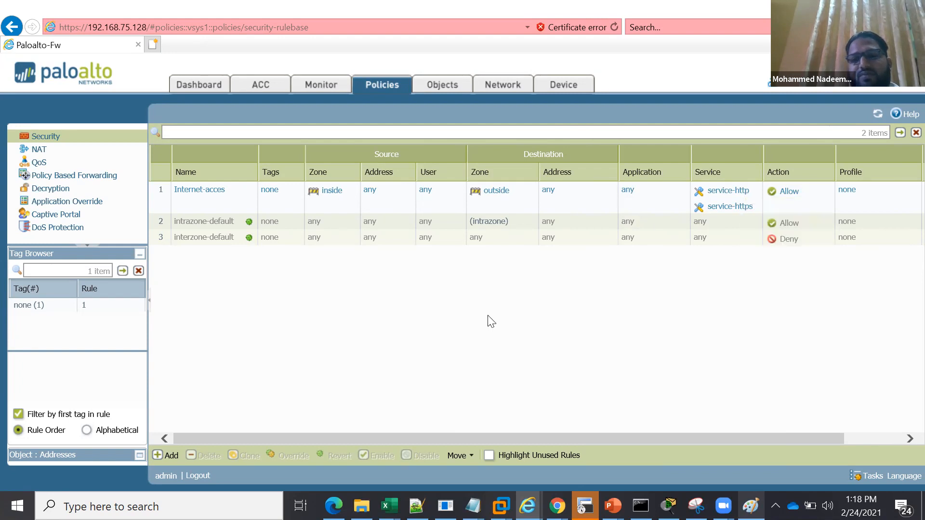
Clone the Internet-acces rule to the top of the rulebase and rename the copy "Internet-acces-Apps"
click(588, 204)
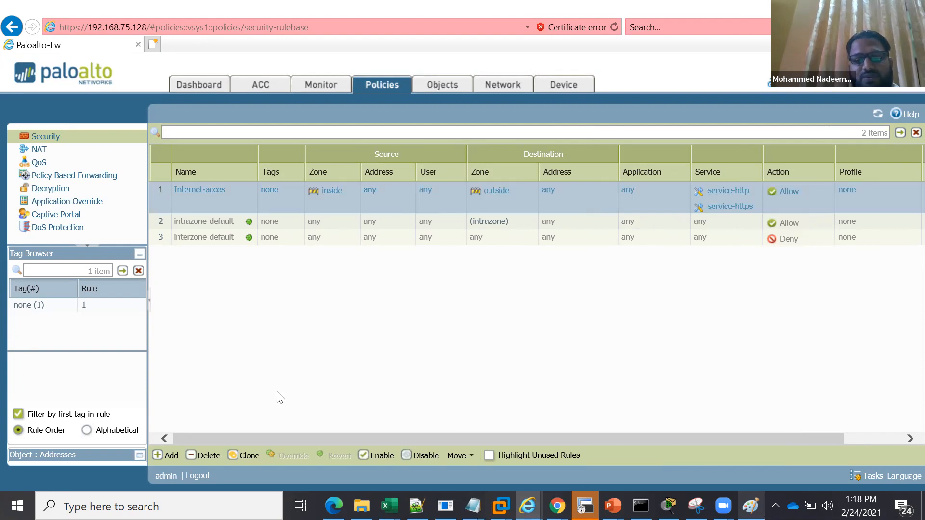
click(248, 458)
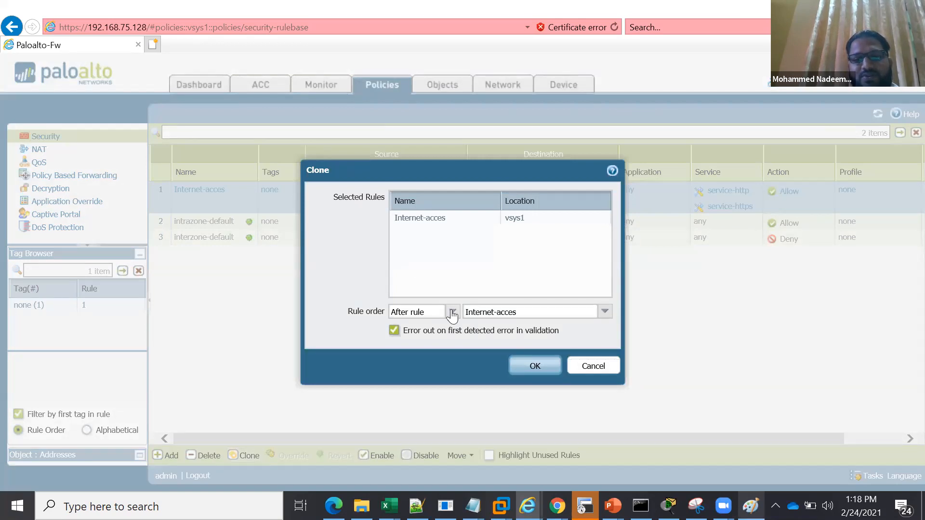
click(452, 313)
click(428, 328)
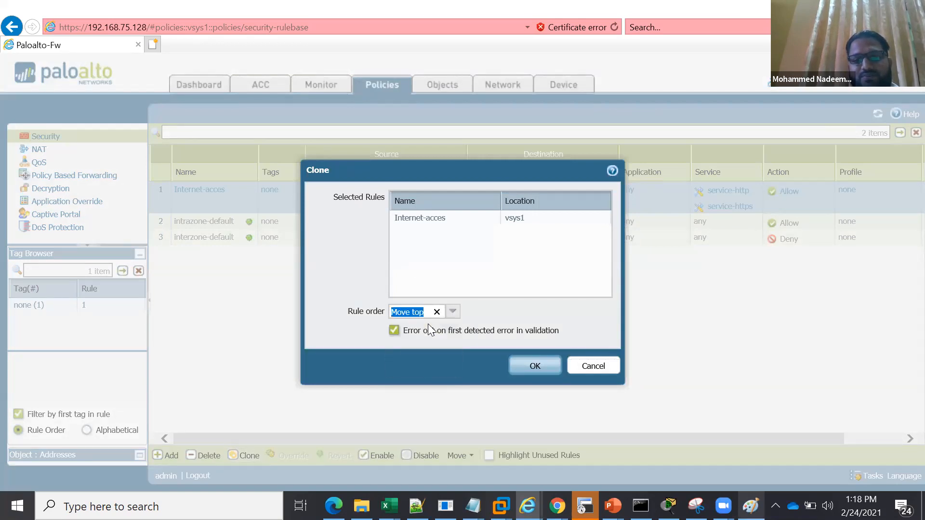
click(532, 371)
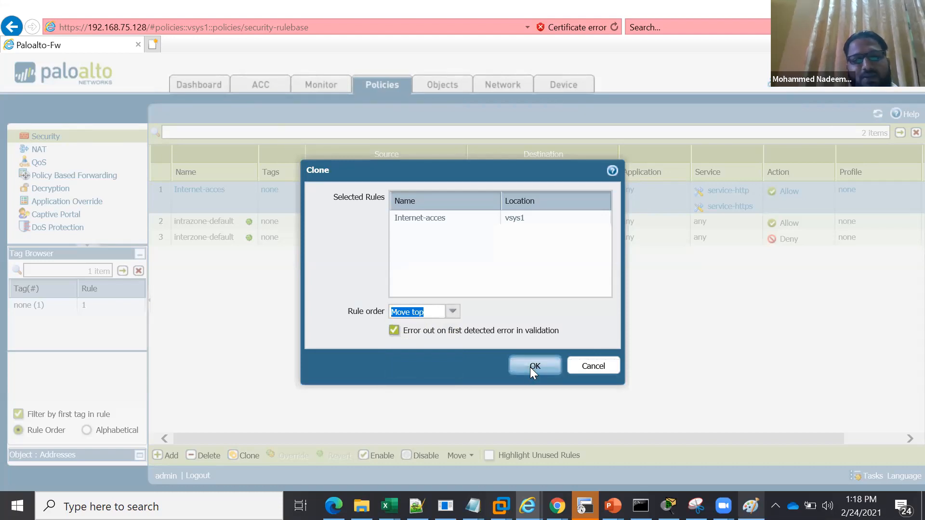
click(530, 367)
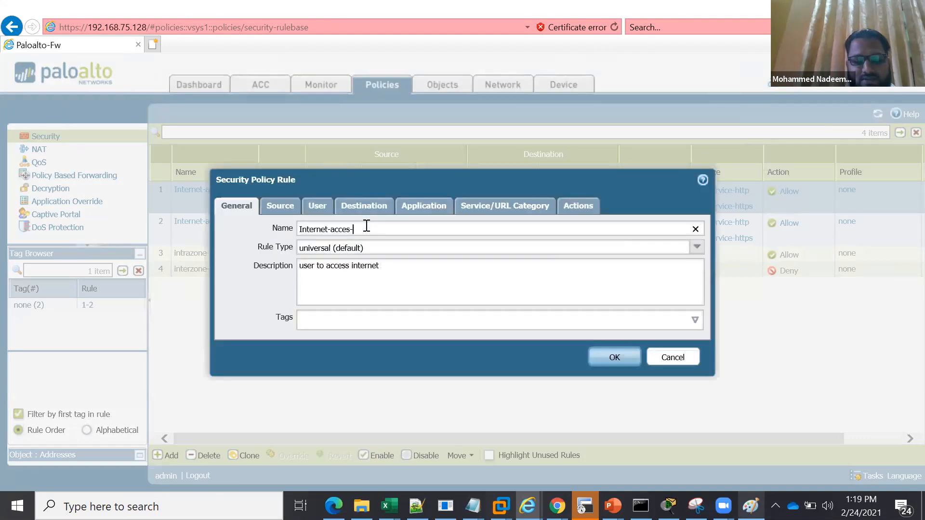
text(Apps)
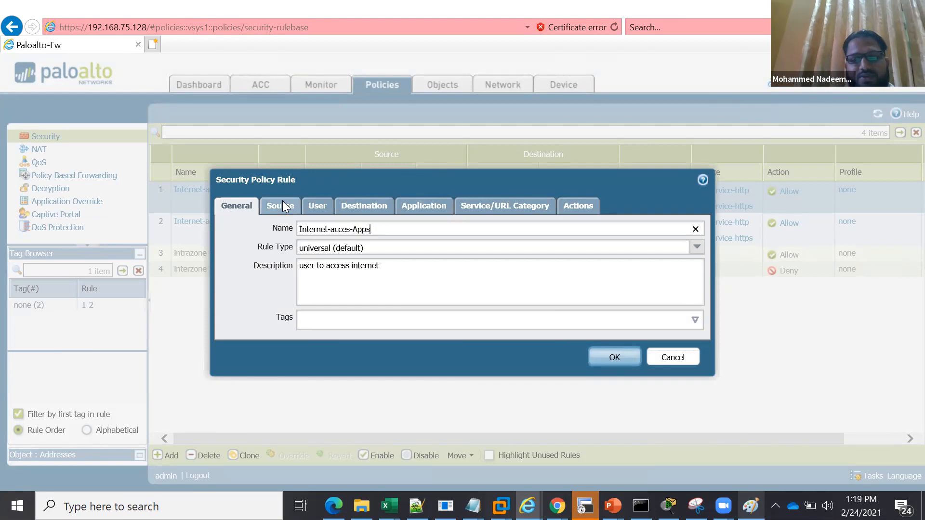
Add ssl and web-browsing as the allowed applications of the Internet-acces-Apps rule
click(370, 206)
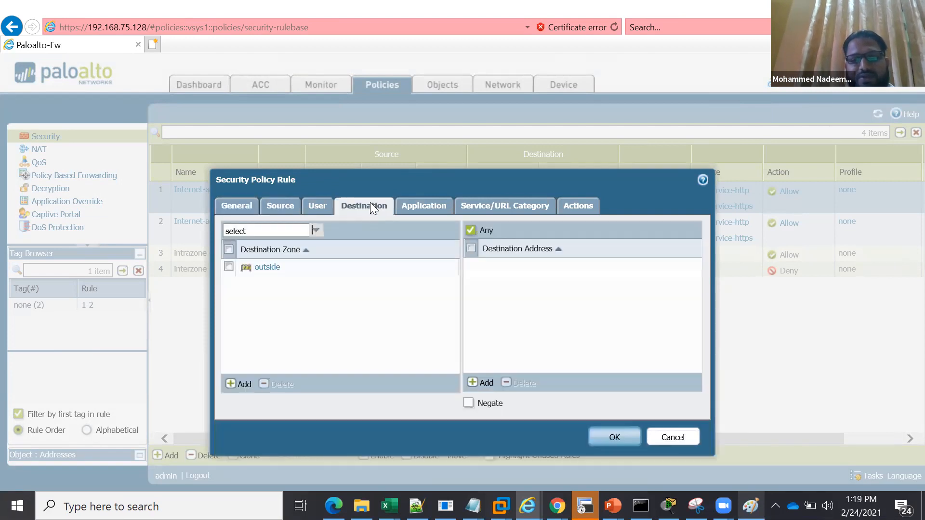
click(417, 206)
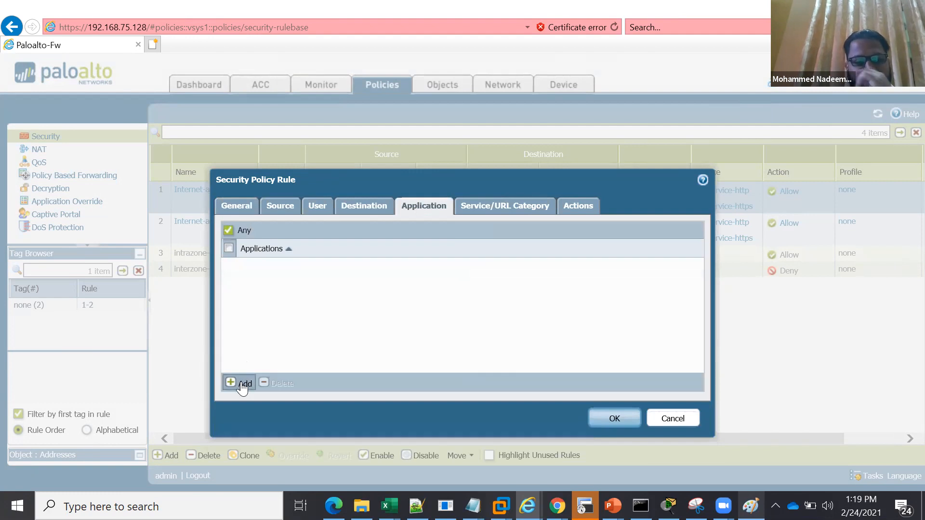
click(242, 383)
text(s)
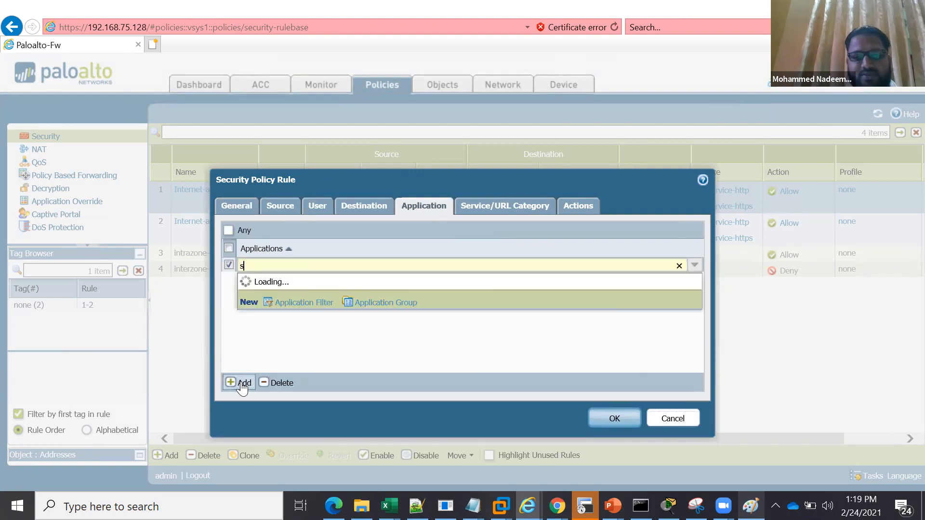
text(sl)
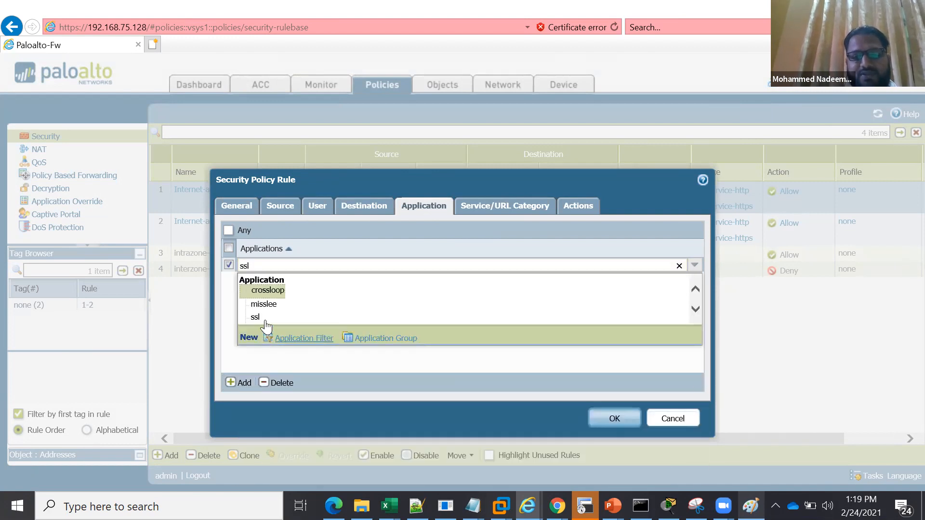
click(265, 319)
click(241, 383)
text(b-b)
key(BackSpace)
key(BackSpace)
text(eb-)
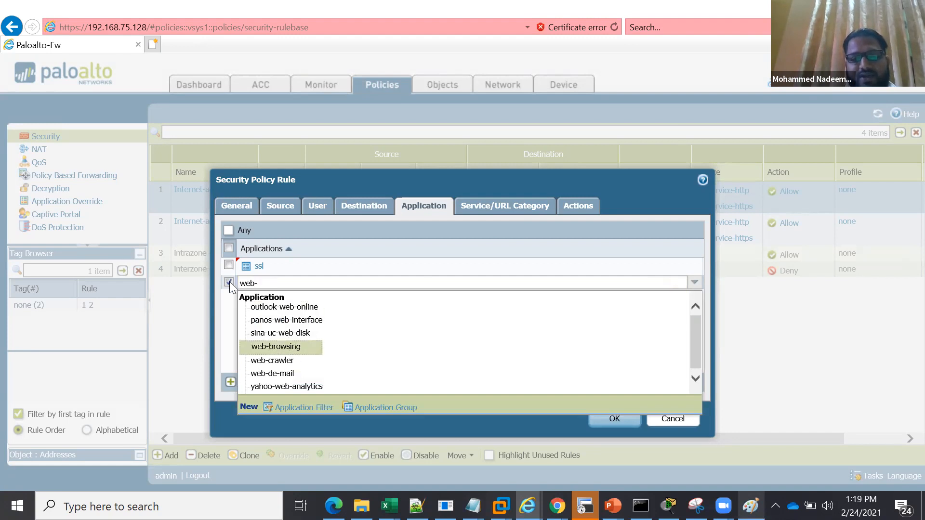
key(Return)
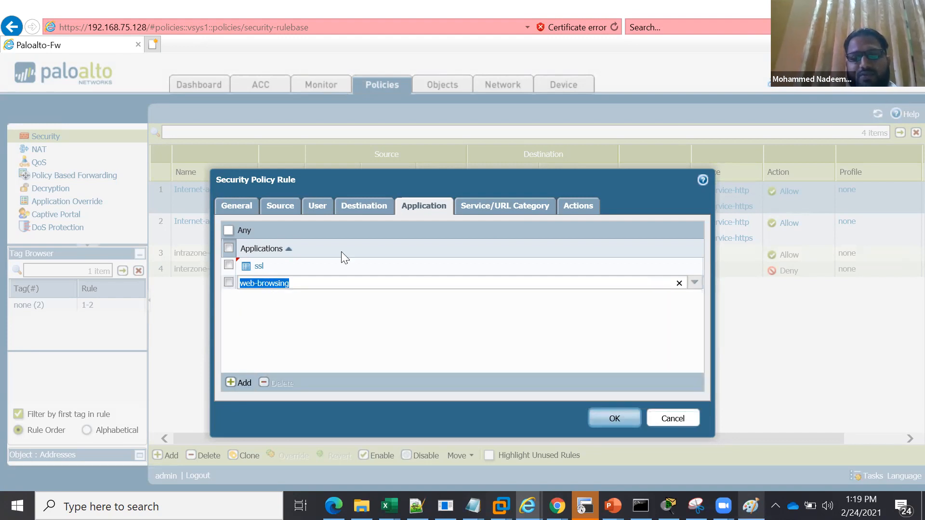
Replace the service-http and service-https entries of the Internet-acces-Apps rule with application-default, and save the rule
click(501, 186)
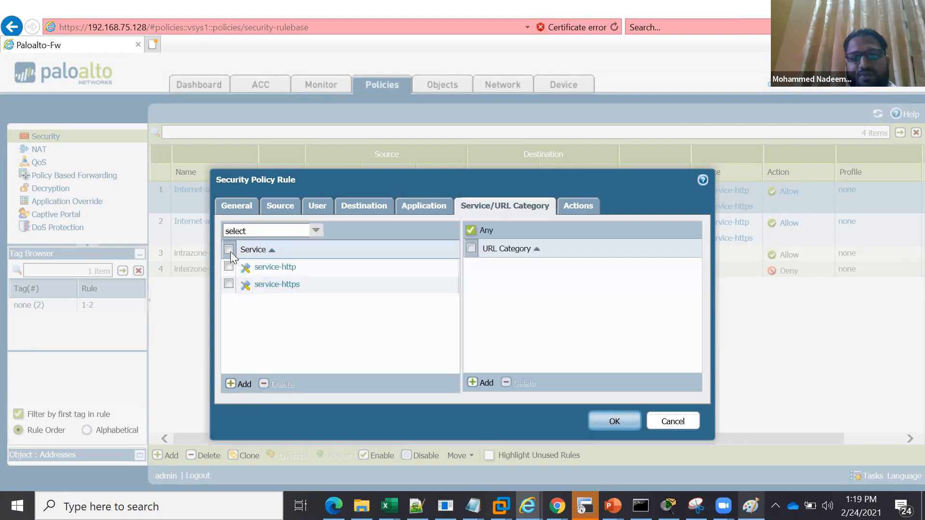
click(229, 250)
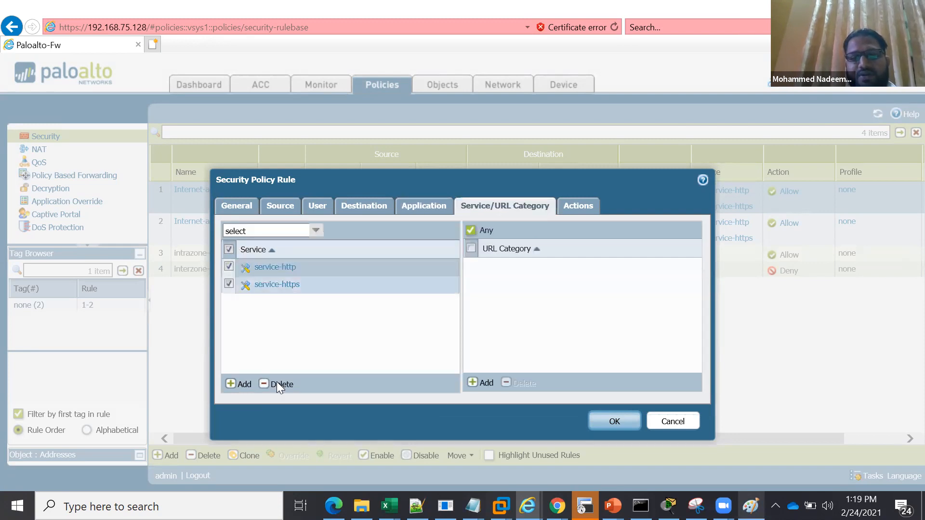
click(623, 422)
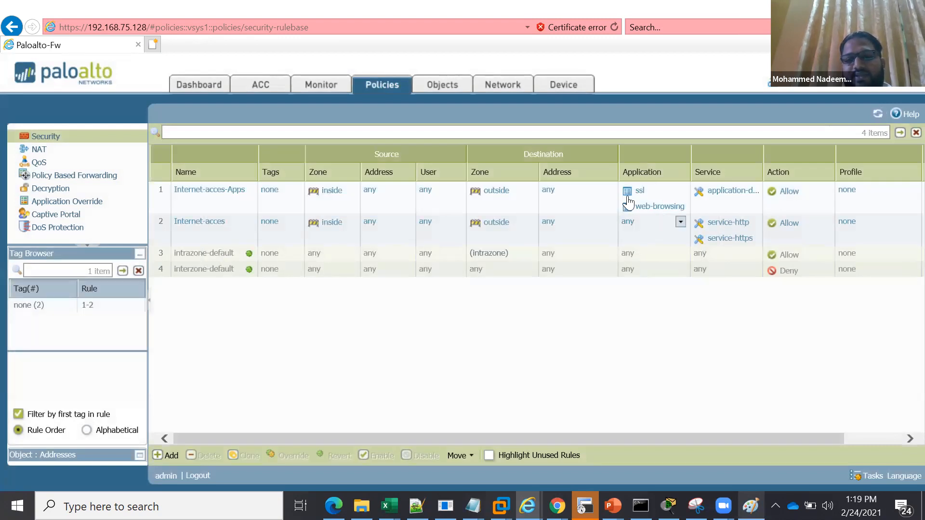
Delete the original Internet-acces rule, keeping the application-based Internet-acces-Apps rule
click(571, 190)
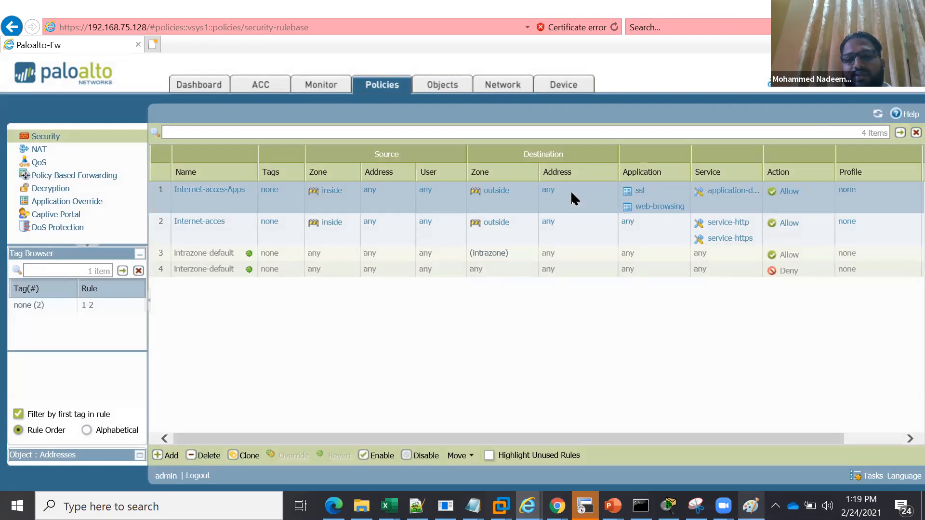
click(589, 221)
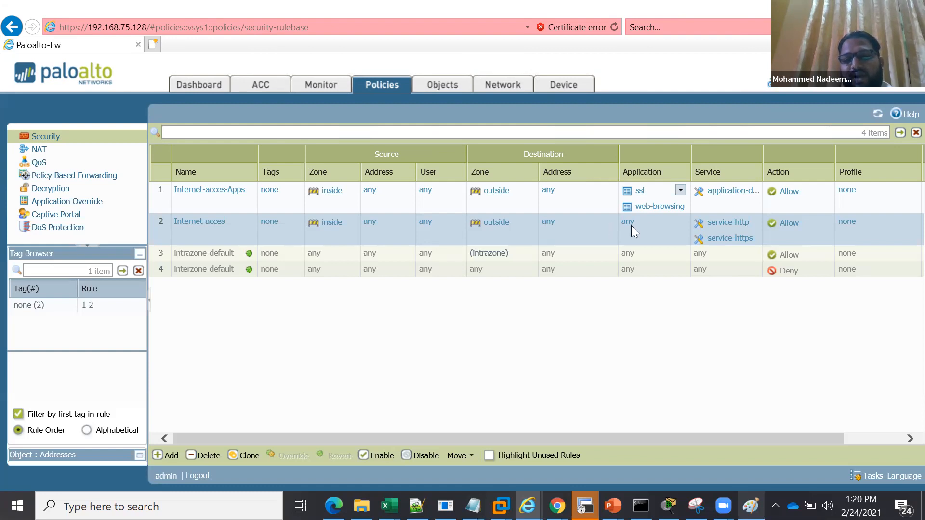
click(206, 456)
click(432, 323)
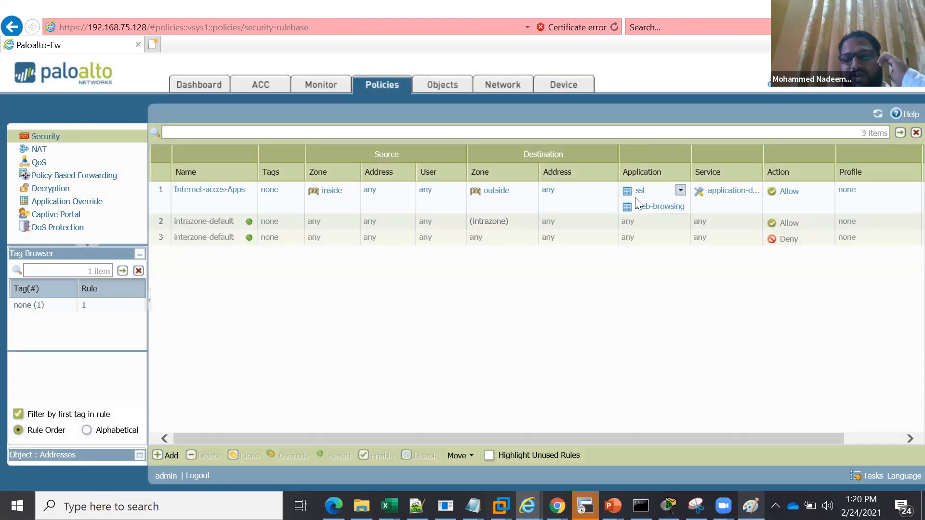
mouse_move(637, 203)
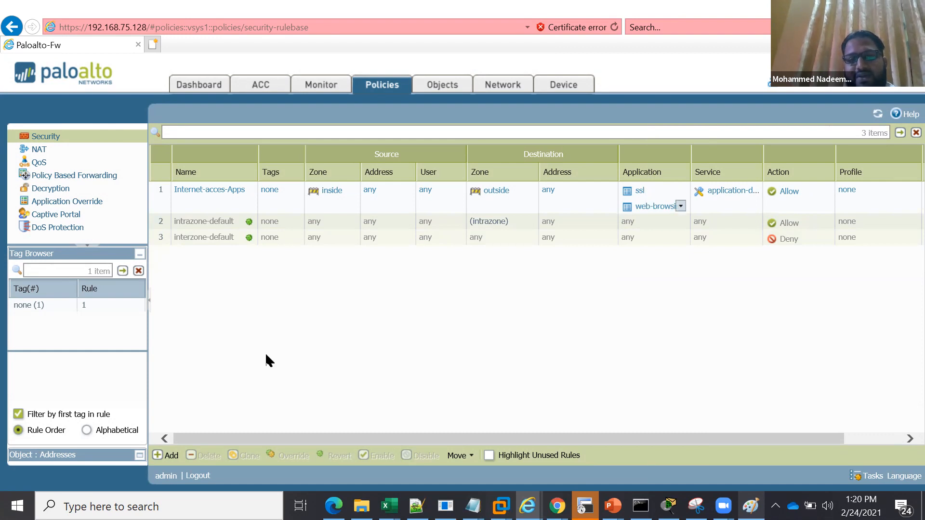
Create a security rule named "insdie-to-dmz" with the description "inside user to connect dmz servers"
click(169, 456)
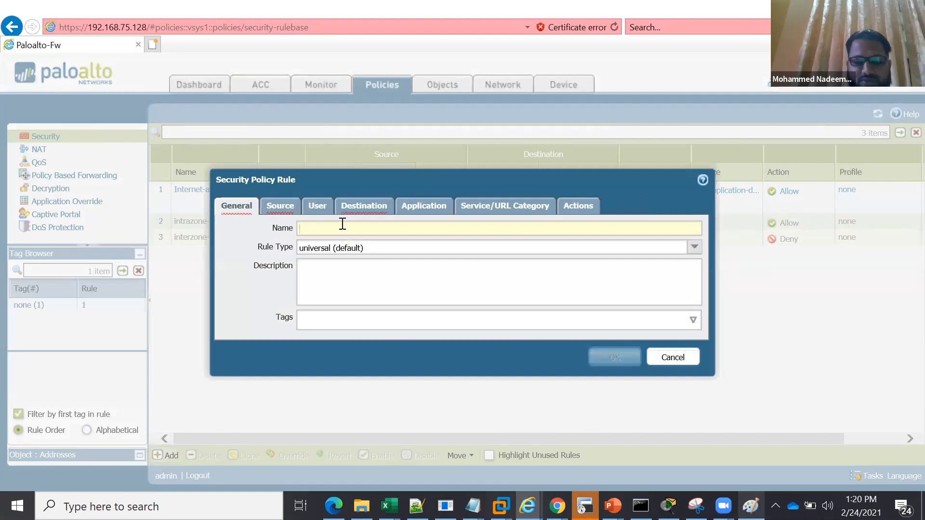
text(in)
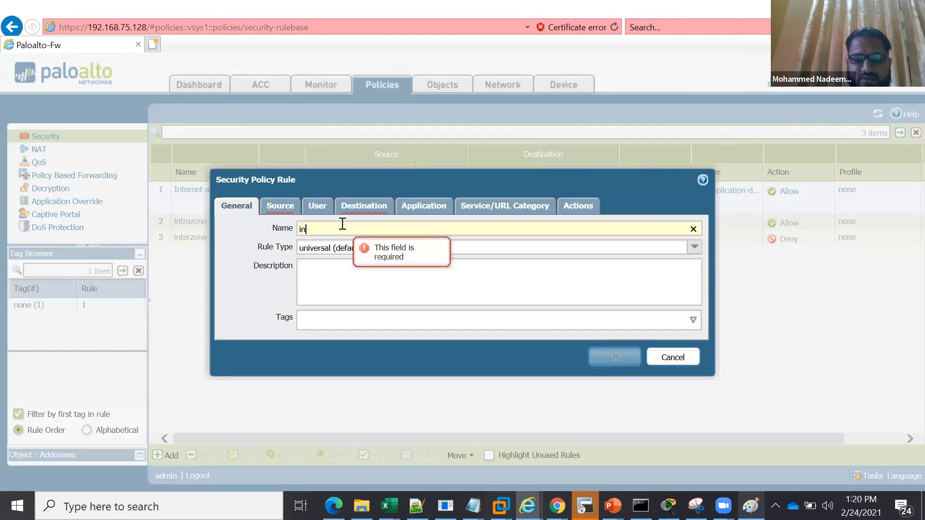
text(sdie-to-dmz)
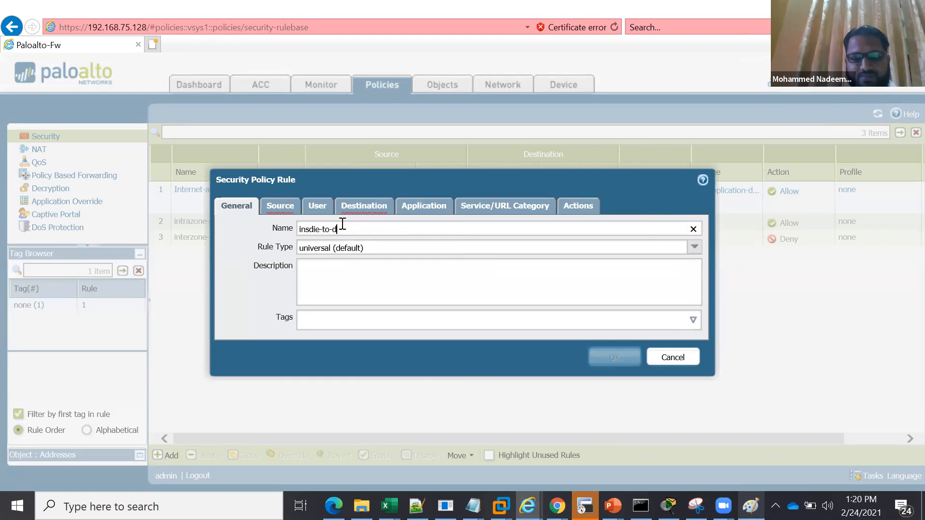
click(351, 272)
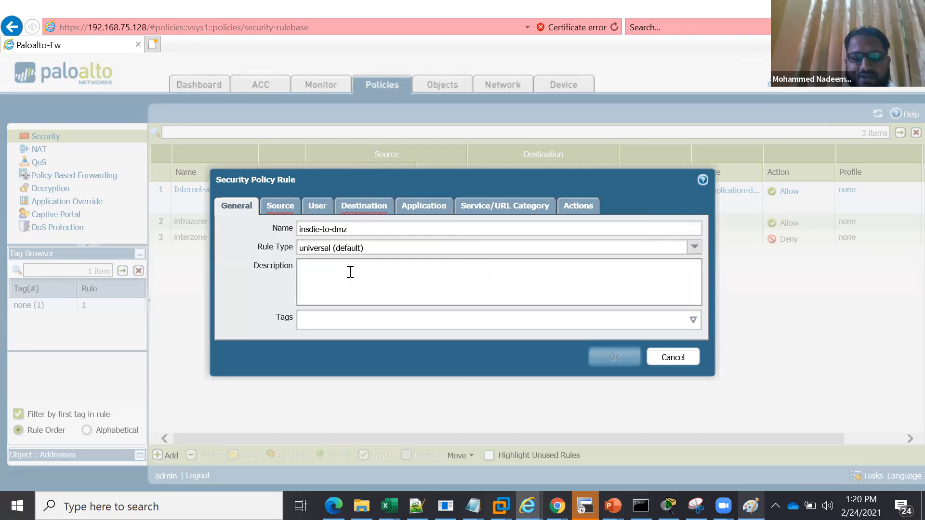
text(inside )
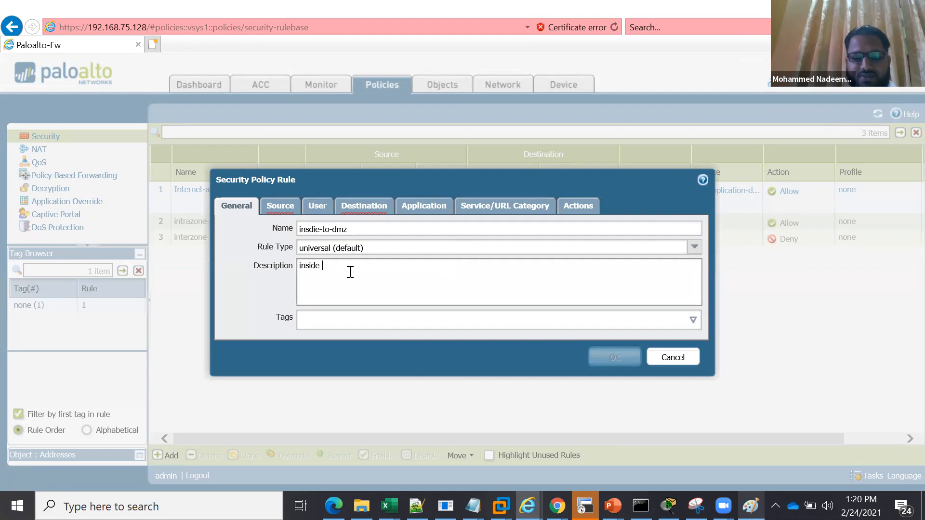
text(user to con)
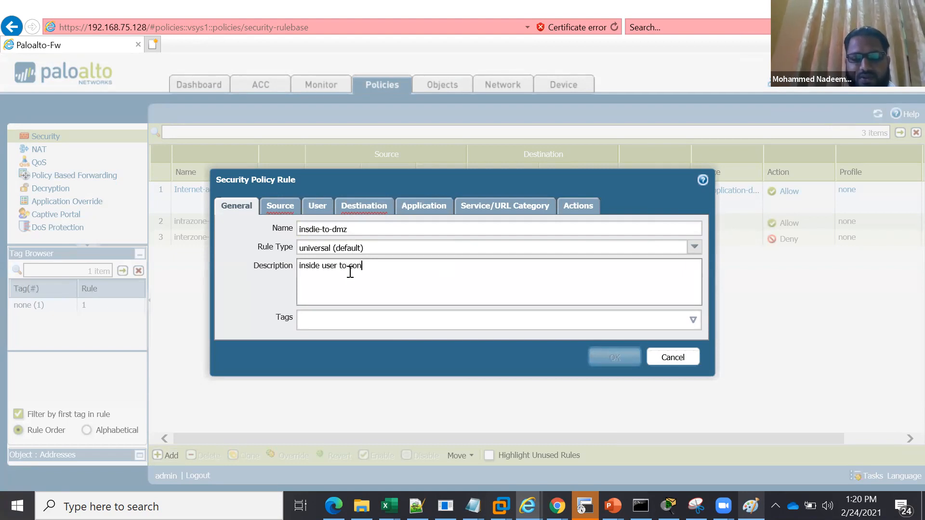
text(nect dmz )
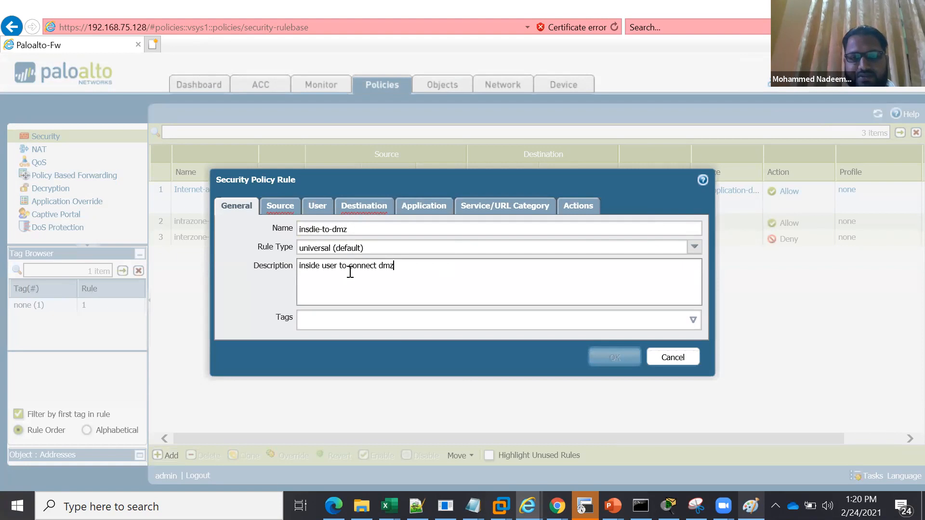
text(servers)
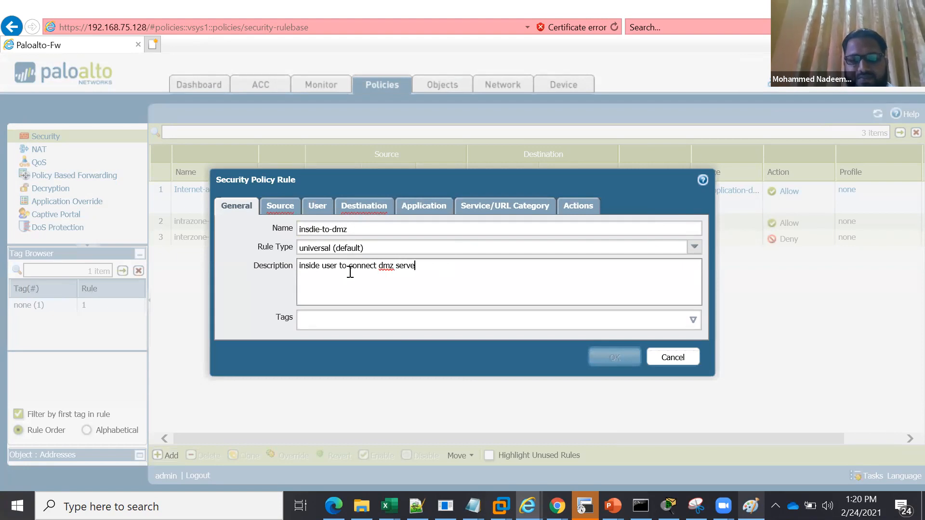
Set the new rule's source zone to inside and its destination zone to dmz
click(280, 207)
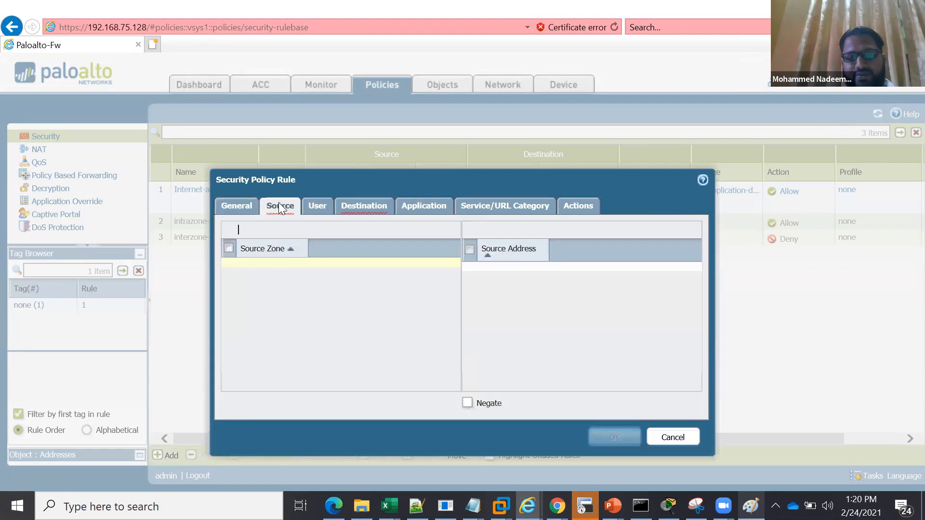
click(241, 385)
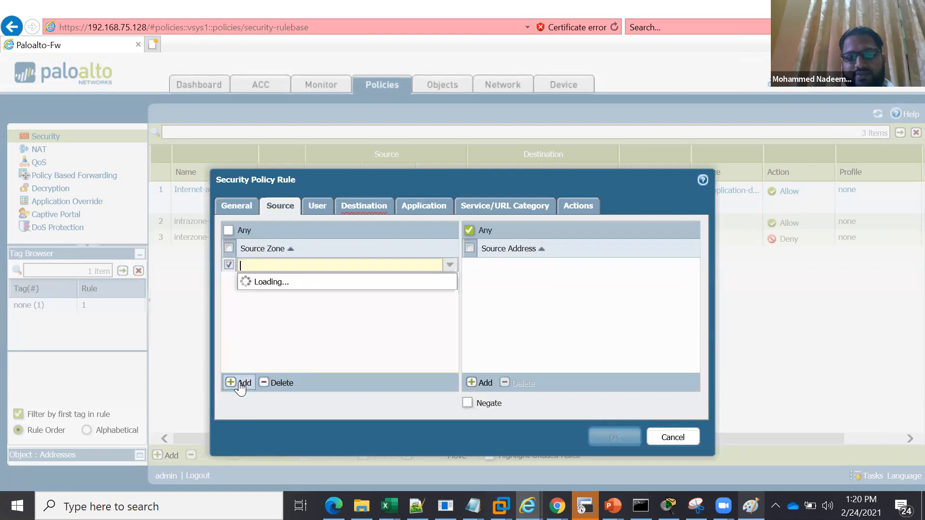
click(271, 300)
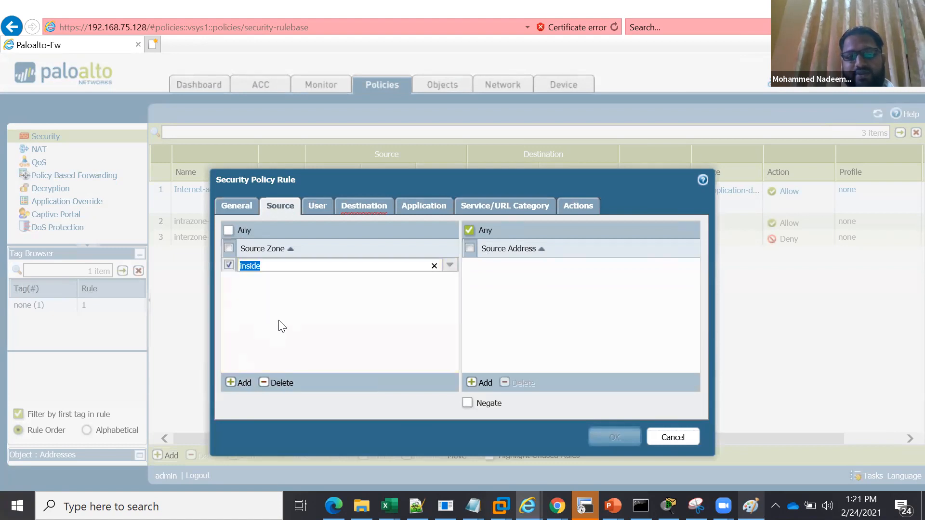
click(497, 287)
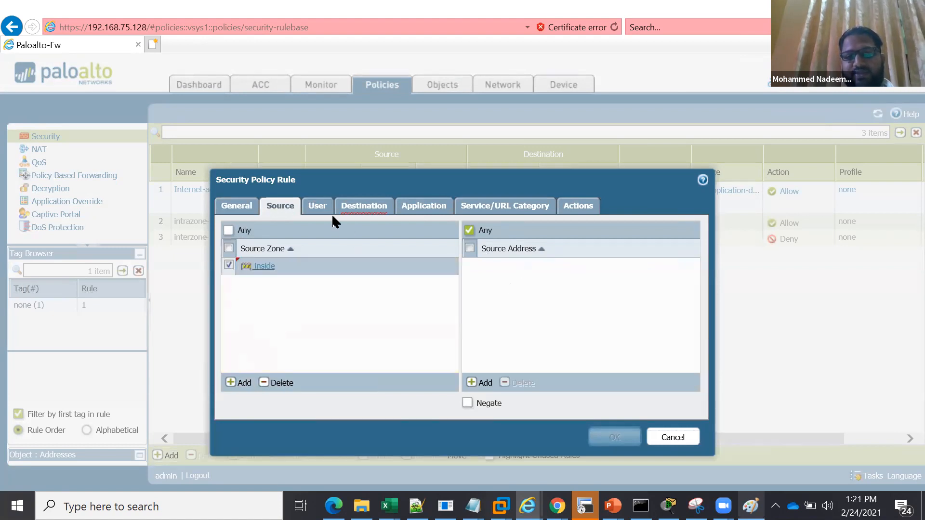
click(372, 212)
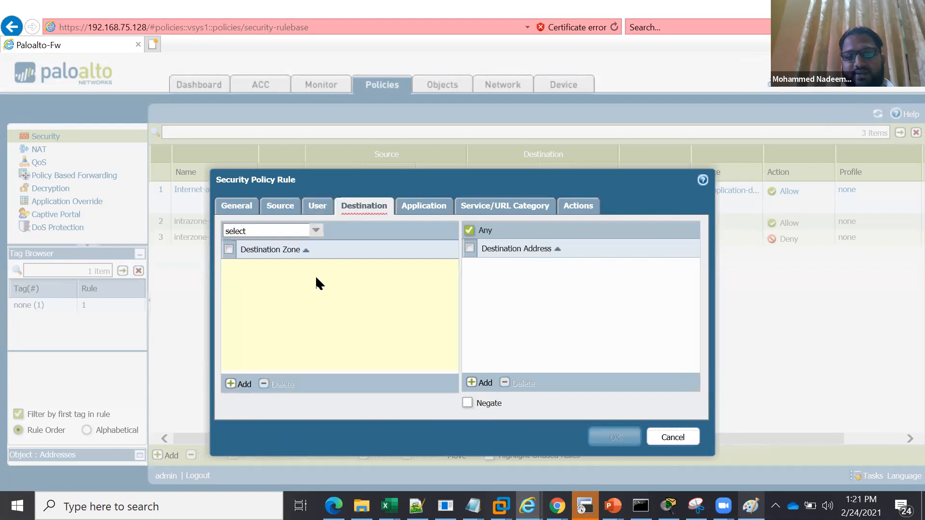
click(239, 389)
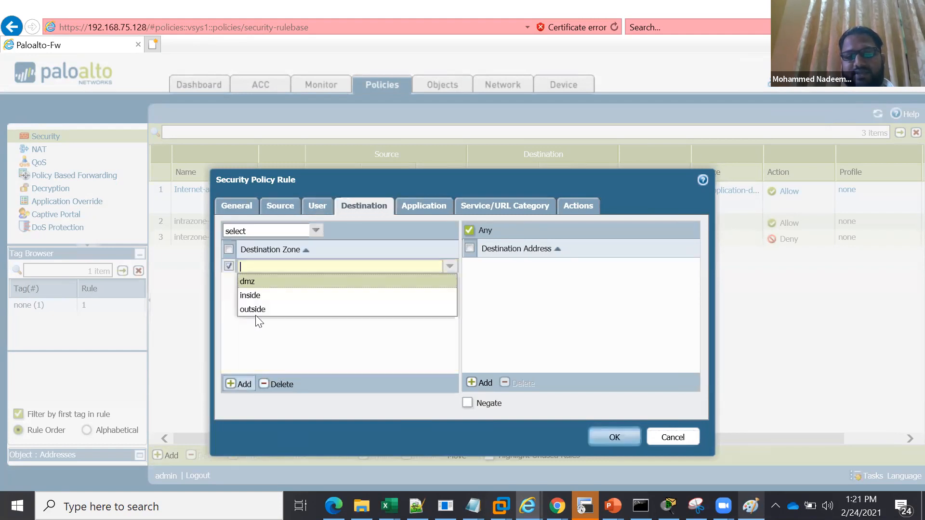
click(275, 284)
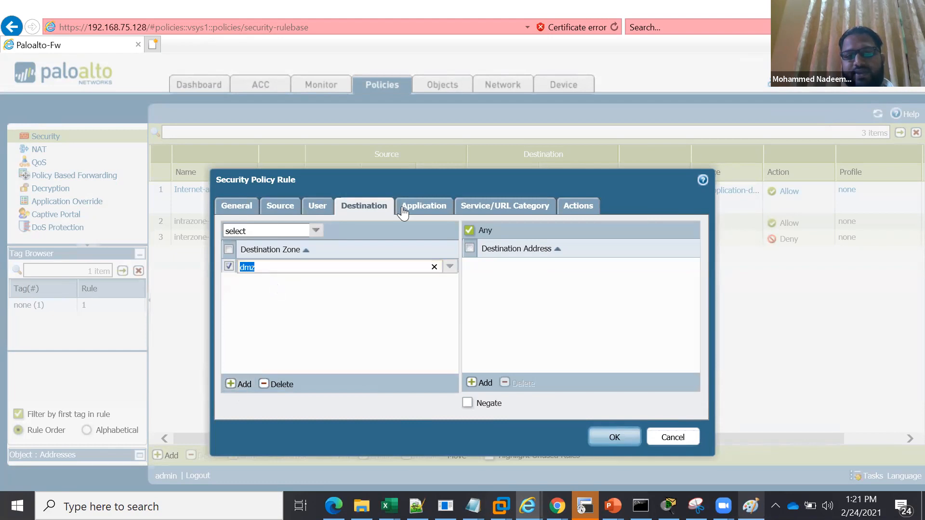
Add oracle as the allowed application of the insdie-to-dmz rule
click(418, 207)
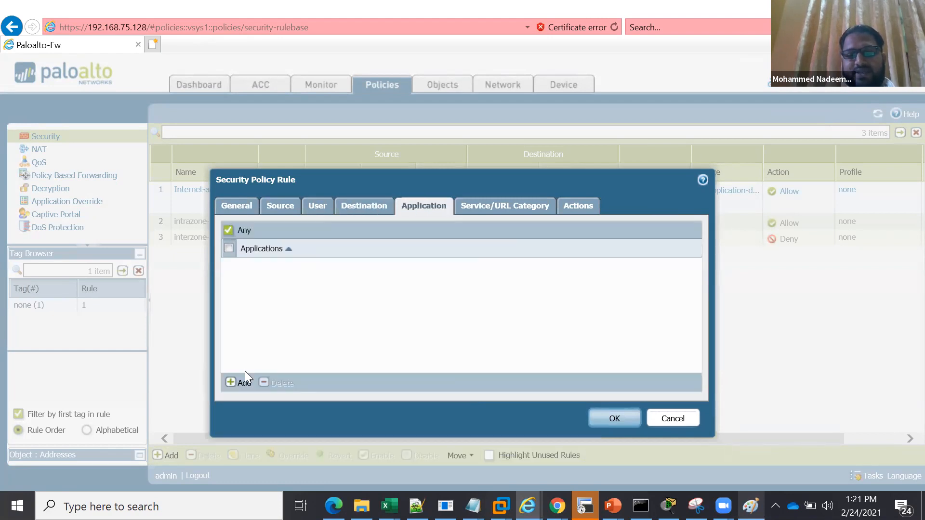
click(243, 383)
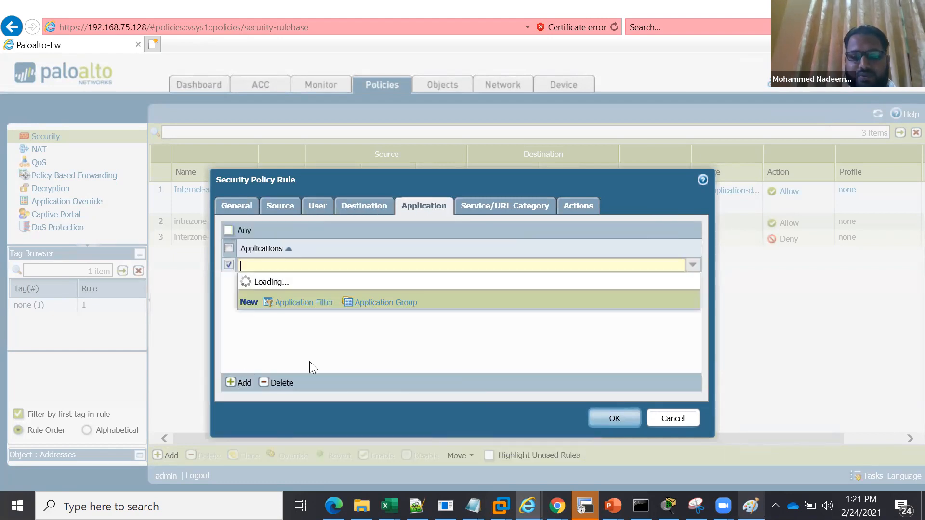
text(rac)
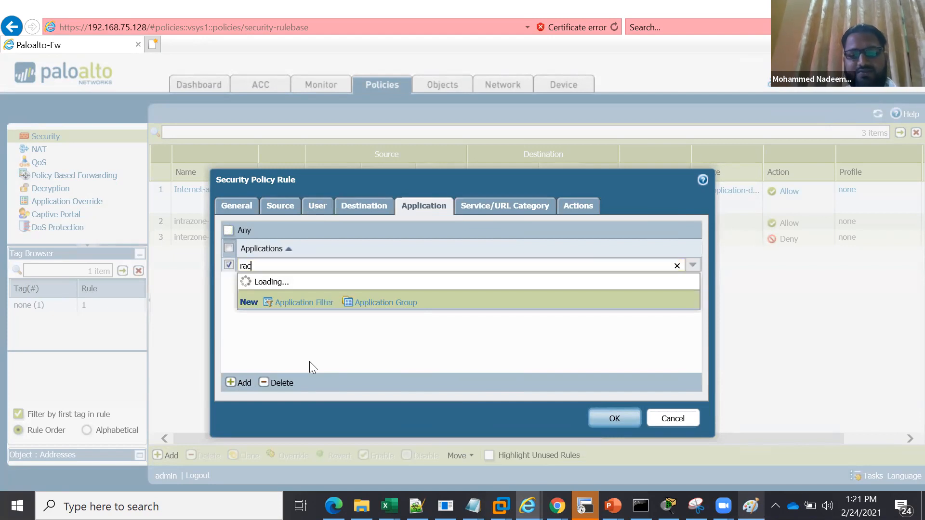
key(BackSpace)
key(BackSpace)
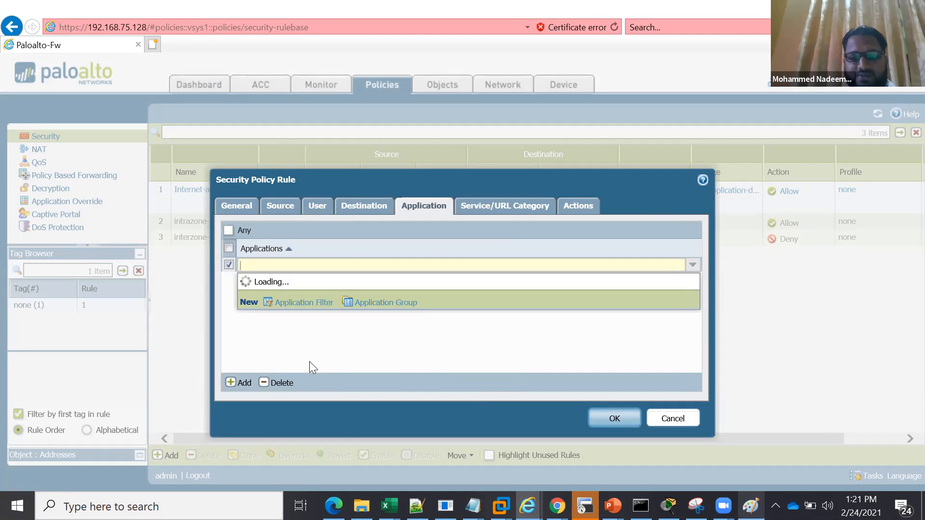
text(o)
key(BackSpace)
text(rac)
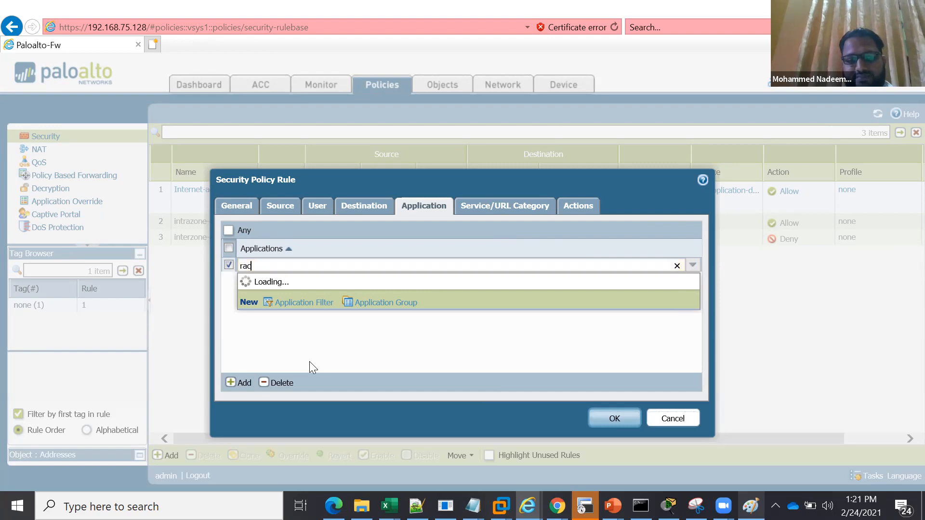
key(BackSpace)
key(BackSpace)
key(BackSpace)
text(or)
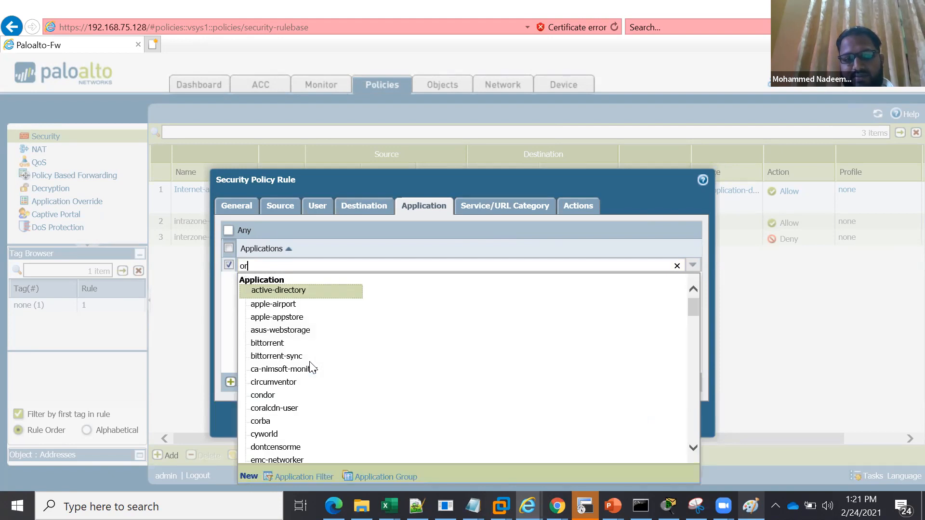
text(a)
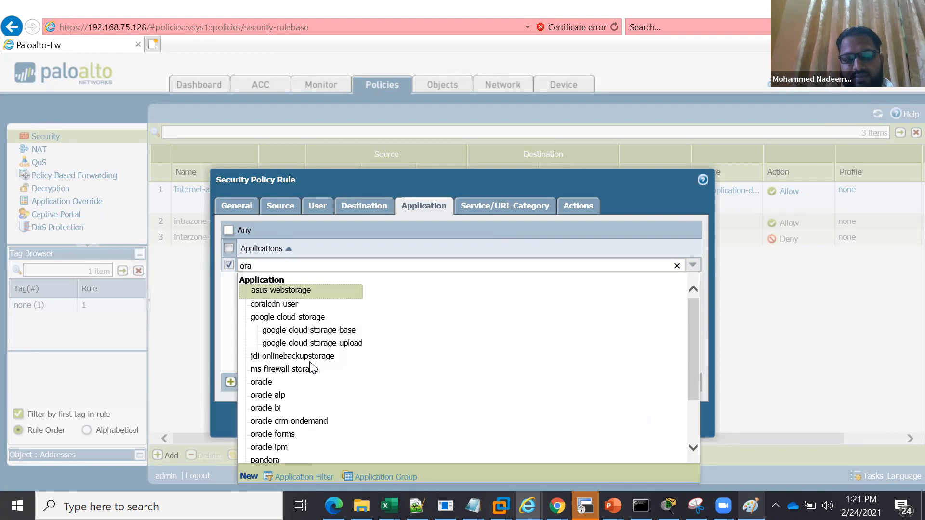
click(273, 385)
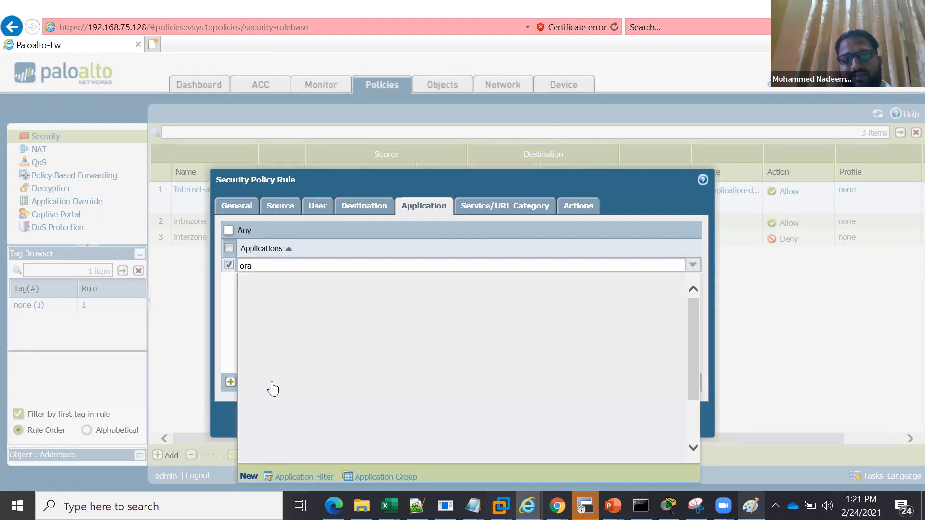
click(228, 266)
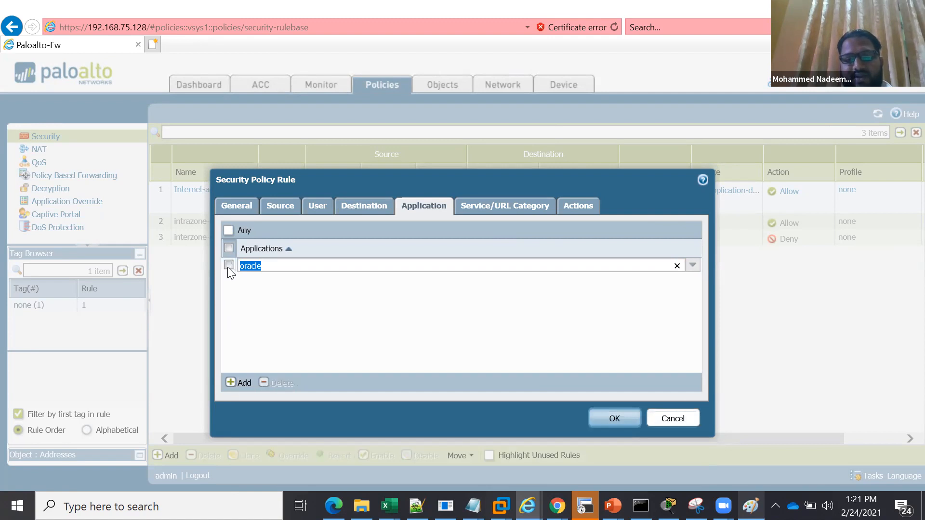
Keep application-default as the rule's service and Allow as its action, and save the insdie-to-dmz rule
click(479, 205)
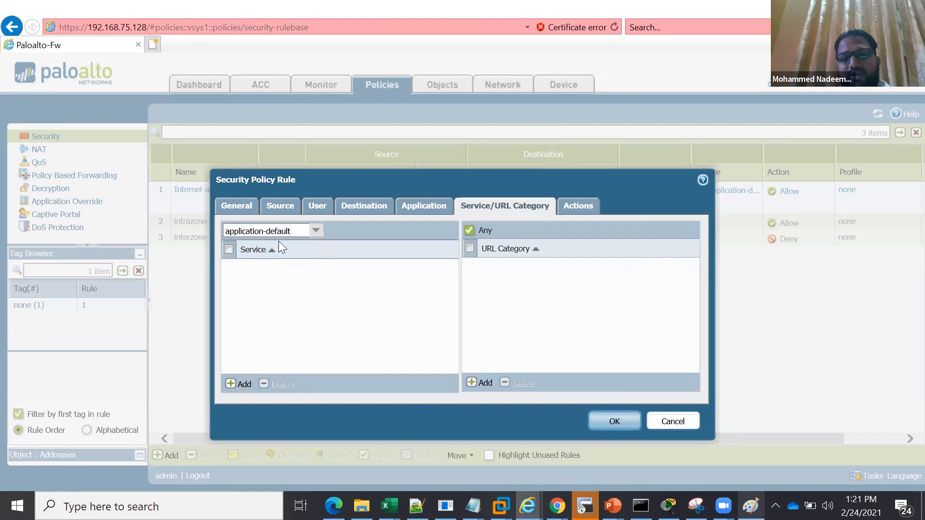
click(577, 204)
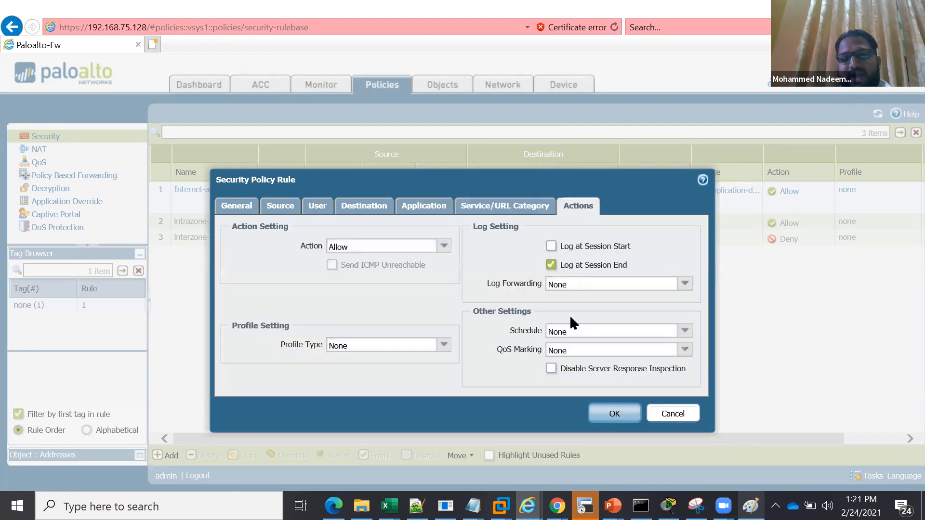
click(613, 414)
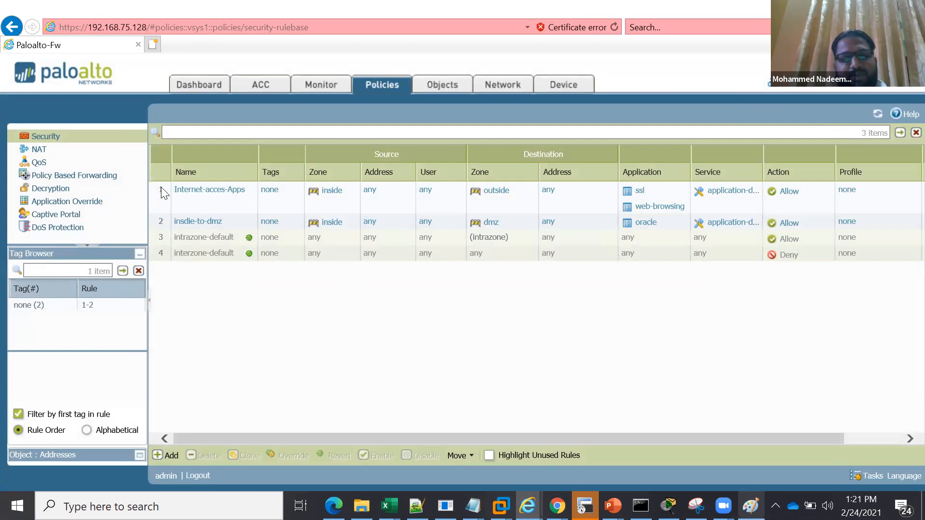
click(160, 215)
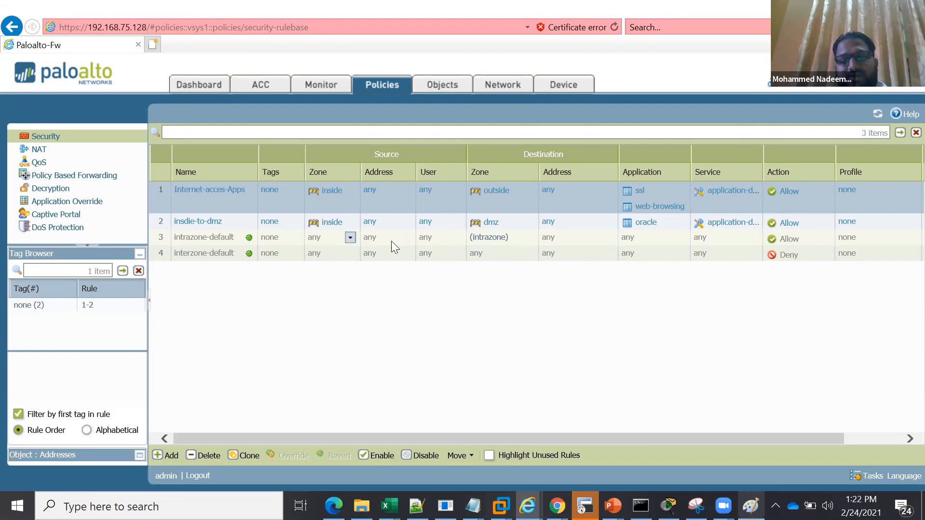
click(335, 255)
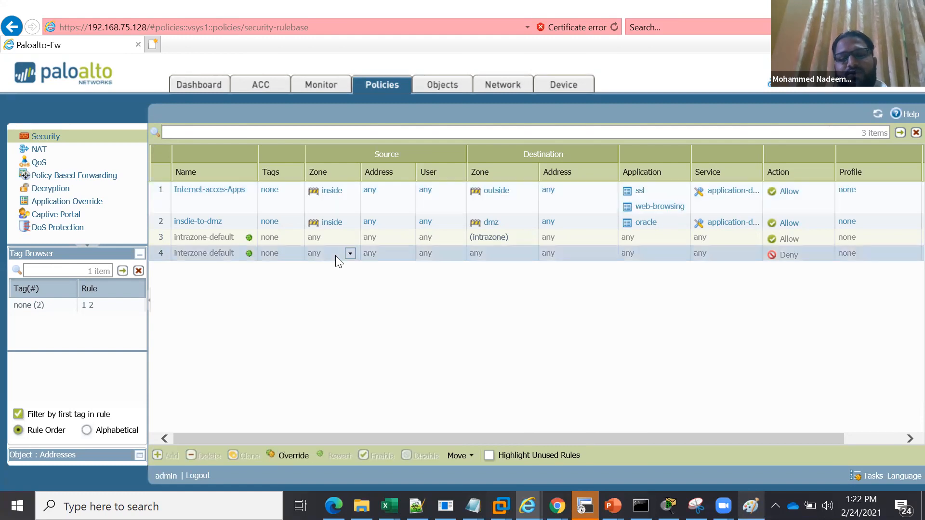
click(340, 204)
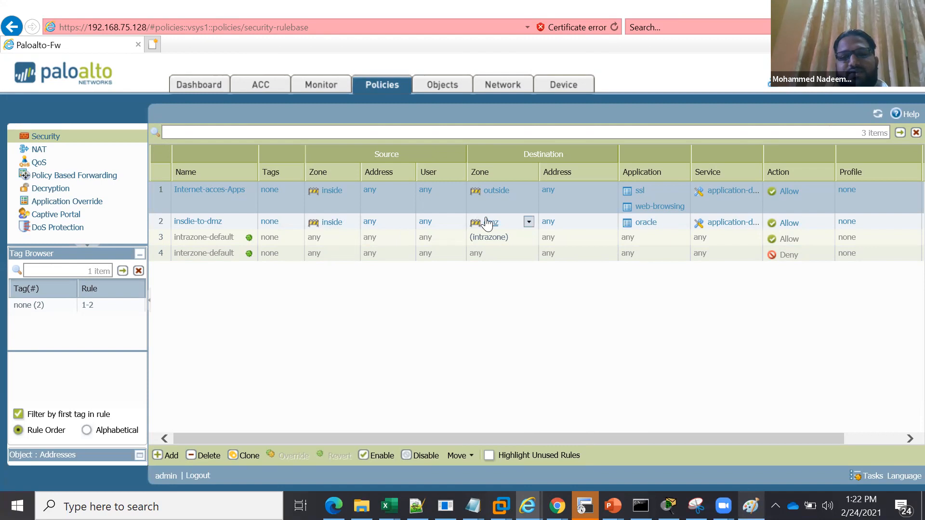
click(504, 258)
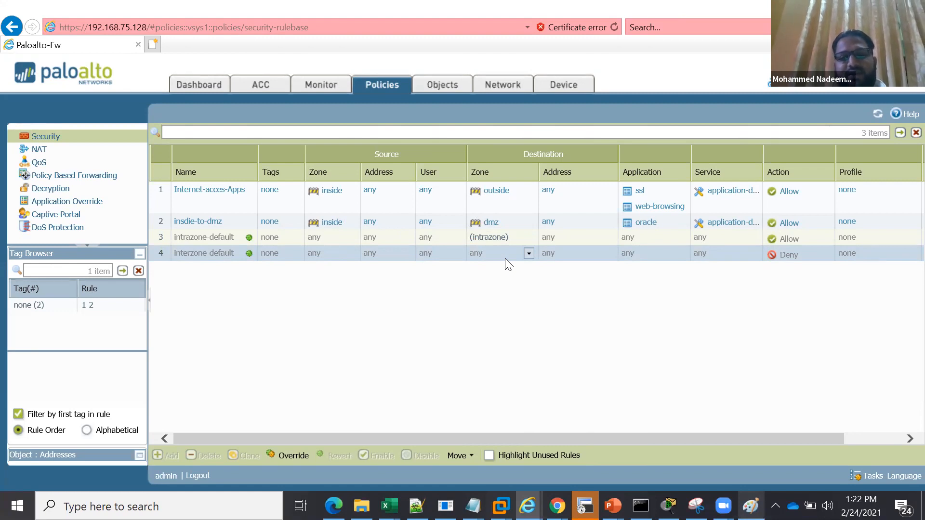
Move the insdie-to-dmz rule to the top of the rulebase, above Internet-acces-Apps
click(234, 220)
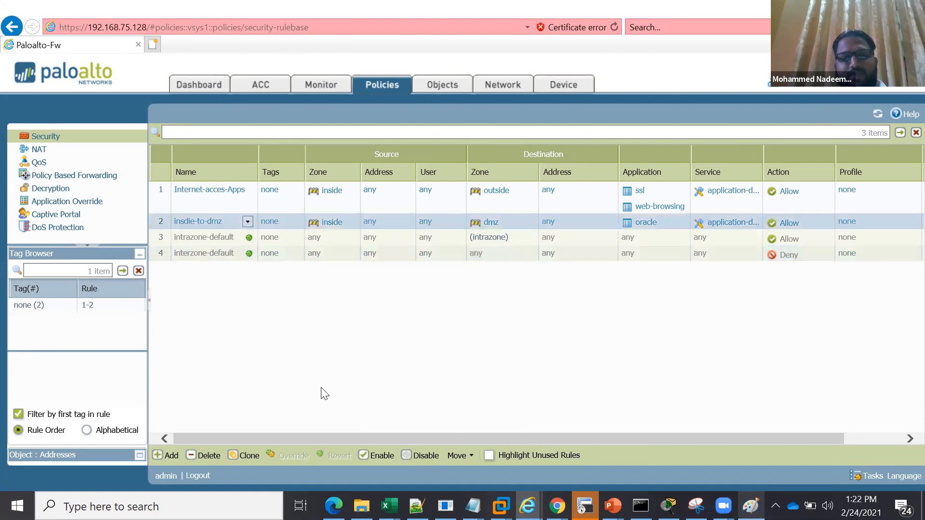
click(460, 456)
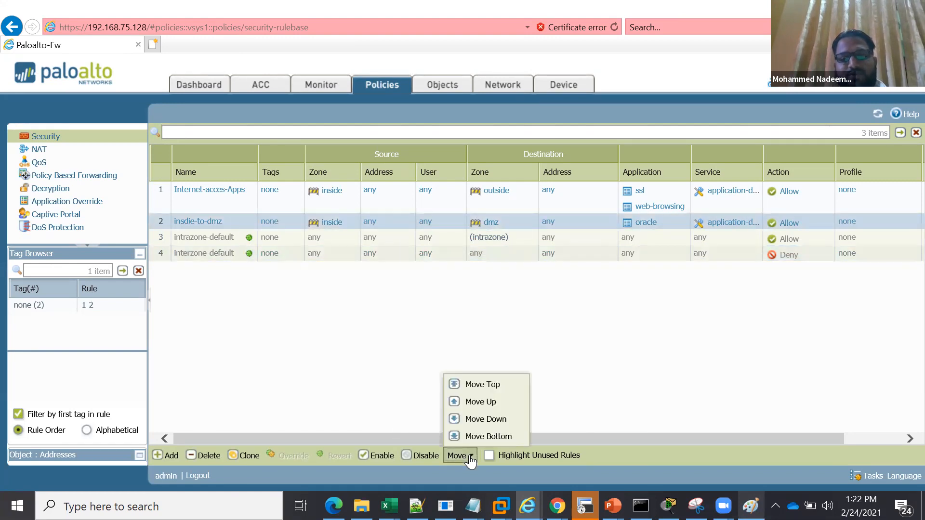
click(495, 383)
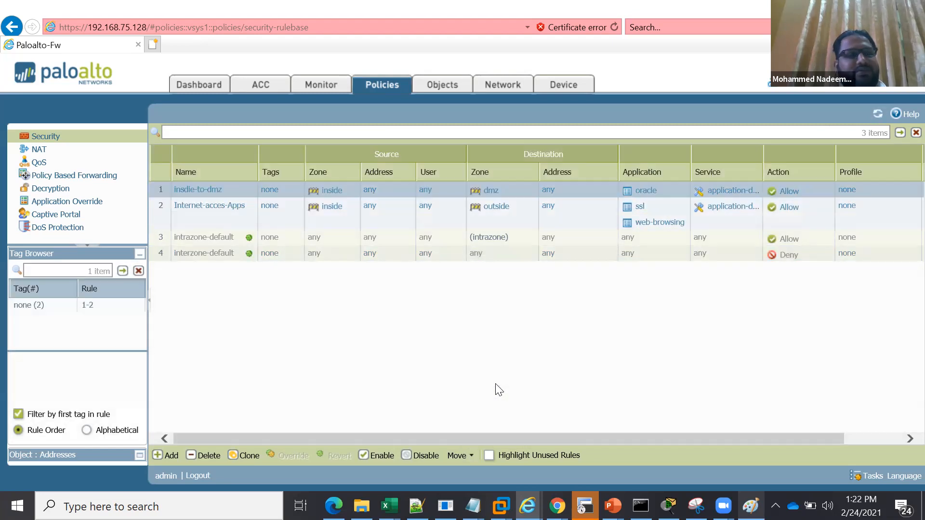
click(225, 215)
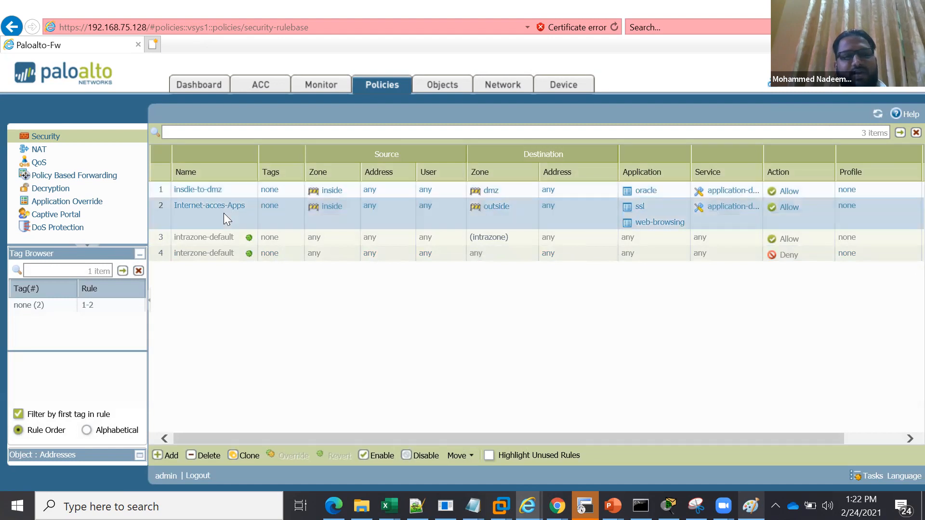
Move the Internet-acces-Apps rule to the top of the security rulebase, above insdie-to-dmz
click(469, 459)
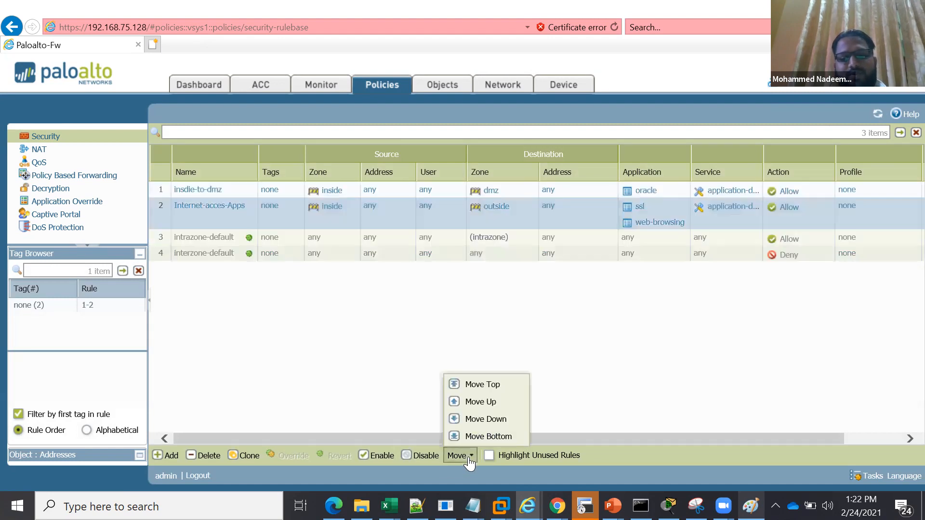
click(485, 390)
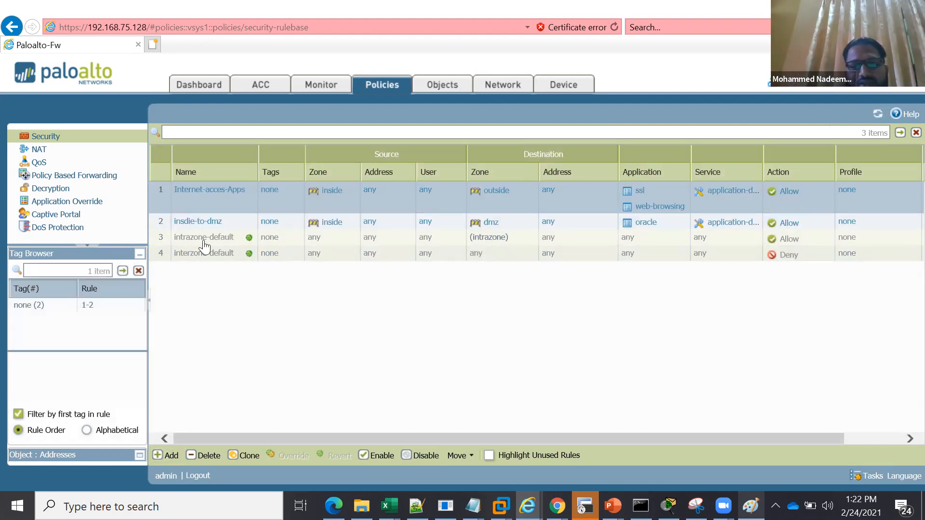
Add a security rule named dmz-to-internet with the description "dmz to internet access"
click(170, 457)
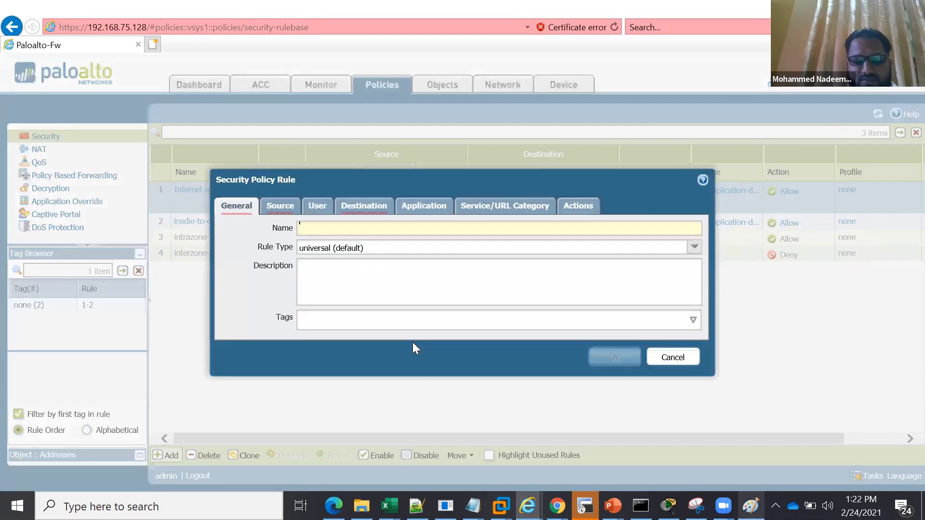
text(dm)
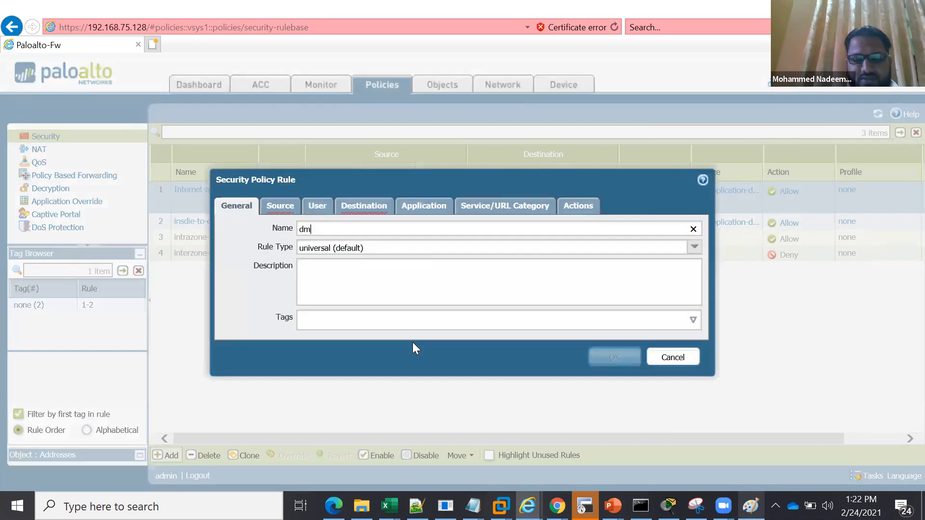
text(z-to)
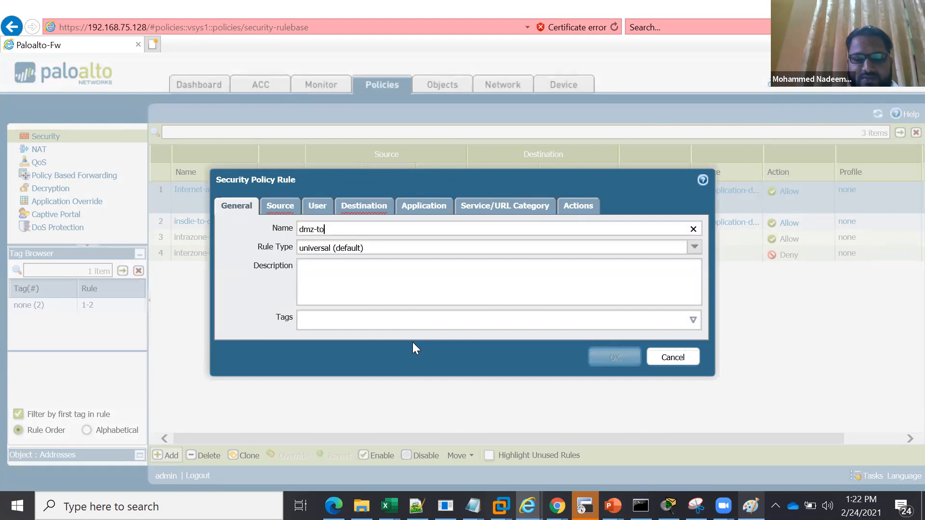
text(-internet)
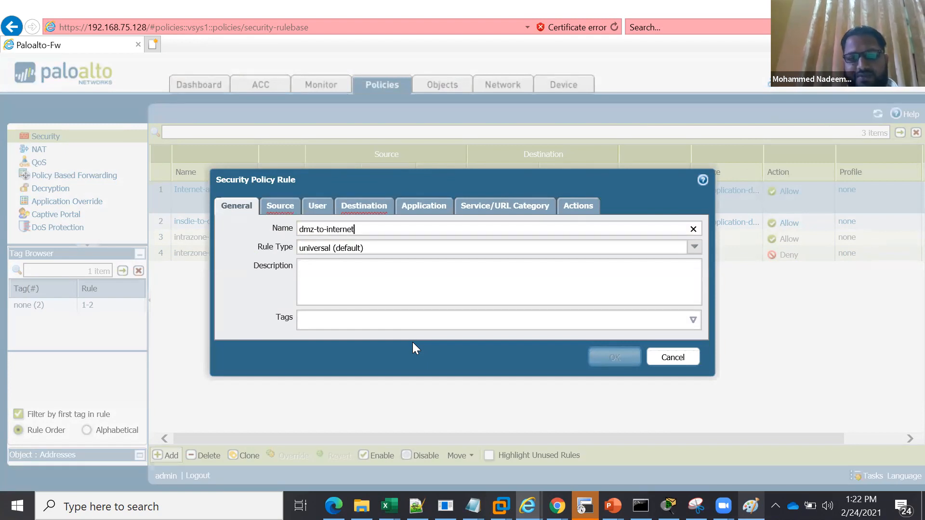
click(383, 280)
text(dmz)
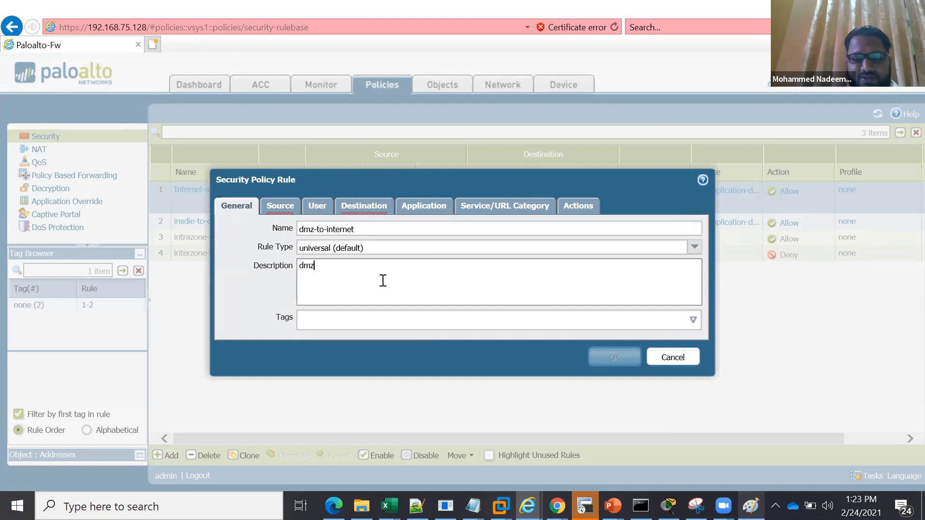
text( to in)
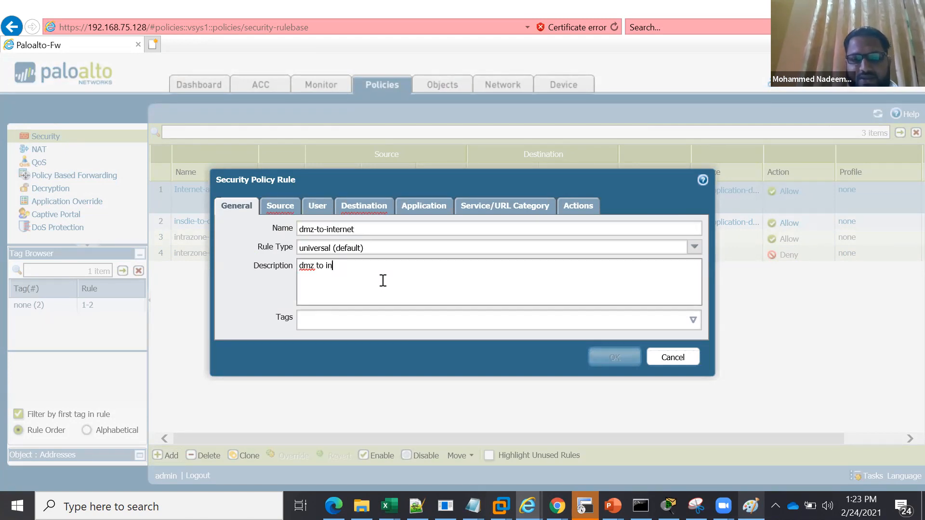
text(ternet access)
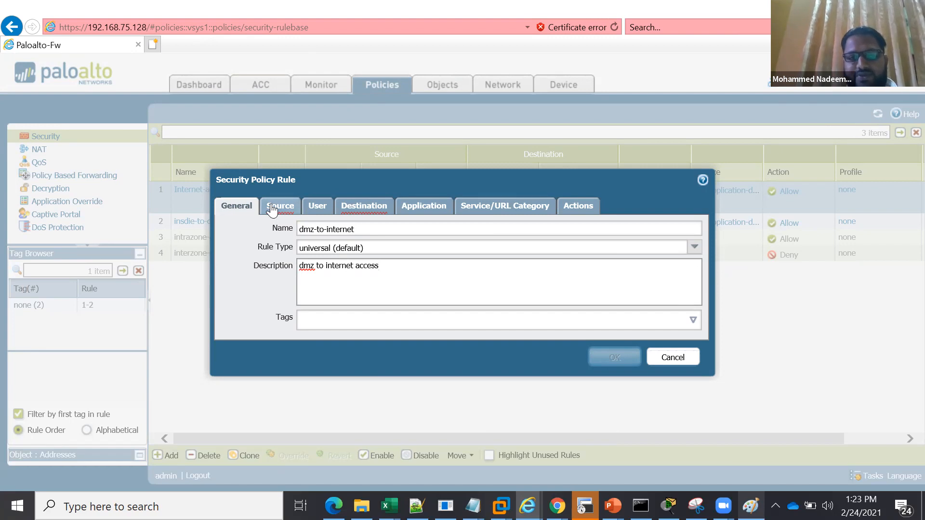
Set the dmz-to-internet rule's source zone to dmz and its destination zone to outside
click(272, 209)
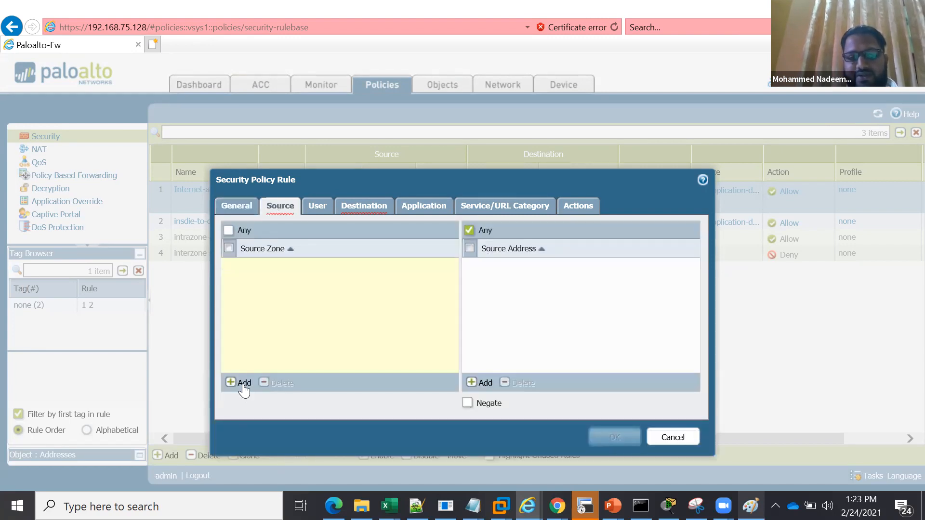
click(241, 384)
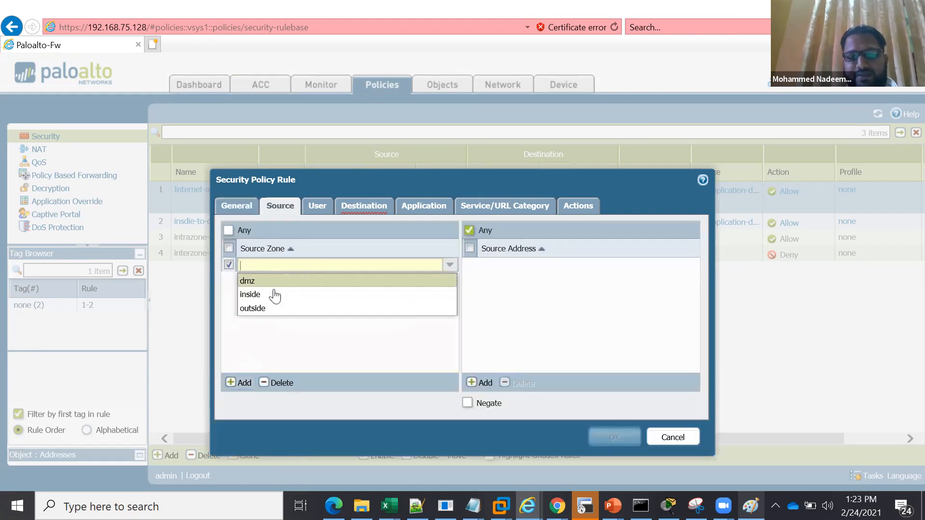
click(280, 281)
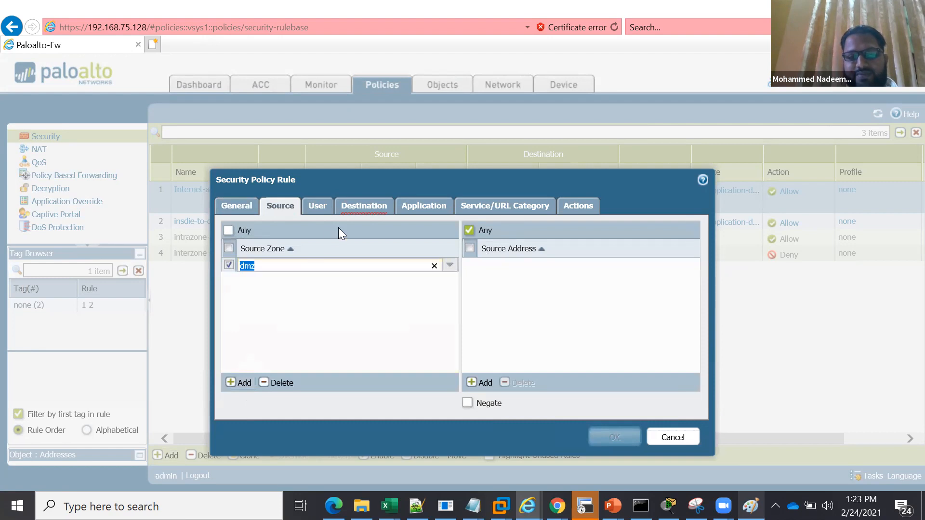
click(363, 211)
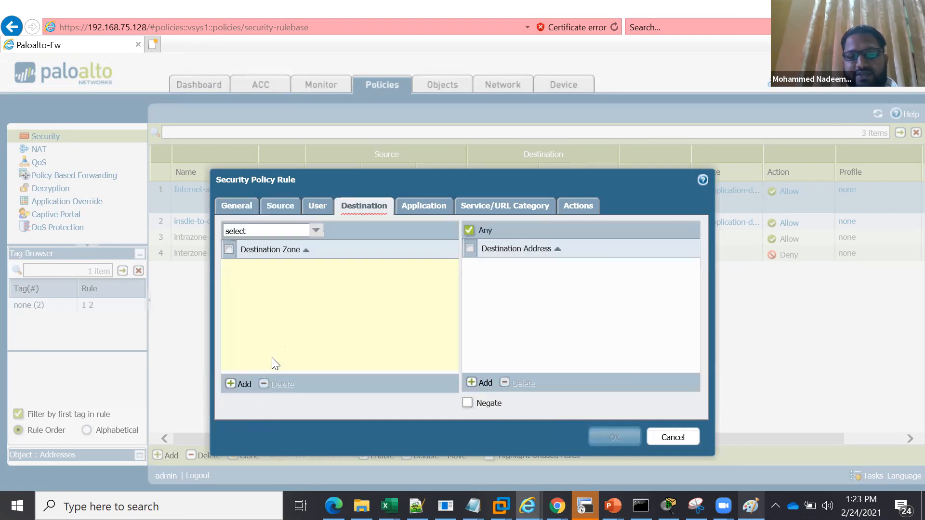
click(244, 384)
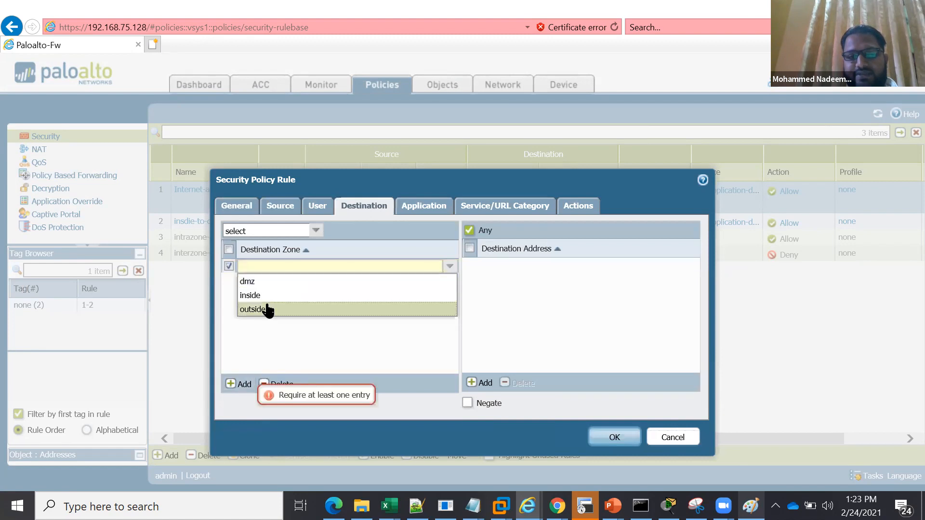
click(268, 311)
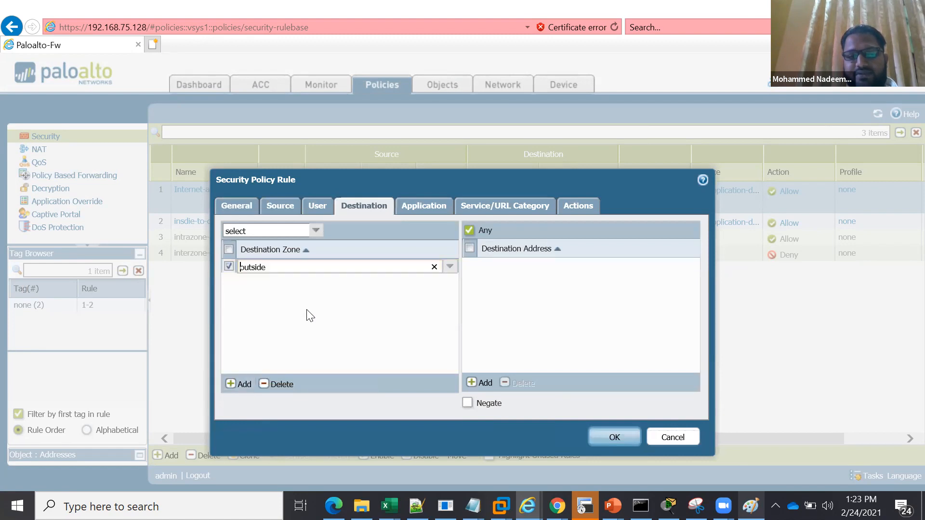
click(309, 310)
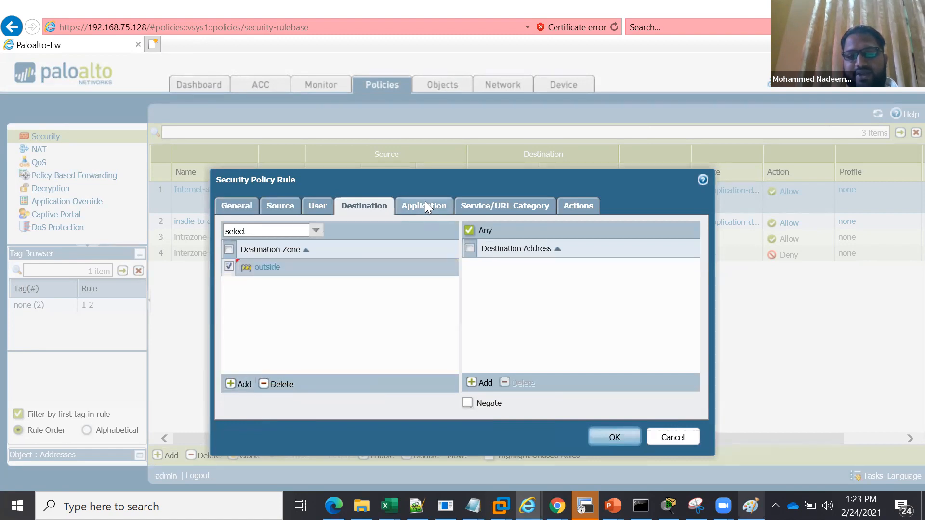
Add ssl and web-browsing as the allowed applications of the dmz-to-internet rule
click(425, 206)
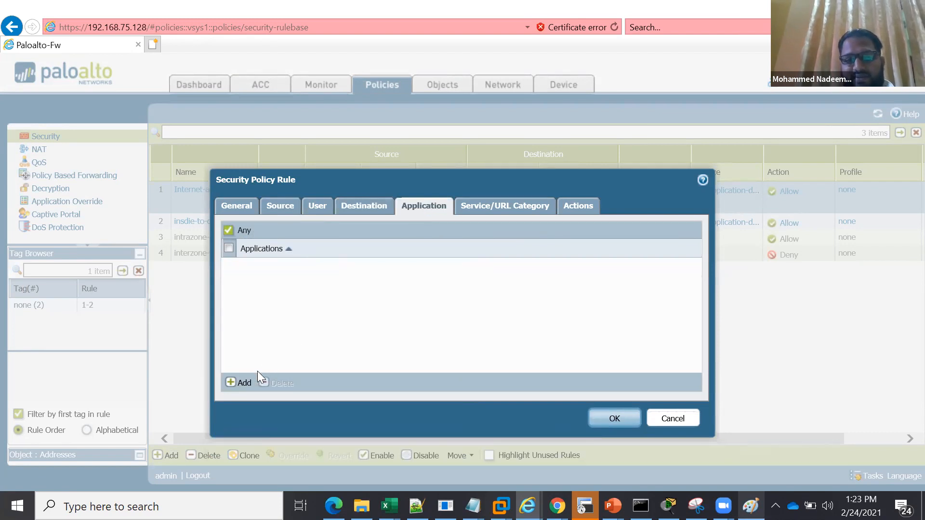
click(251, 383)
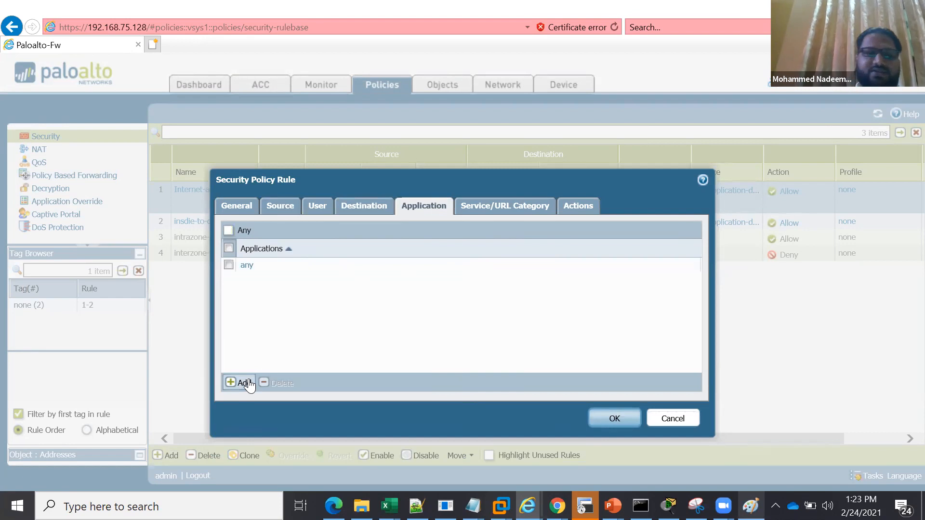
text(ssl)
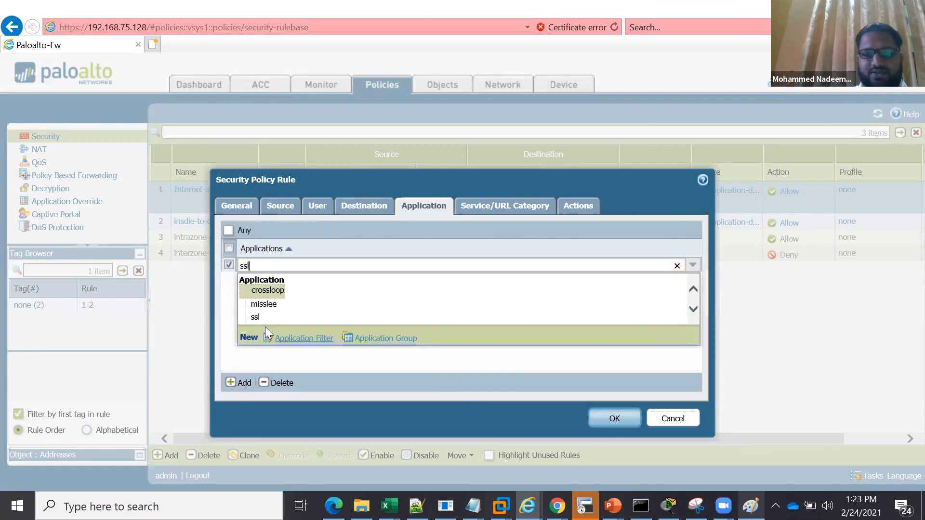
click(268, 318)
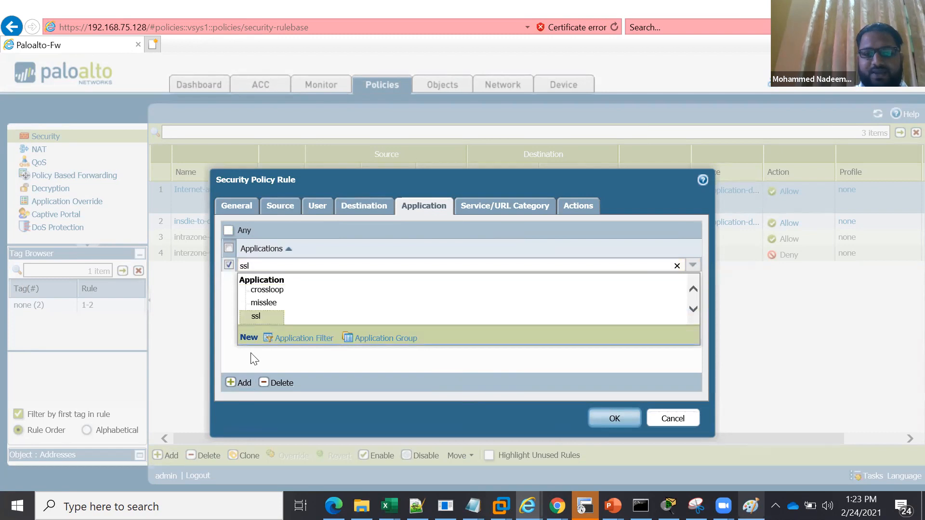
click(244, 386)
text(we)
key(BackSpace)
key(BackSpace)
text(b-)
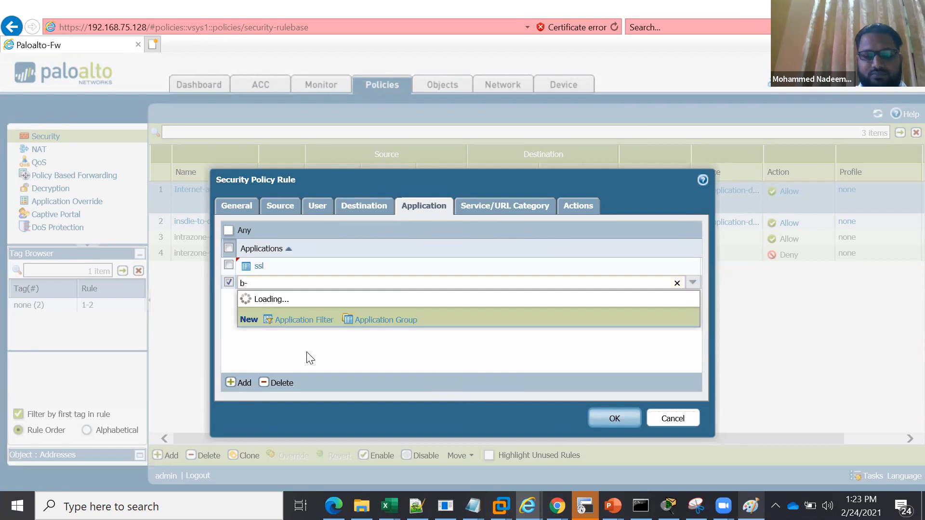
key(BackSpace)
key(BackSpace)
text(web)
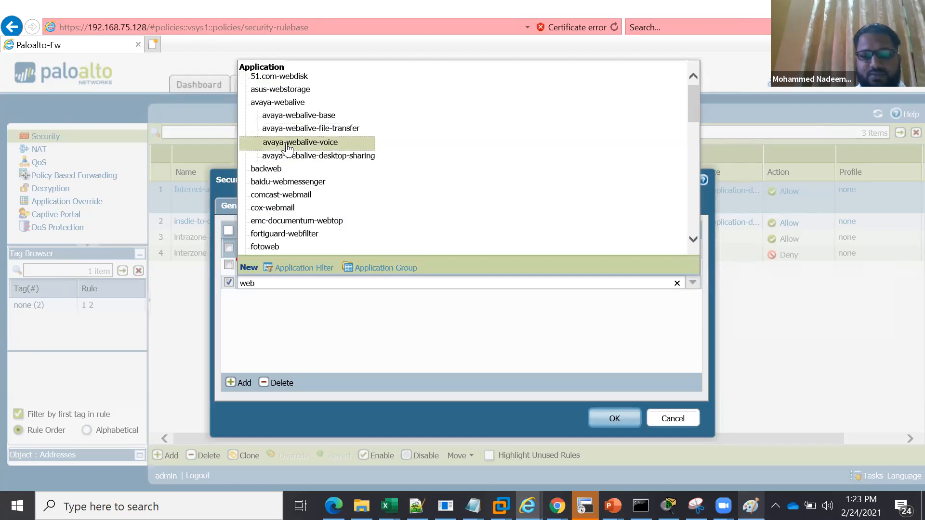
text(-)
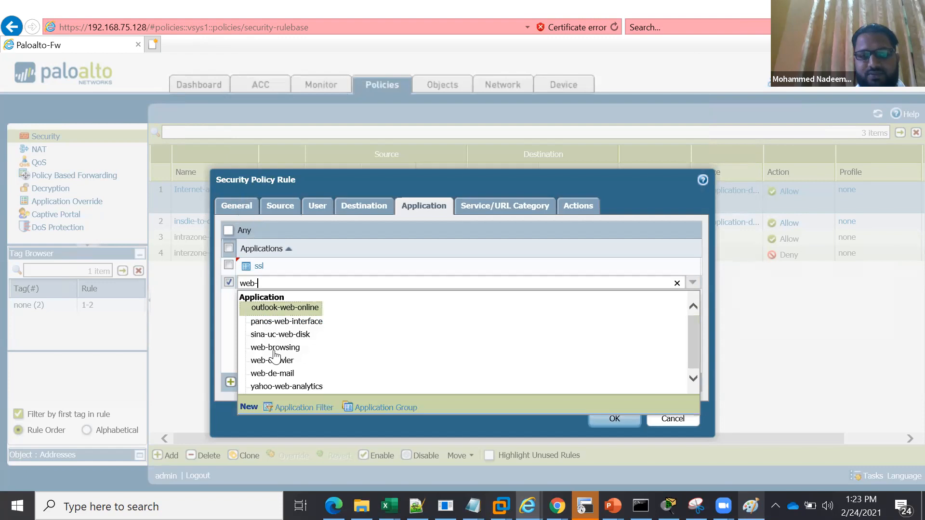
click(278, 350)
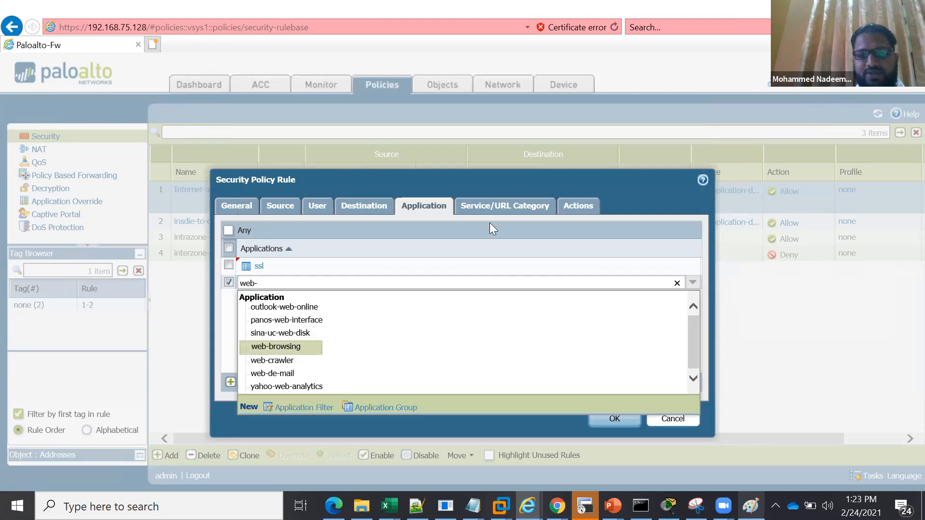
Keep the default service and the Allow action for the dmz-to-internet rule, and save it
click(508, 206)
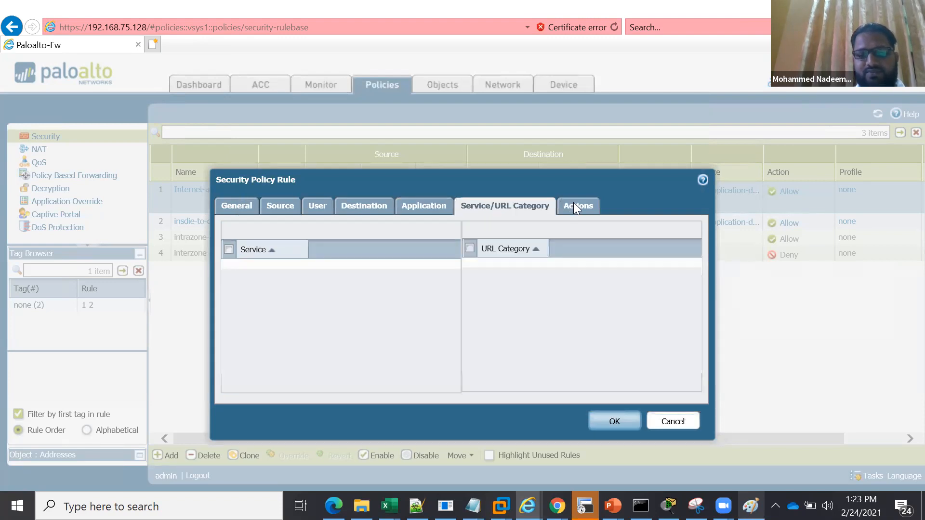
click(576, 206)
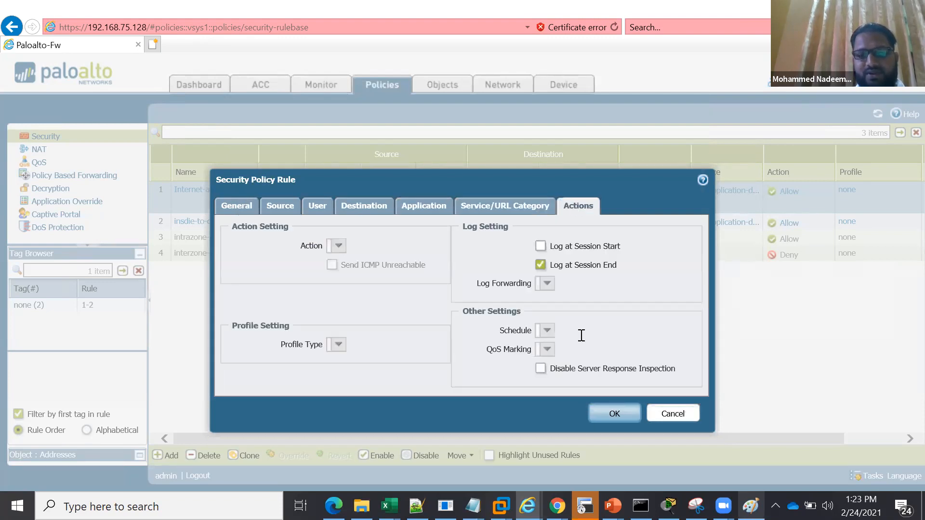
click(612, 411)
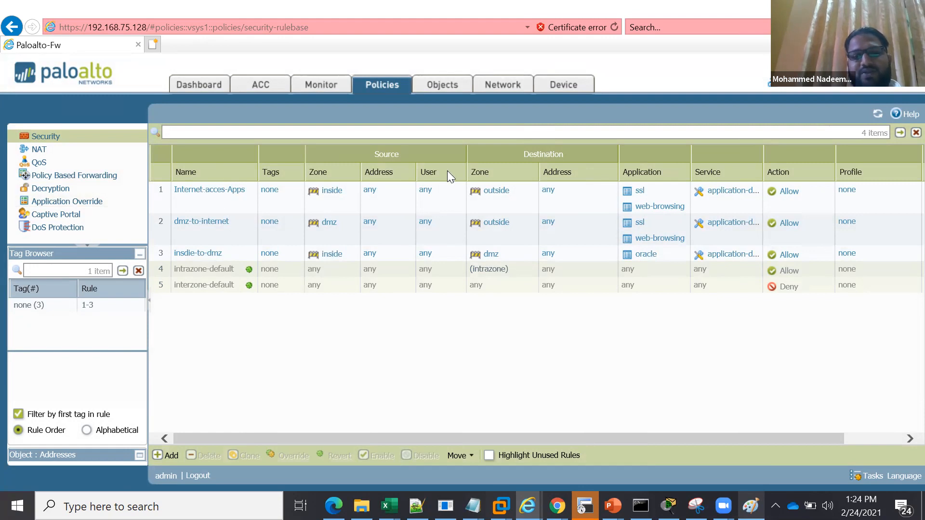
Start a new tag object named internet
click(448, 87)
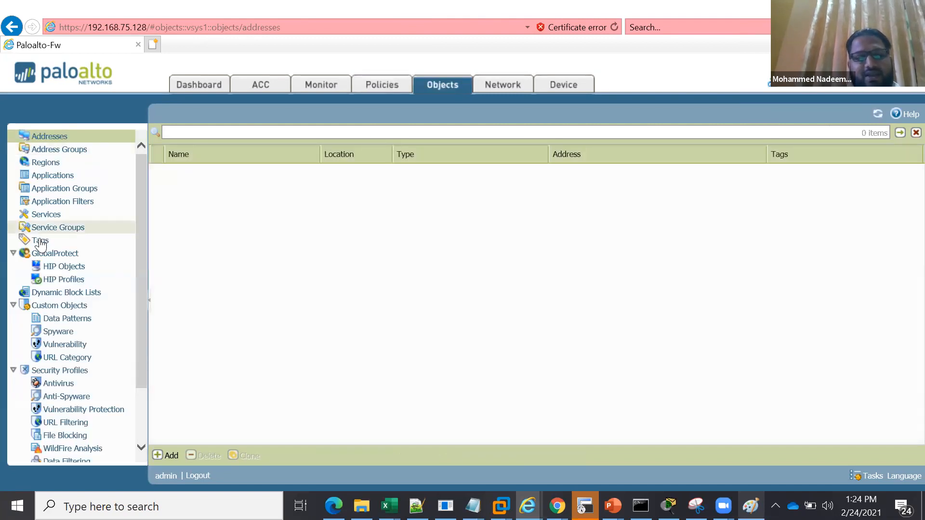
click(41, 242)
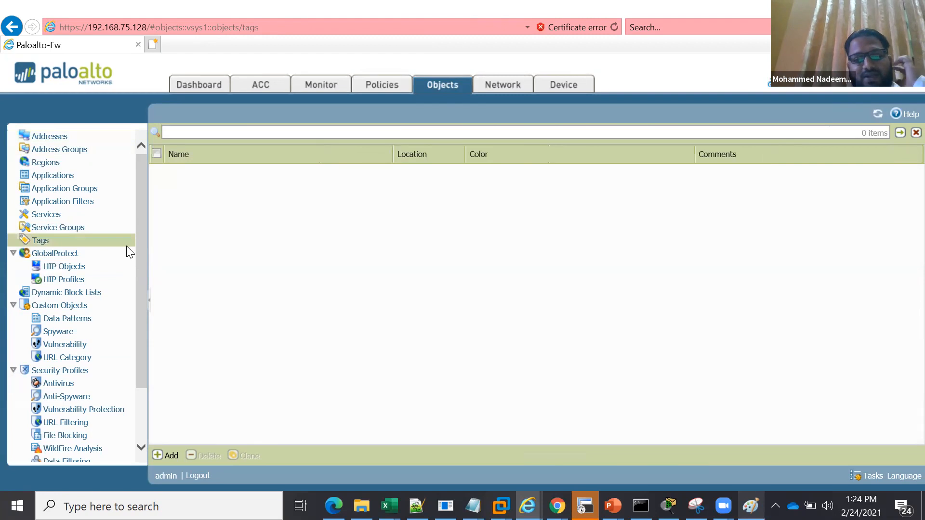
click(172, 456)
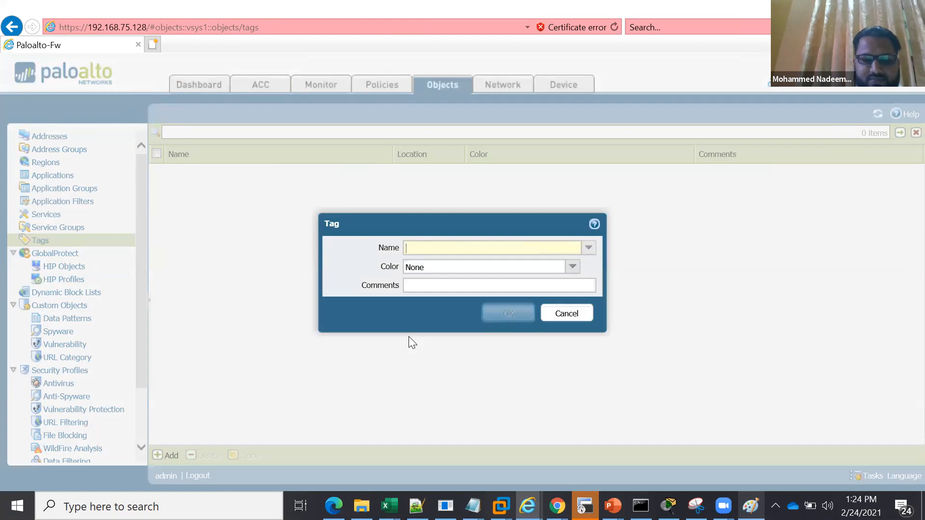
text(interne)
key(BackSpace)
key(BackSpace)
key(BackSpace)
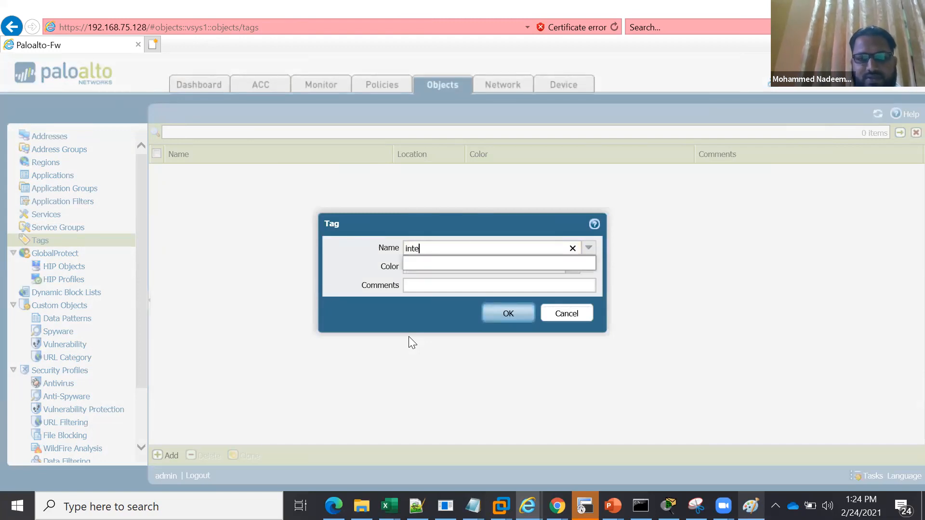
key(BackSpace)
key(BackSpace)
key(BackSpace)
key(BackSpace)
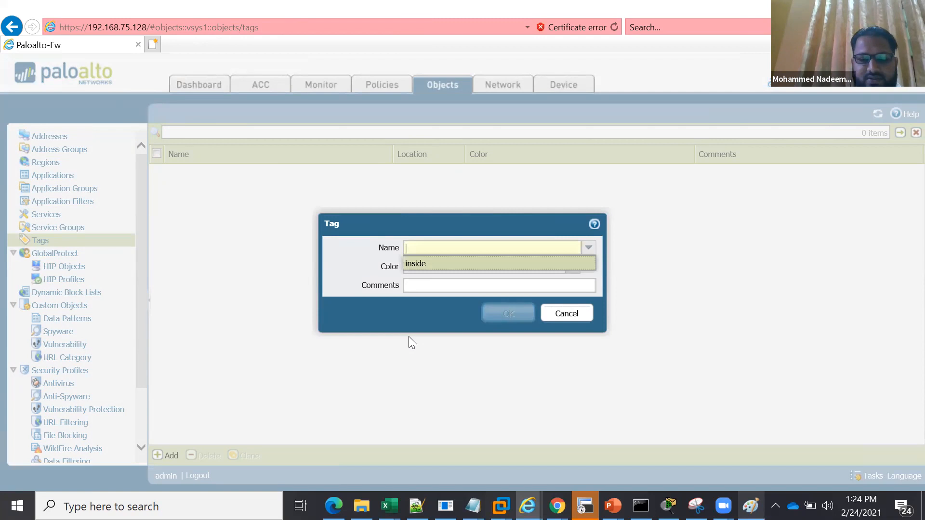
text(internet)
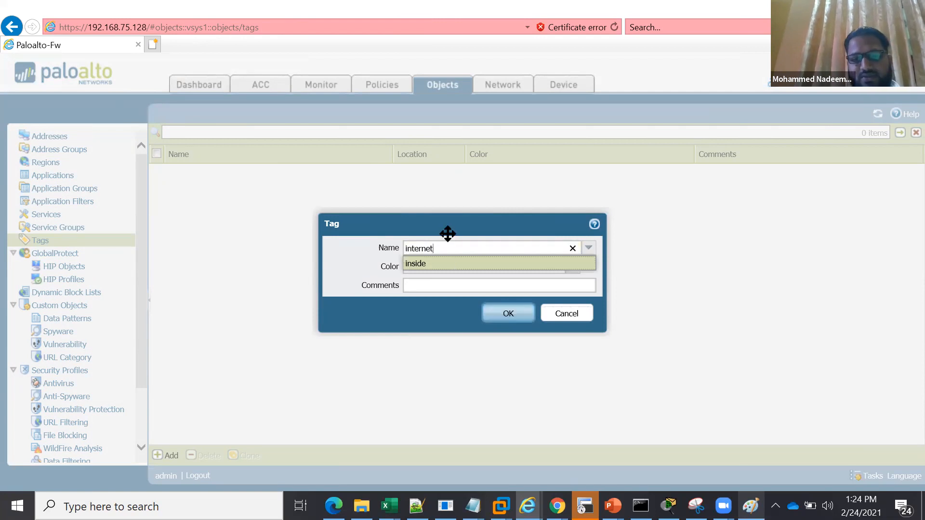
Give the internet tag the color Red and the comment "internet access", and save it
click(440, 267)
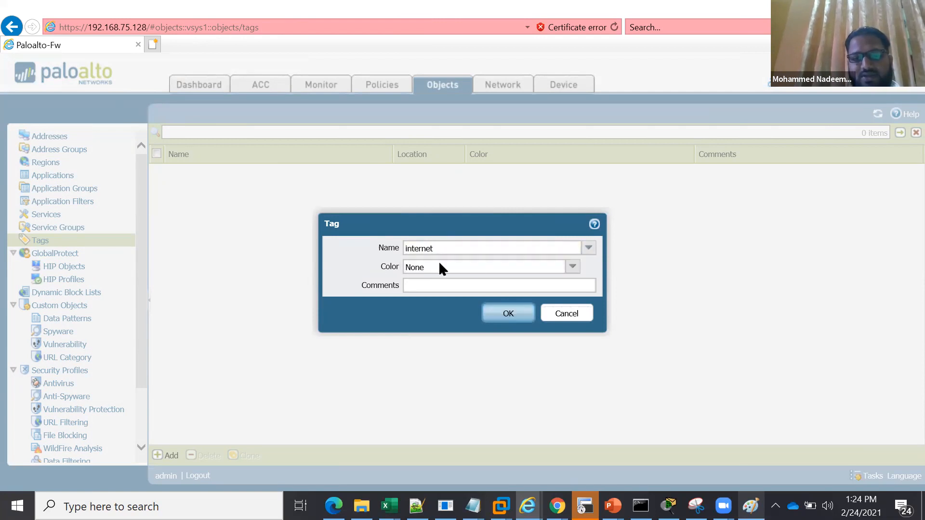
click(573, 269)
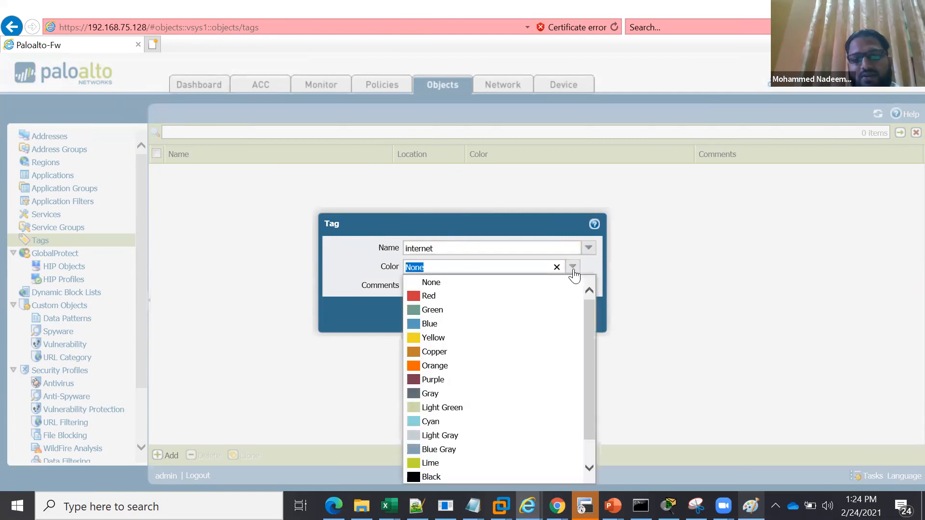
click(424, 302)
click(519, 283)
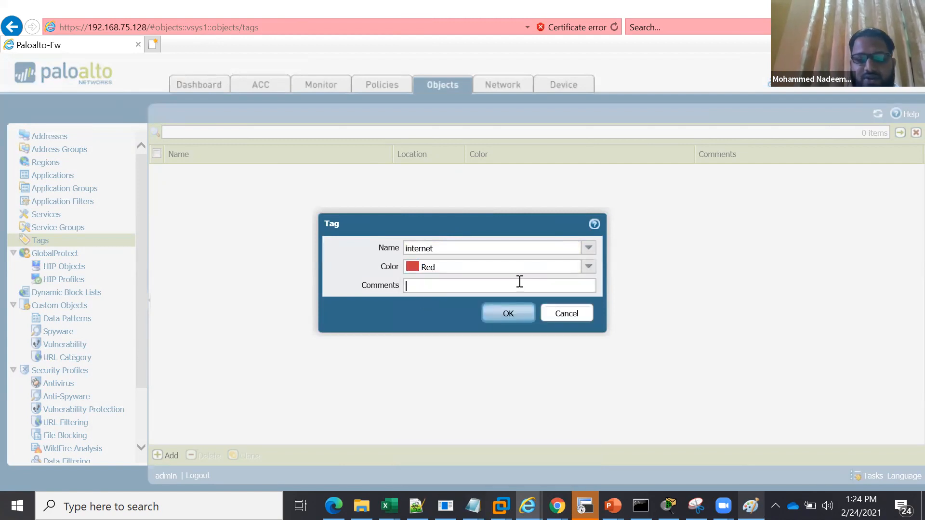
text(intern)
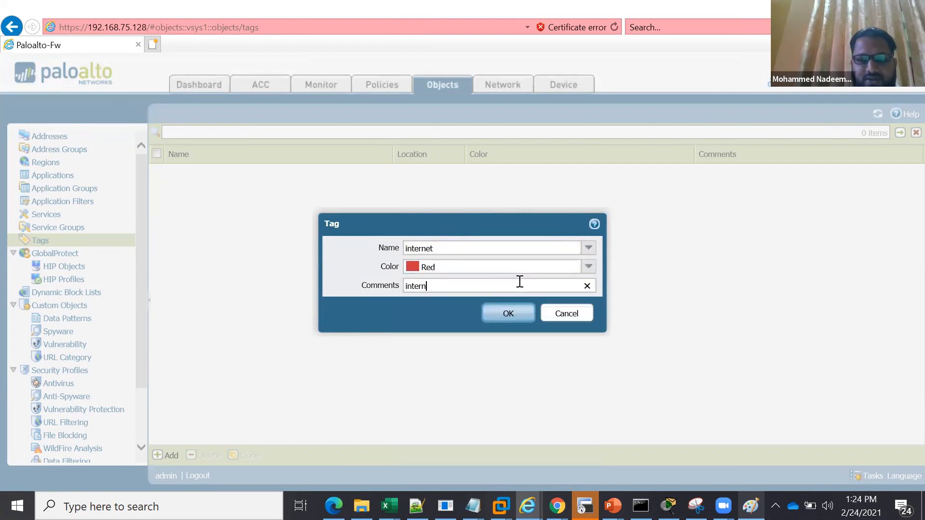
text(et access)
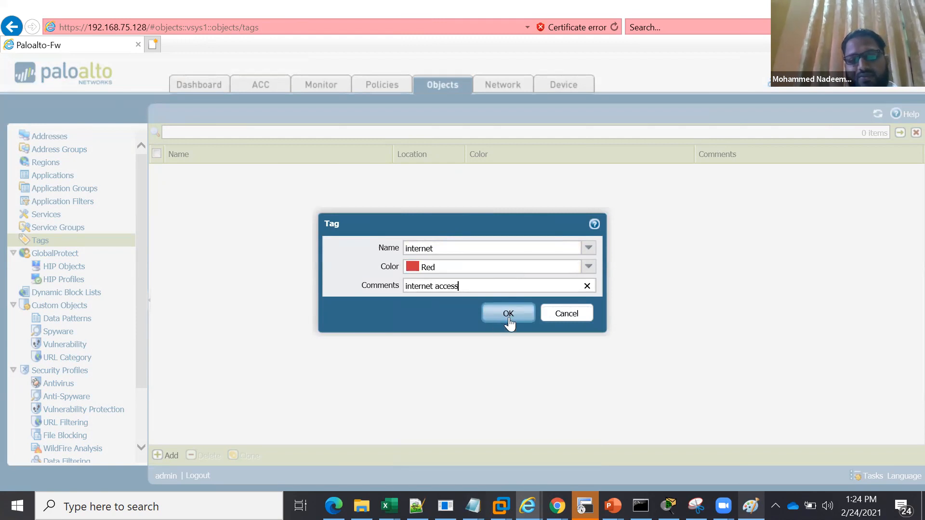
click(506, 313)
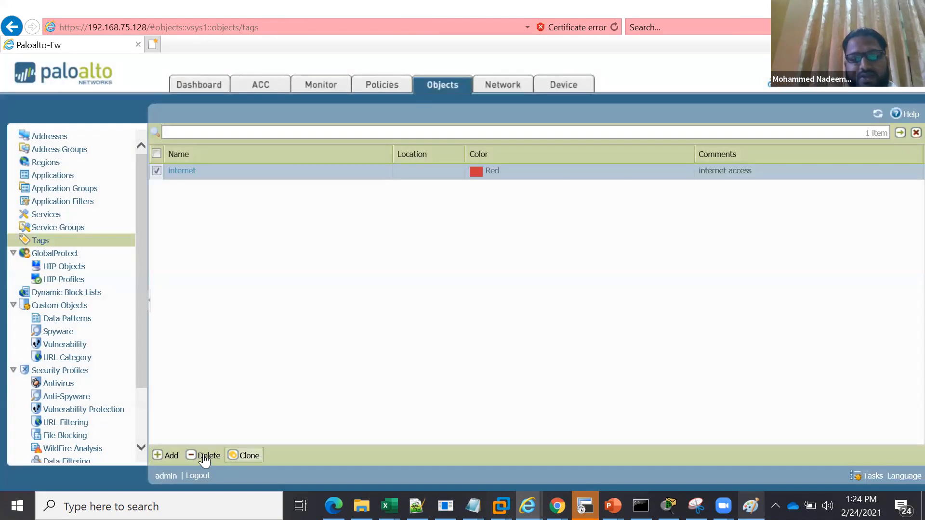
Create a tag named oracle with the color Orange and the comment "oracle servers"
click(170, 456)
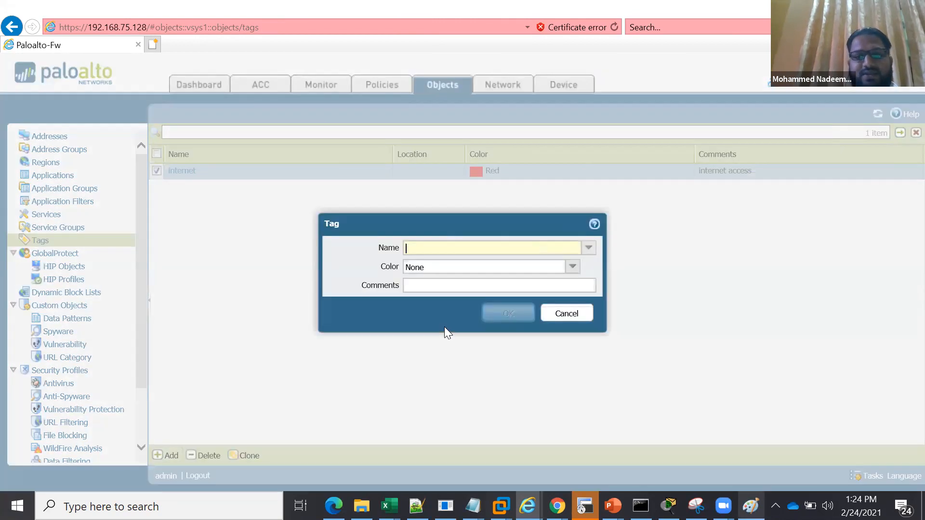
text(oracle)
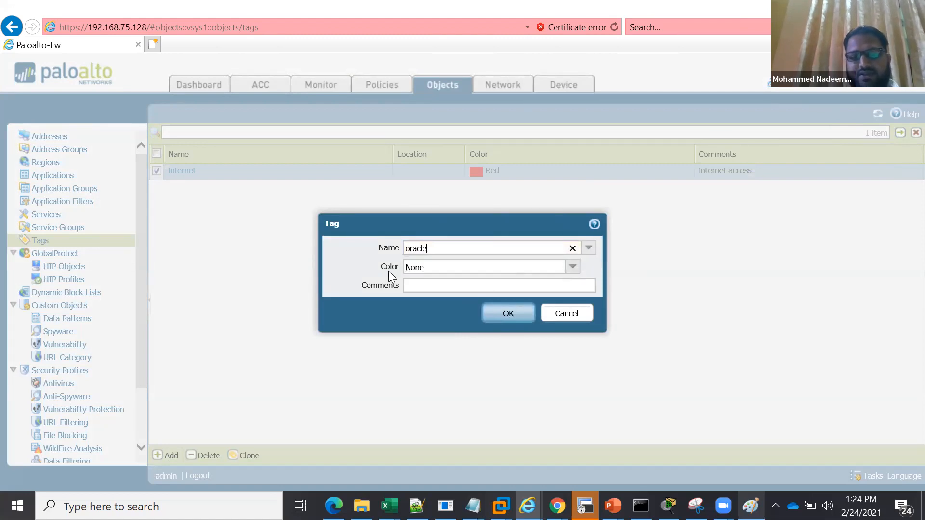
click(572, 266)
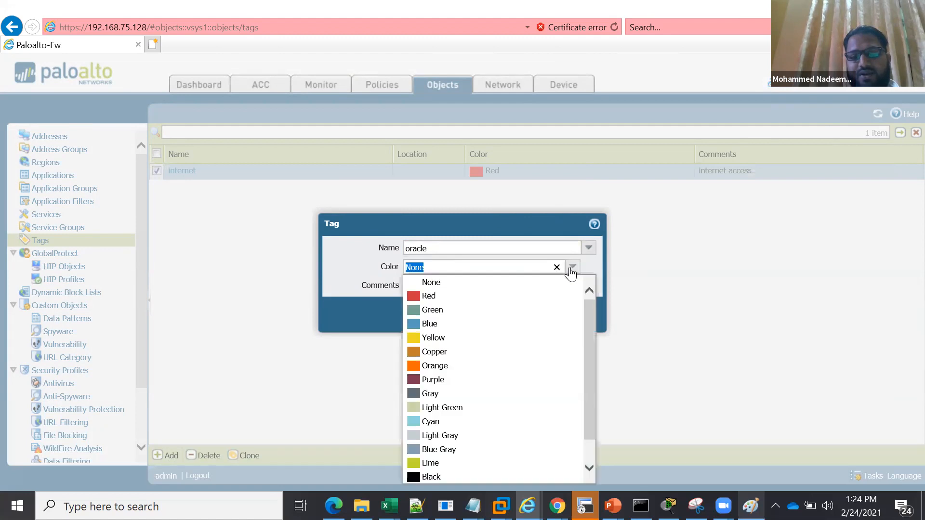
click(418, 366)
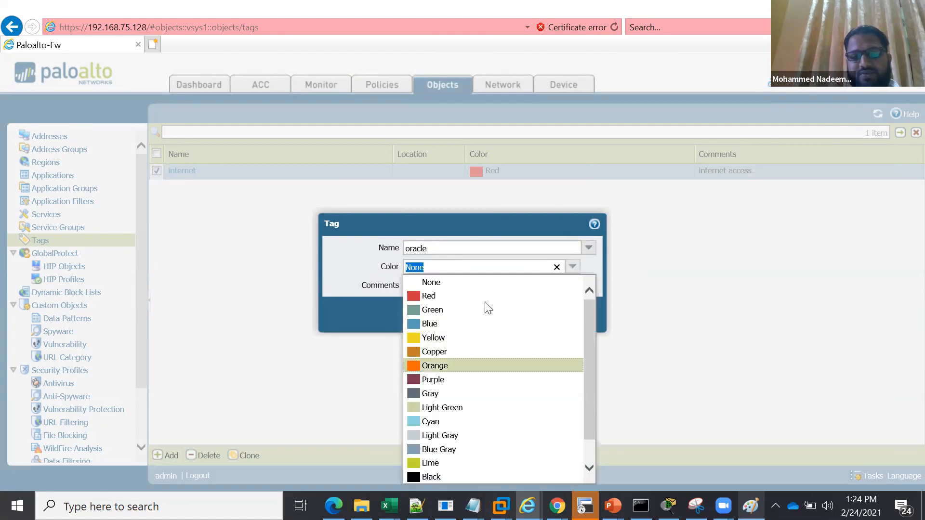
click(481, 289)
text(or)
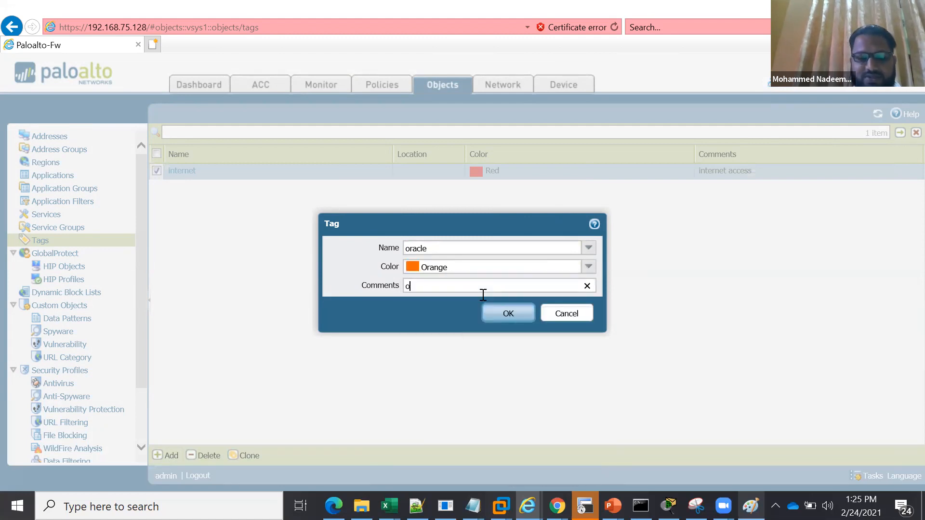
text(acle server)
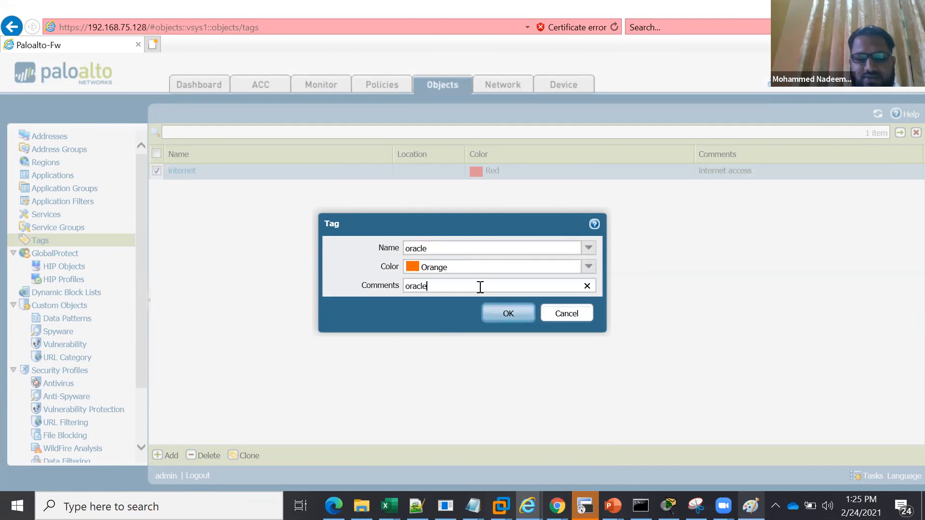
text(s)
click(506, 320)
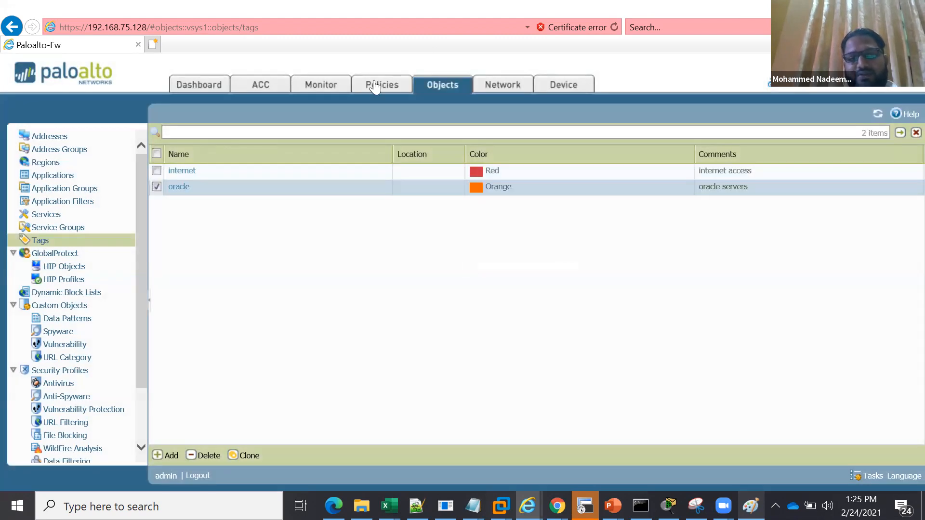
Assign the internet tag to the Internet-acces-Apps security rule
click(375, 85)
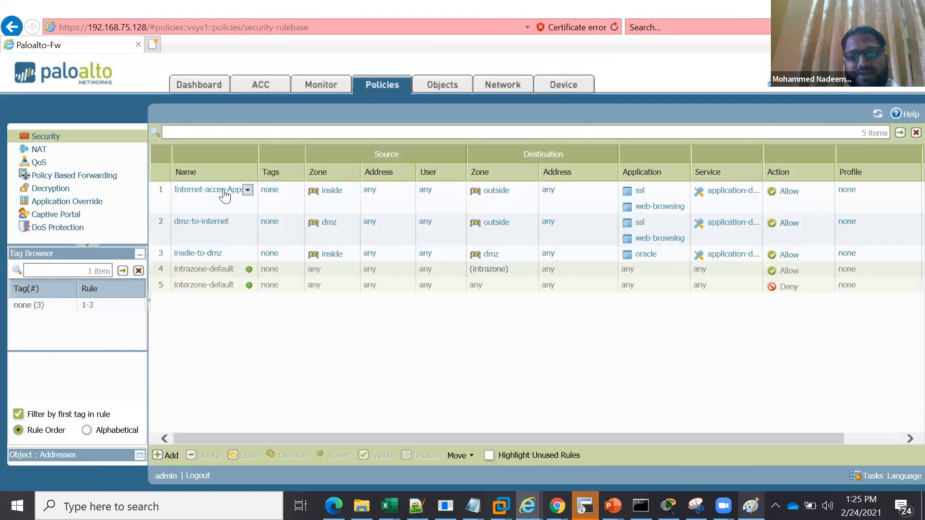
click(271, 191)
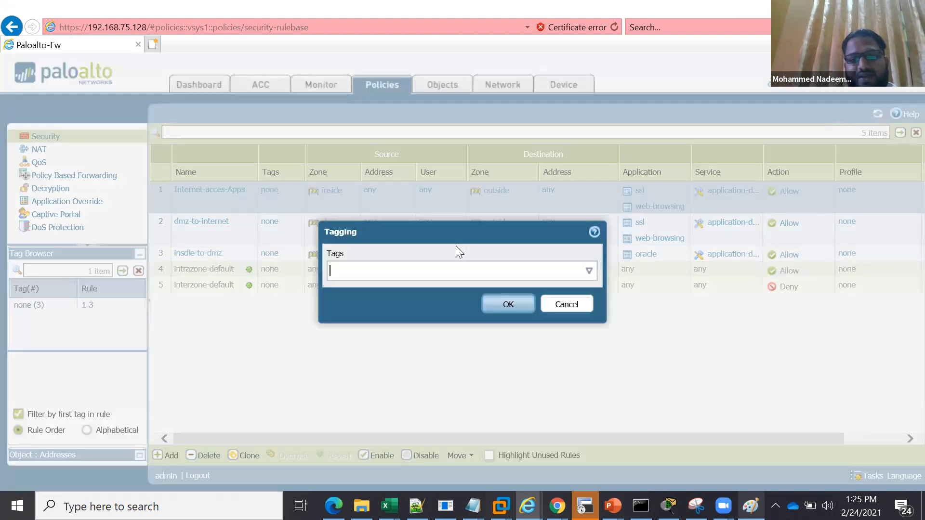
click(588, 272)
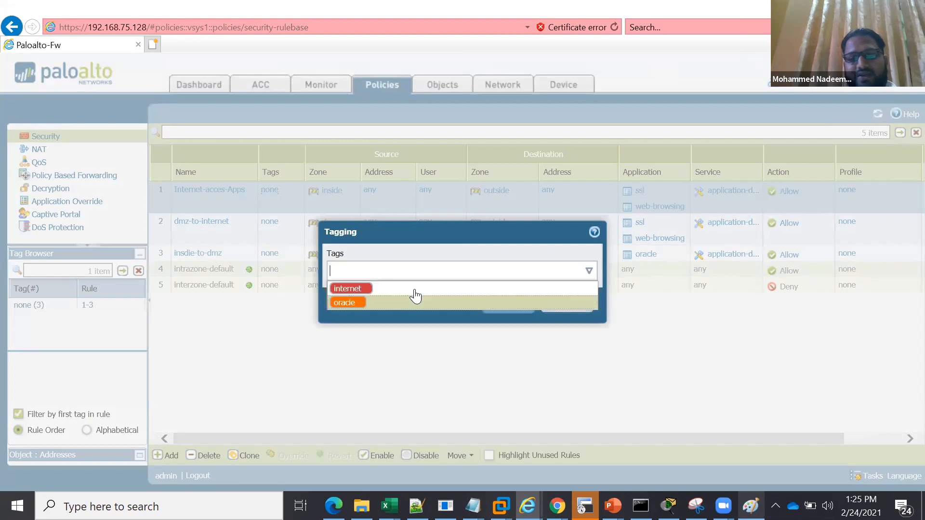
click(408, 289)
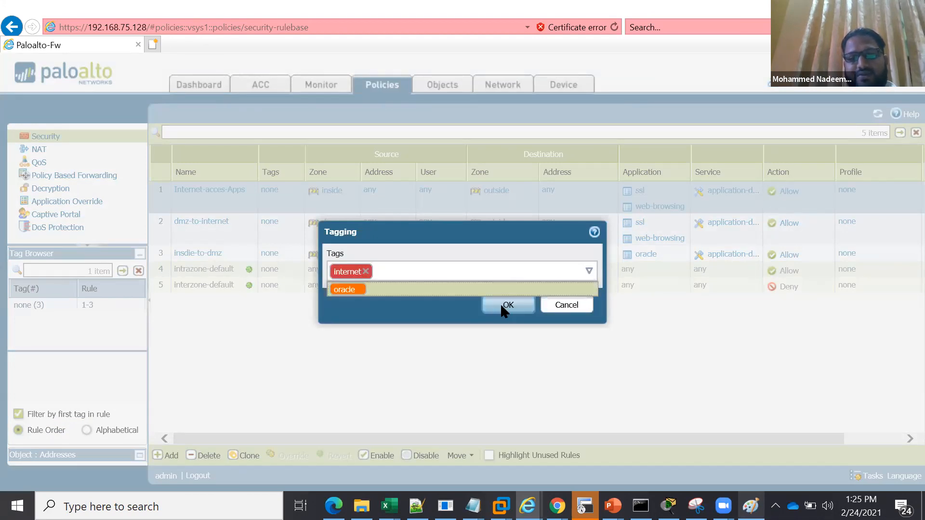
click(506, 305)
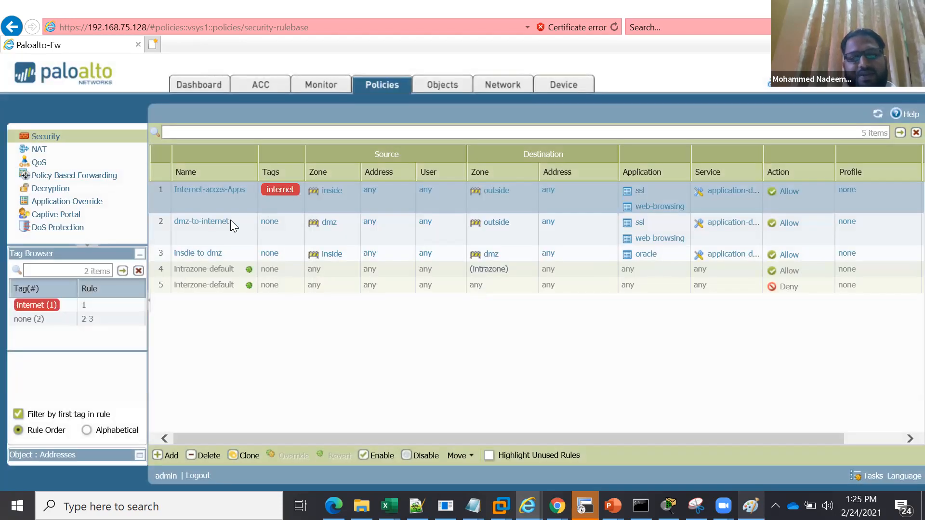
Assign the internet tag to the dmz-to-internet security rule
click(267, 220)
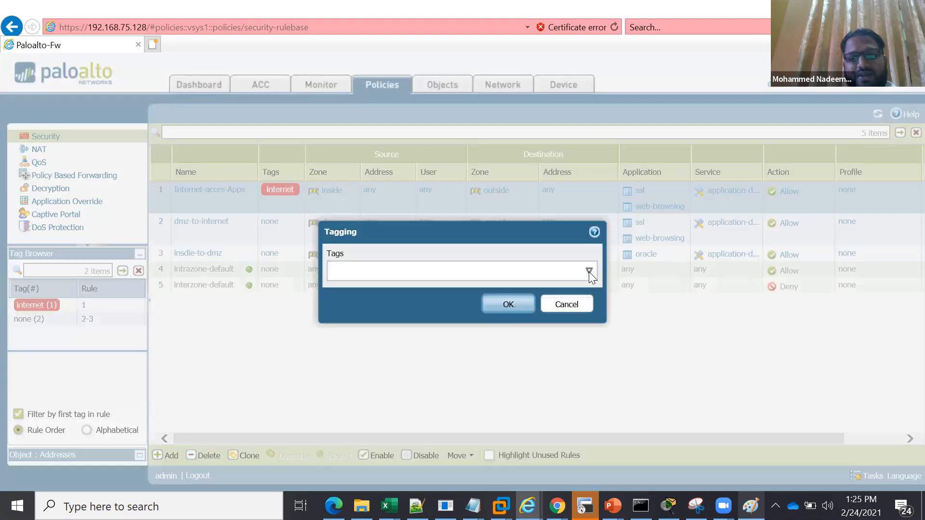
click(589, 272)
click(436, 289)
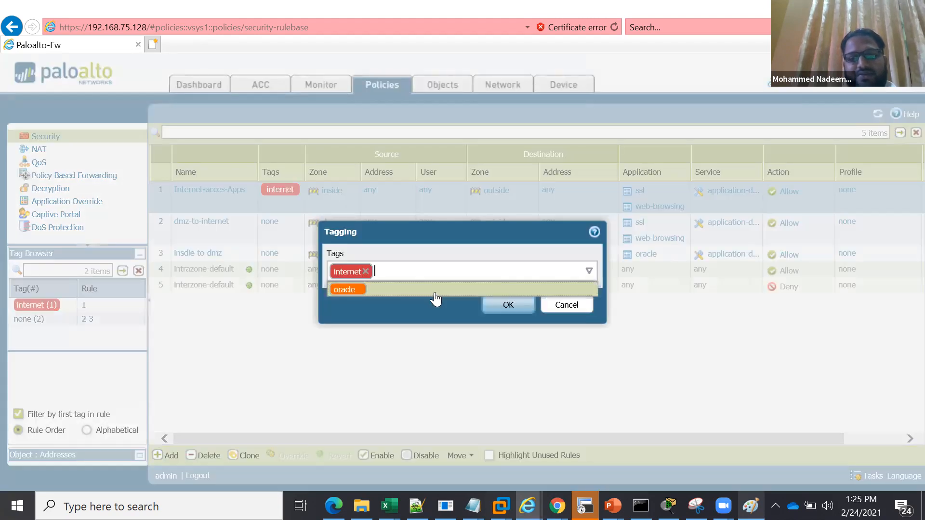
click(499, 305)
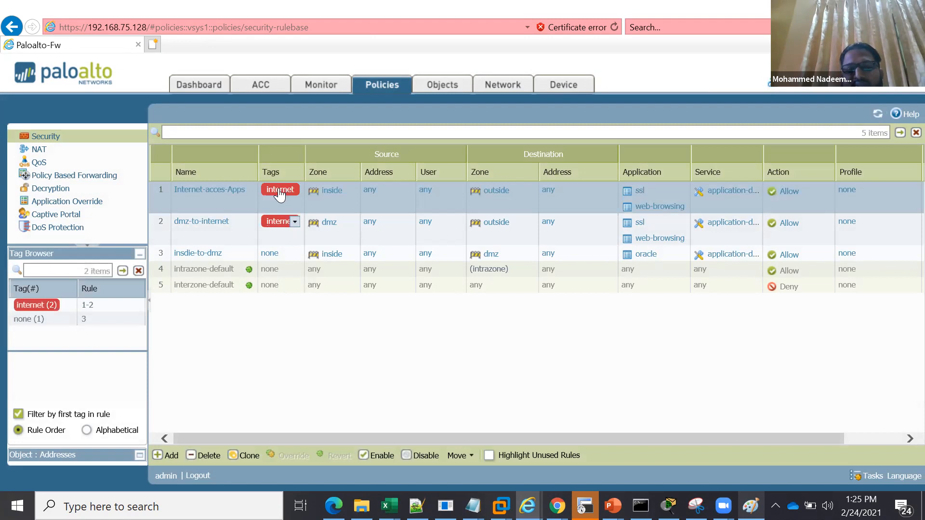
Assign the oracle tag to the insdie-to-dmz security rule
click(269, 252)
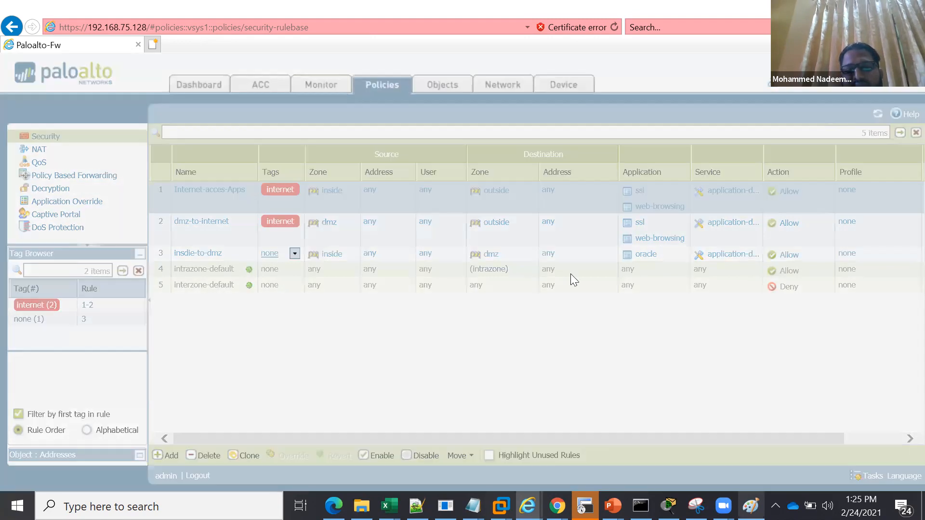
click(588, 271)
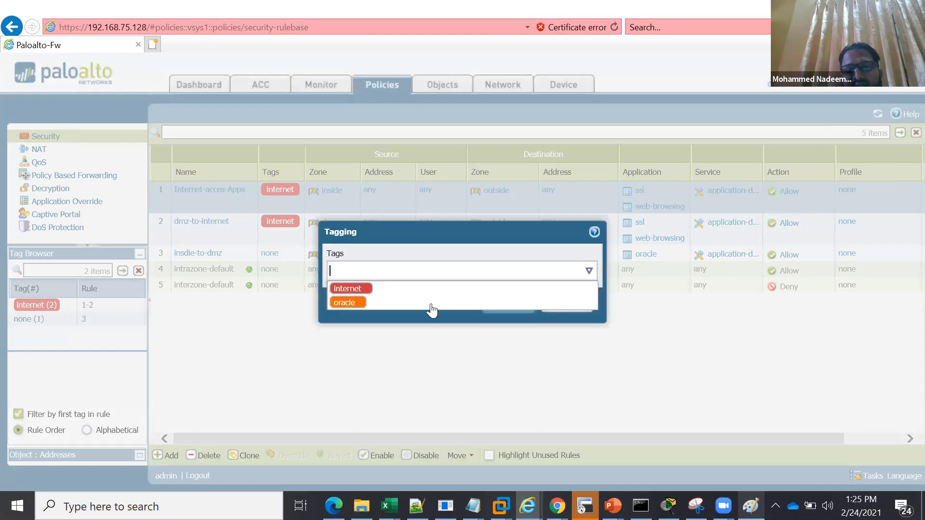
click(499, 304)
click(499, 305)
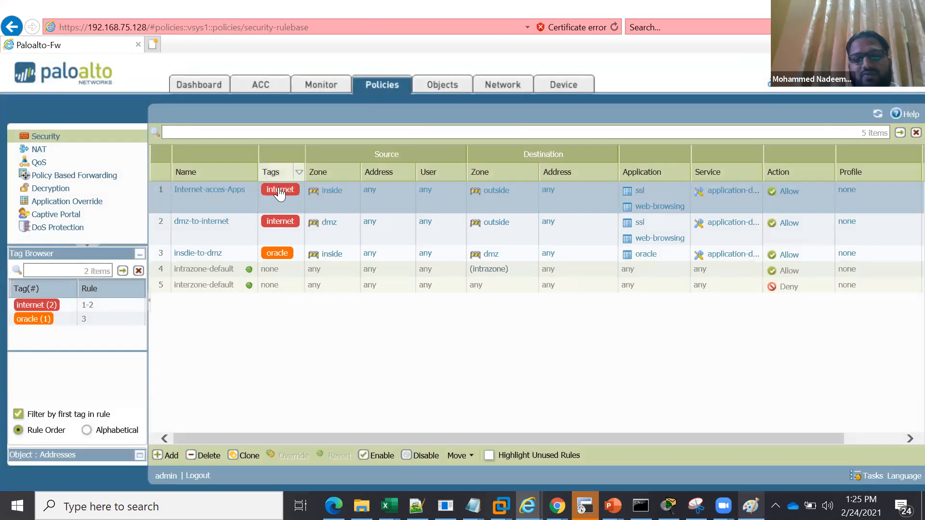
Filter the security rules by the internet tag to review them, and clear the filter
drag(279, 193, 307, 134)
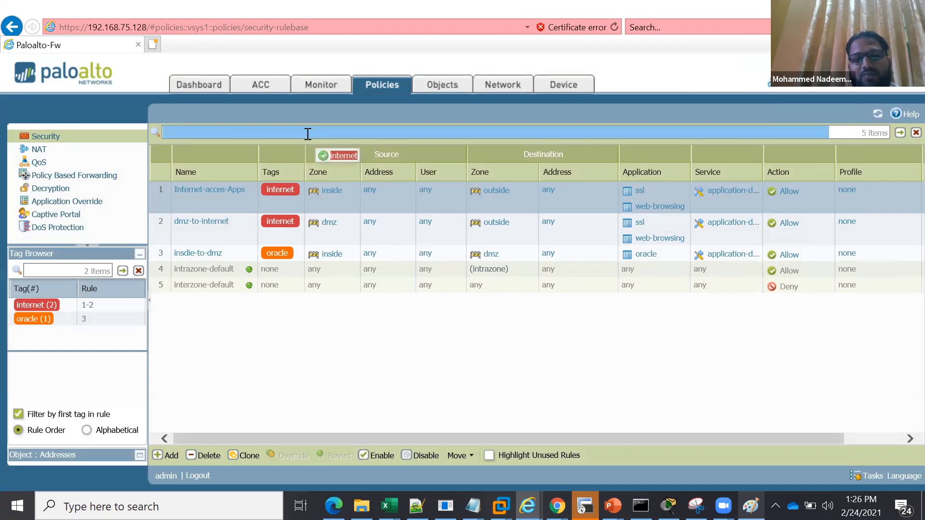
drag(308, 134, 317, 134)
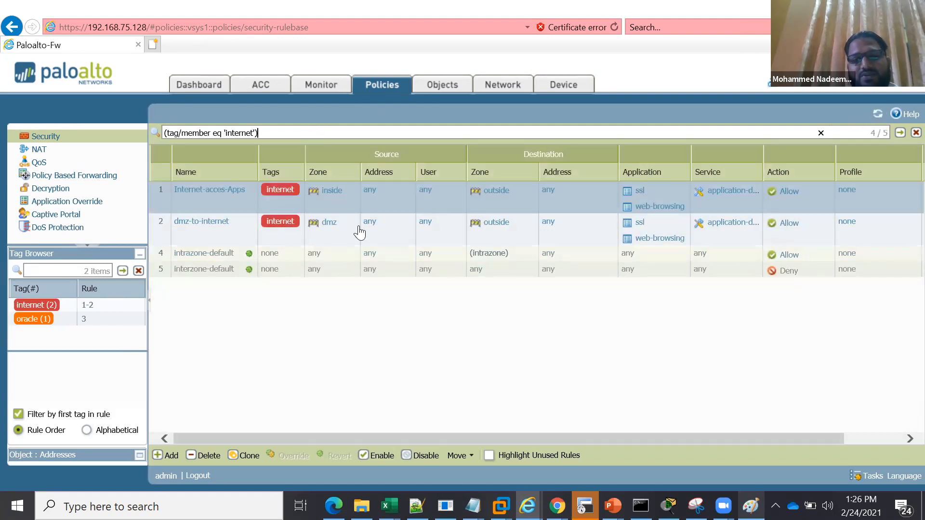
click(284, 221)
click(907, 137)
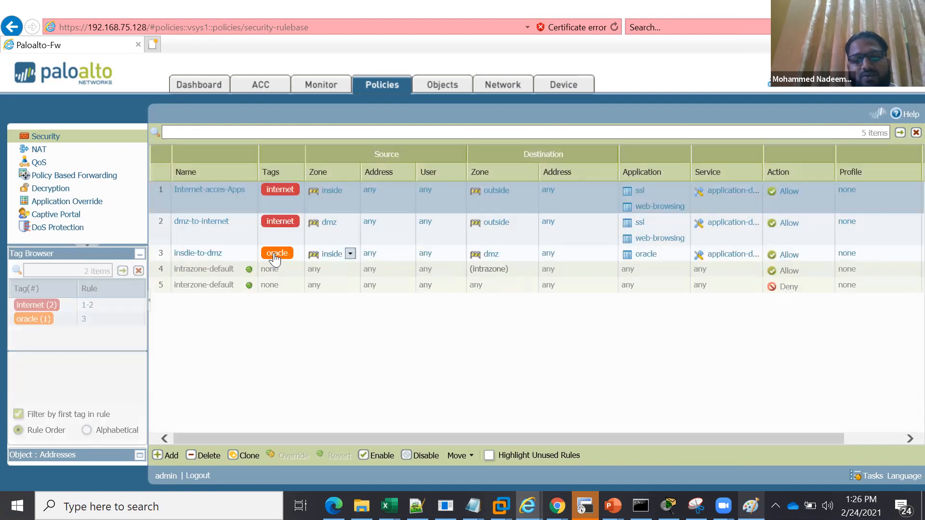
Filter the security rules by the oracle tag, using (tag/member eq 'oracle')
drag(274, 259, 308, 130)
drag(874, 106, 874, 107)
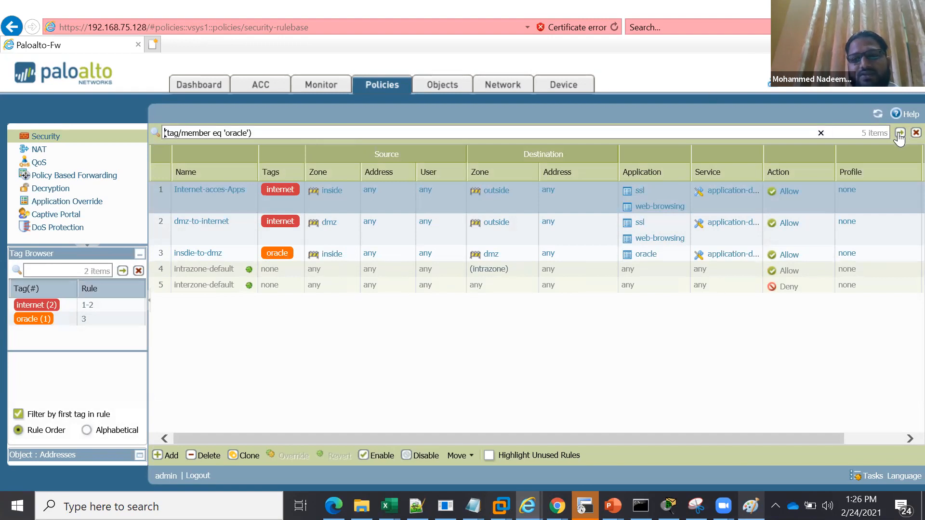
click(899, 135)
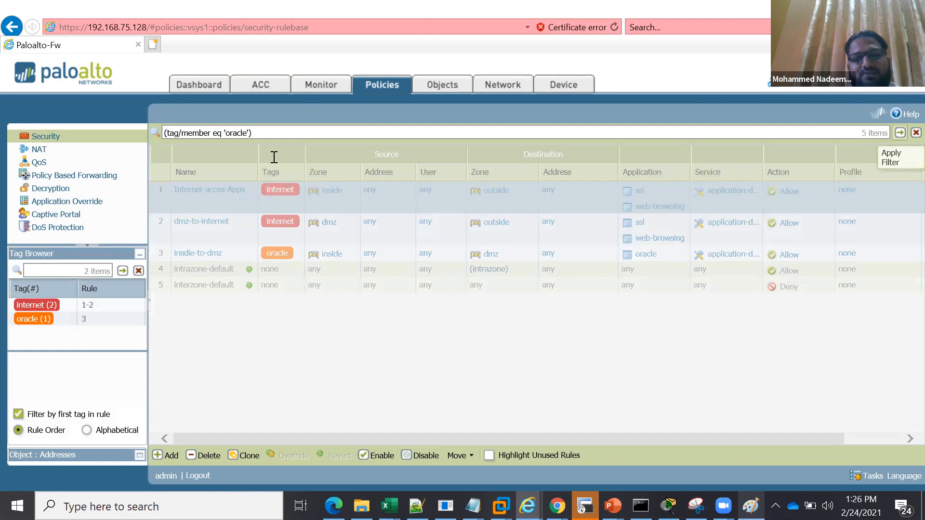
Clear the oracle tag filter from the security rules so the full rulebase is listed
key(ctrl+a)
key(BackSpace)
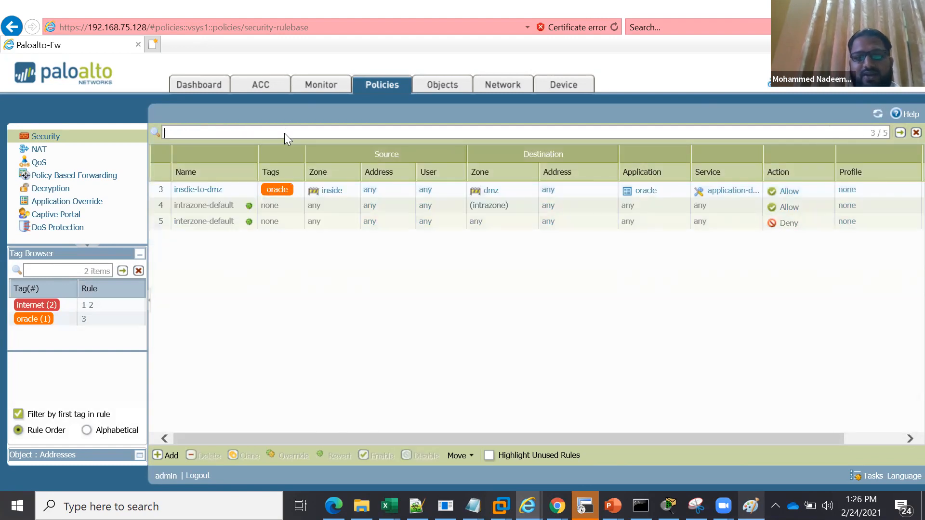
key(Return)
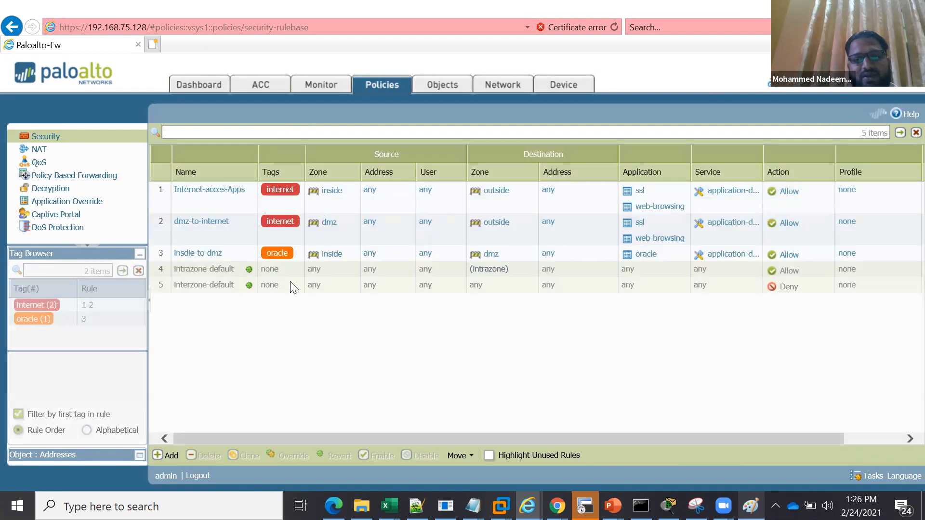
Examine the firewall's address, address group and service object lists, and return to the policies
click(436, 92)
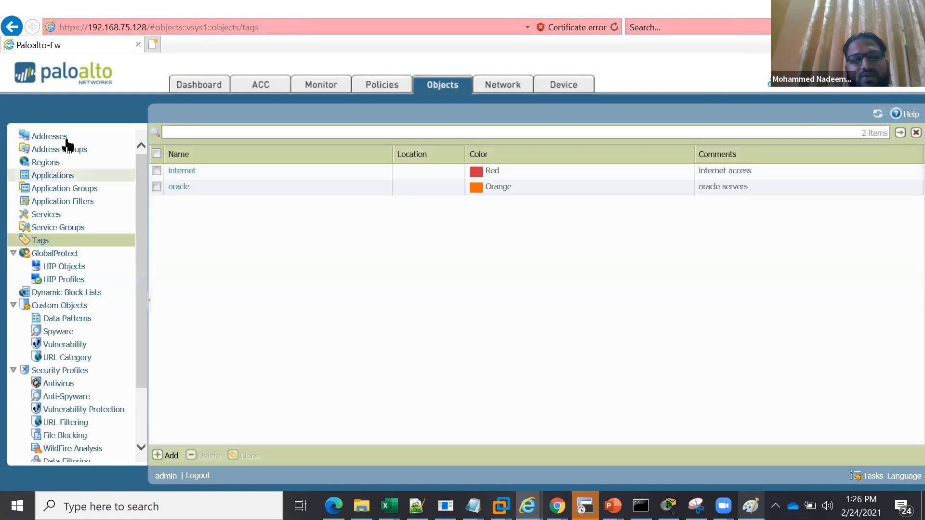
click(67, 138)
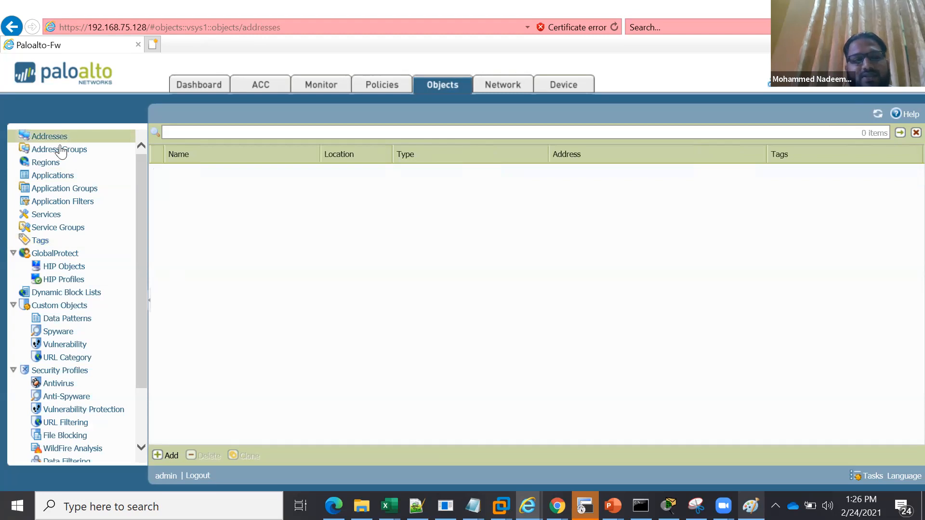
click(58, 152)
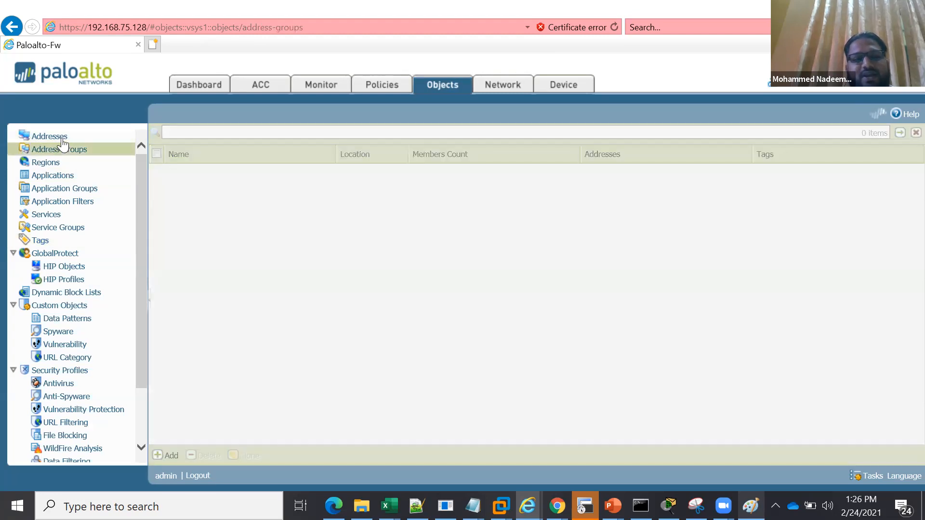
click(62, 137)
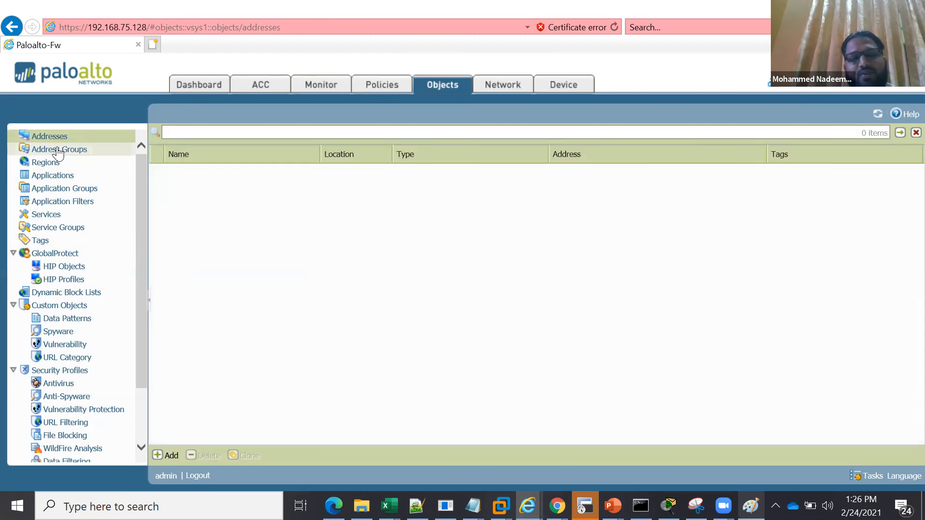
click(59, 154)
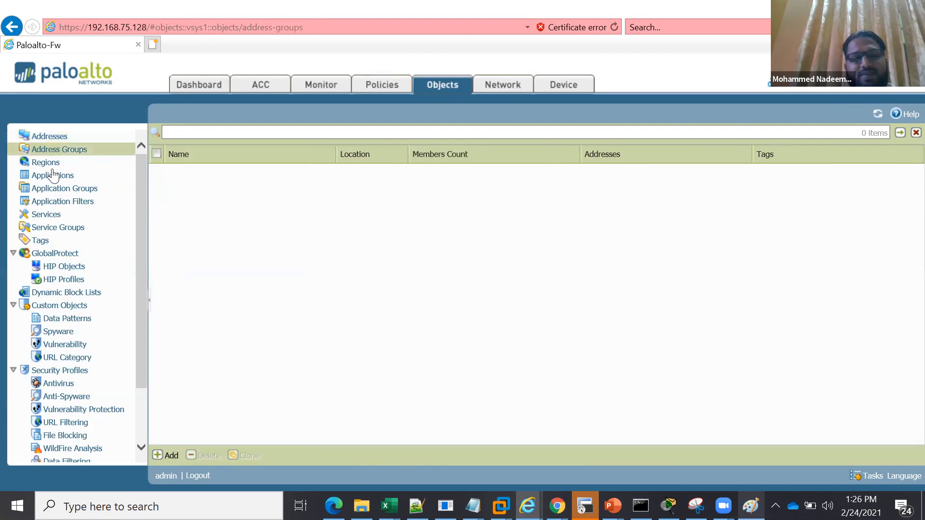
click(45, 215)
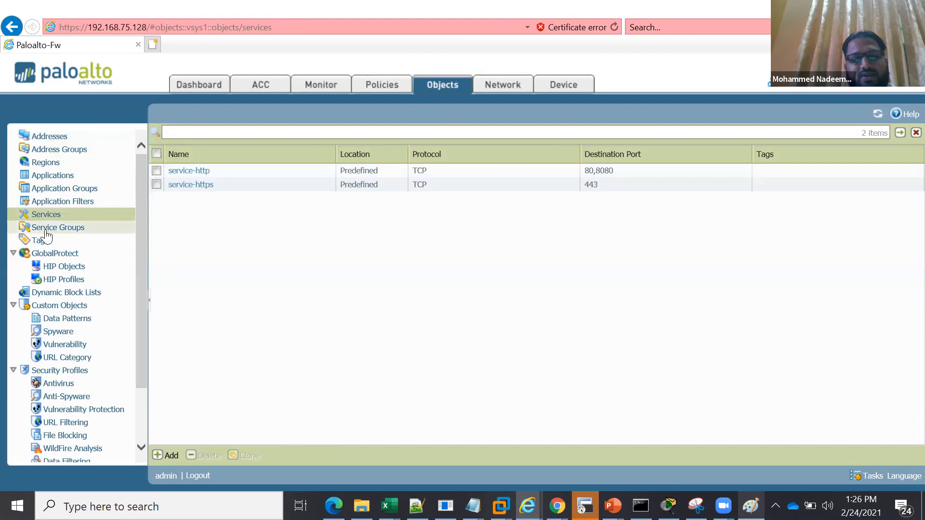
click(56, 140)
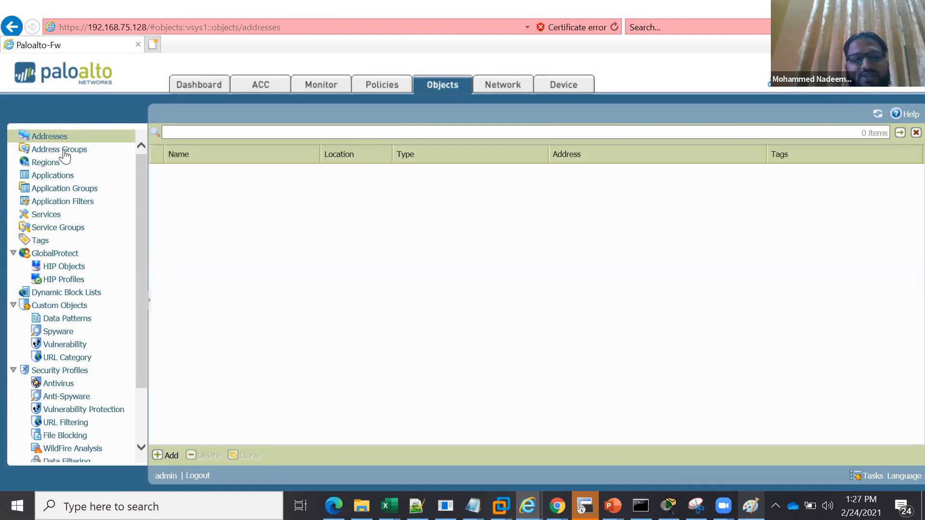
click(380, 88)
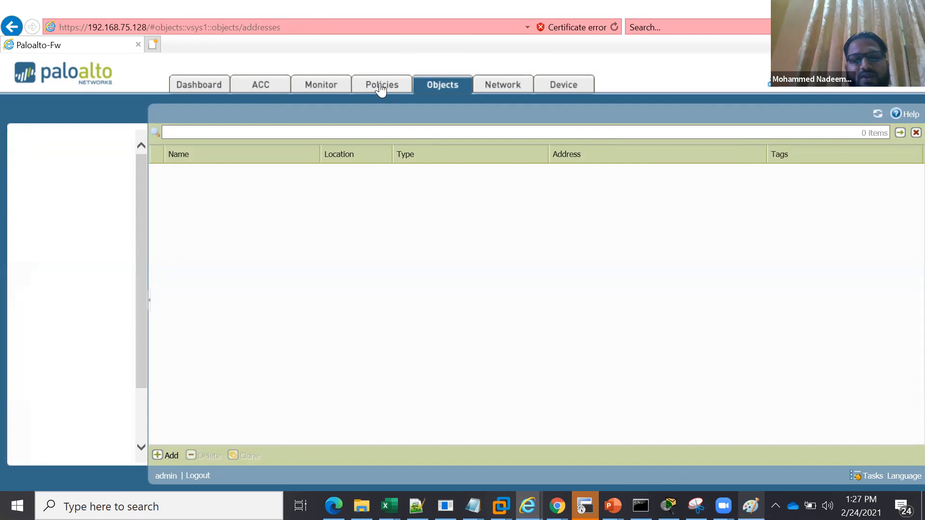
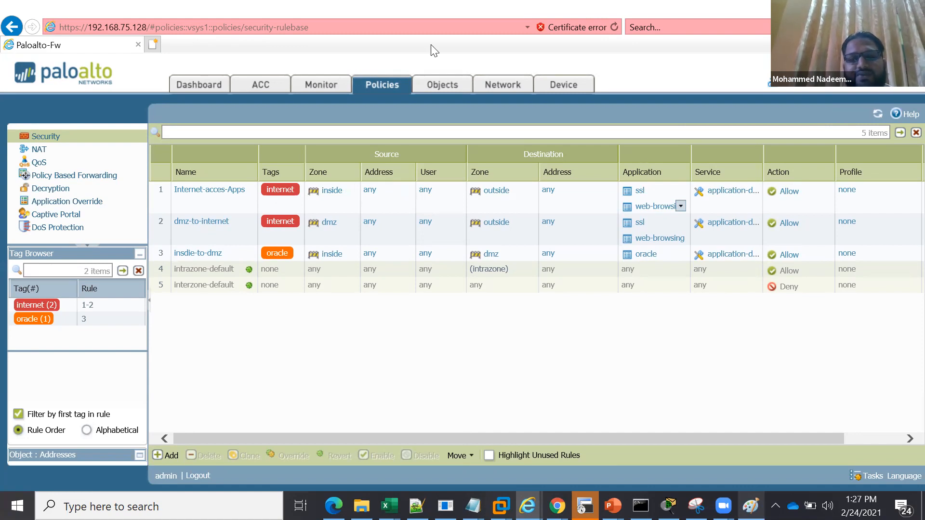
Start a new address object named h-host1 with the description "host macine"
click(438, 86)
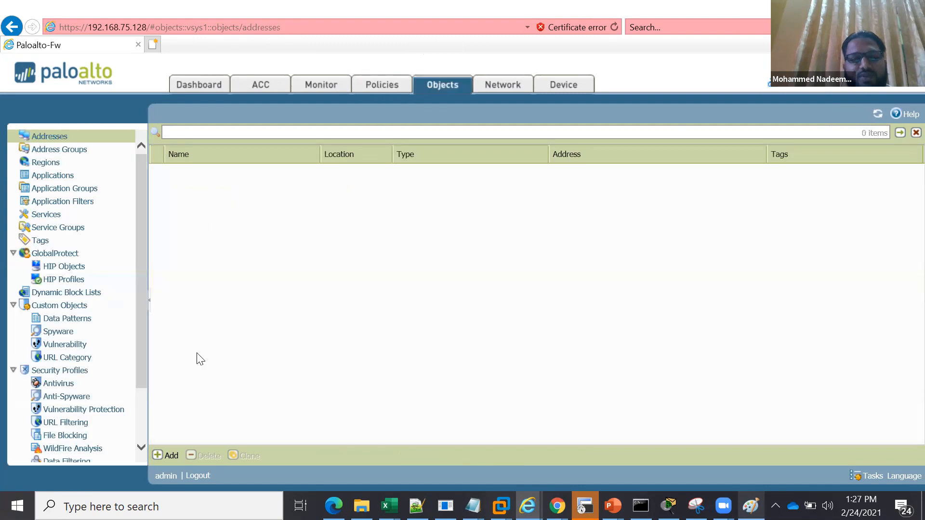
click(171, 456)
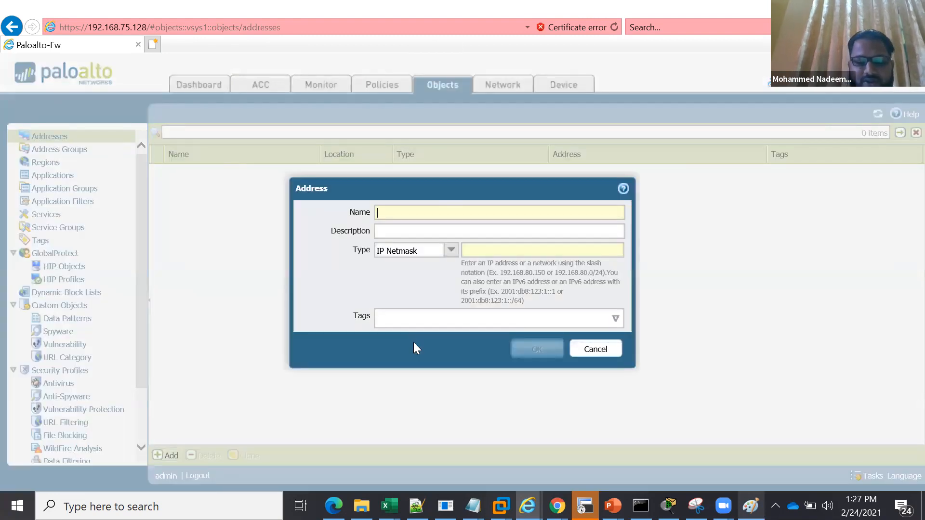
text(h)
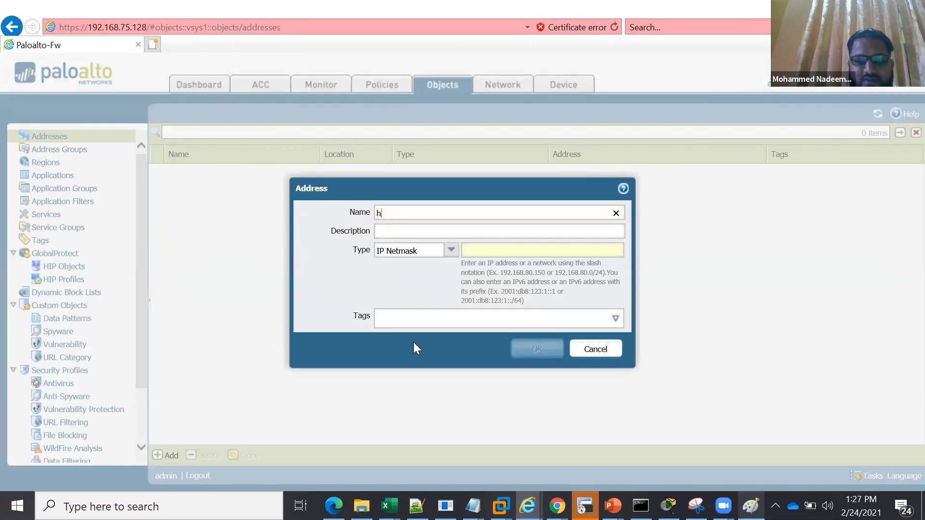
text(0)
key(BackSpace)
text(-host1)
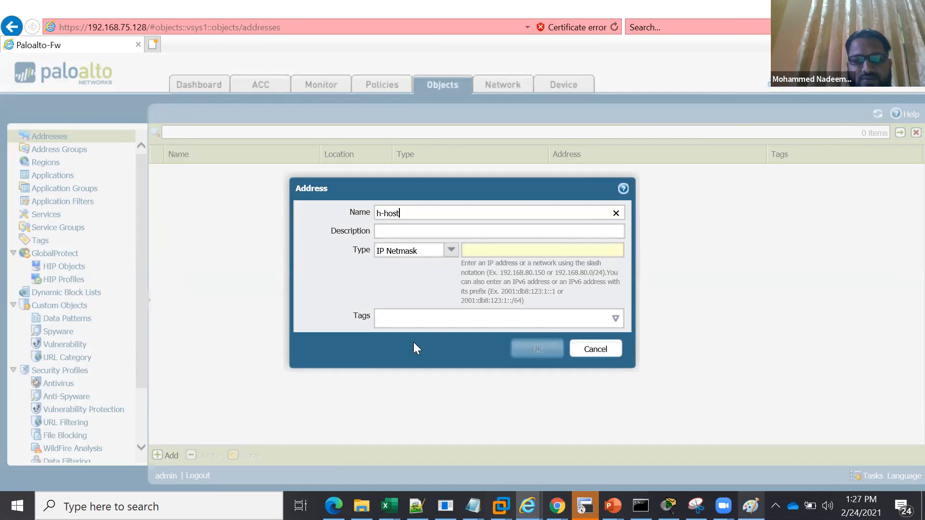
click(477, 237)
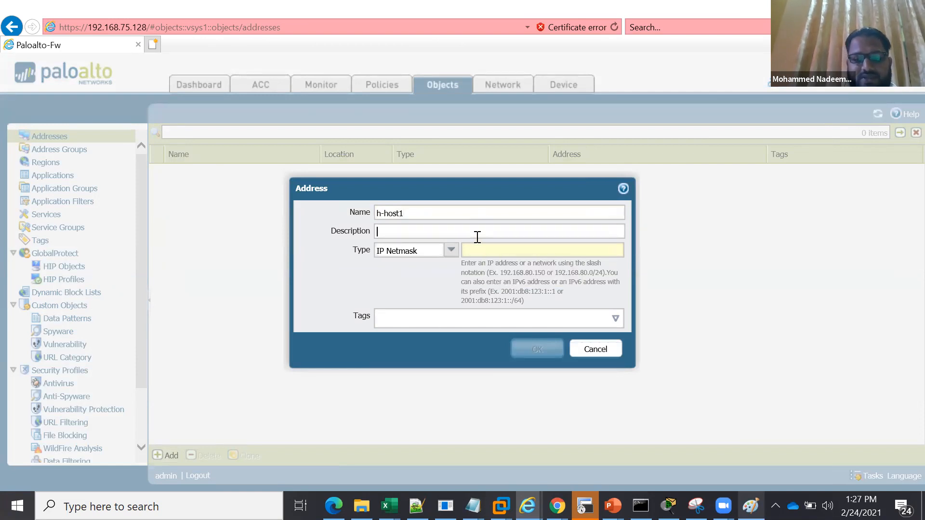
text(host macine)
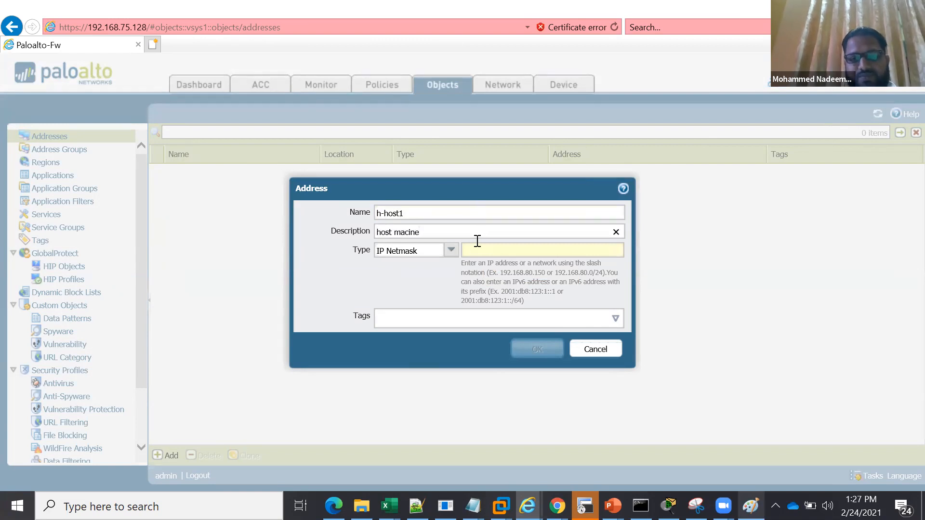
Give the h-host1 address the IP netmask 192.168.10.2 and save the object
click(476, 249)
text(1)
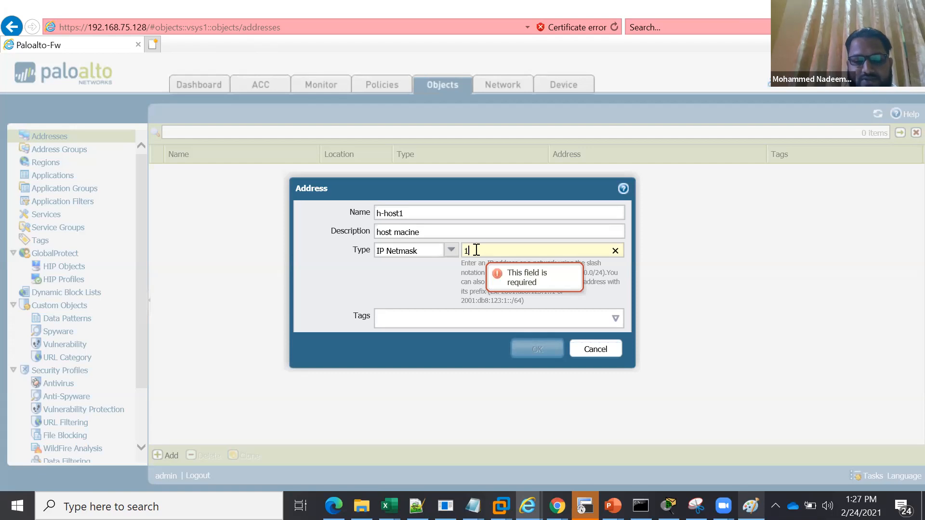
text(92.1)
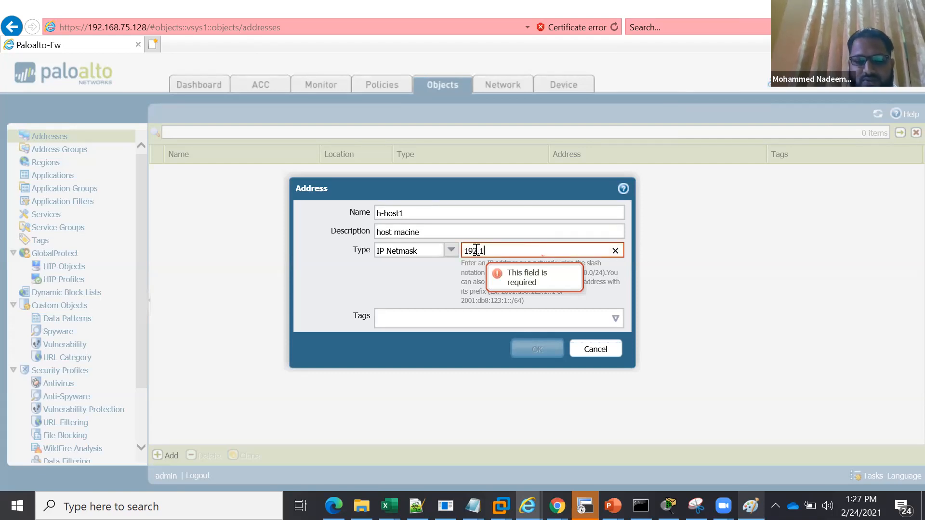
text(68.10.2)
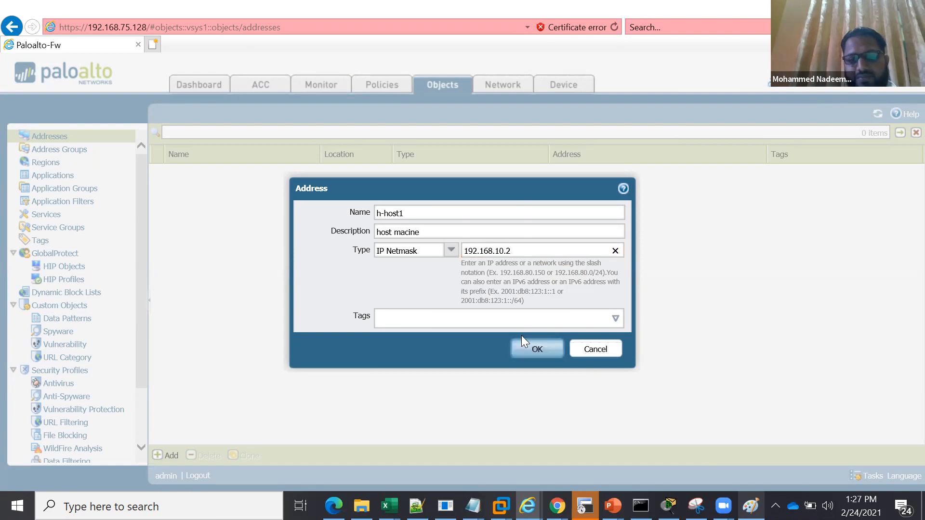
click(538, 349)
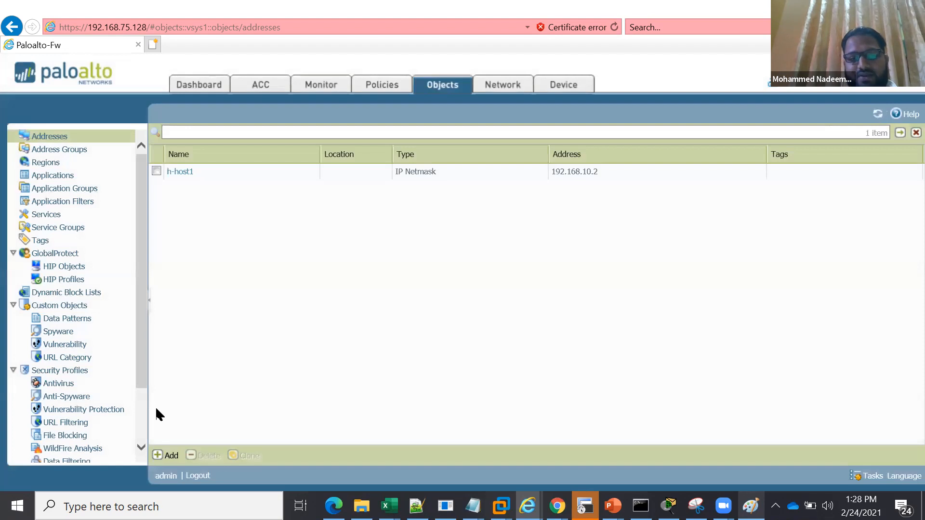
Create a second address object named h-host2 with the IP netmask 192.168.10.2
click(169, 456)
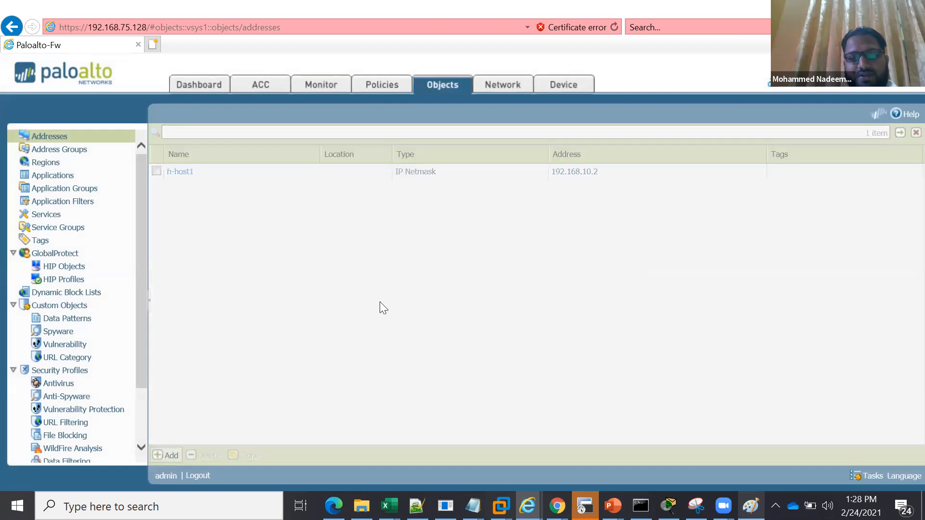
text(h)
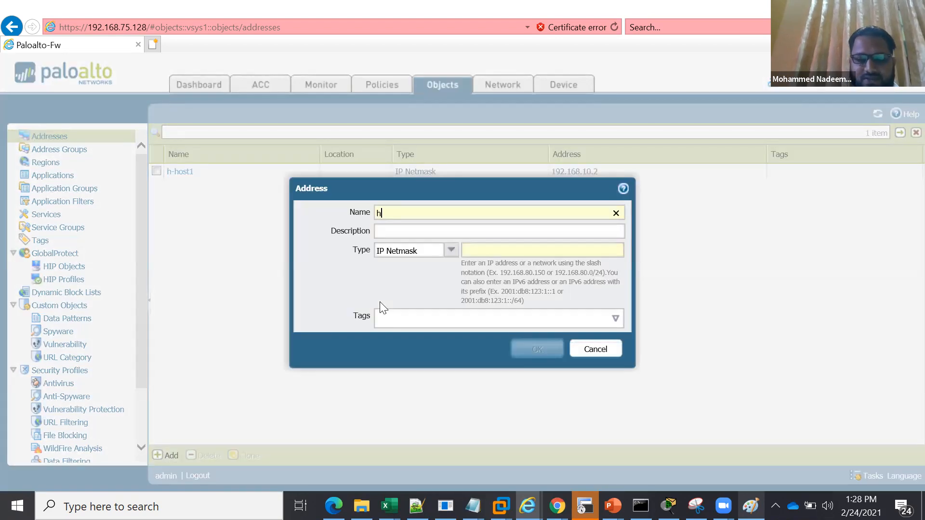
text(-host2)
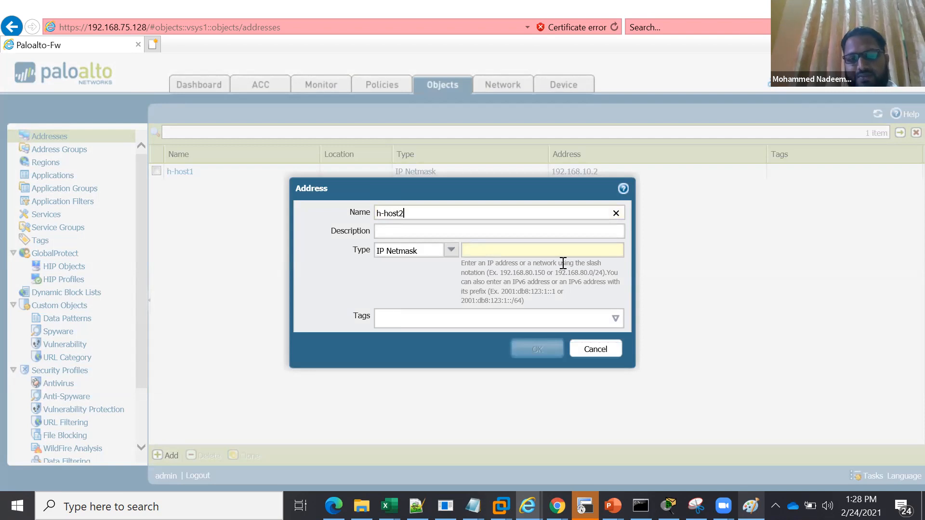
click(515, 251)
text(192.)
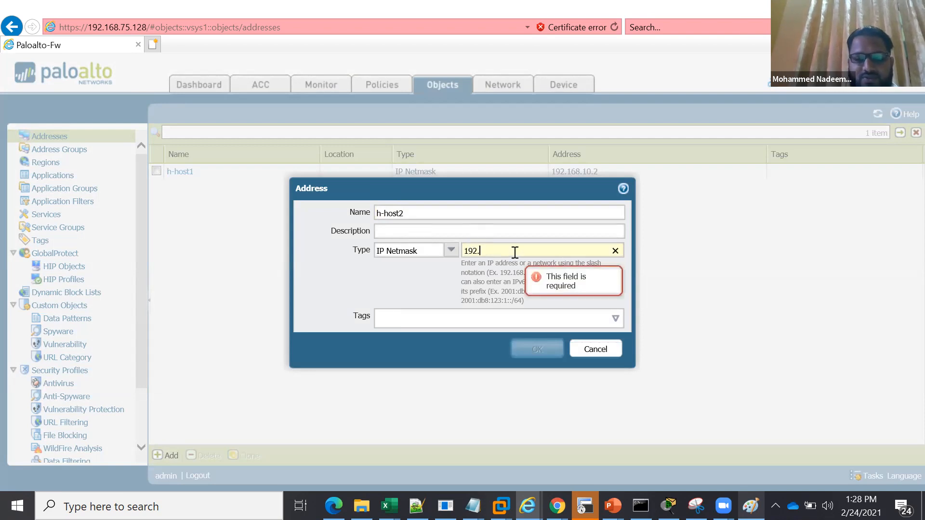
text(168.10.)
text(2)
key(BackSpace)
text(10.2)
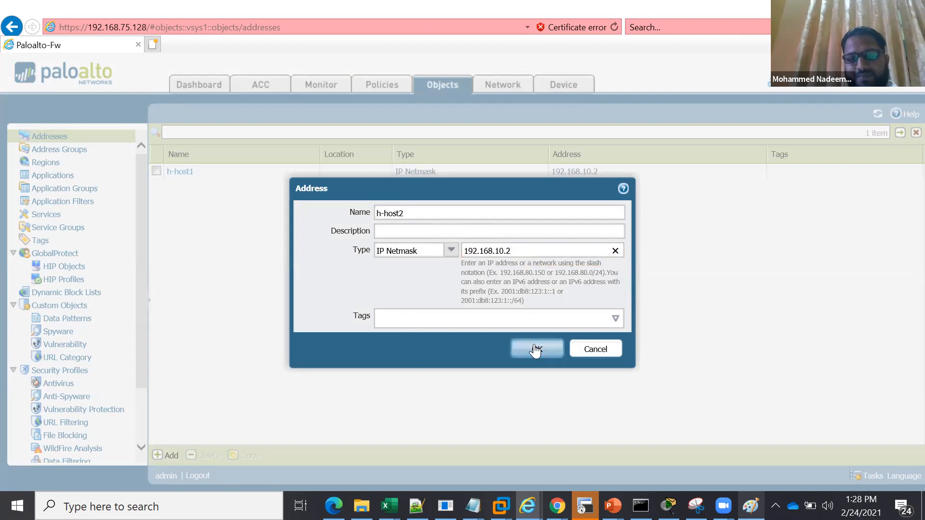
click(535, 350)
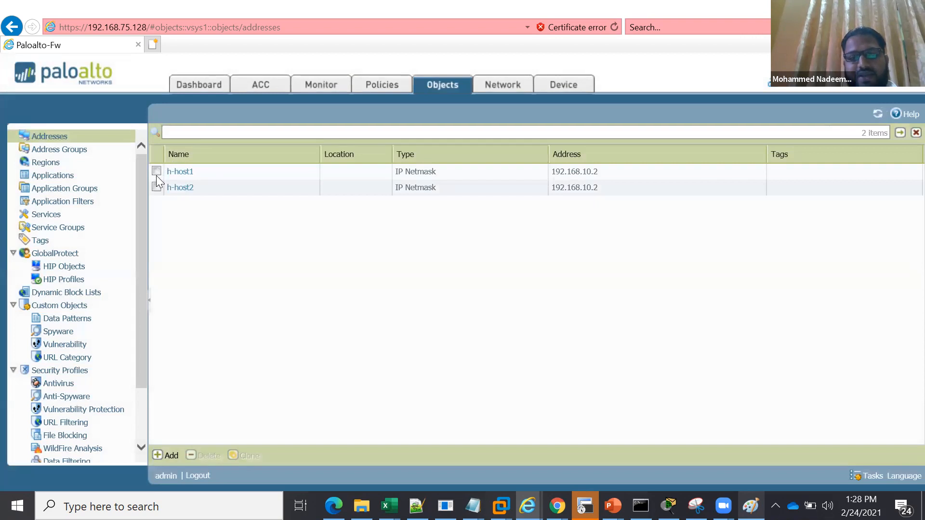
Clone the h-host1 and h-host2 address objects together
click(156, 171)
click(156, 187)
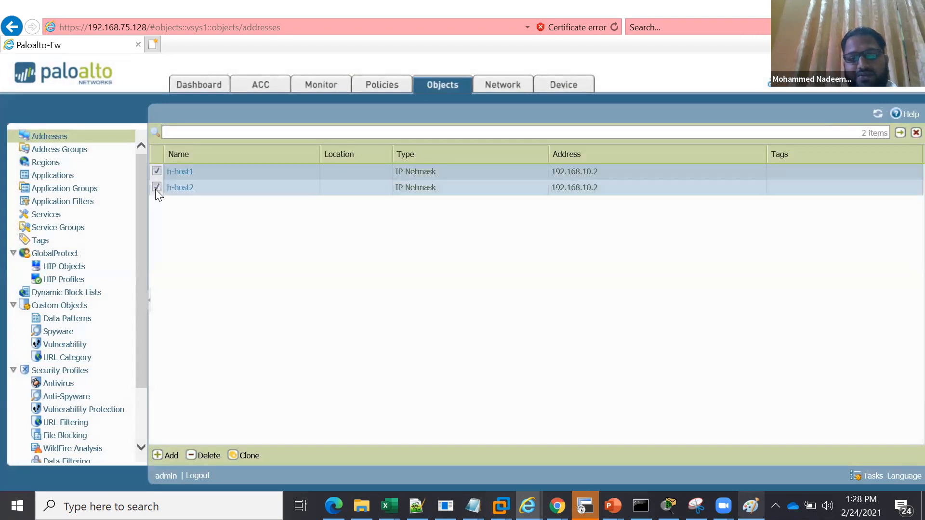
click(248, 455)
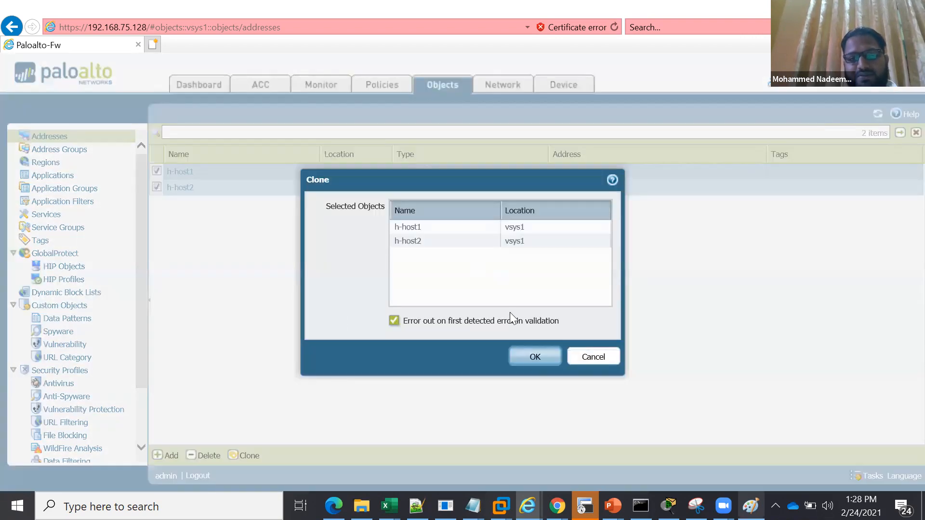
click(535, 358)
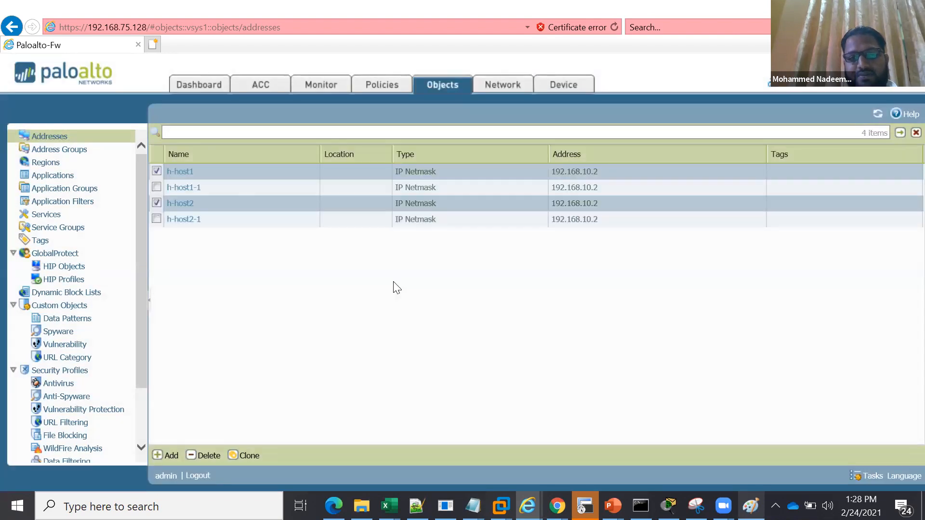
Rename the cloned address h-host1-1 as h-host3 and set its IP netmask to 192.168.10.3
click(186, 189)
click(185, 190)
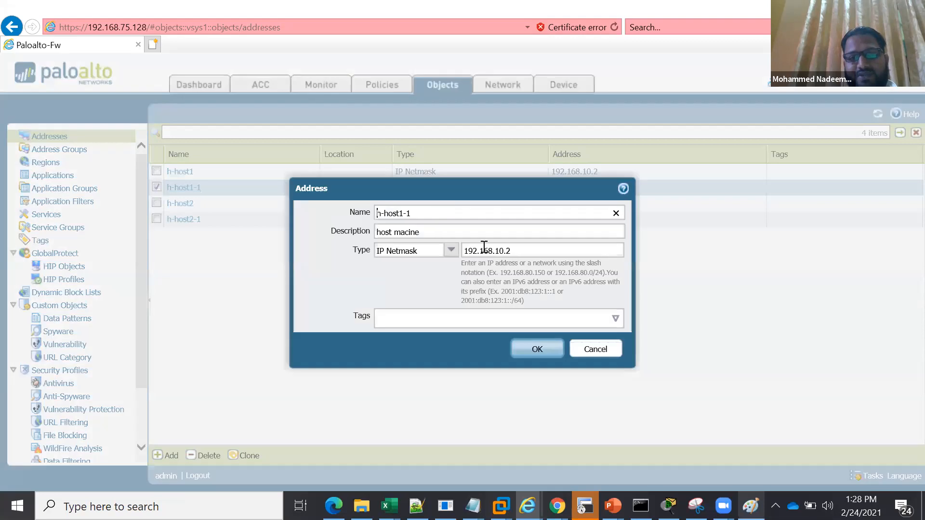
click(446, 215)
key(BackSpace)
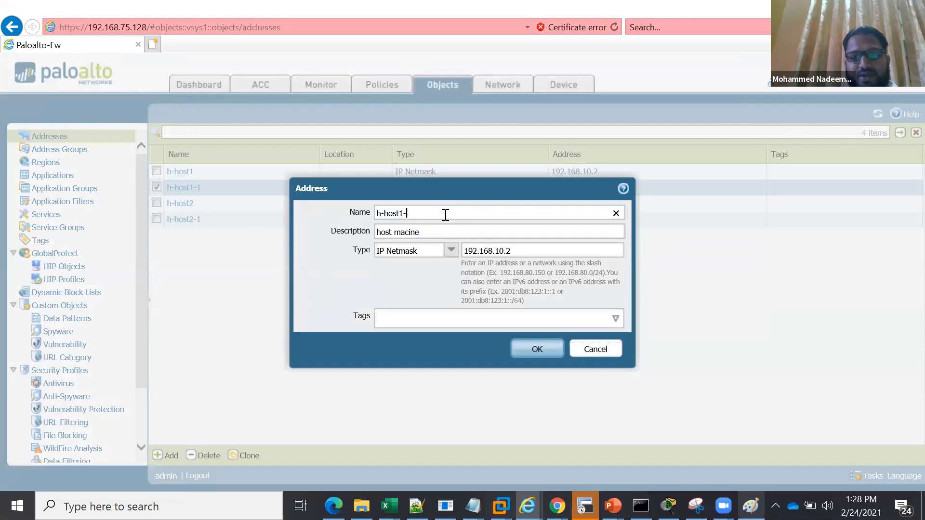
key(BackSpace)
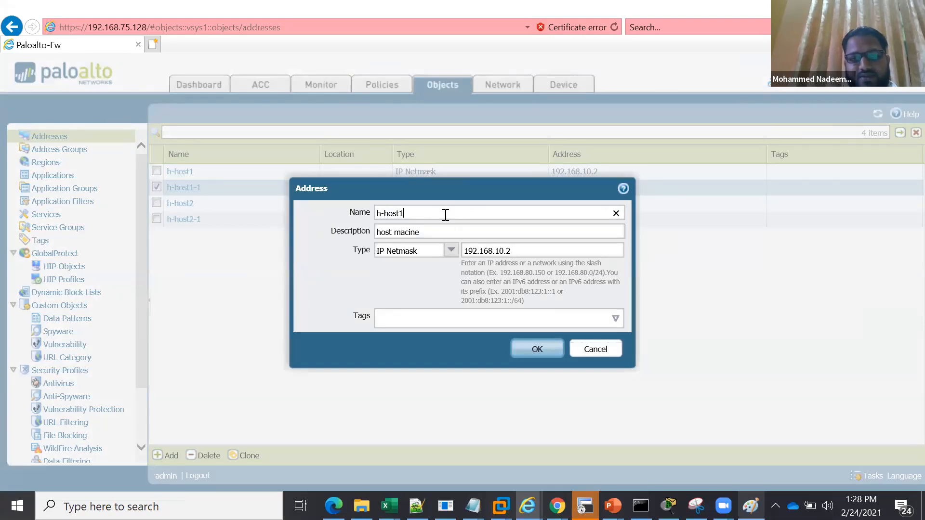
key(BackSpace)
text(3)
click(516, 253)
key(BackSpace)
text(3)
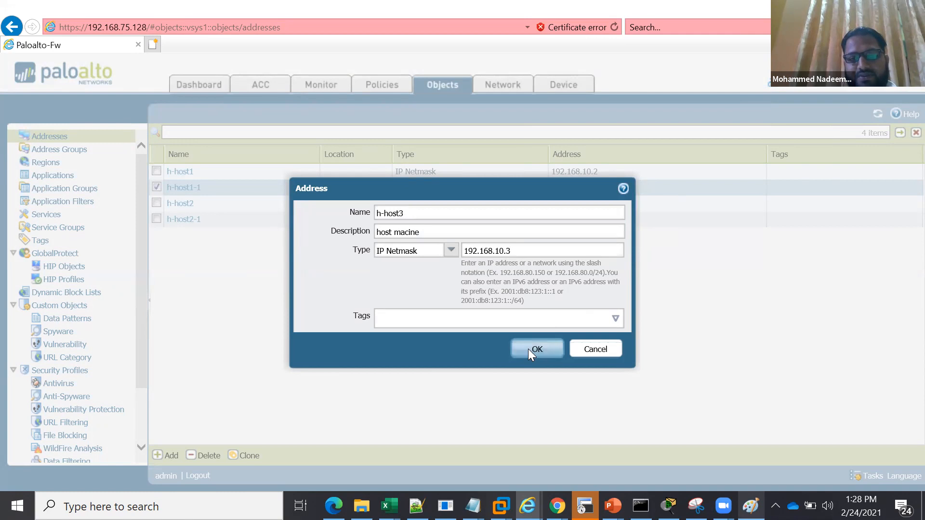
click(528, 348)
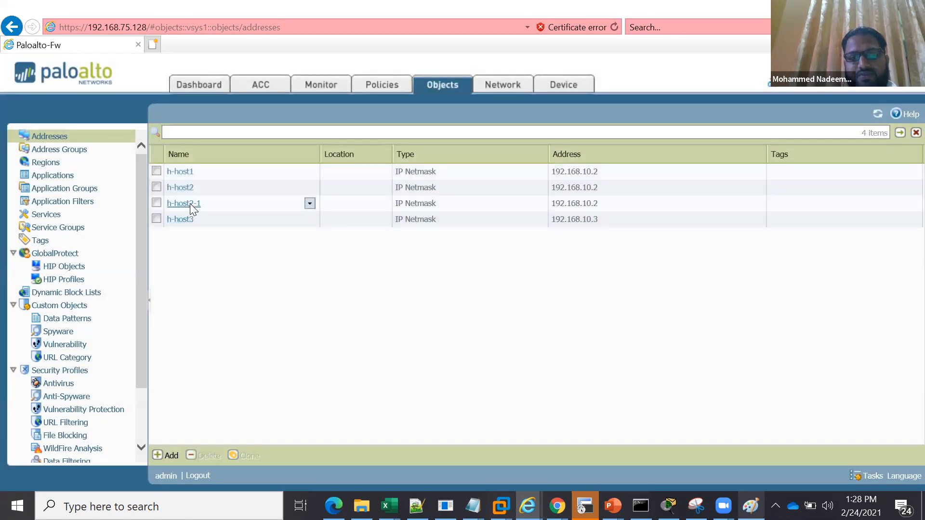
Rename the cloned address h-host2-1 as h-host4 and set its IP netmask to 192.168.10.4
click(193, 208)
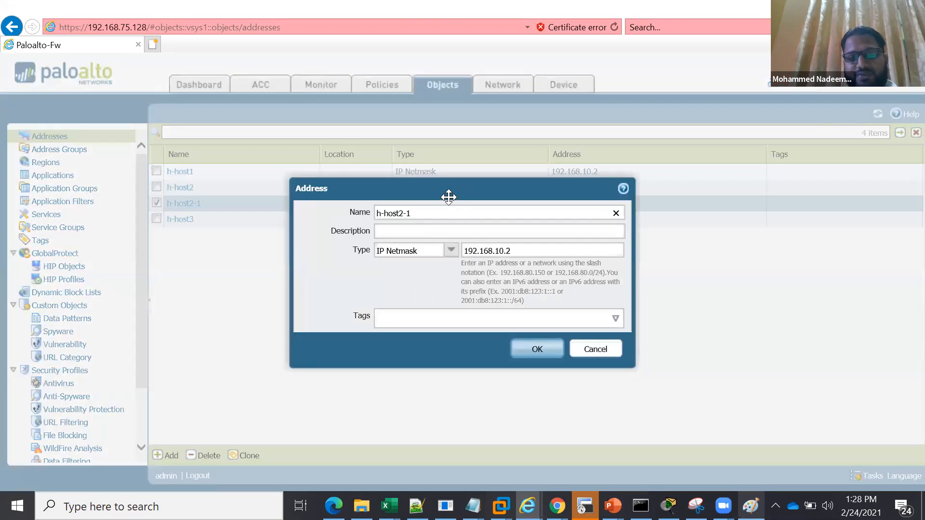
key(BackSpace)
key(BackSpace)
key(BackSpace)
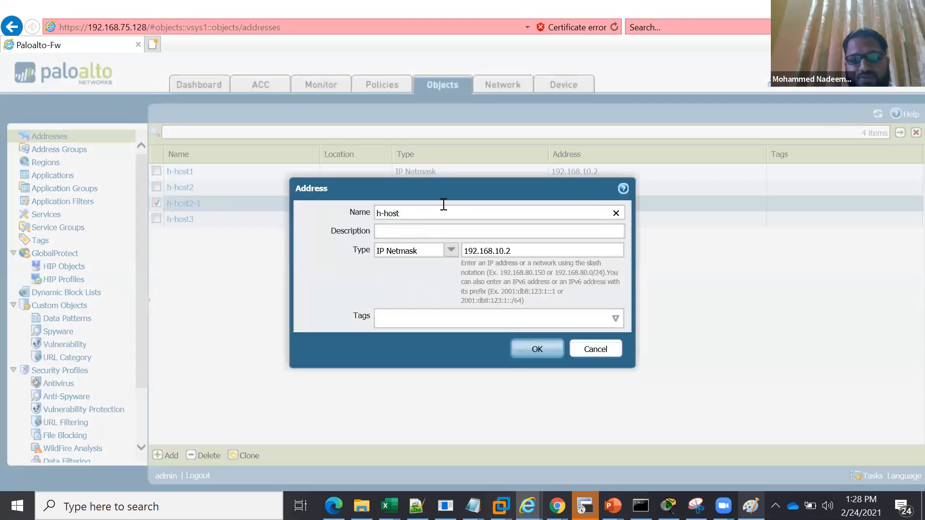
click(535, 255)
key(BackSpace)
text(4)
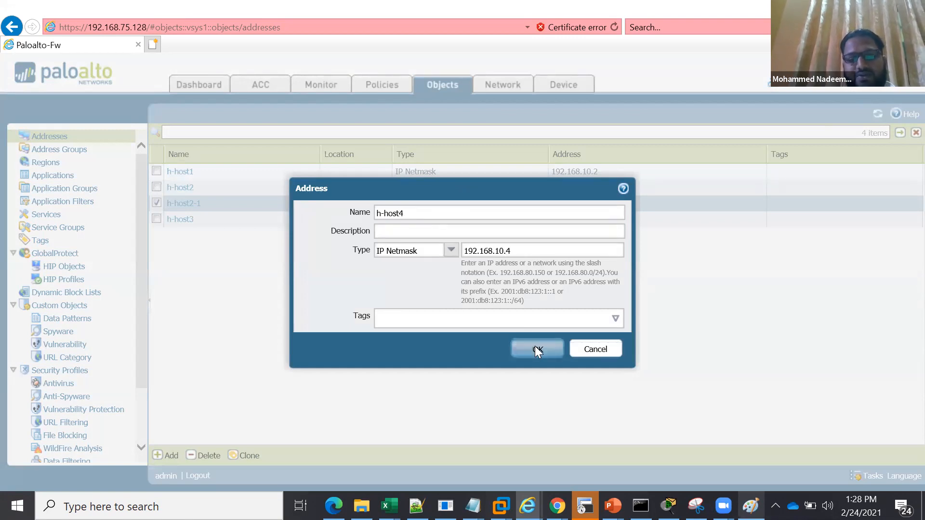
click(536, 349)
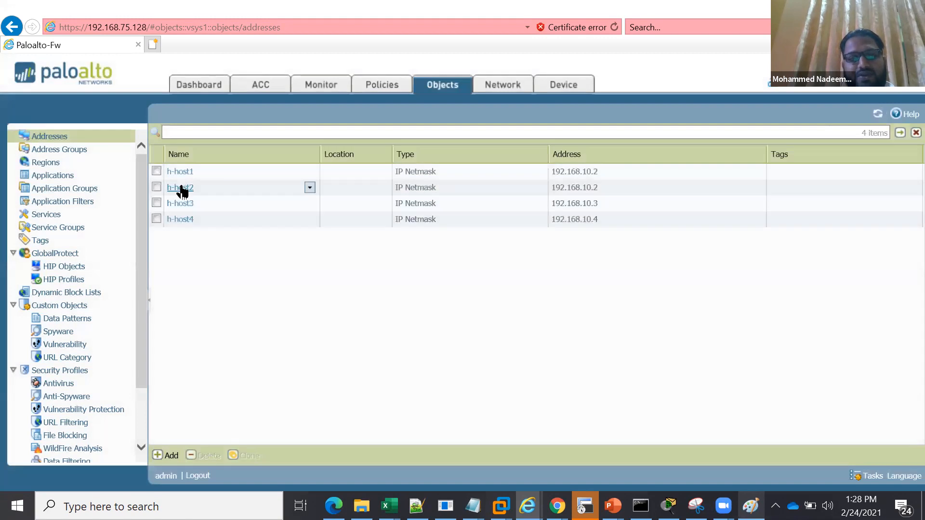
Start a new static address group named LAN-Machines
click(69, 154)
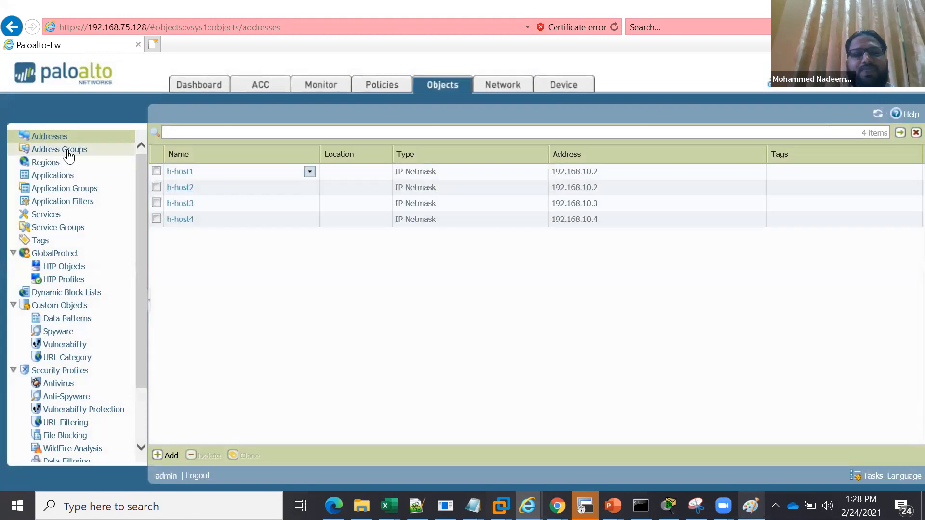
click(169, 455)
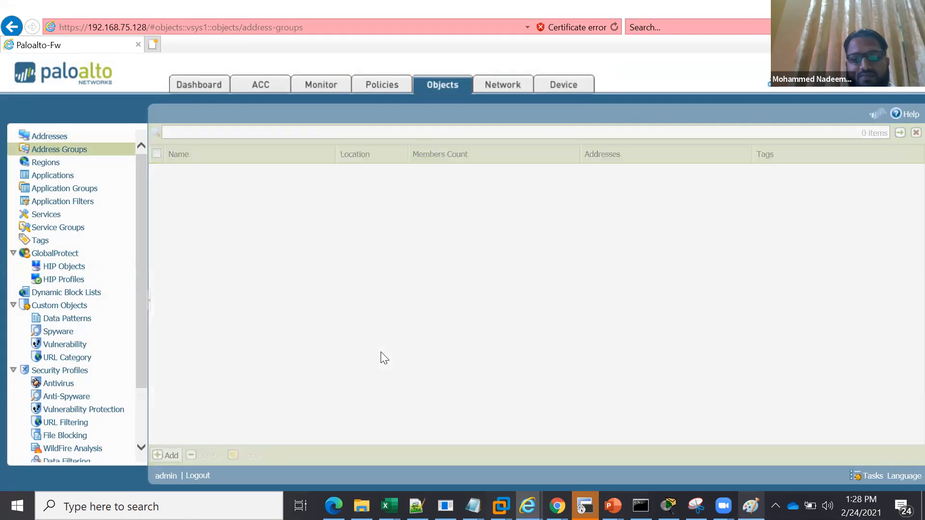
text(LAN-Mach)
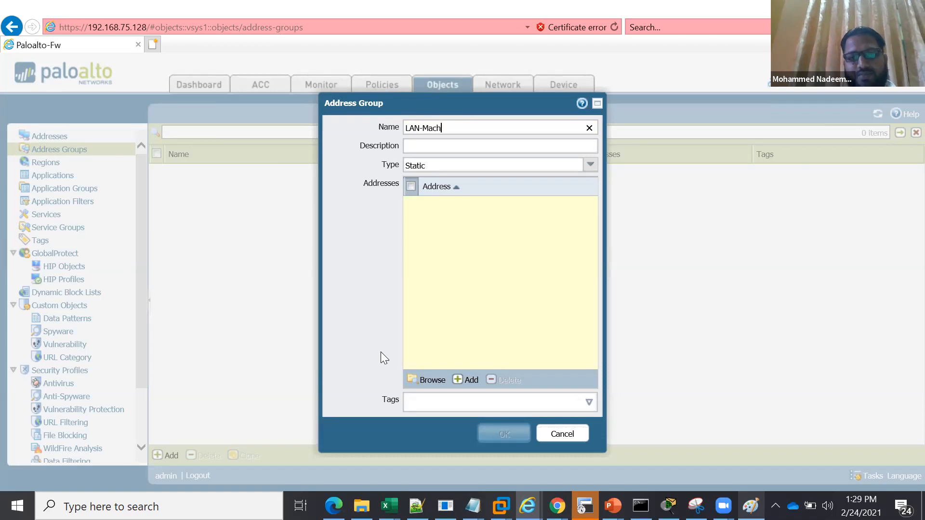
text(ines)
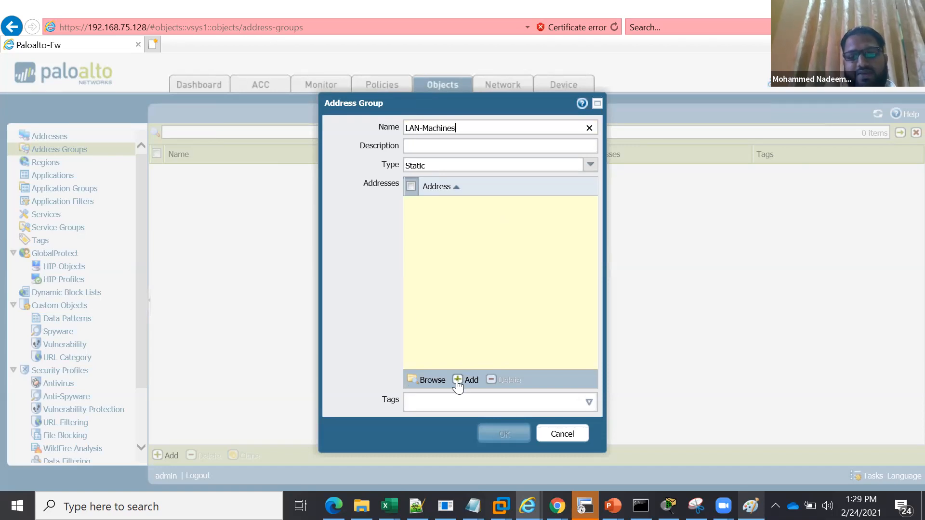
Add the addresses h-host1, h-host2 and h-host3 as members of the LAN-Machines group
click(472, 381)
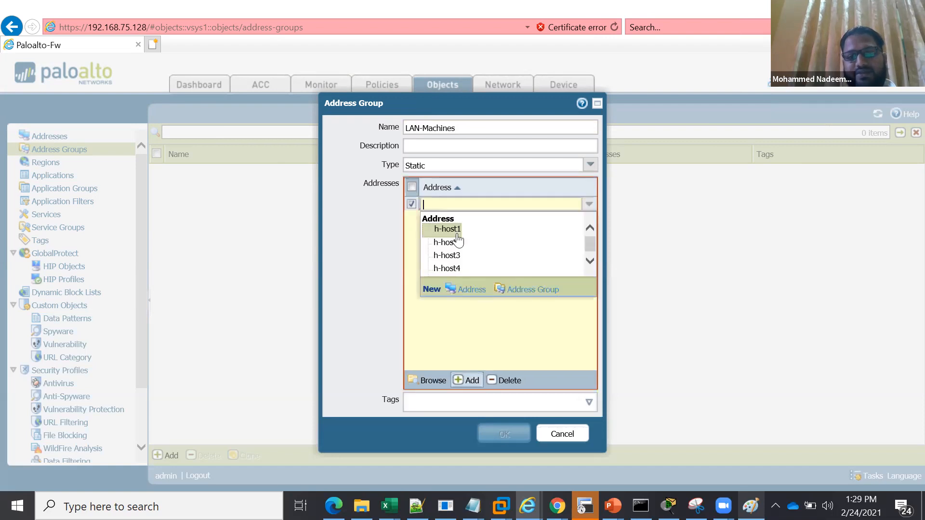
click(473, 383)
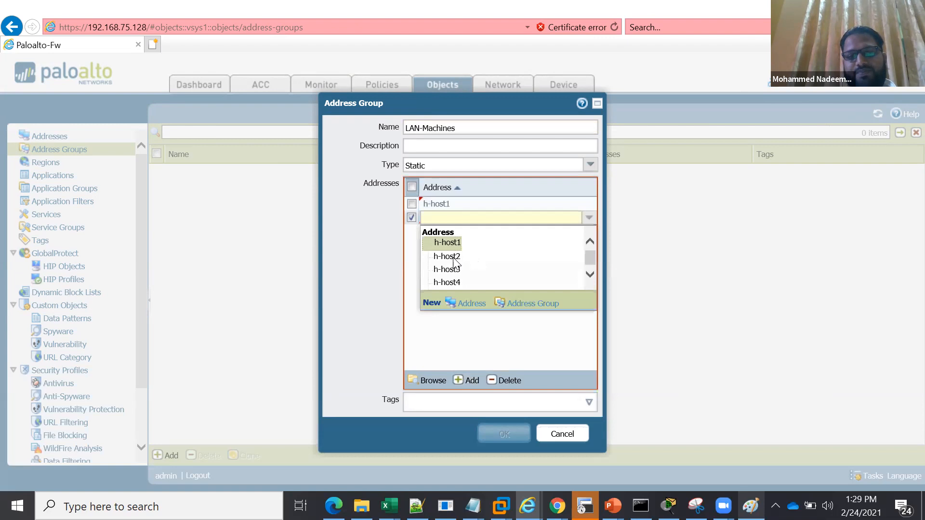
click(453, 259)
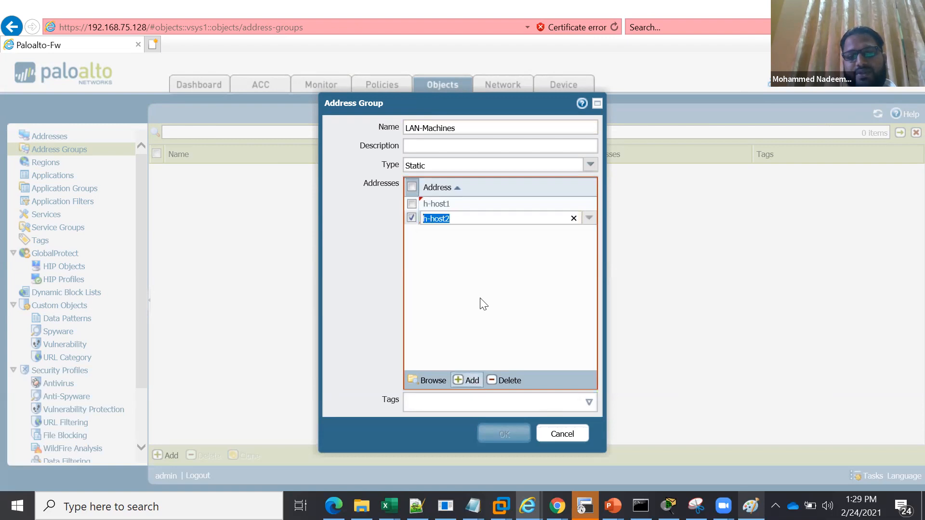
click(462, 289)
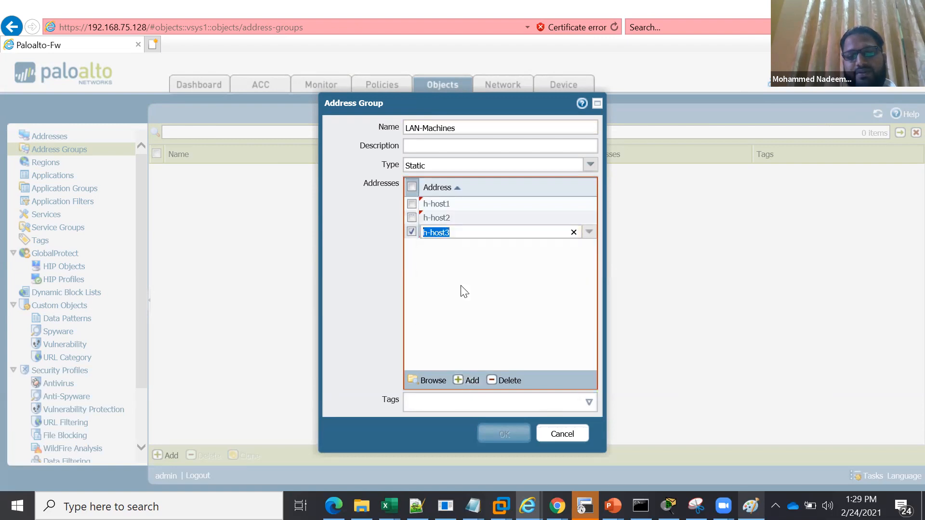
click(470, 380)
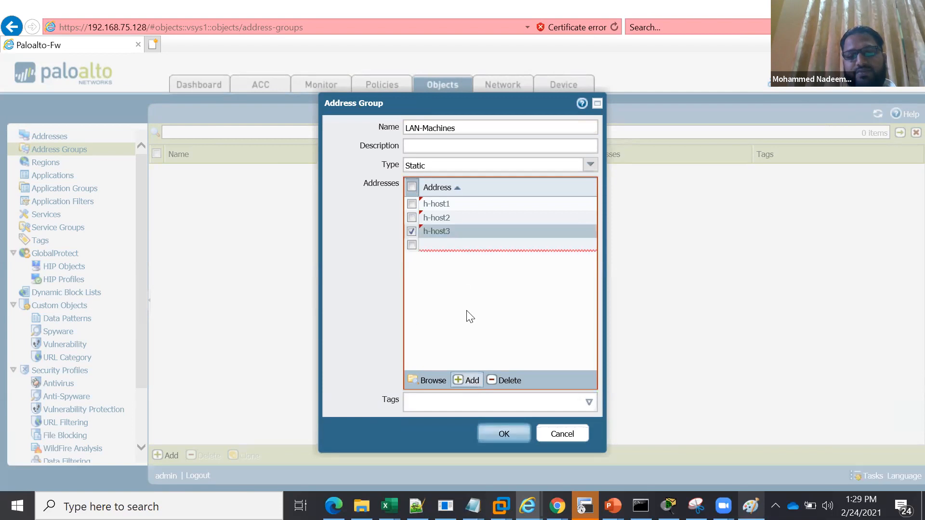
click(465, 270)
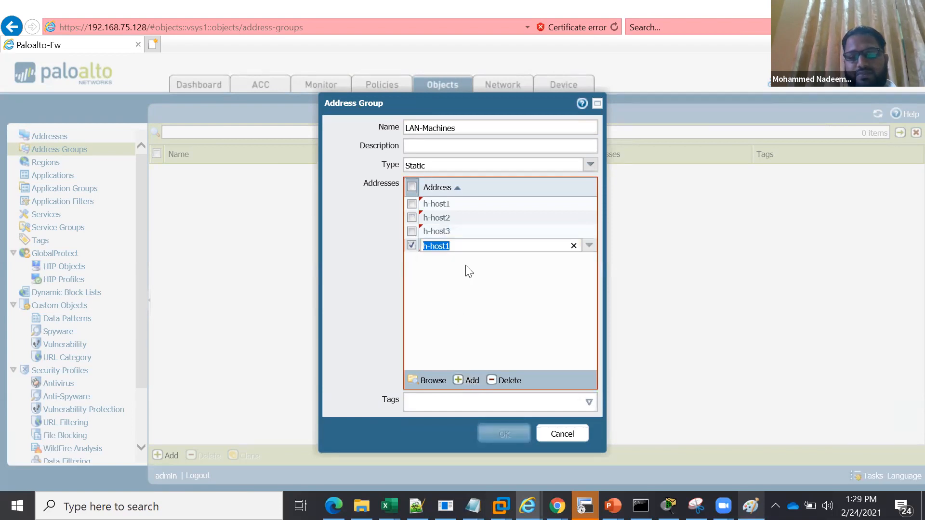
key(BackSpace)
click(503, 381)
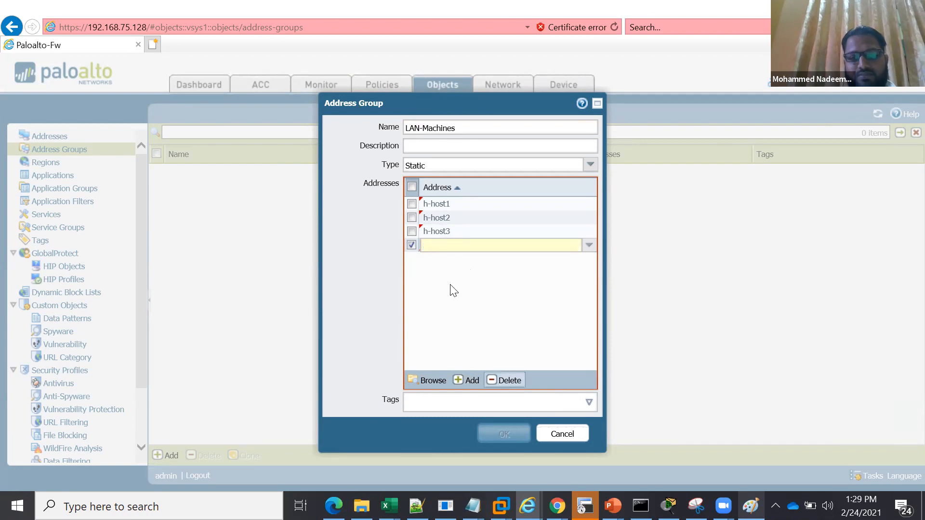
Add h-host4 to the LAN-Machines group, describe the group as "inside hosts" and save it
click(465, 380)
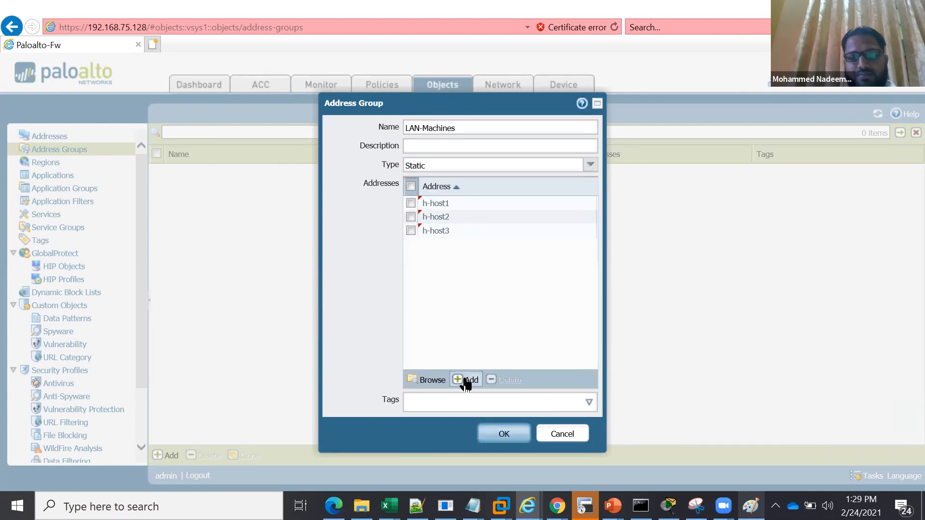
click(455, 310)
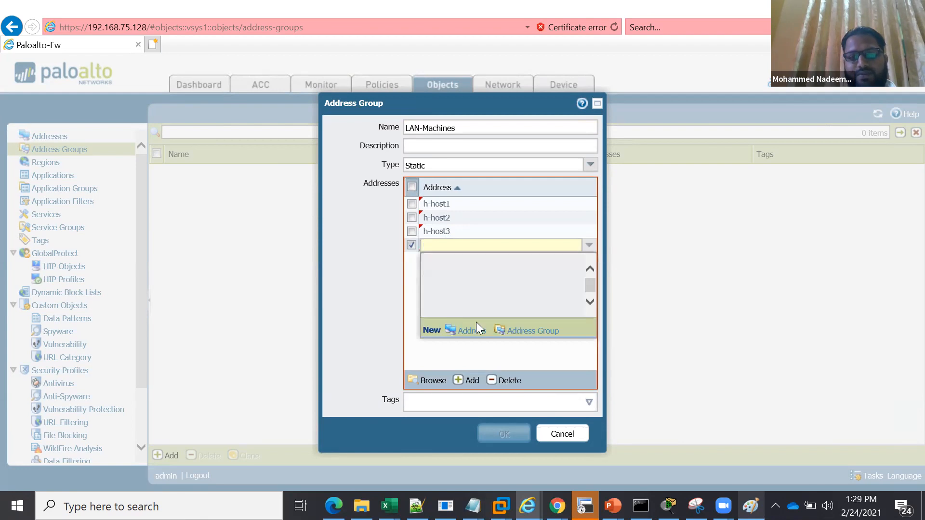
click(481, 145)
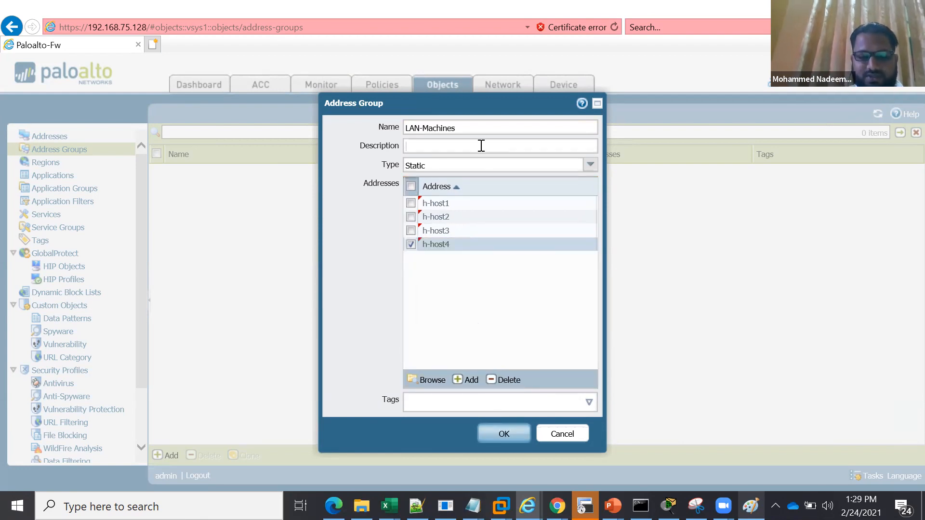
text(in)
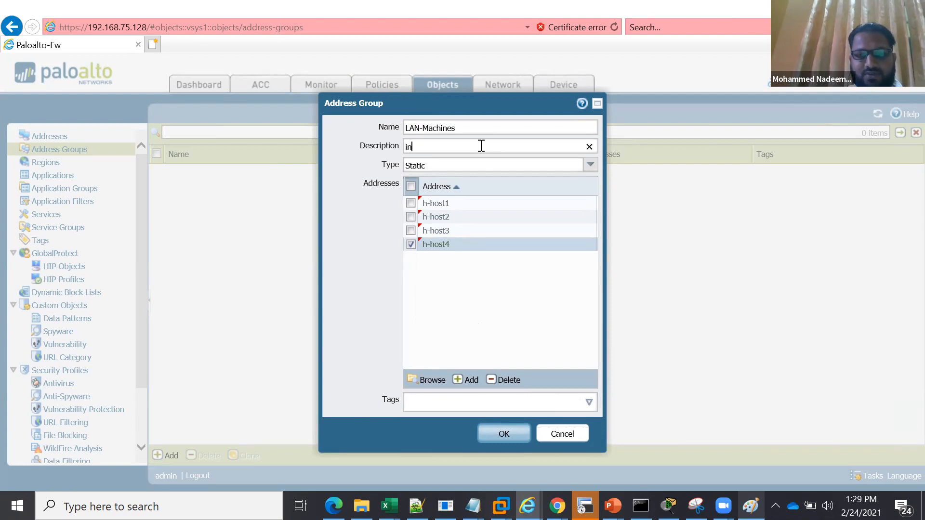
text(side hosts)
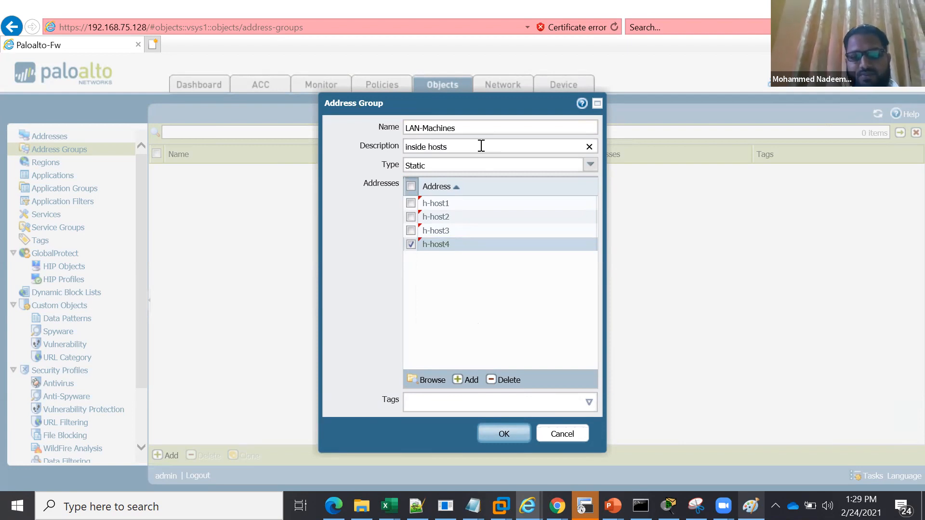
click(504, 434)
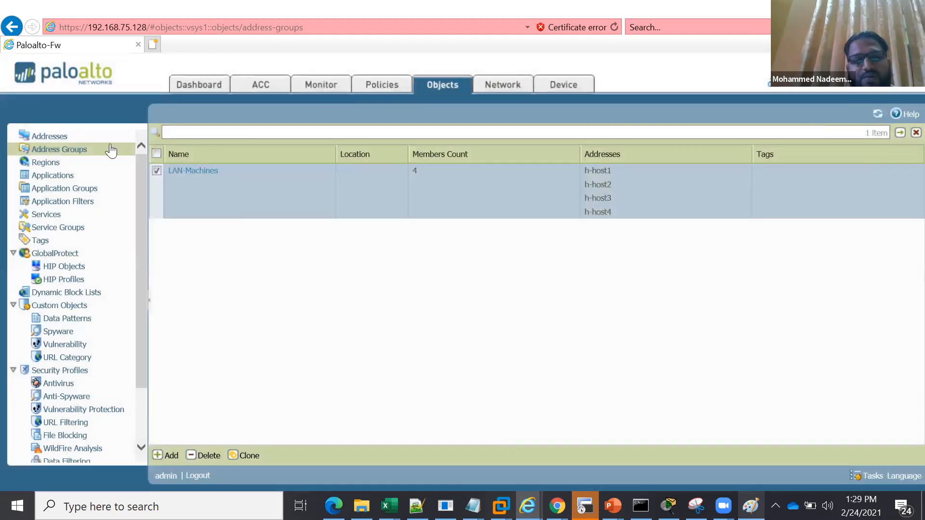
click(154, 170)
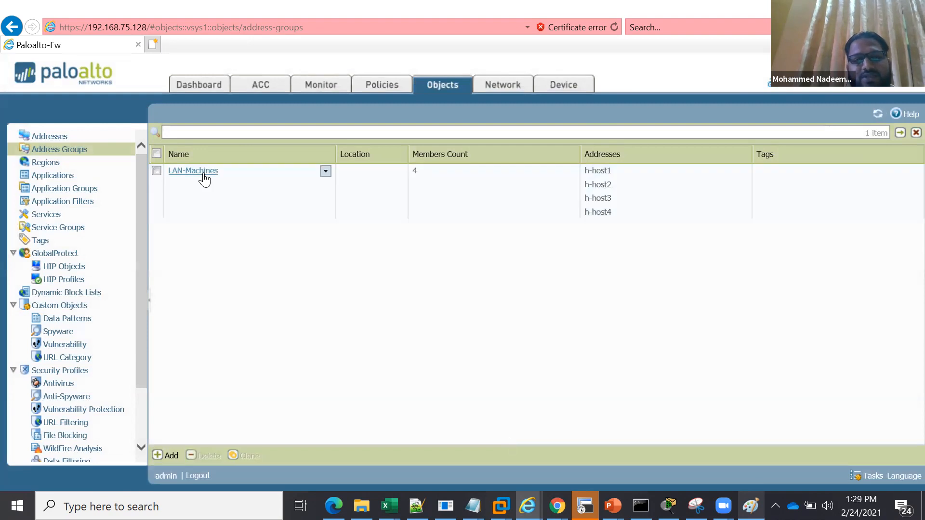
Add the LAN-Machines group as source address of the Internet-acces-Apps security rule and widen the source address column
click(380, 85)
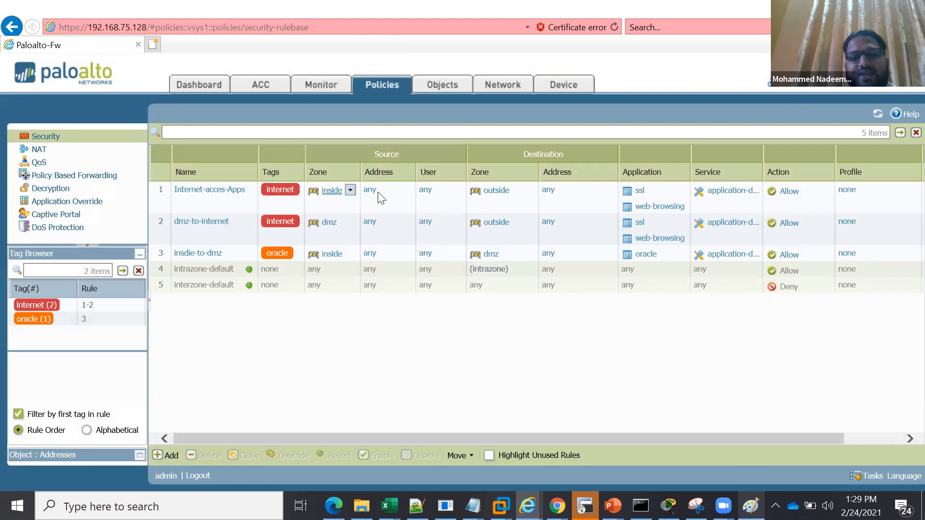
click(209, 195)
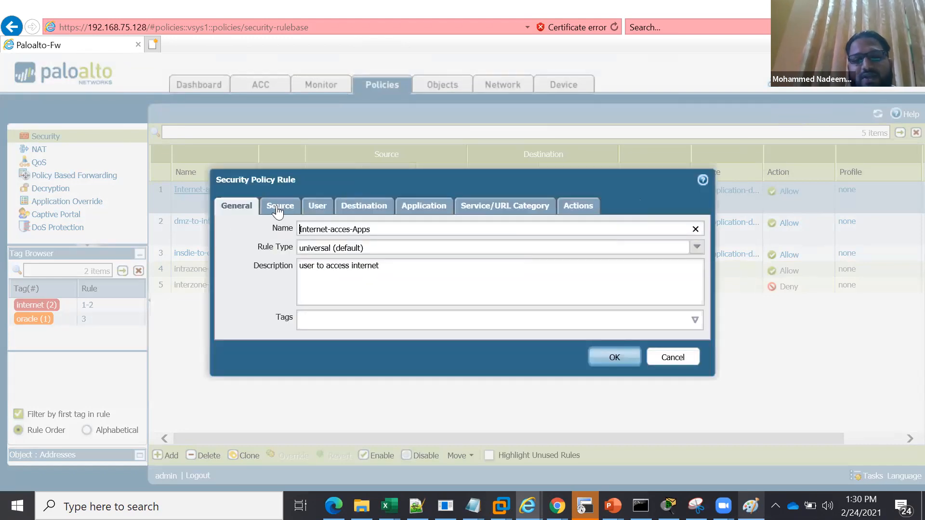
click(277, 205)
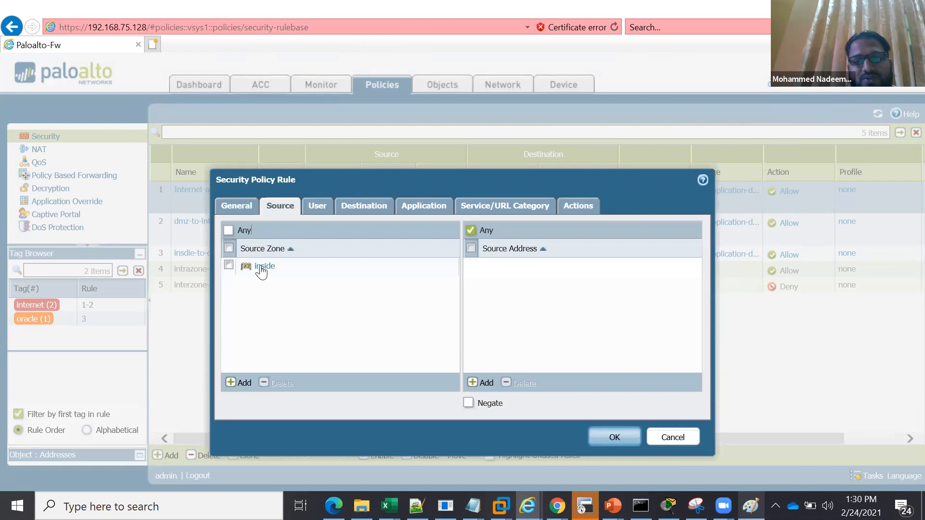
click(486, 384)
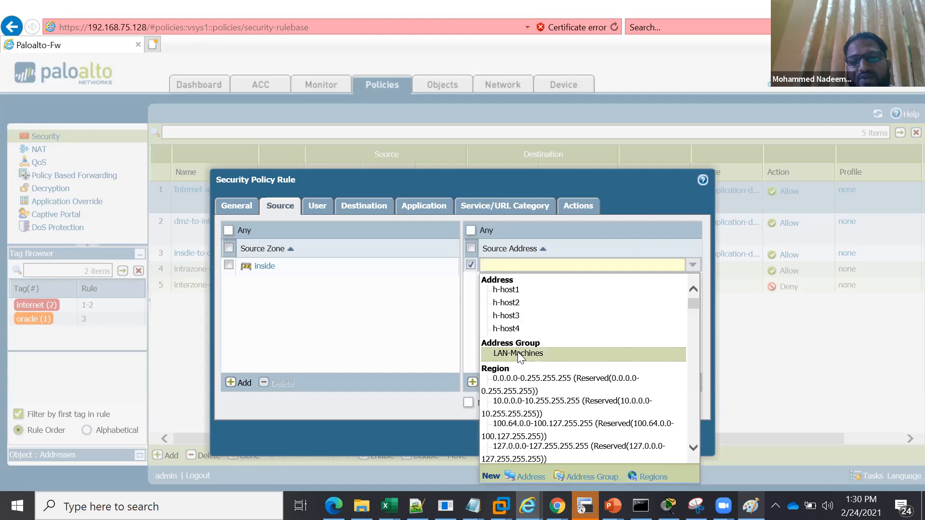
click(519, 354)
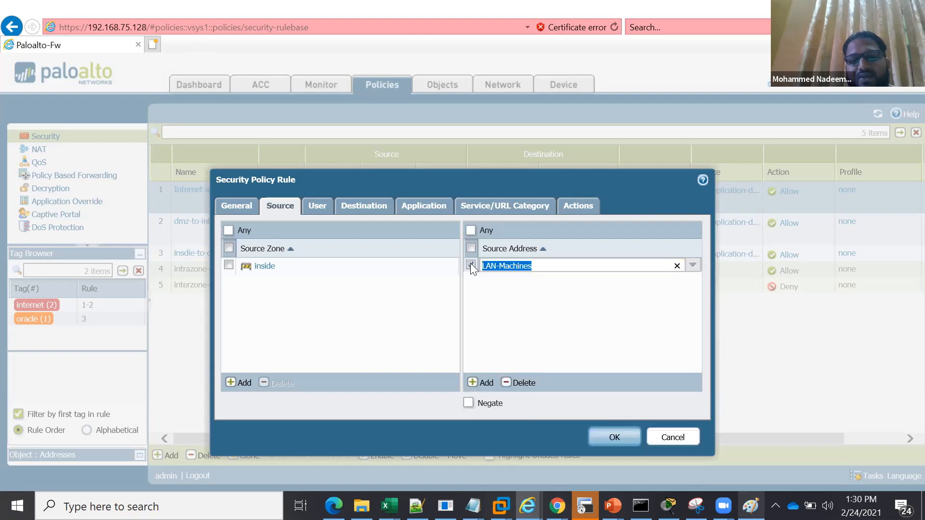
click(503, 290)
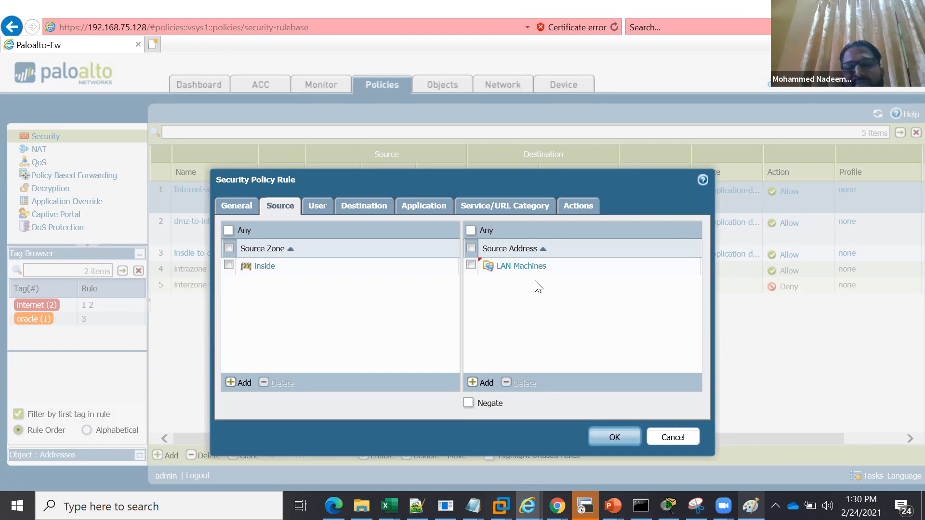
click(611, 438)
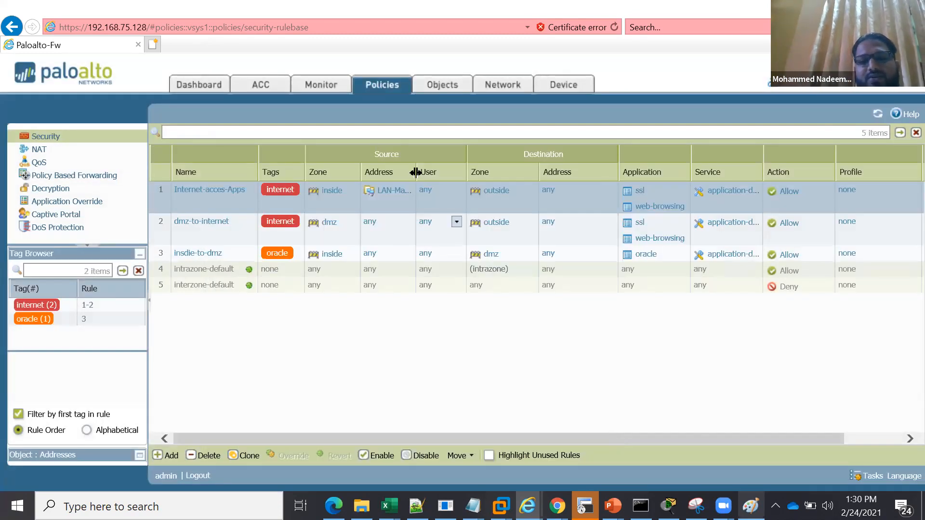
drag(435, 172, 436, 174)
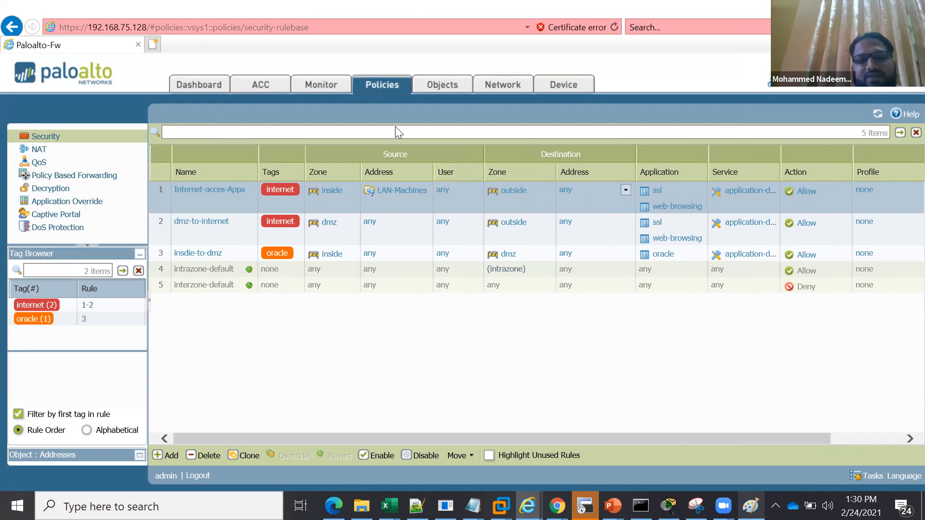
Start a new address object named h-dmz1
click(432, 90)
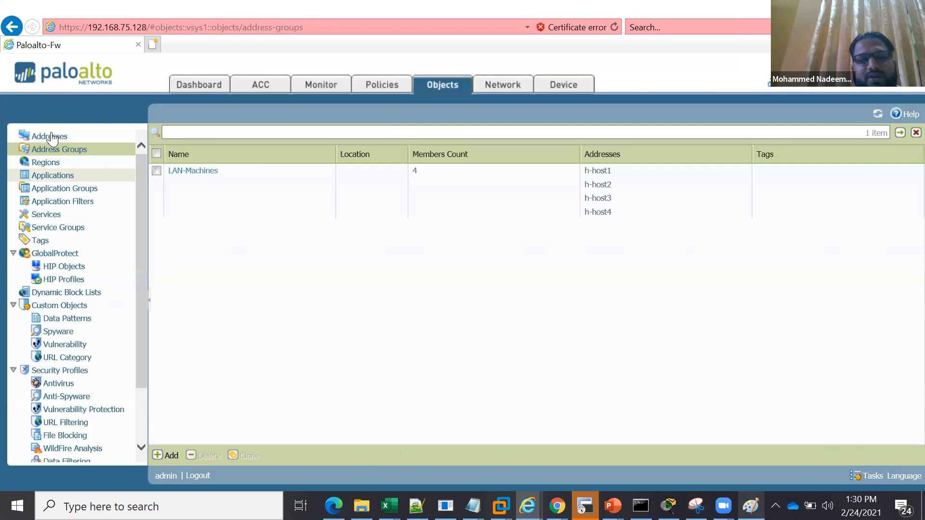
click(51, 137)
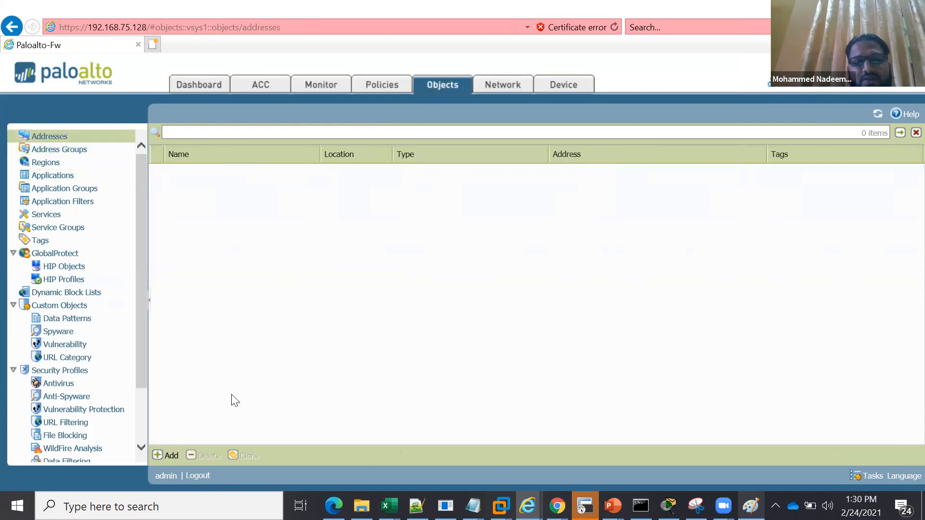
click(172, 457)
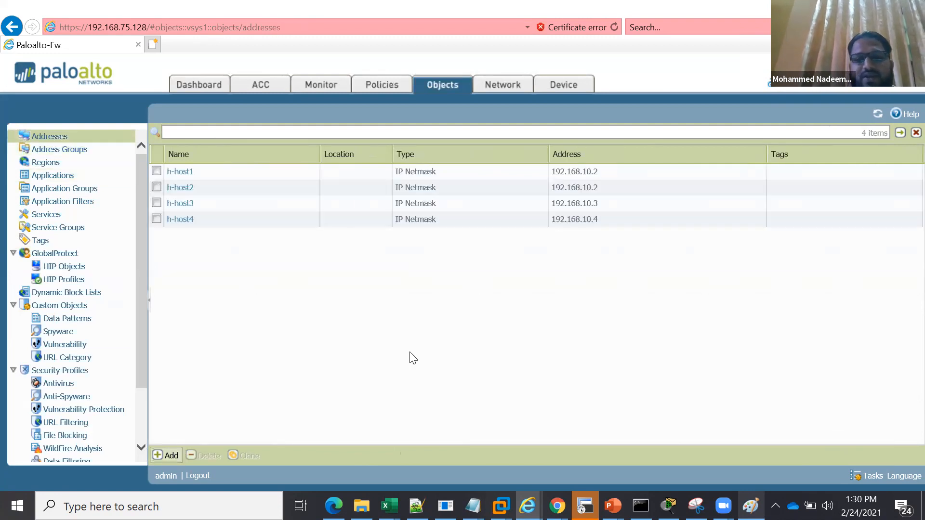
text(dmz)
key(BackSpace)
key(BackSpace)
key(BackSpace)
text(h-dmz1)
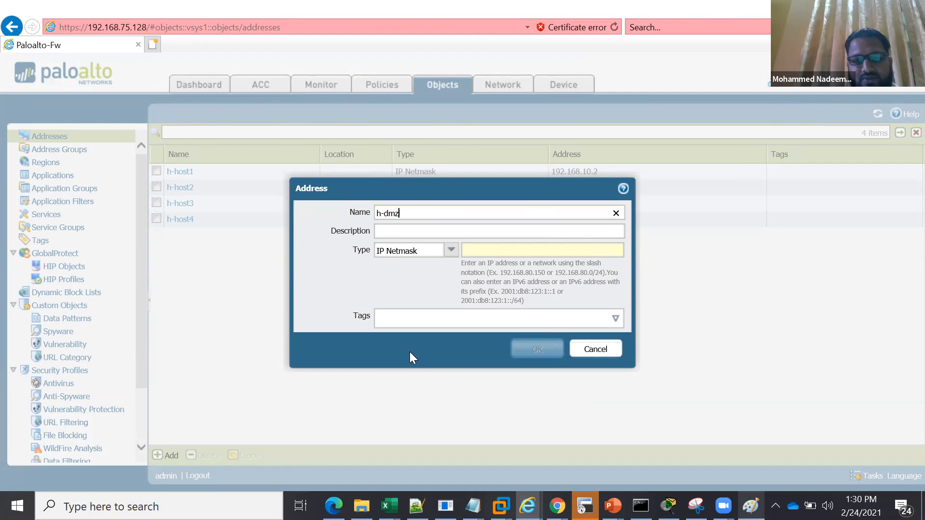
Set the h-dmz1 IP netmask to 172.16.20.2, assign the oracle tag and save the address
click(496, 247)
text(172.16)
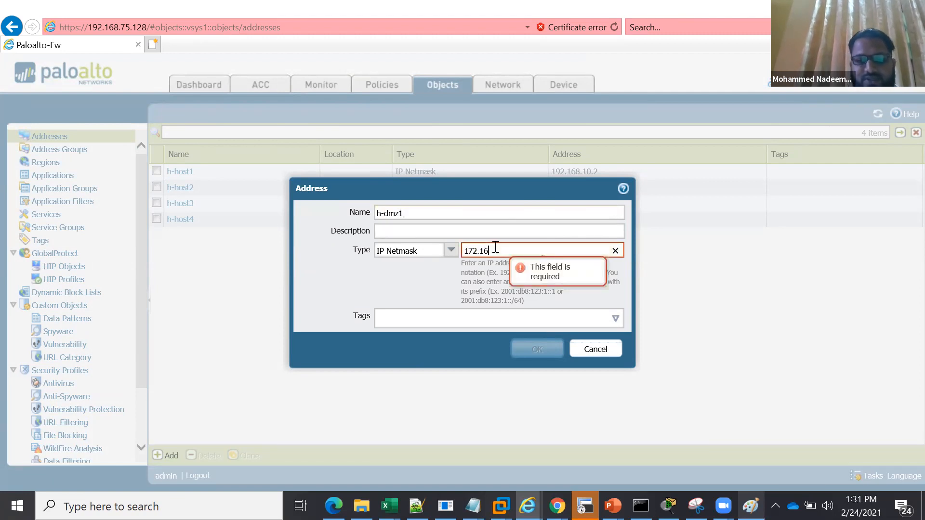
text(.20.)
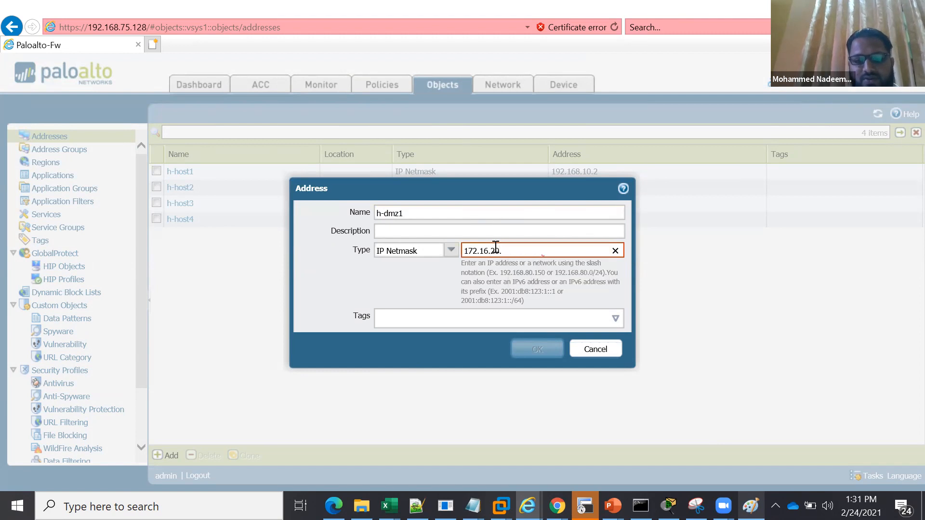
text(2)
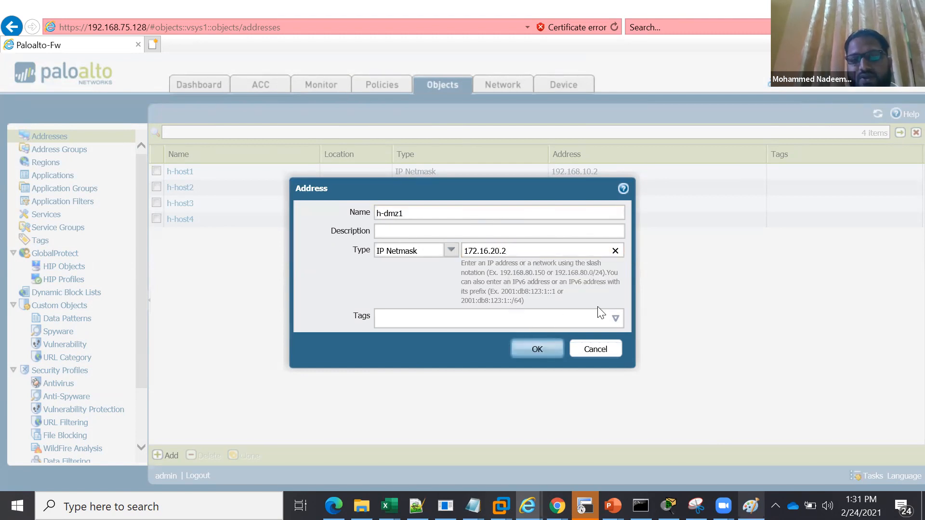
click(614, 318)
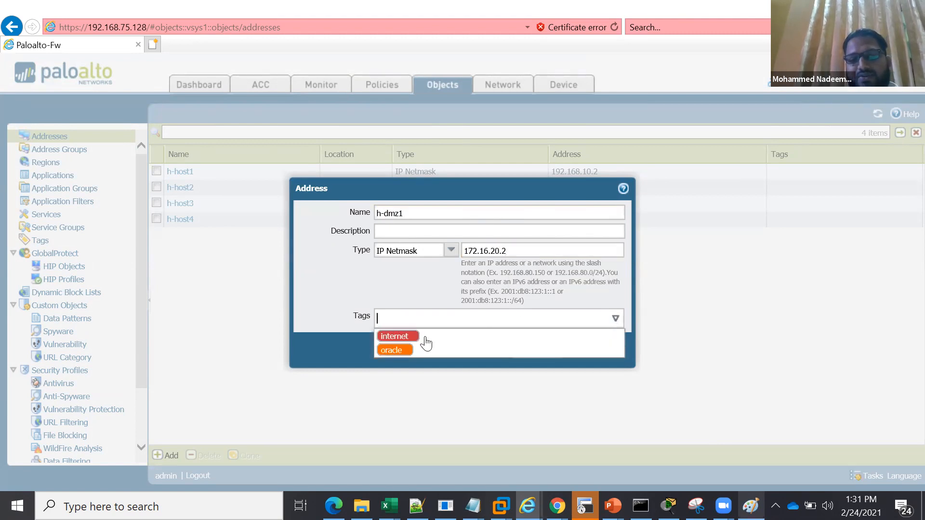
click(402, 351)
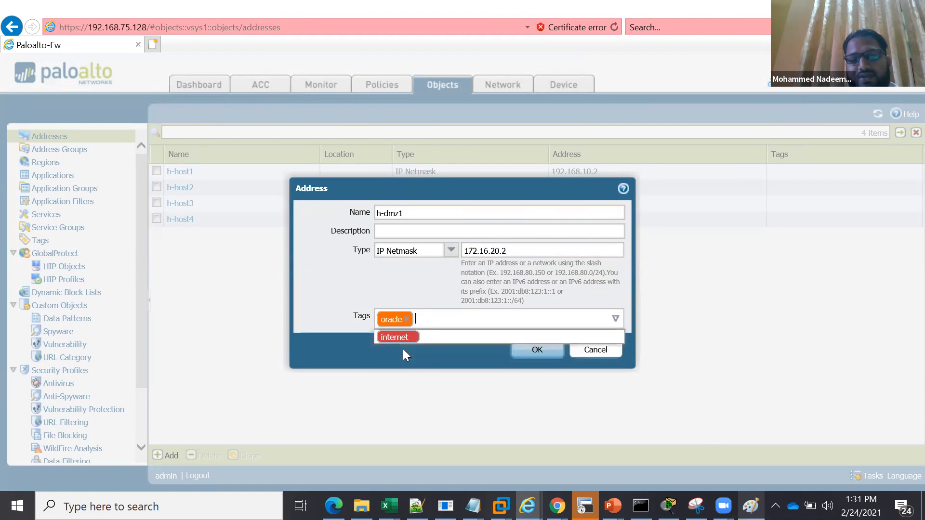
click(467, 348)
click(525, 353)
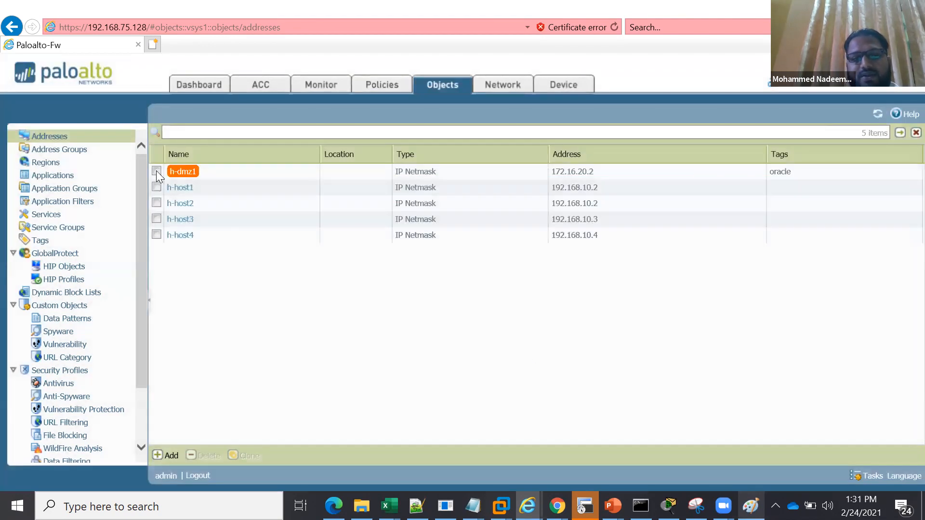
Clone the h-dmz1 address object
click(156, 171)
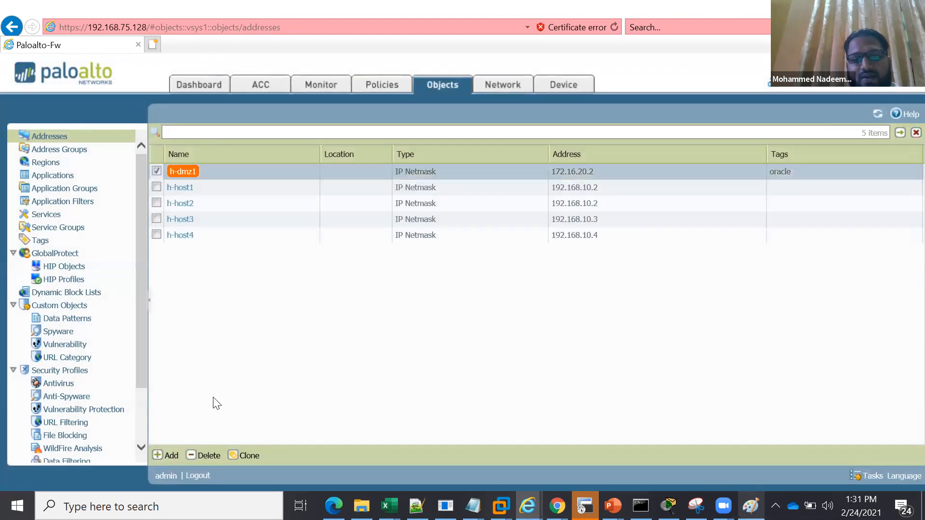
click(245, 456)
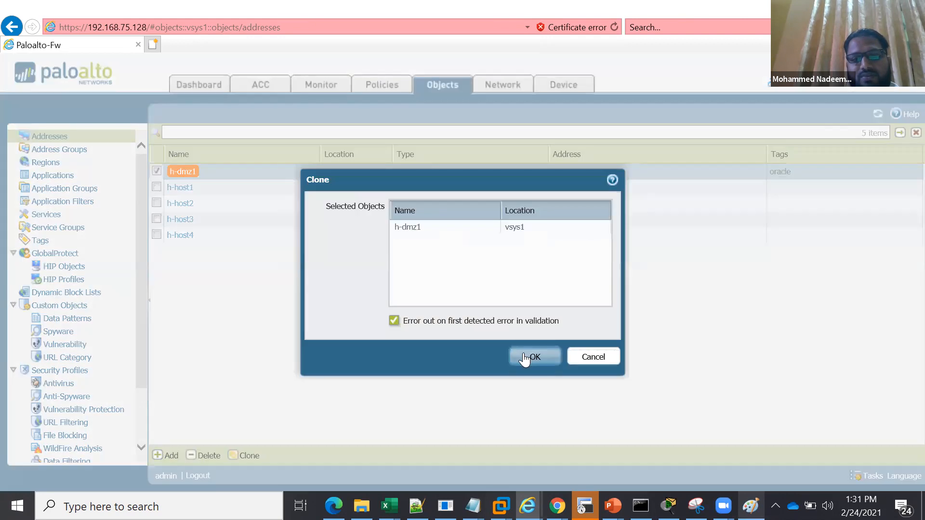
click(523, 353)
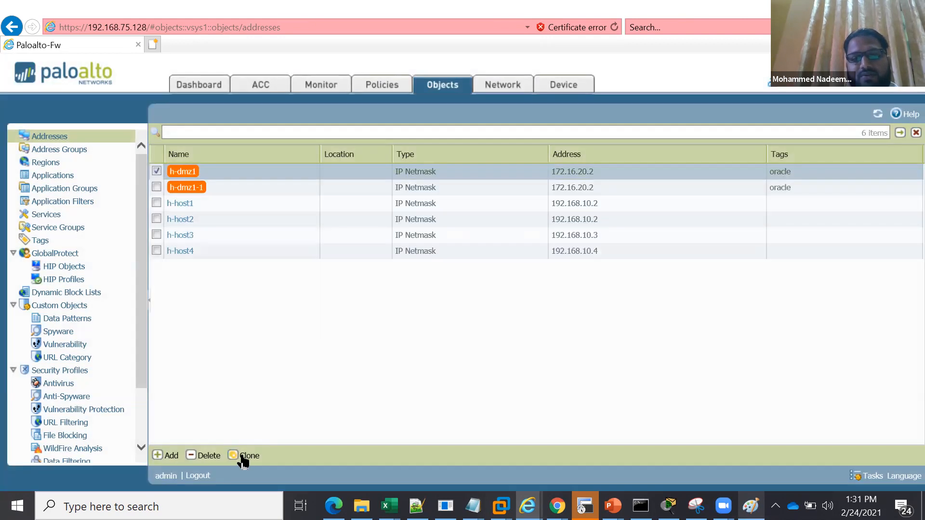
Clone the h-dmz1 address object a second time and clear its selection
click(243, 458)
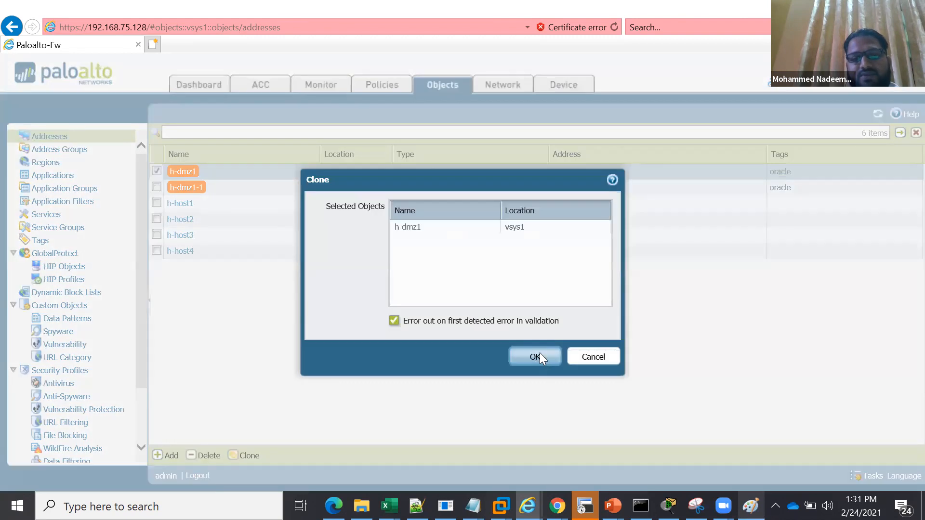
click(540, 357)
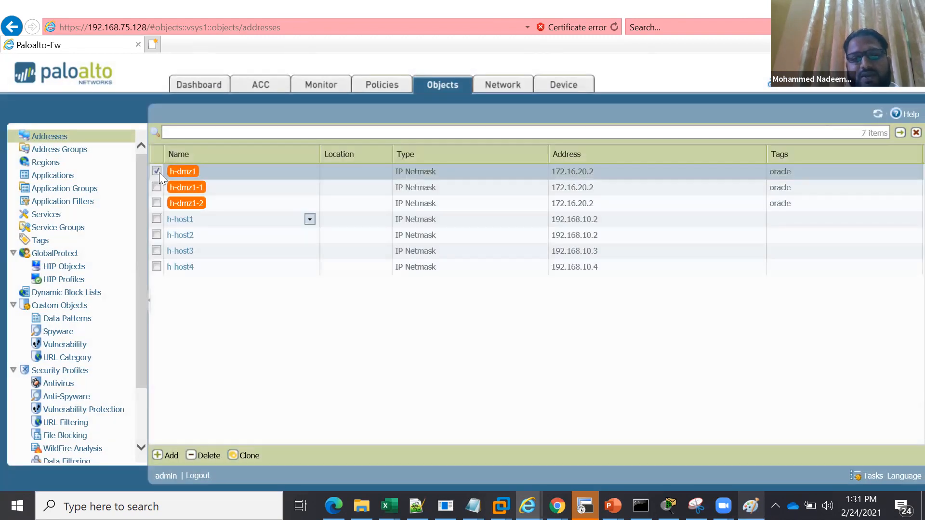
click(158, 172)
Rename the h-dmz1-1 address object as h-dmz12 and set its IP netmask to 172.16.20.3
click(183, 187)
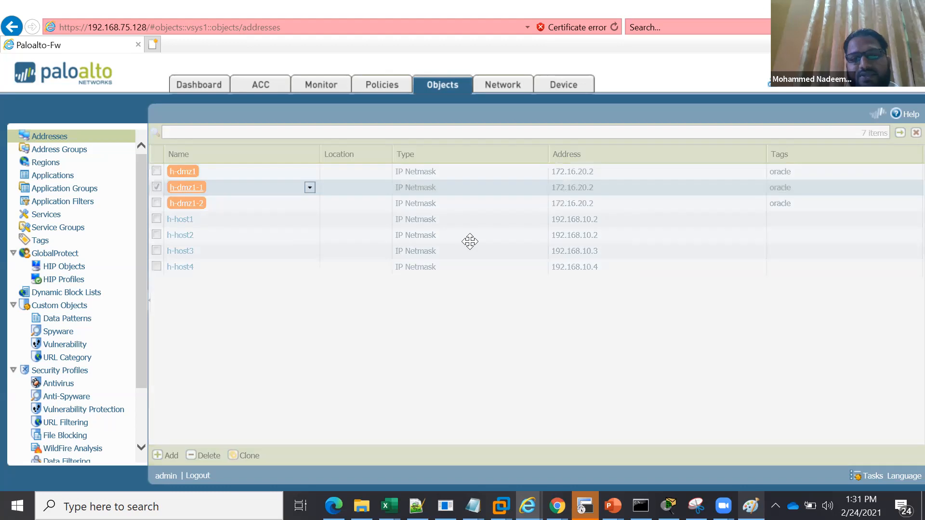
click(434, 213)
key(BackSpace)
key(BackSpace)
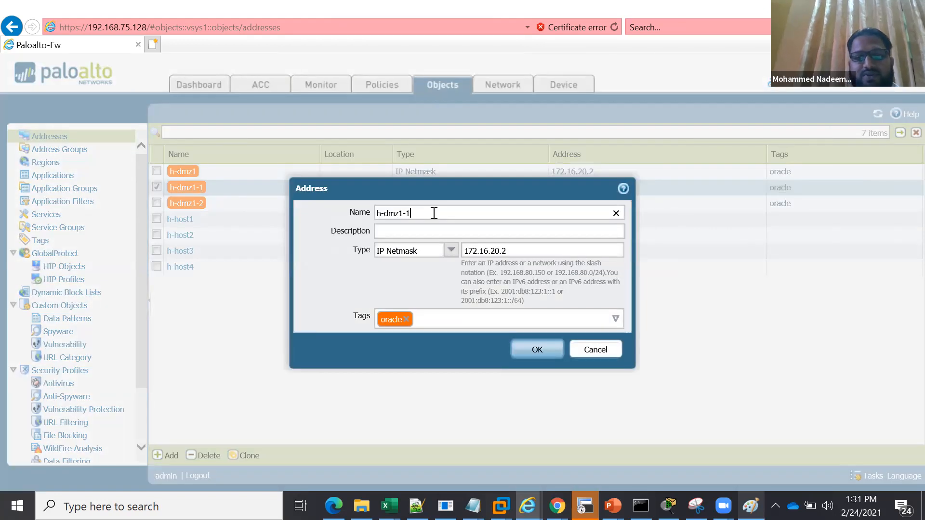
text(2)
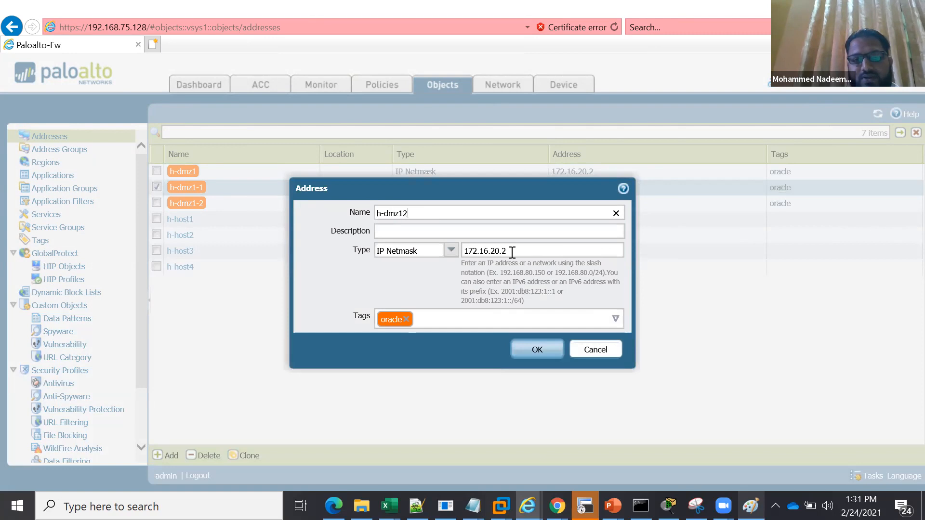
click(512, 251)
key(BackSpace)
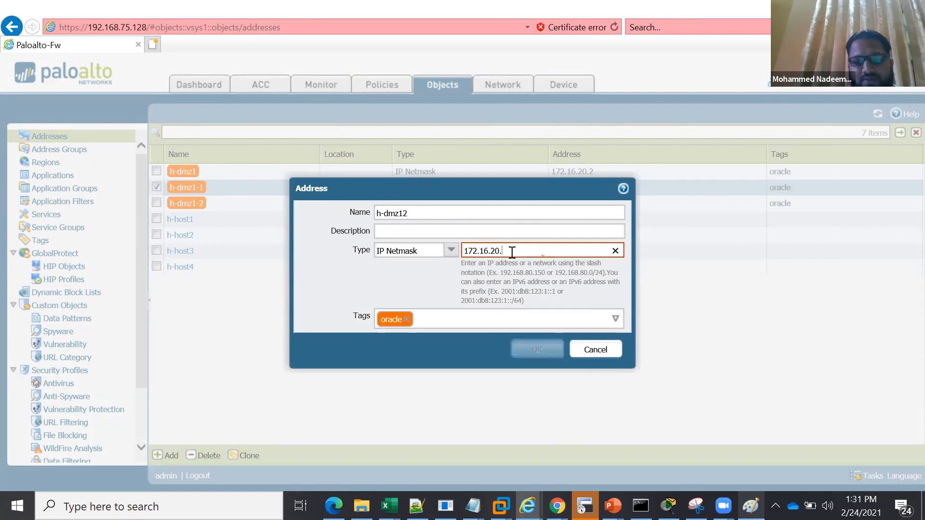
text(3)
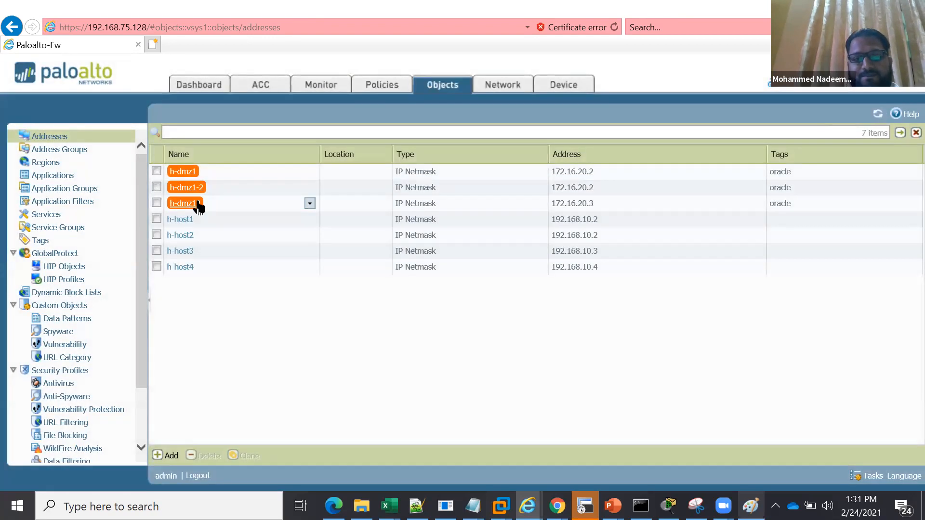
Rename the h-dmz1-2 address object as h-dmz13, set its IP netmask to 172.16.20.3 and save it
click(412, 188)
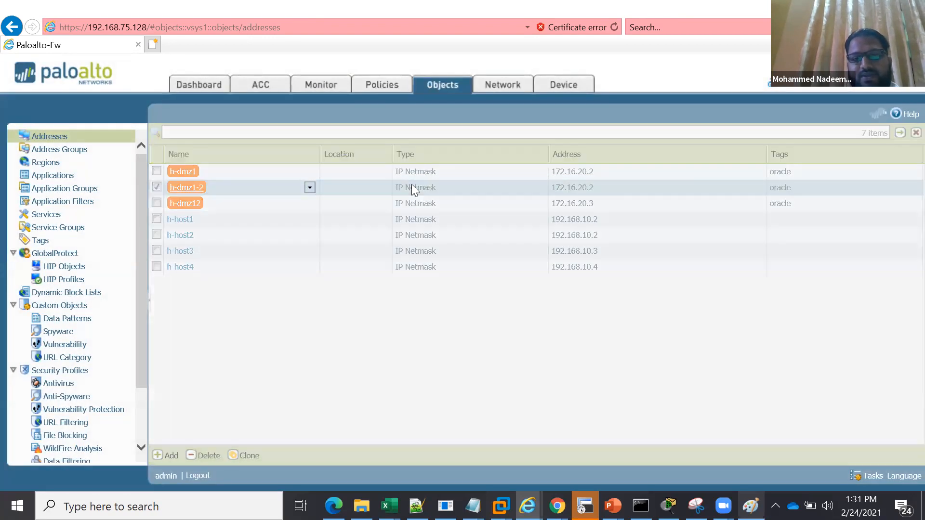
click(435, 215)
key(BackSpace)
key(BackSpace)
text(3)
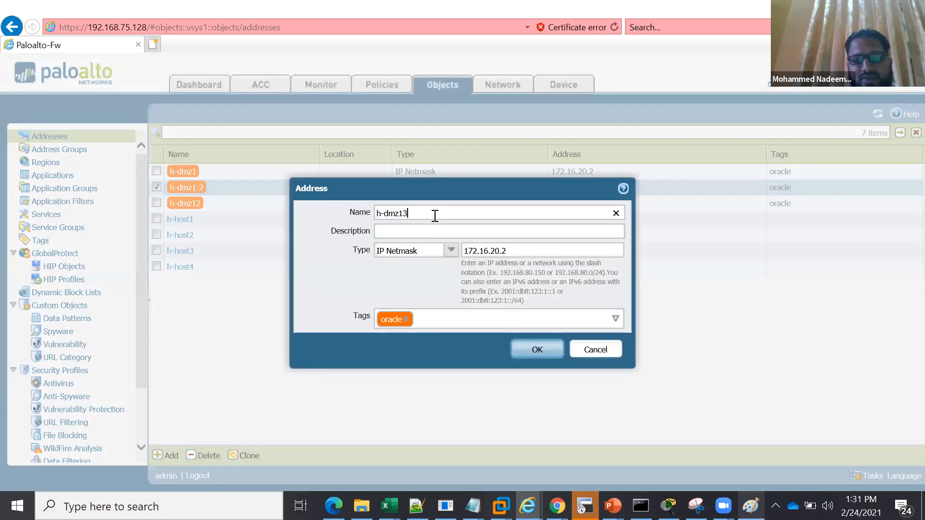
click(513, 251)
key(BackSpace)
text(3)
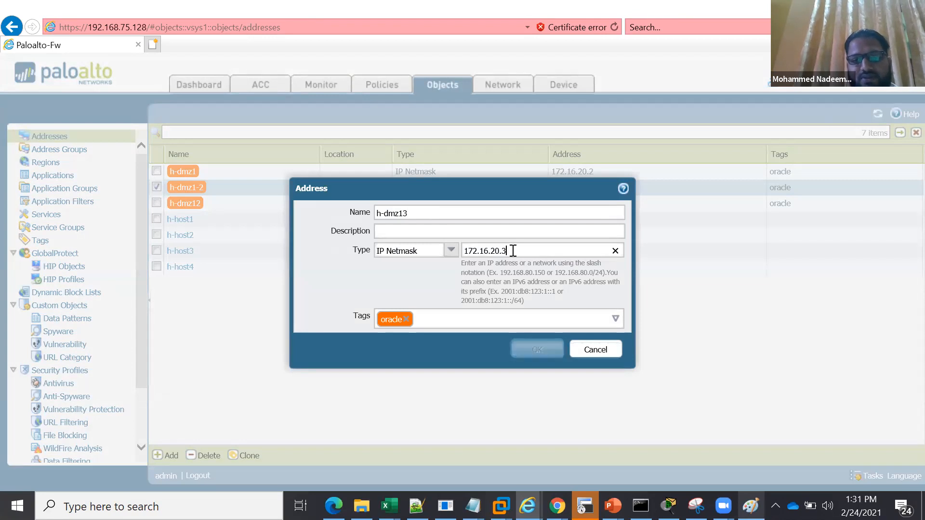
click(529, 345)
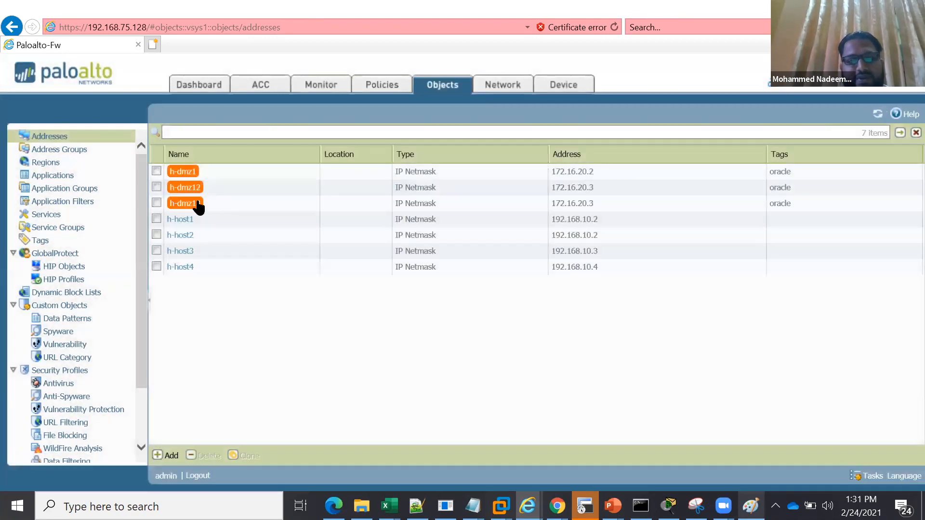
Start a new address group named DMZ-SERVERS with the description "dmz servers in dmz zone"
click(58, 151)
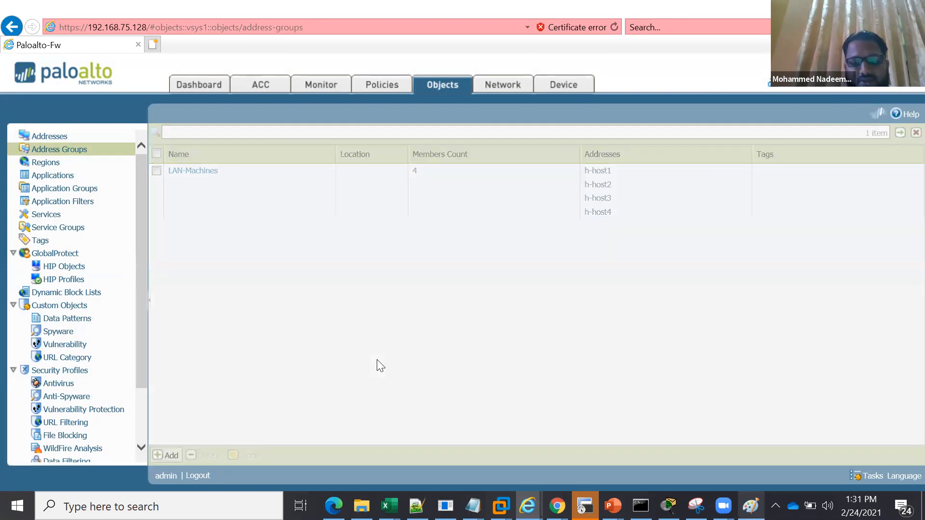
text(DMZ-SERVERS)
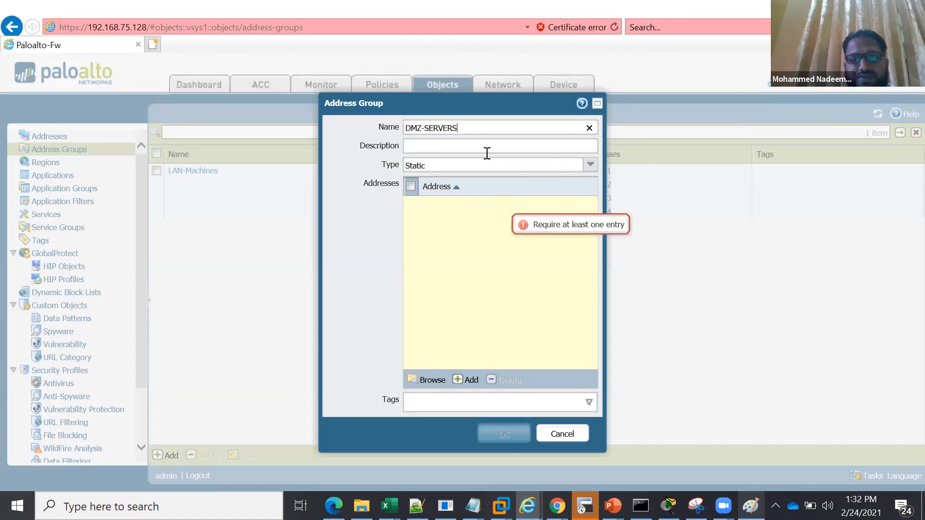
click(487, 148)
text(dmz servers )
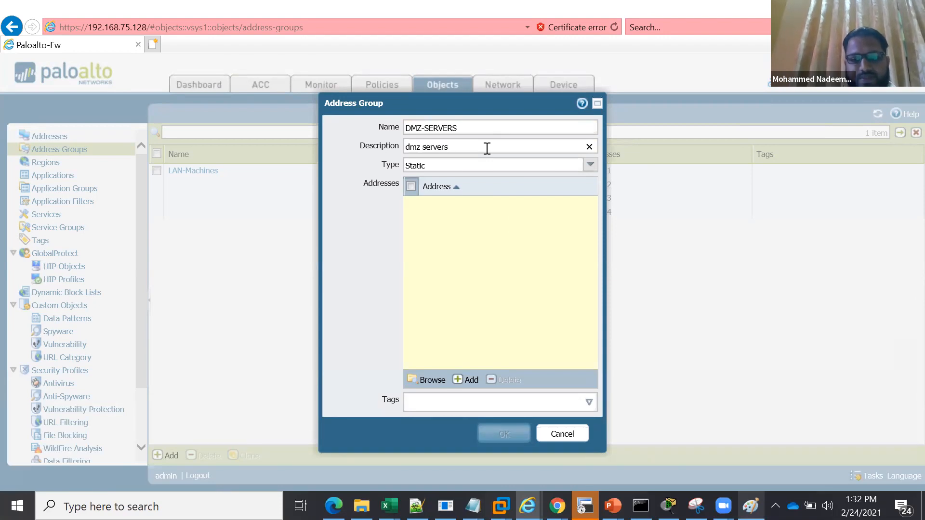
text(in d)
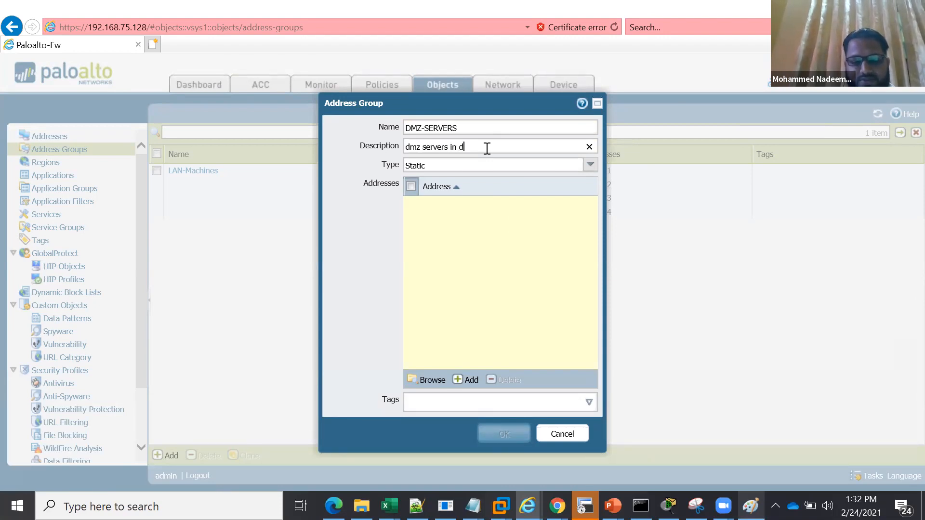
text(mz zone)
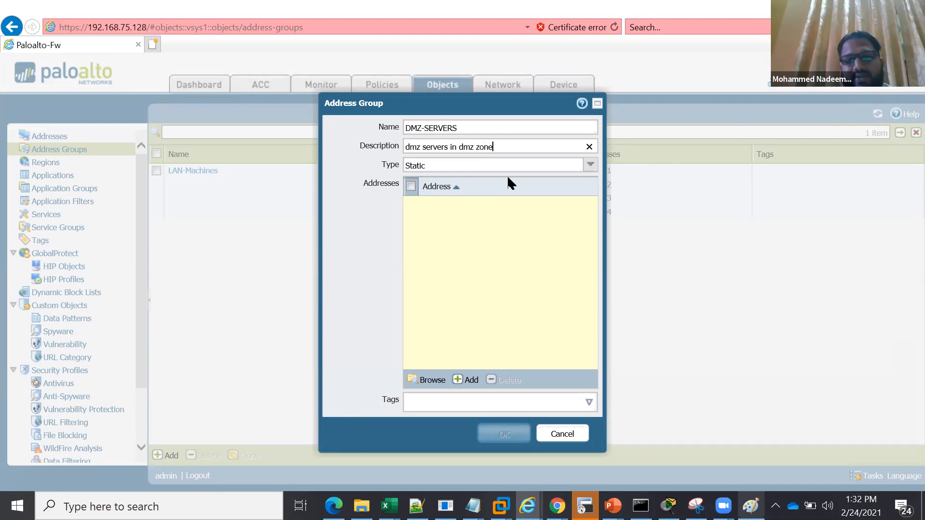
Add h-dmz1, h-dmz12 and h-dmz13 as static members of the DMZ-SERVERS address group
click(466, 381)
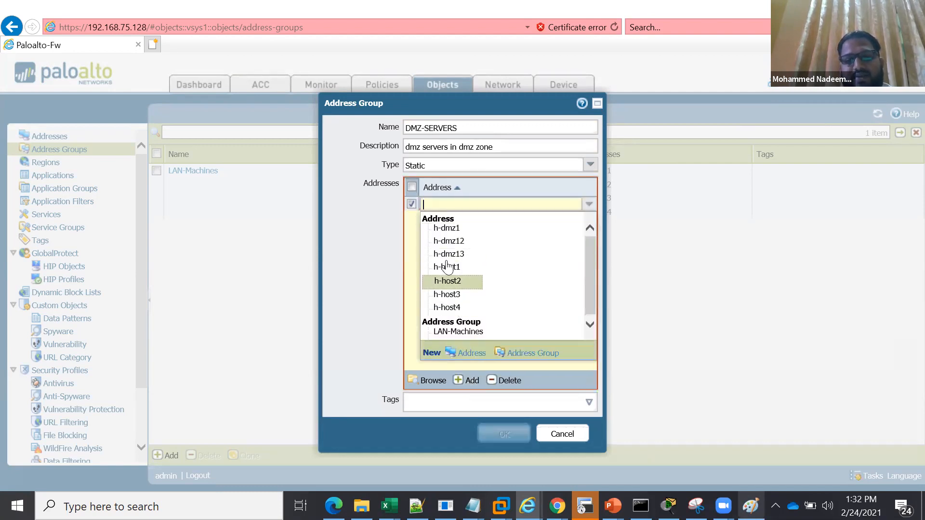
click(456, 233)
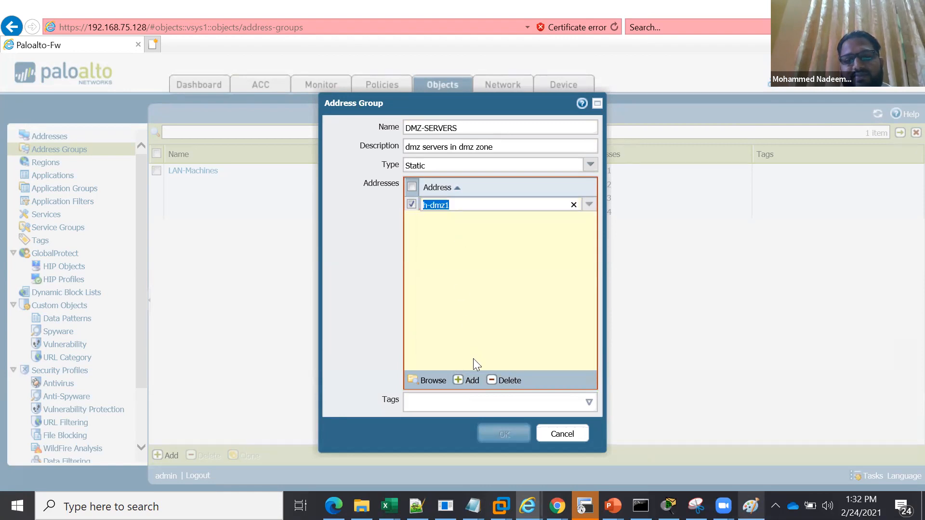
click(475, 383)
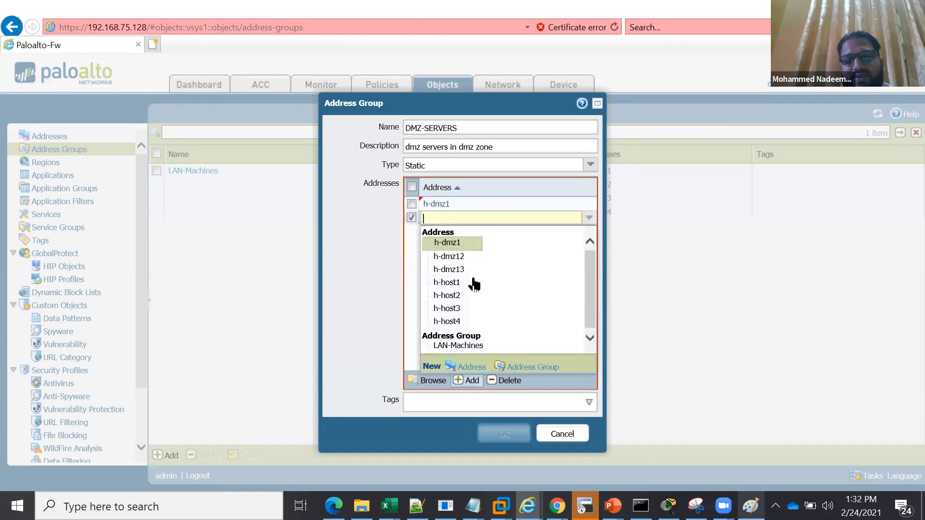
click(465, 256)
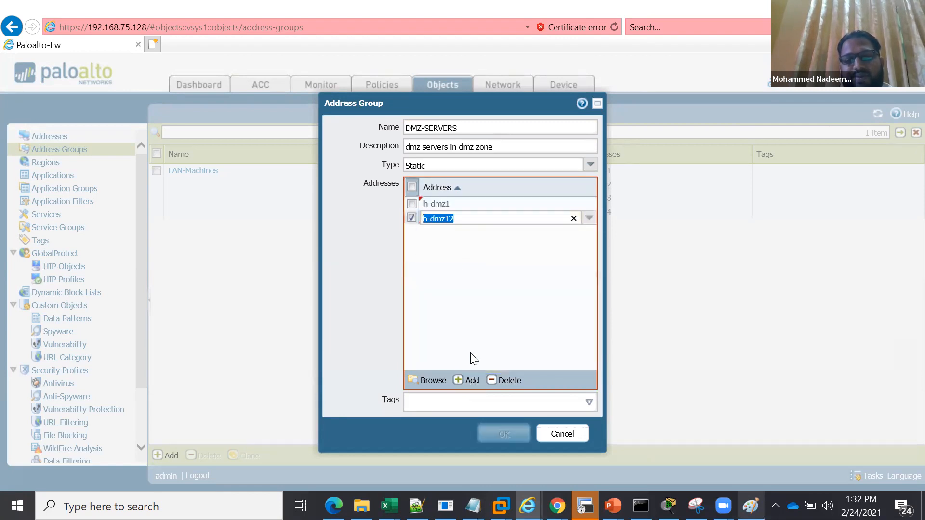
click(470, 381)
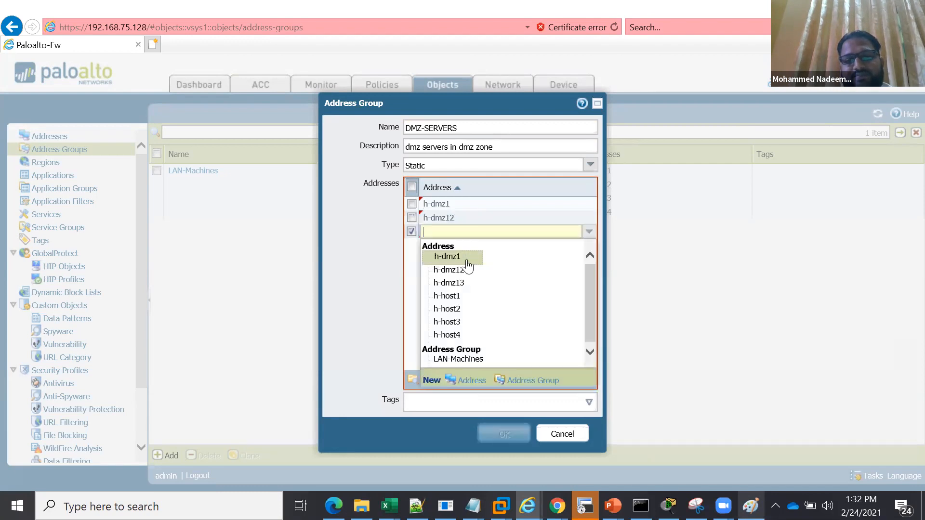
click(461, 283)
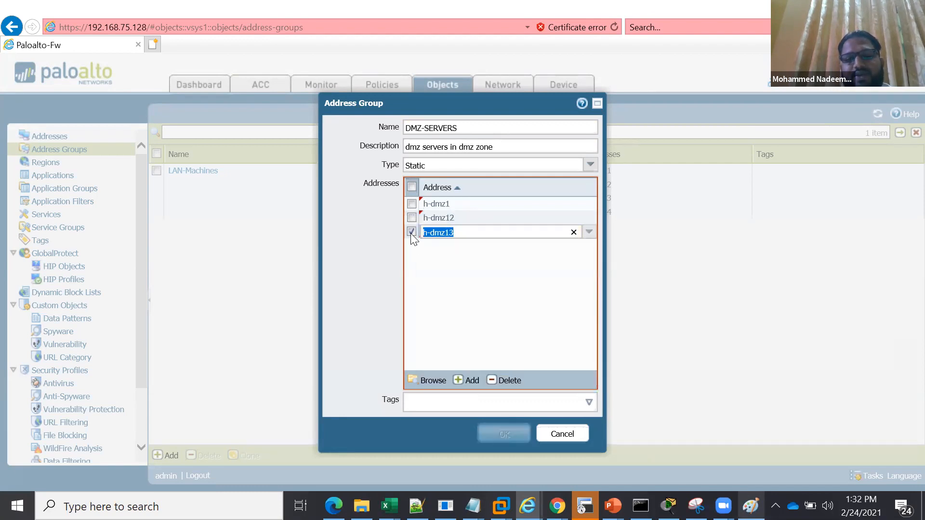
click(410, 233)
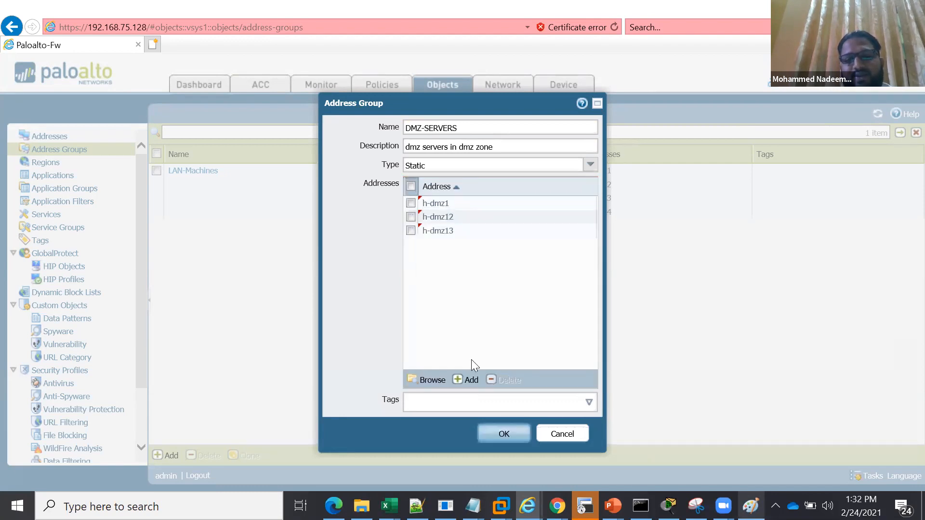
Assign the oracle tag to the DMZ-SERVERS address group and save the group
click(589, 402)
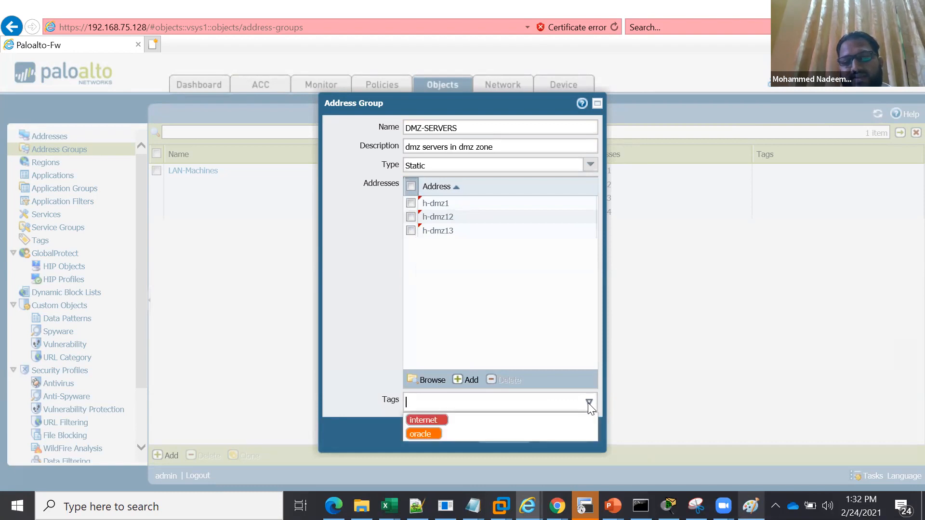
click(468, 432)
click(349, 396)
click(501, 424)
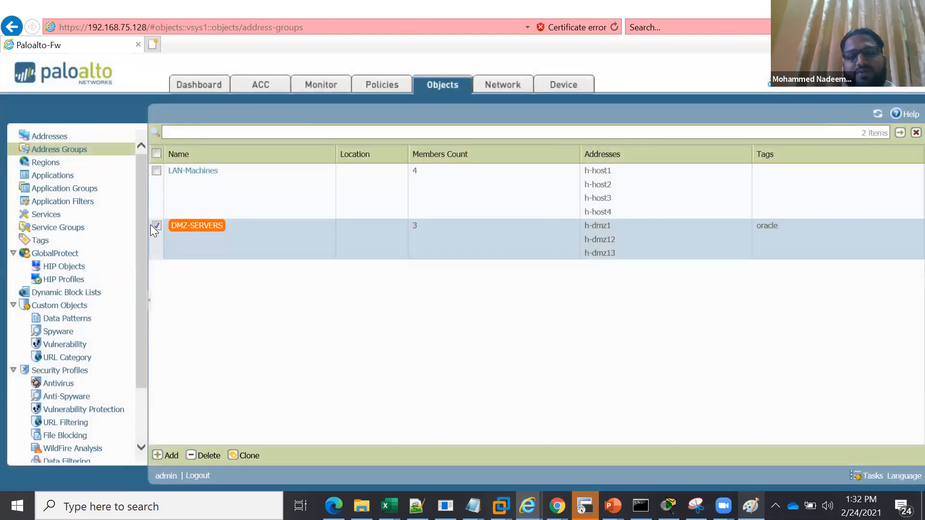
click(156, 224)
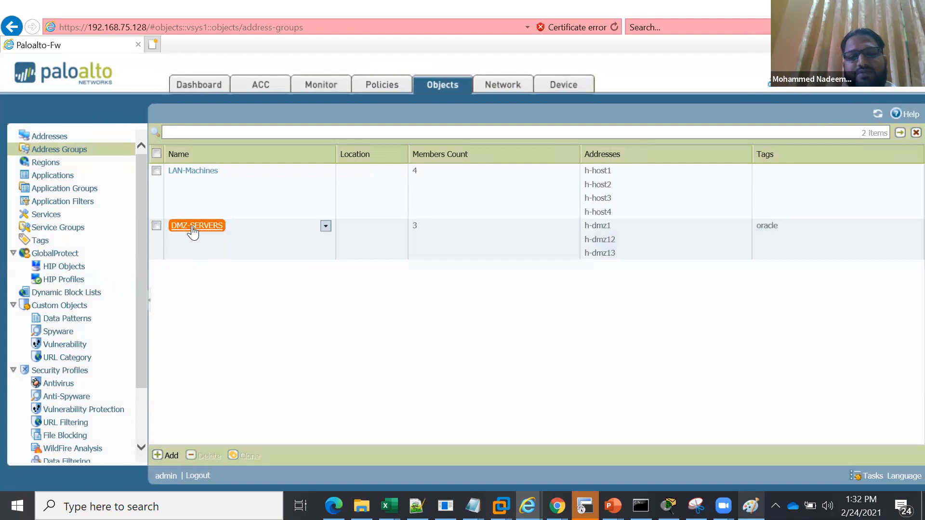
drag(204, 226, 272, 131)
click(251, 273)
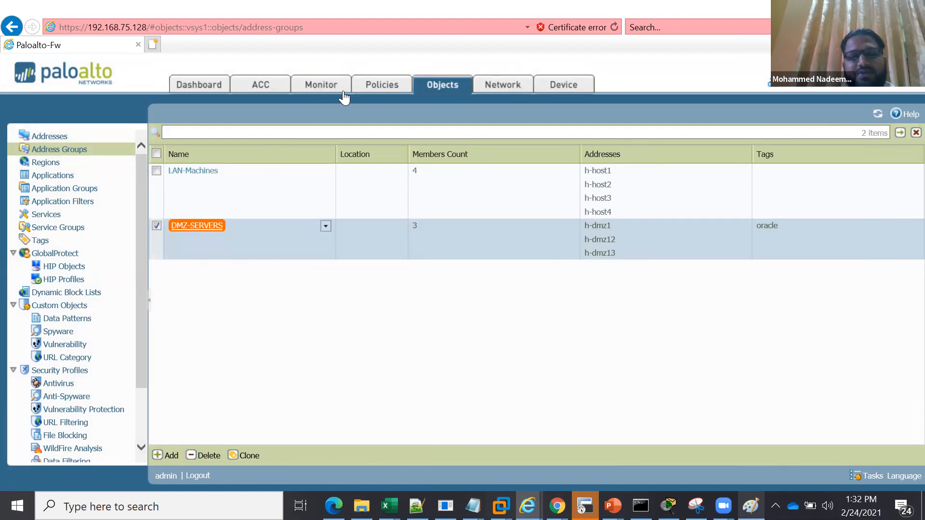
Set the source address of the dmz-to-internet security rule to the DMZ-SERVERS address group
click(379, 91)
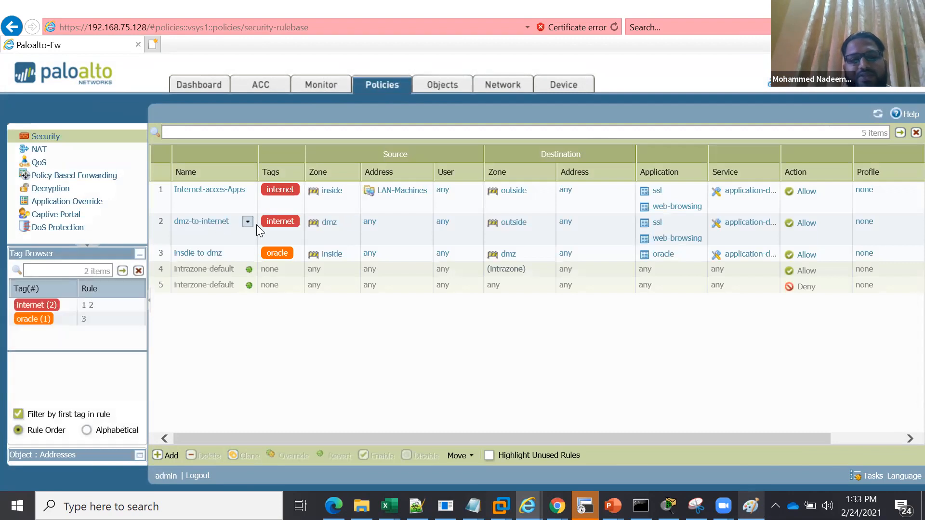
click(423, 223)
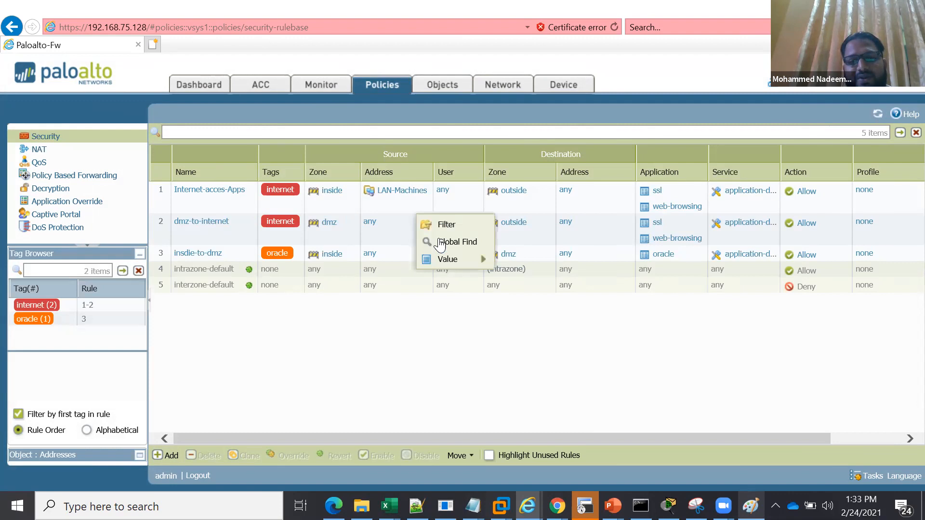
click(372, 229)
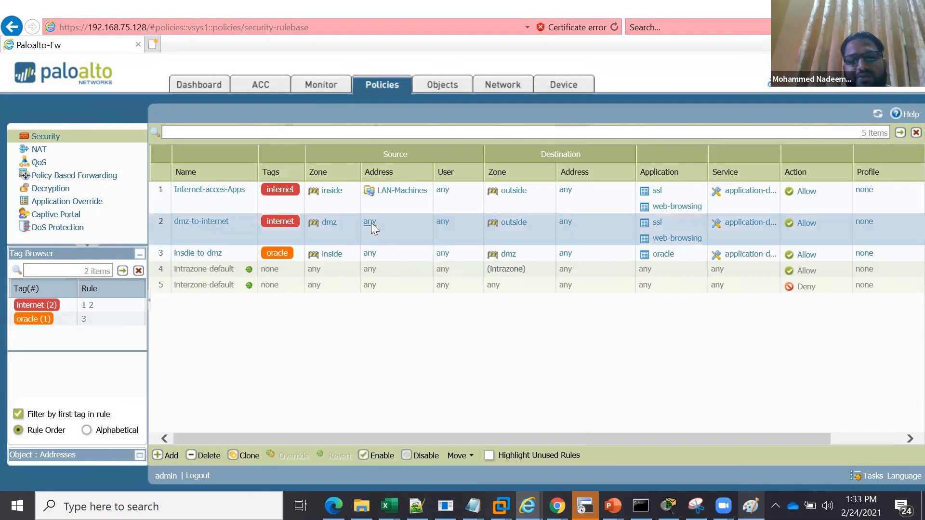
click(370, 223)
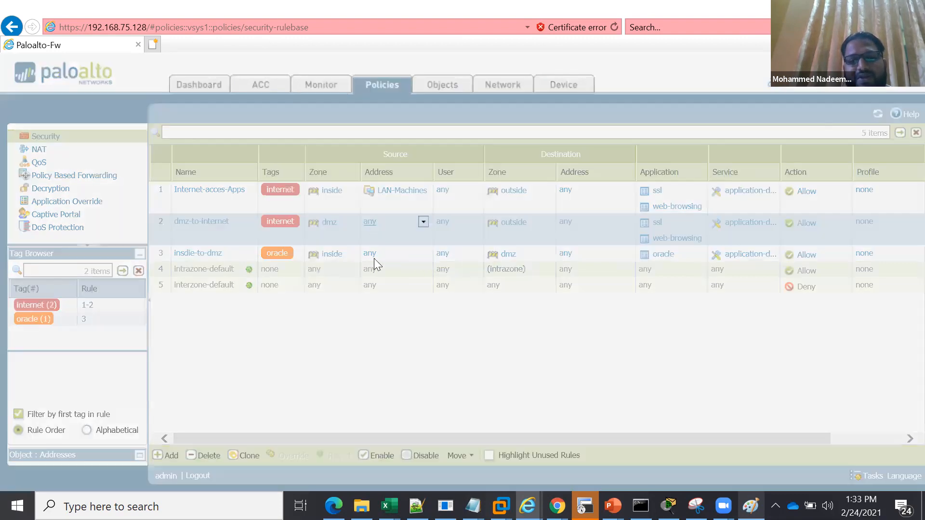
click(395, 316)
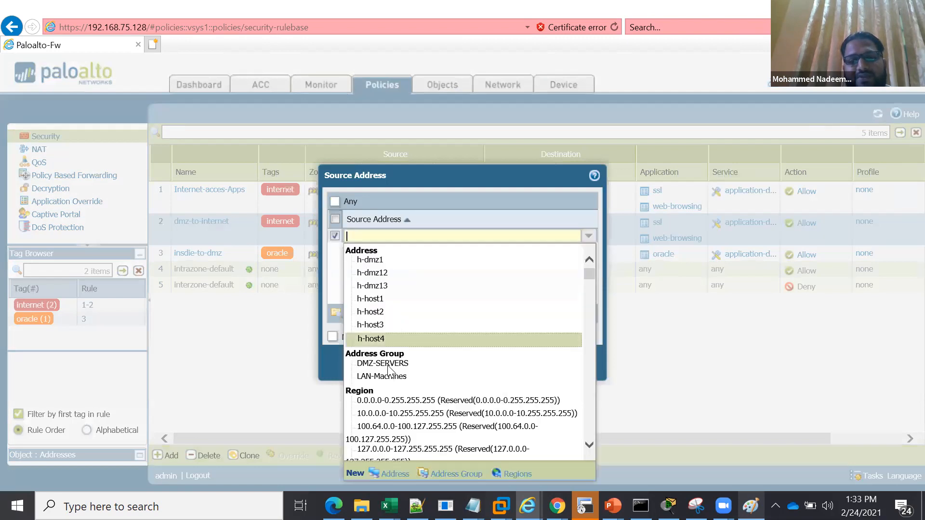
key(Return)
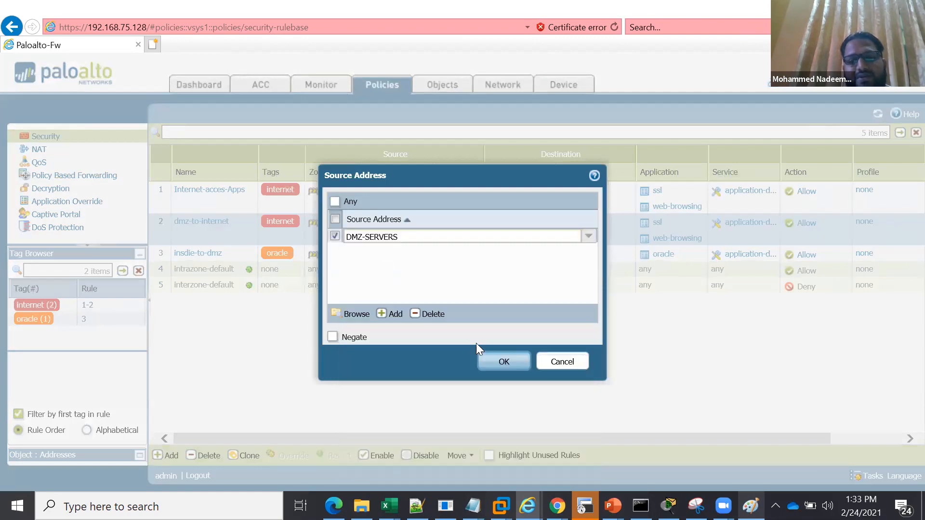
click(499, 364)
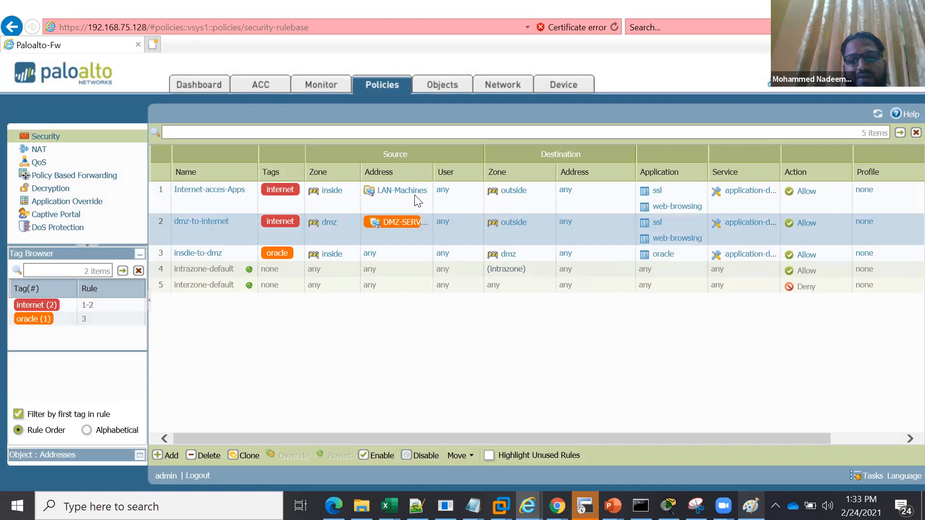
Examine the value details and members of the LAN-Machines group in the Internet-acces-Apps rule's source address
mouse_move(394, 193)
click(424, 192)
mouse_move(458, 264)
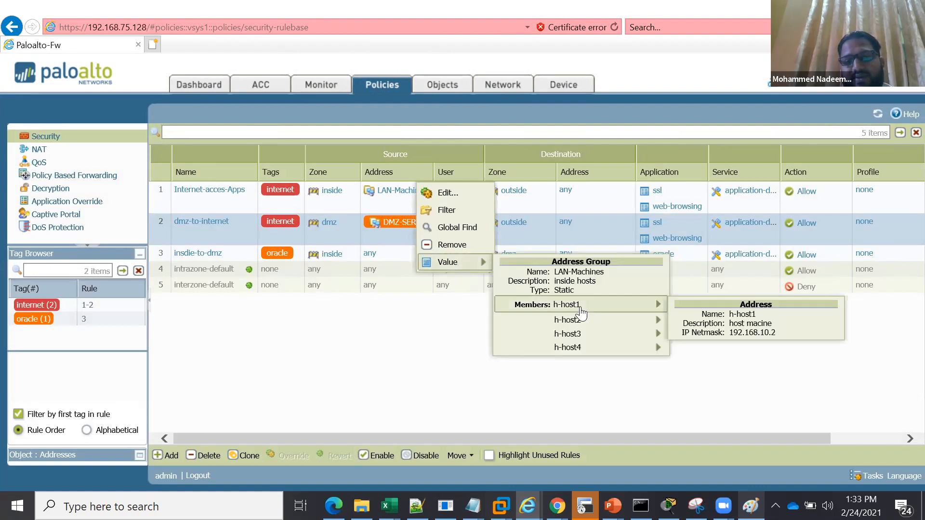
Check the remaining LAN-Machines members, and examine the value details and members of DMZ-SERVERS in the dmz-to-internet rule's source address
mouse_move(589, 326)
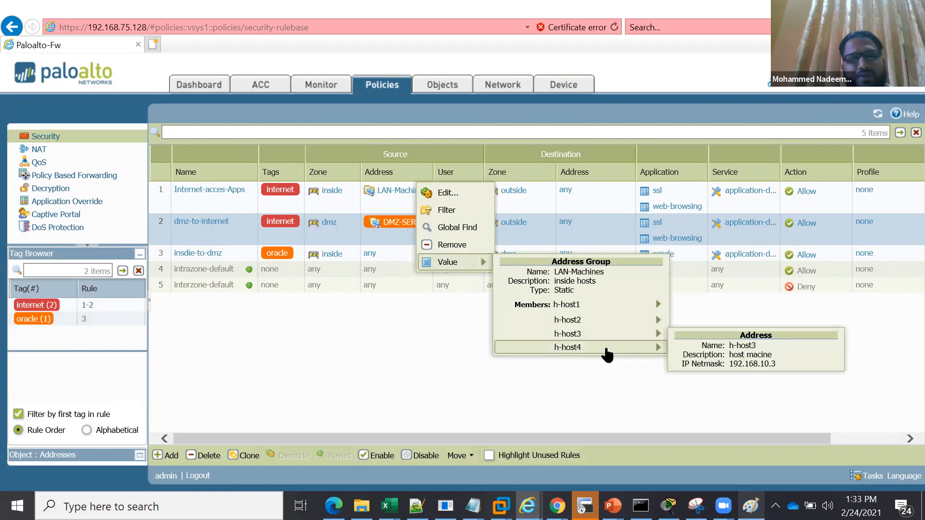
click(422, 259)
mouse_move(404, 225)
click(451, 225)
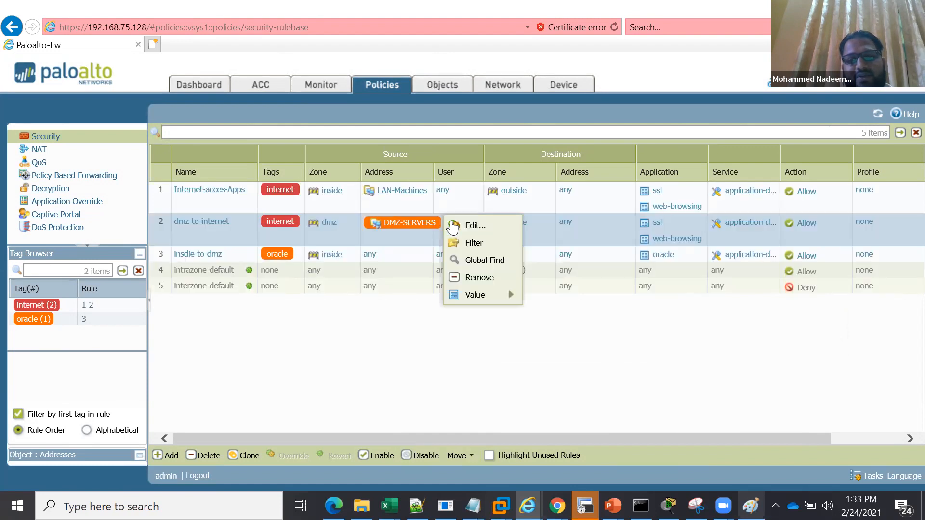
mouse_move(495, 297)
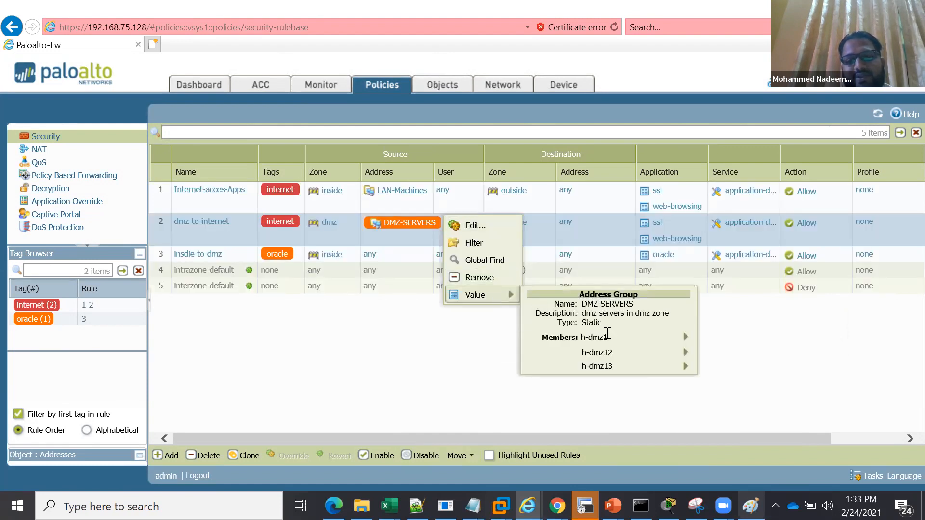
mouse_move(629, 341)
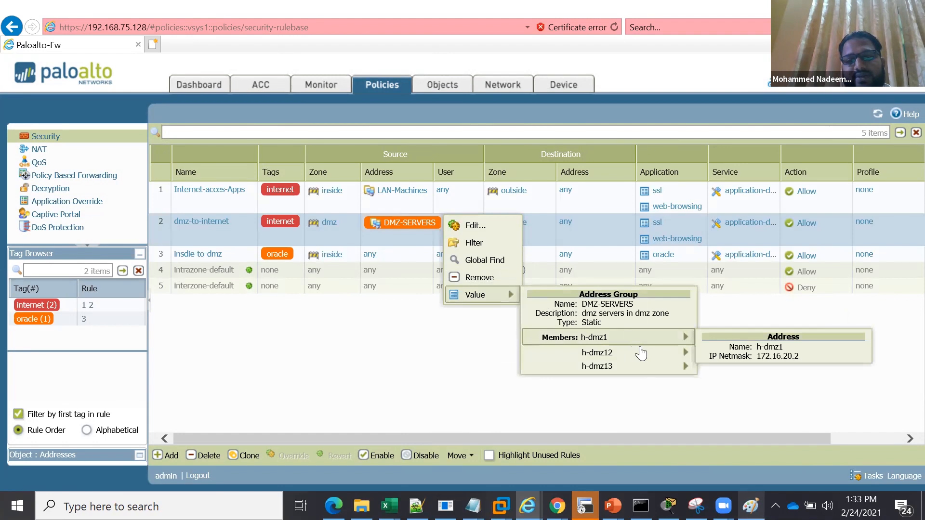
mouse_move(645, 366)
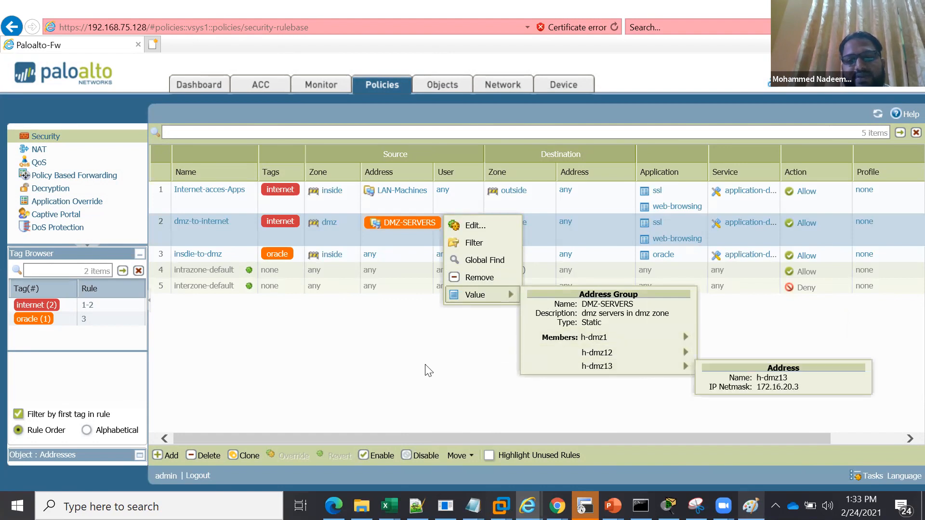
click(440, 223)
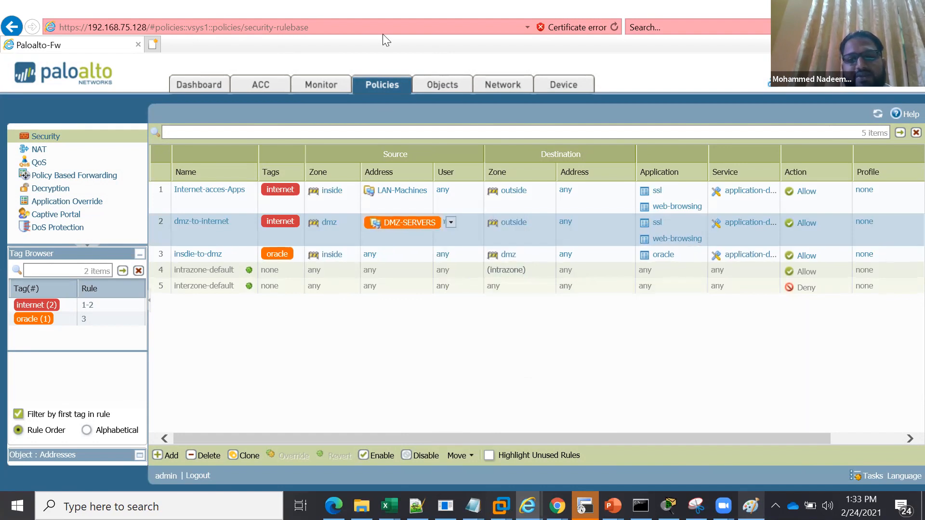
Create a TCP service object named oracle-1 with destination port 8000
click(436, 89)
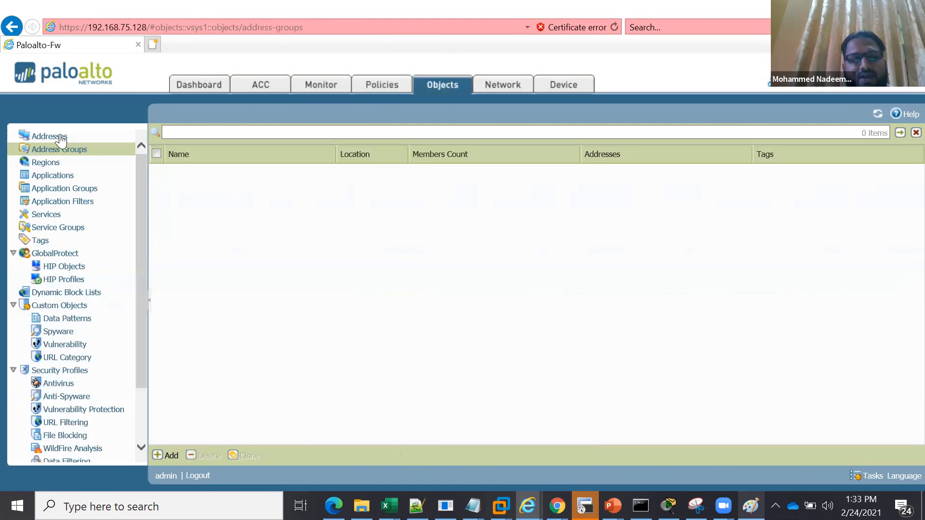
click(46, 216)
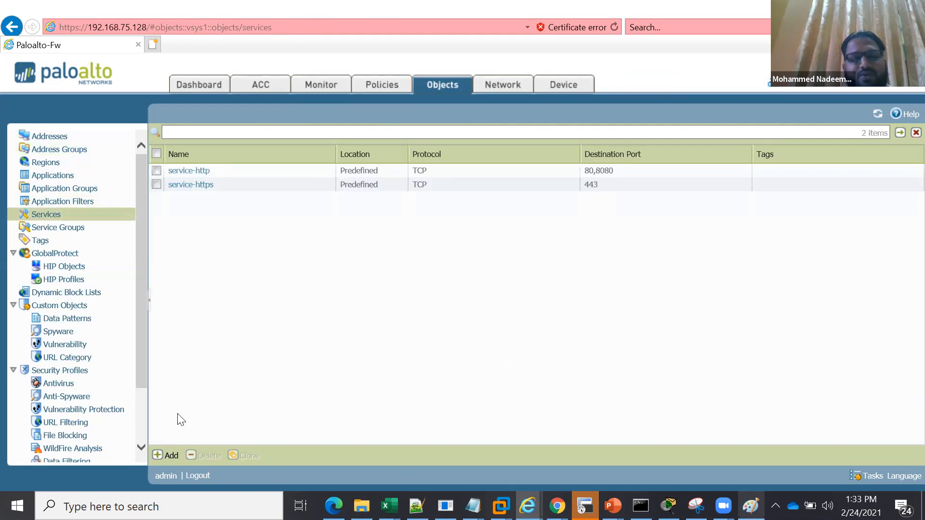
click(169, 455)
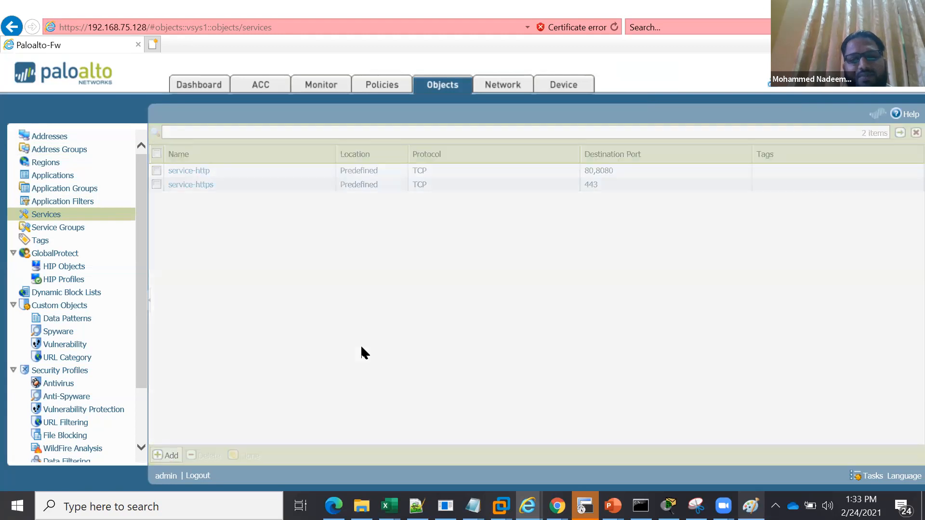
text(oracl)
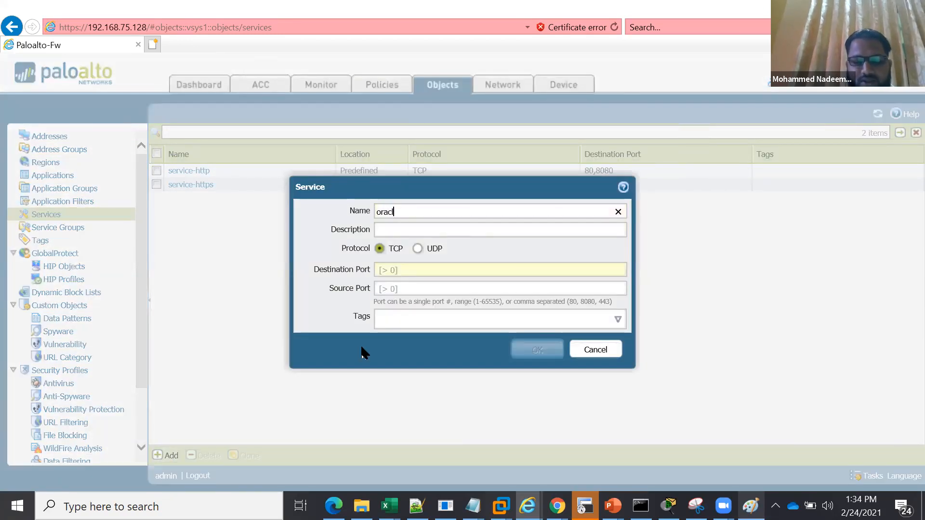
text(e-1)
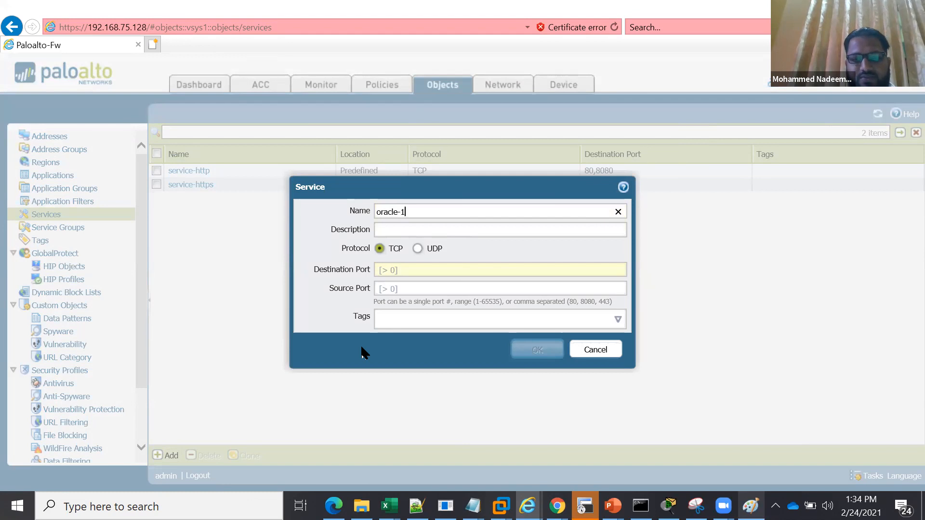
click(413, 265)
text(8000)
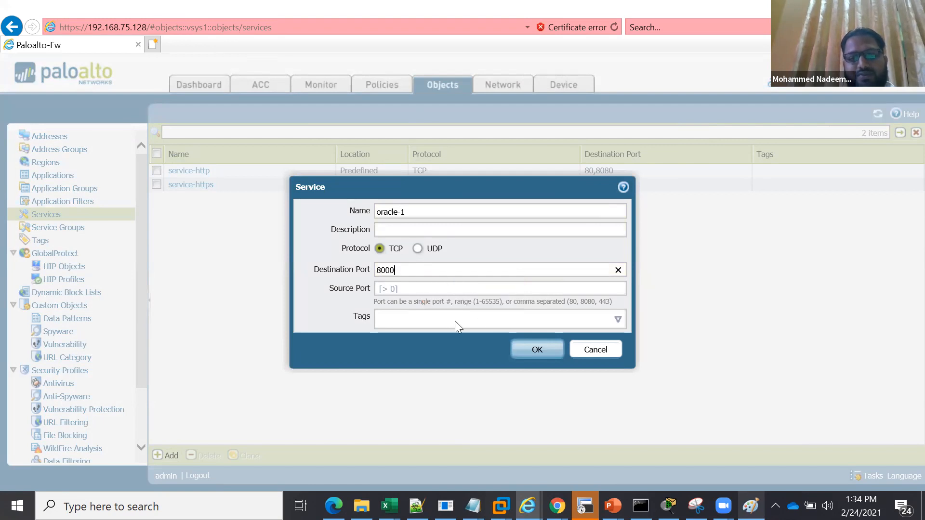
click(526, 346)
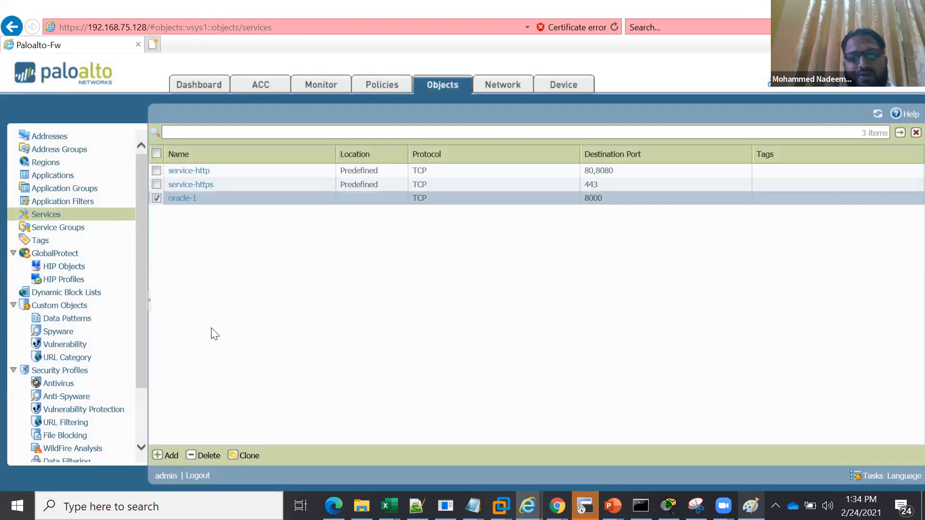
Clone the oracle-1 service and rename the copy as oracle-2
click(244, 456)
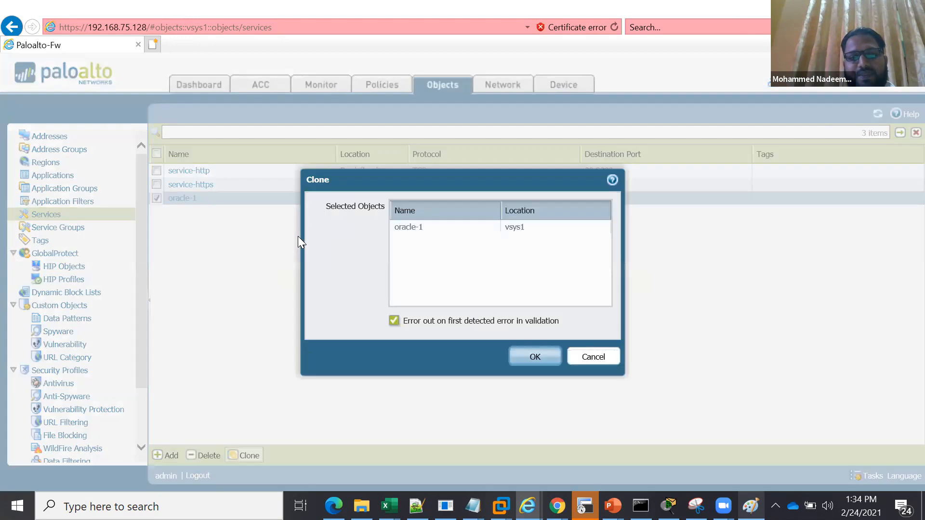
click(542, 358)
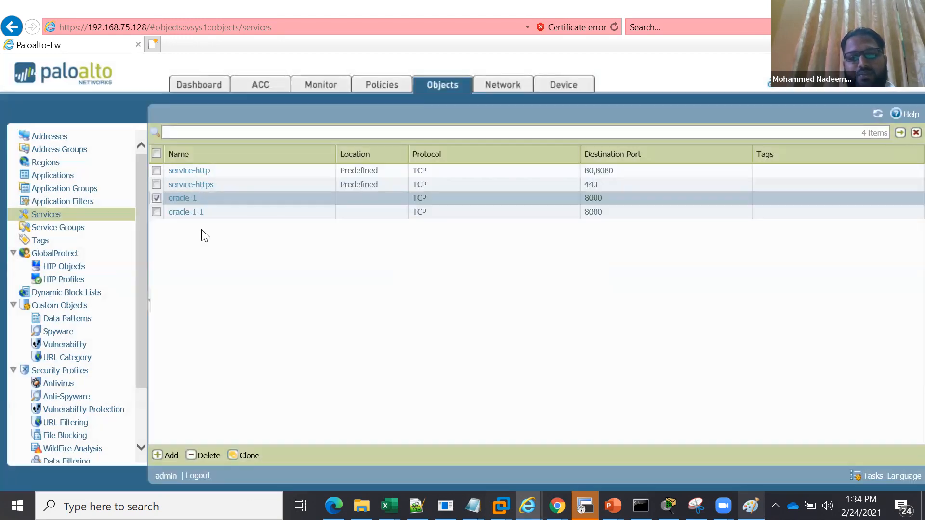
click(183, 213)
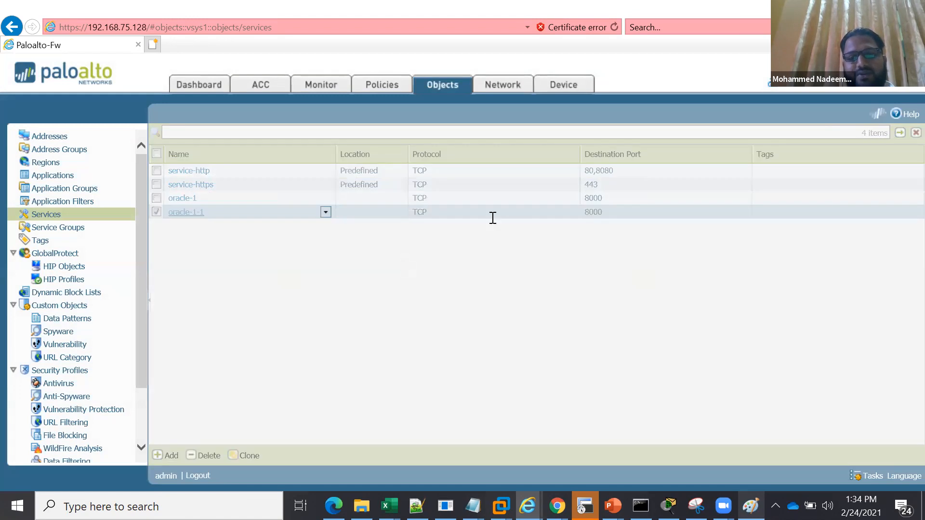
key(BackSpace)
key(BackSpace)
key(BackSpace)
text(2)
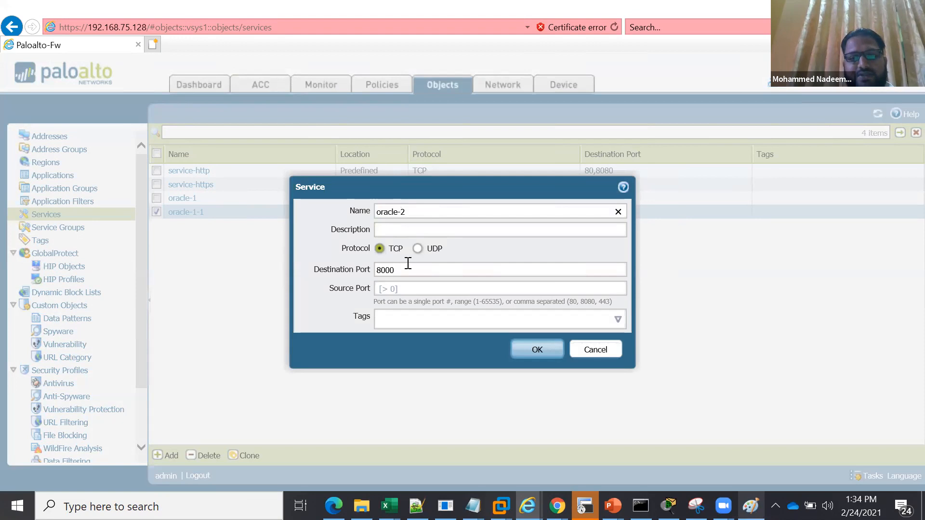
Set the destination port of the oracle-2 service to 9090 and save it
click(404, 266)
key(BackSpace)
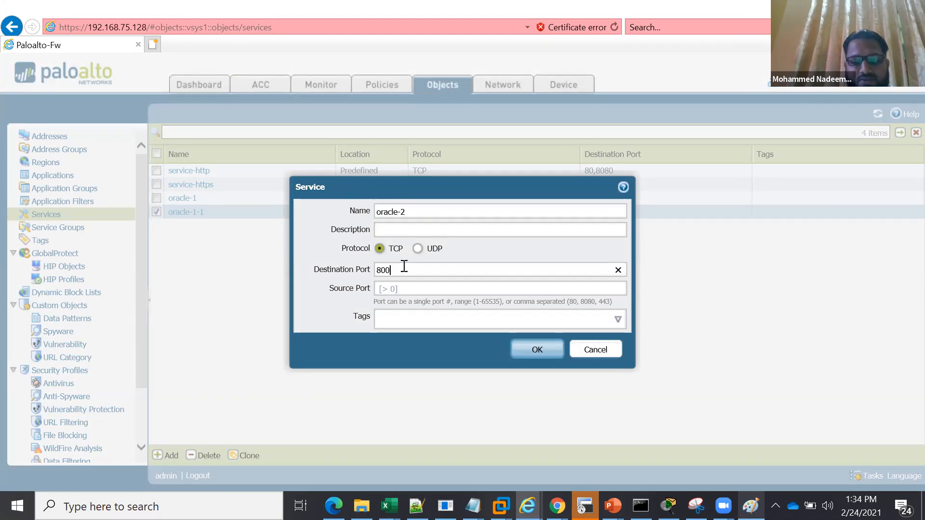
key(BackSpace)
key(BackSpace)
key(BackSpace)
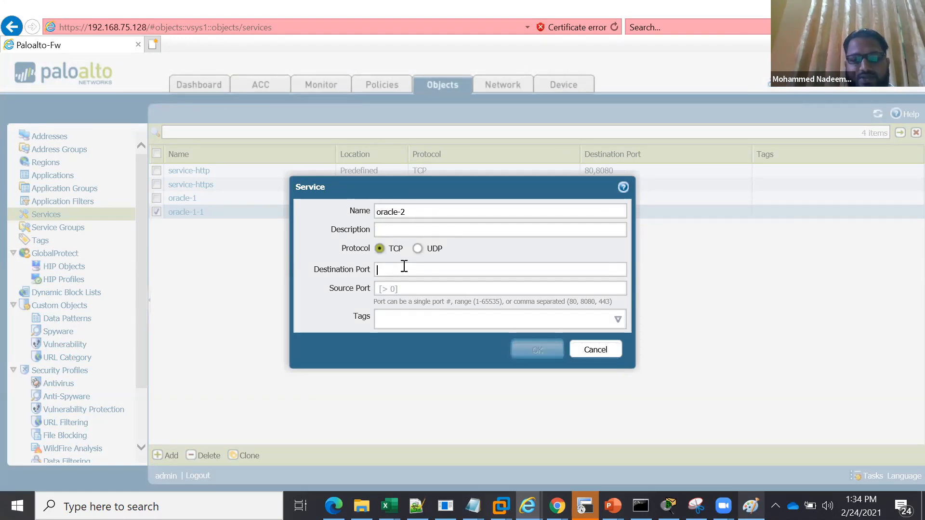
text(9090)
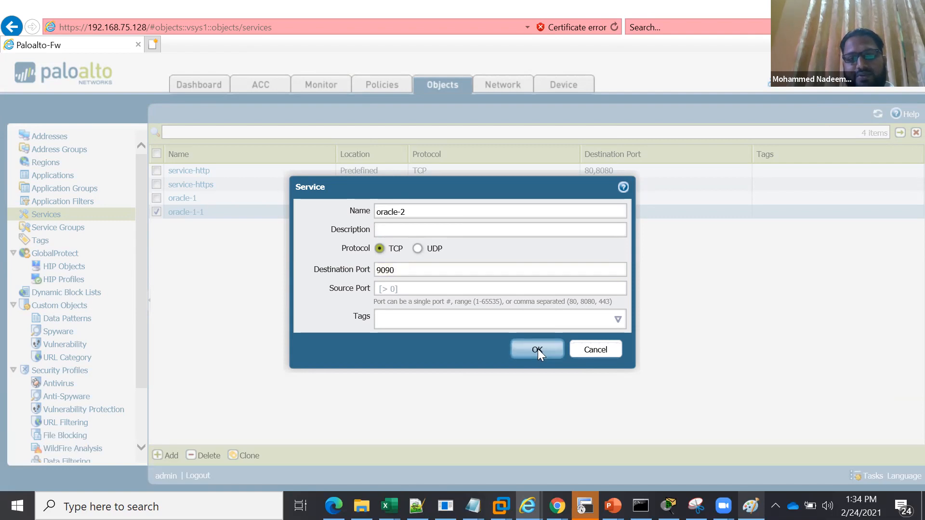
click(538, 350)
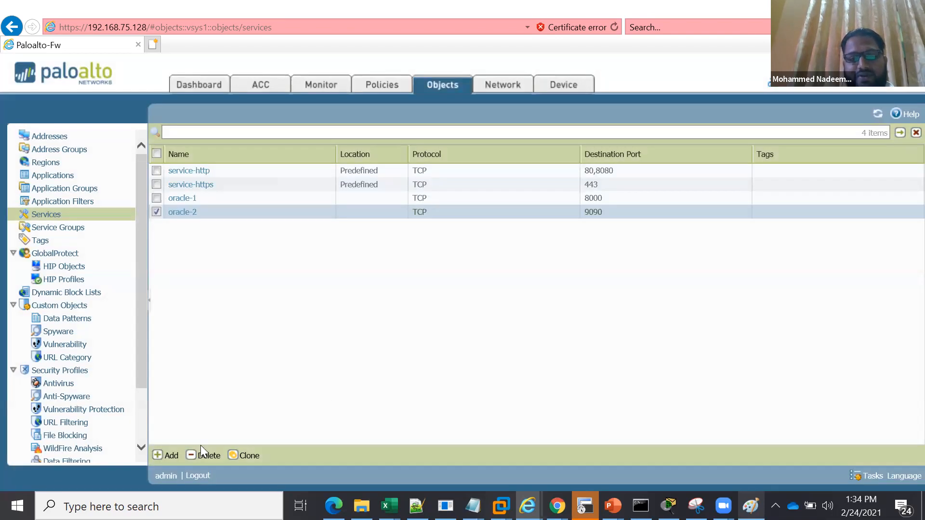
Create a TCP service object named oracle-3 with destination ports 80,8080,443 and deselect it in the list
click(170, 458)
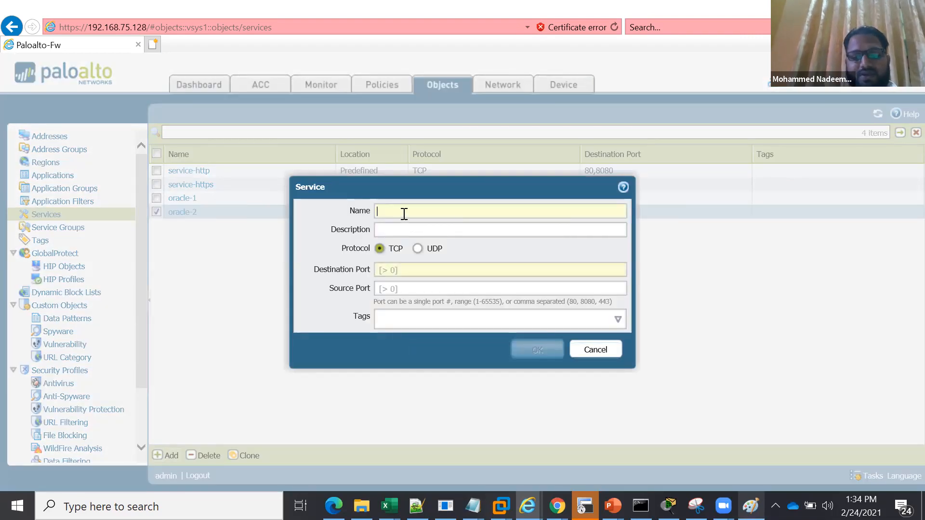
text(oracle)
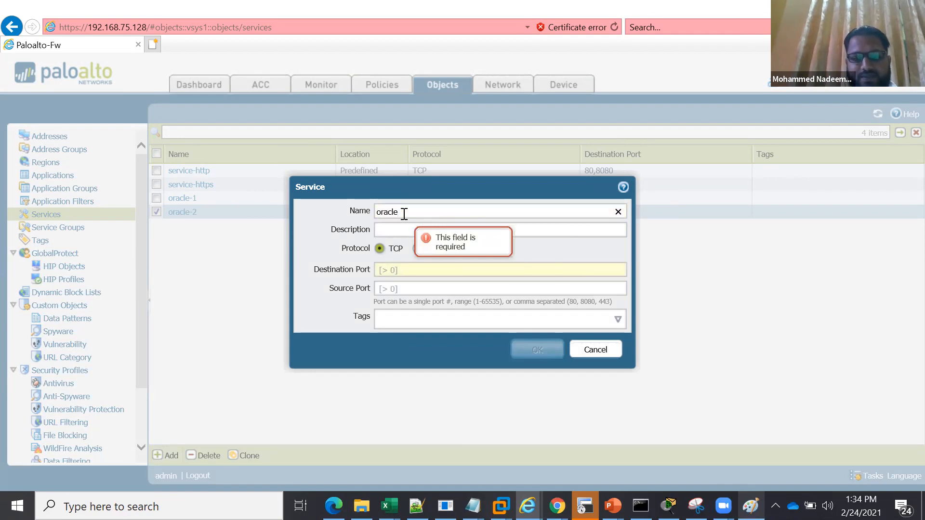
text(-3)
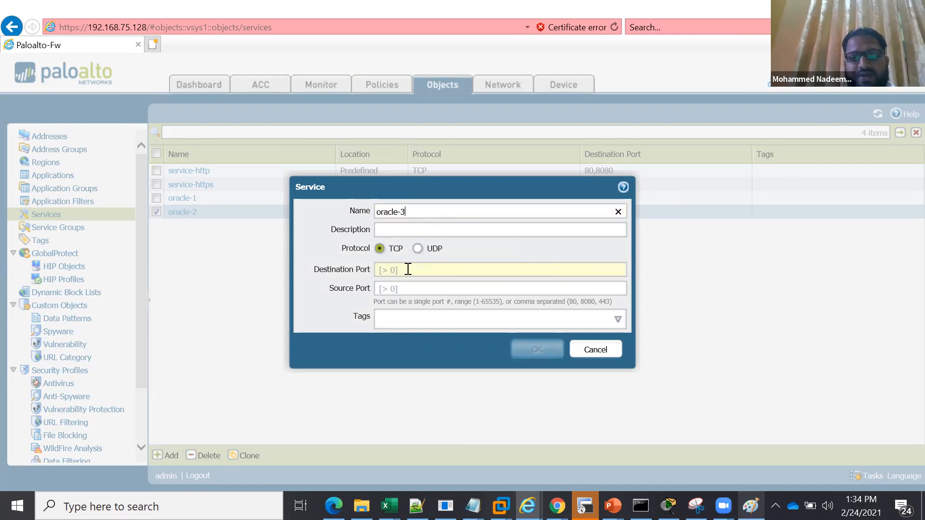
click(411, 268)
text(80,)
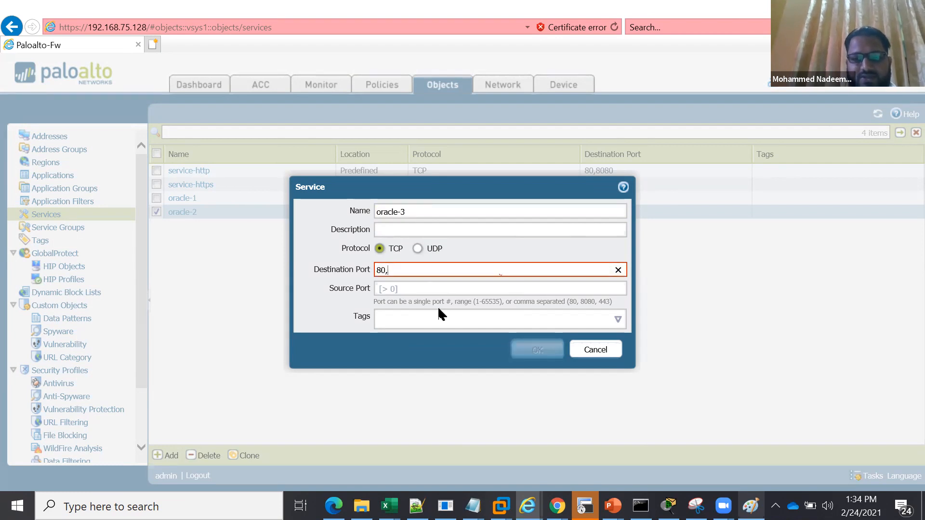
text(8080,443)
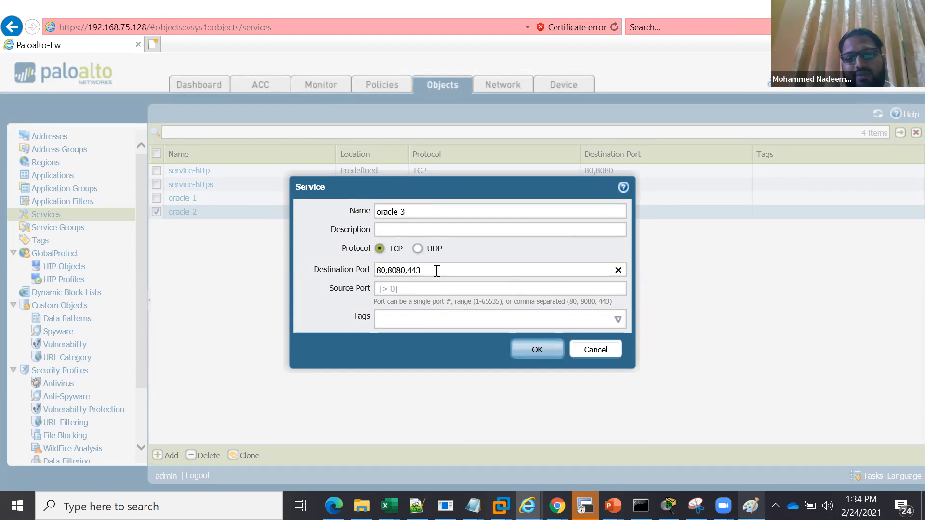
click(522, 344)
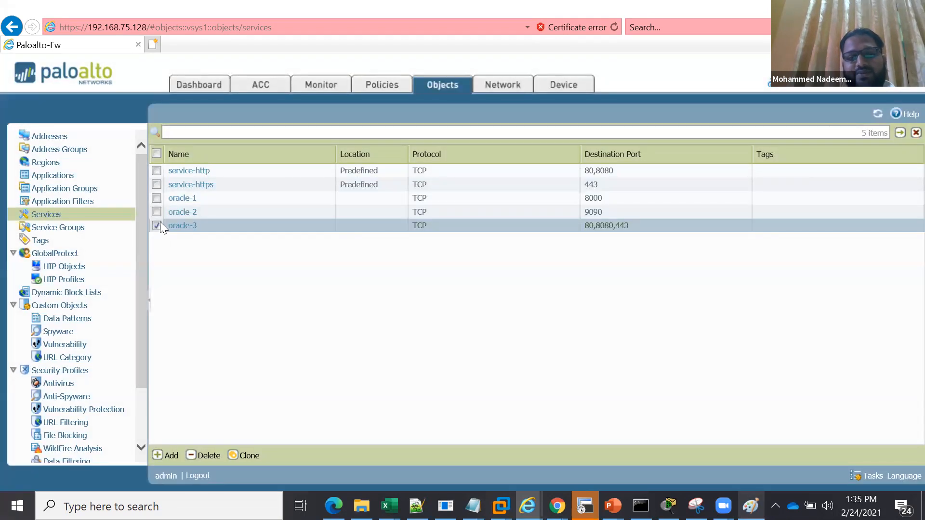
click(157, 225)
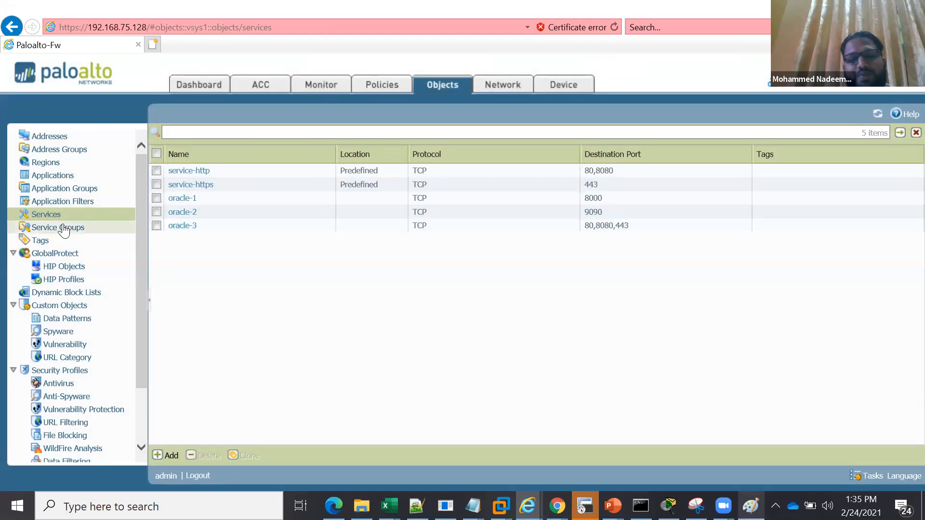
Start a new service group named Oracle-ports
click(64, 227)
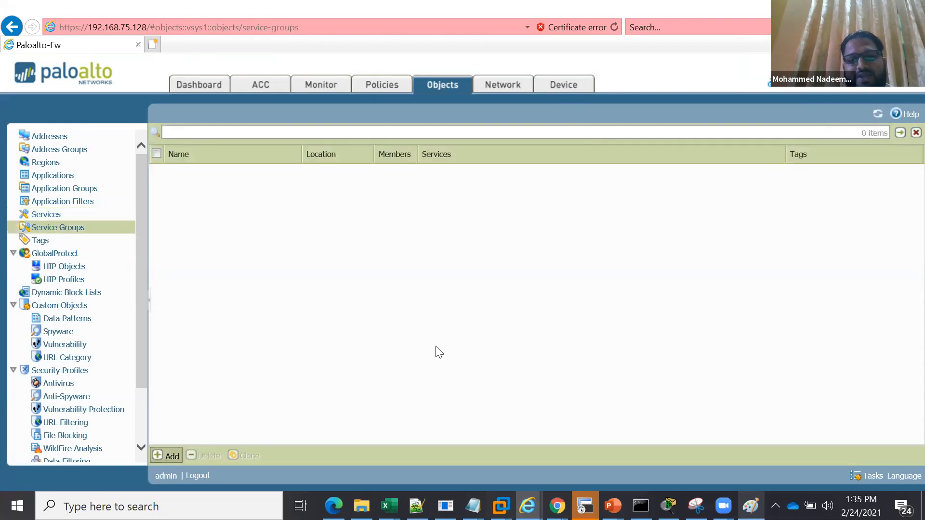
text(o)
key(BackSpace)
text(Oracle-p)
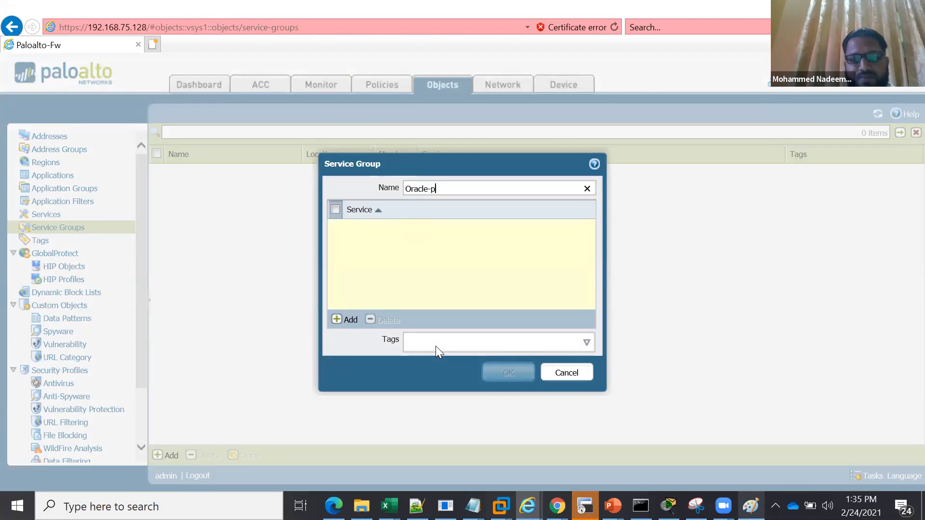
text(orts)
Add the oracle-1, oracle-2 and oracle-3 services to the Oracle-ports group and assign it the oracle tag
click(345, 319)
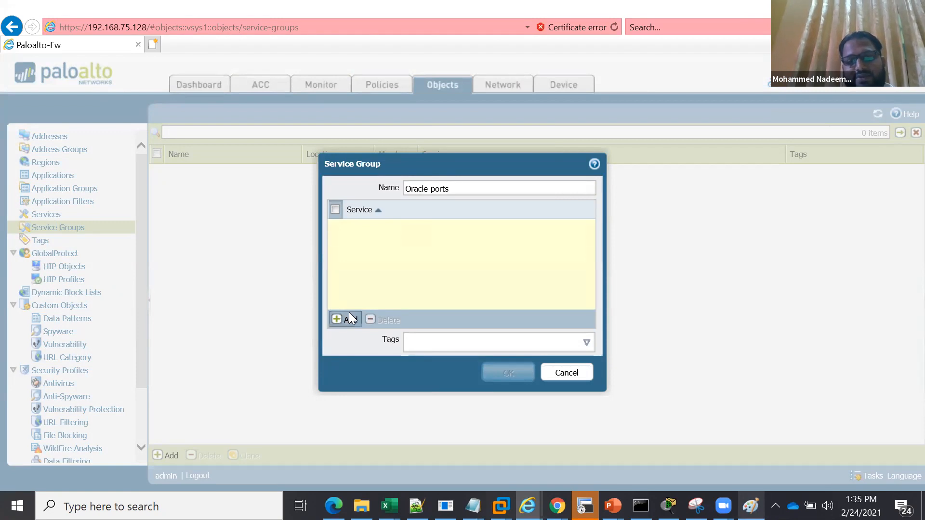
click(373, 246)
click(350, 318)
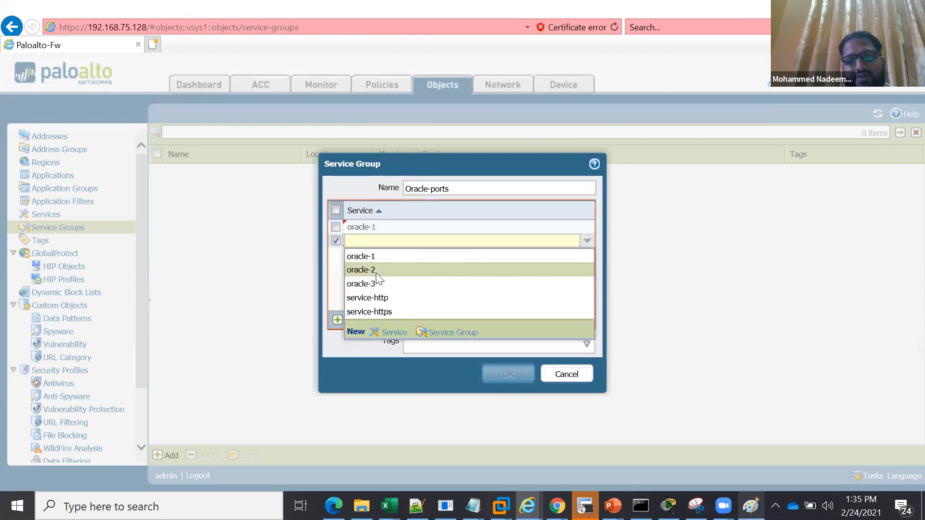
click(375, 271)
click(351, 319)
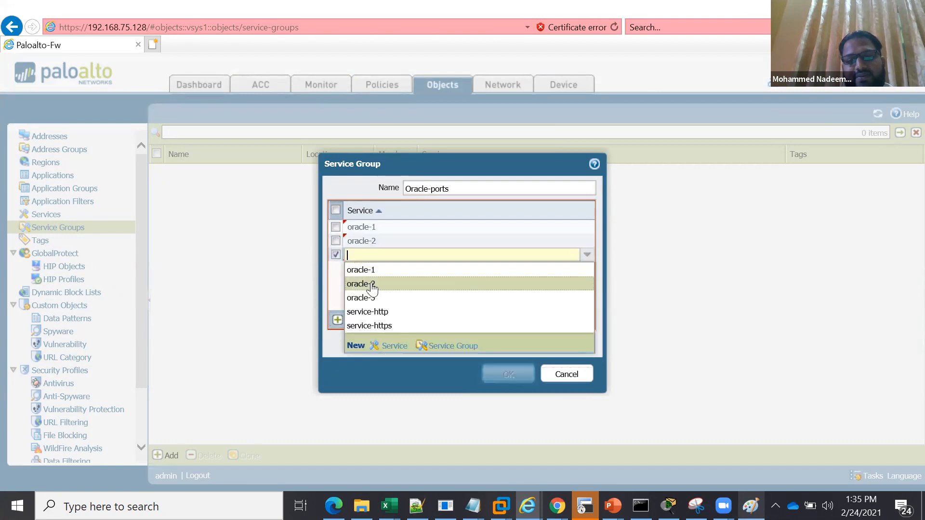
click(373, 298)
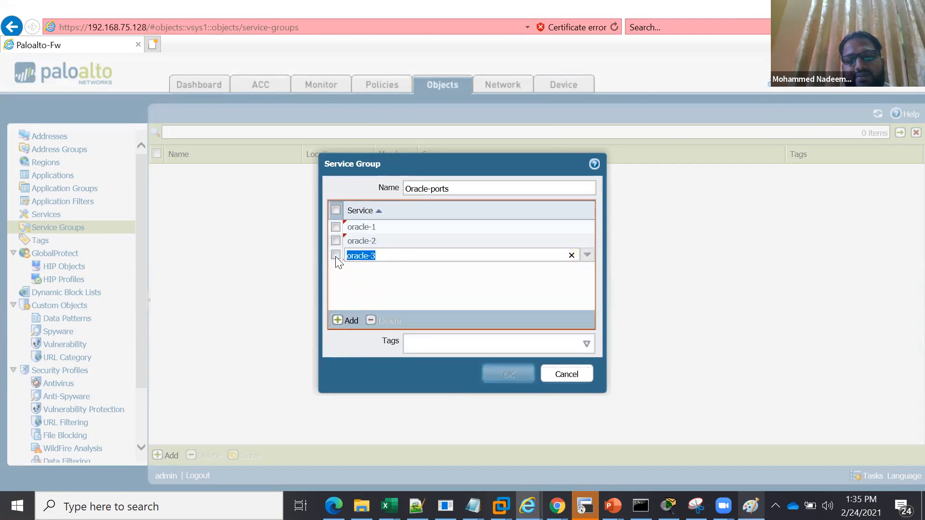
click(585, 342)
click(499, 371)
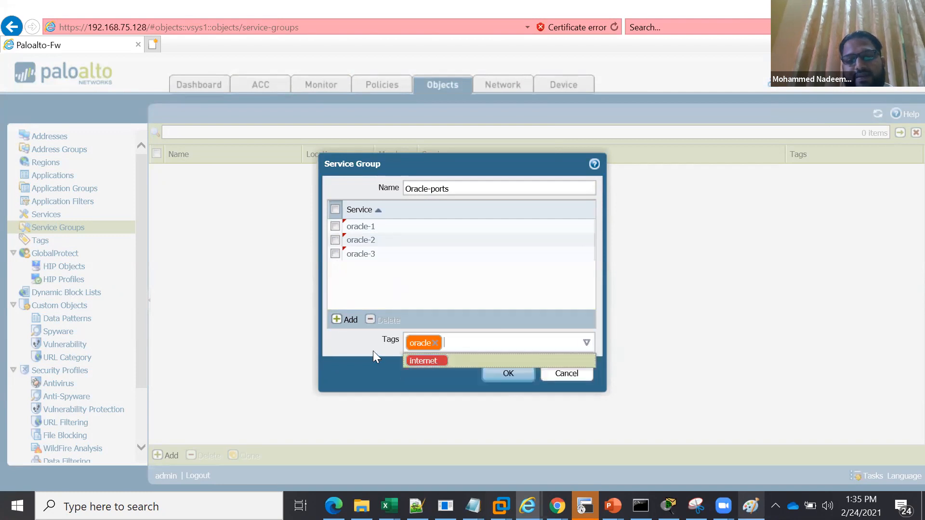
Save the Oracle-ports service group and start a new security policy rule named dmz-to-inside
click(507, 371)
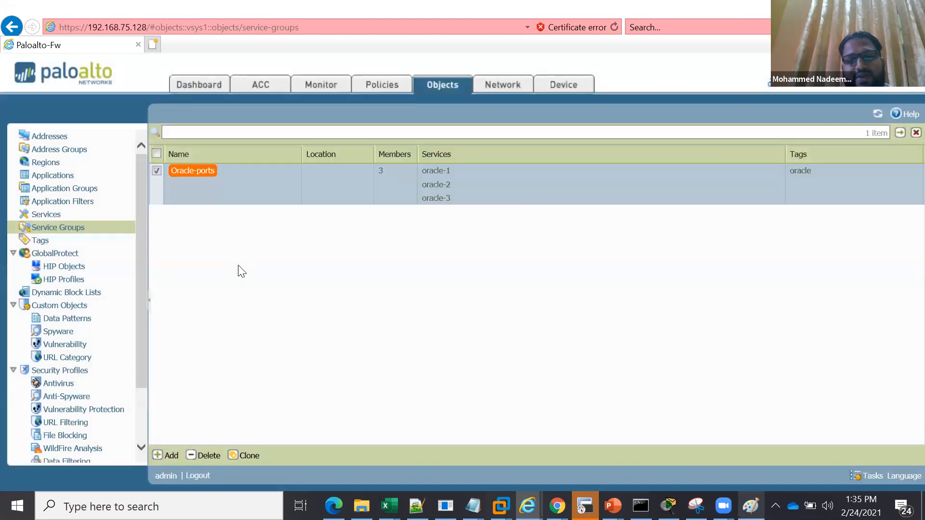
click(370, 88)
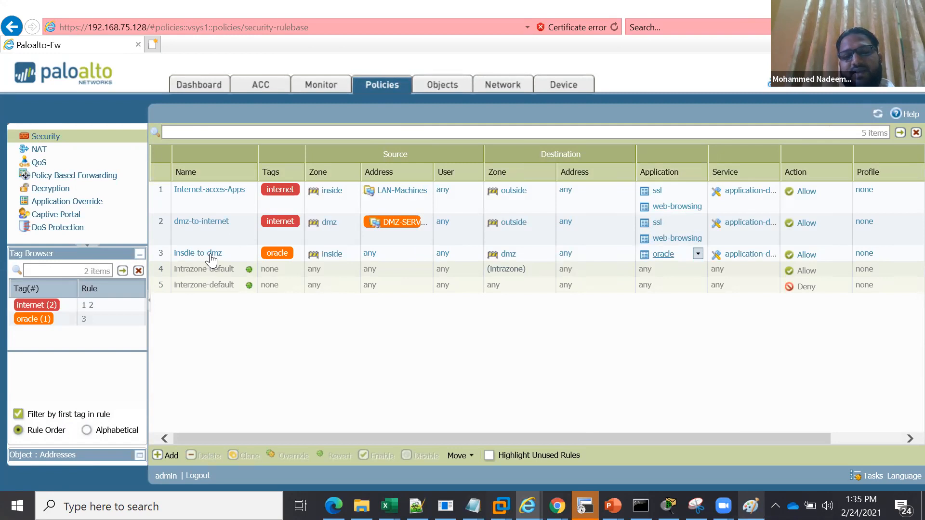
click(168, 457)
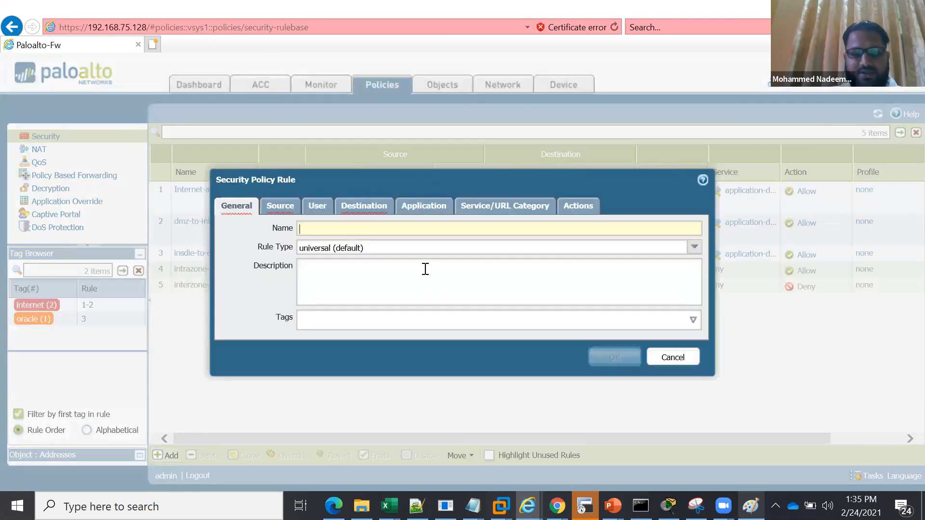
text(dmz-)
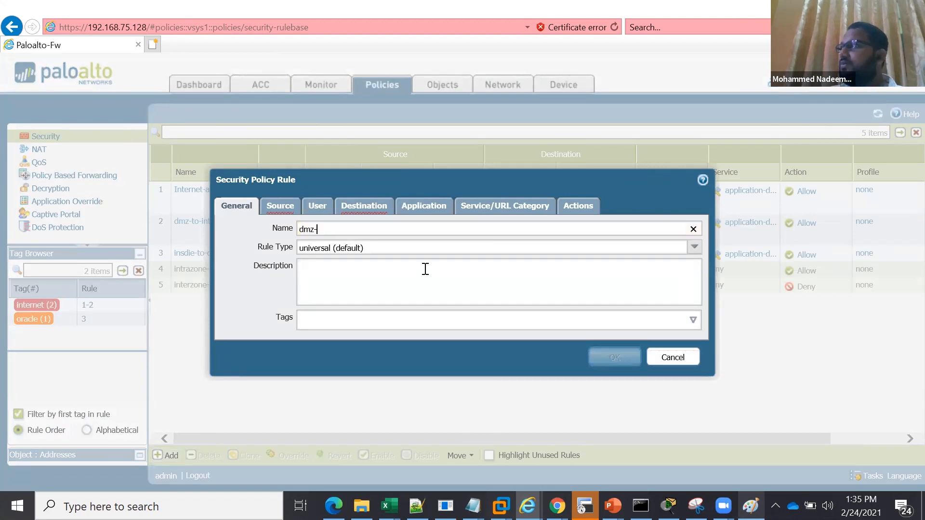
text(to)
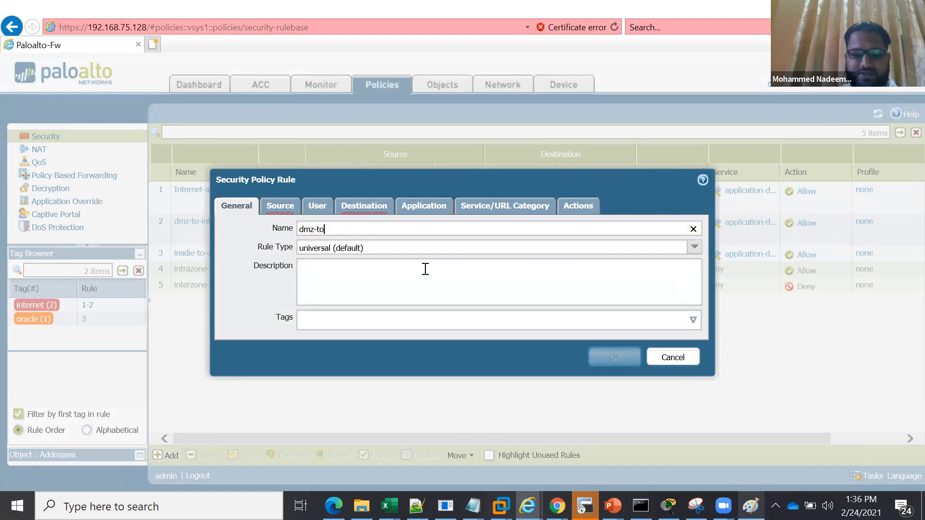
text(-inside)
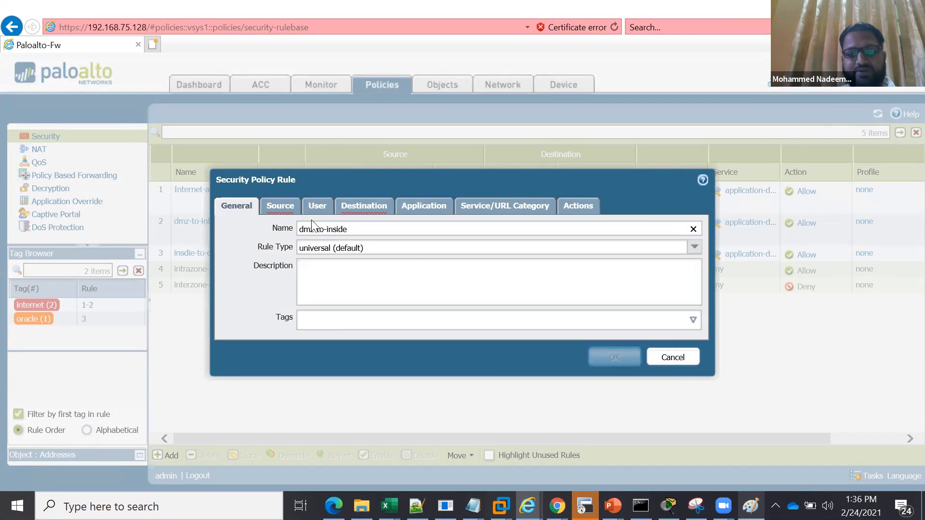
Set the rule's source zone to dmz and its source address to the DMZ-SERVERS address group
click(285, 206)
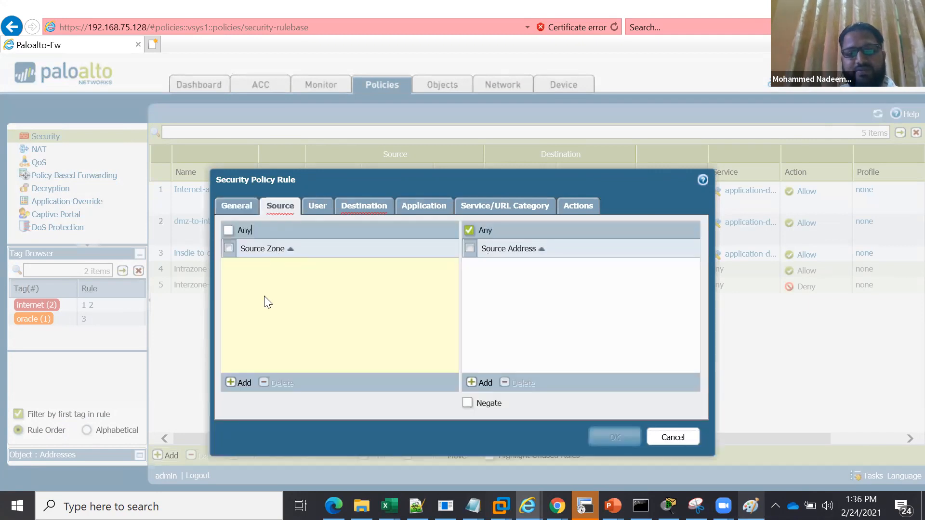
click(241, 383)
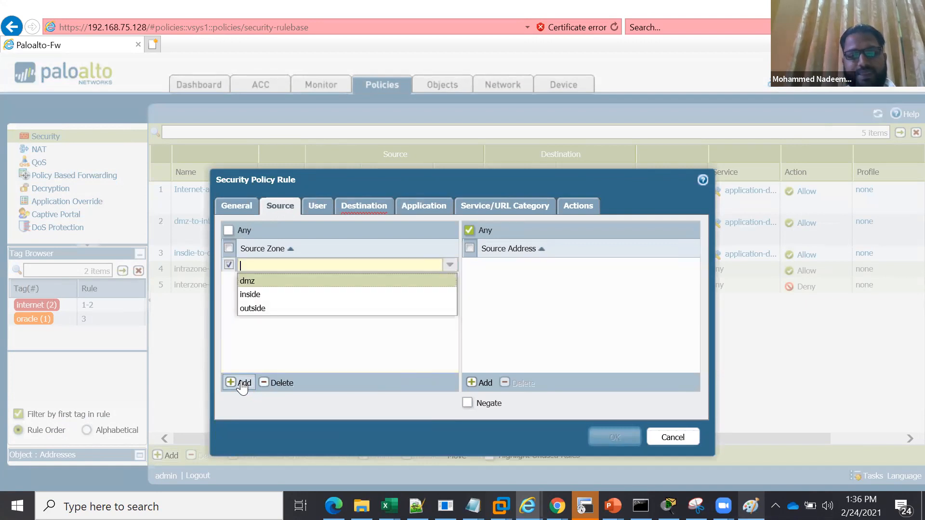
click(270, 282)
click(486, 383)
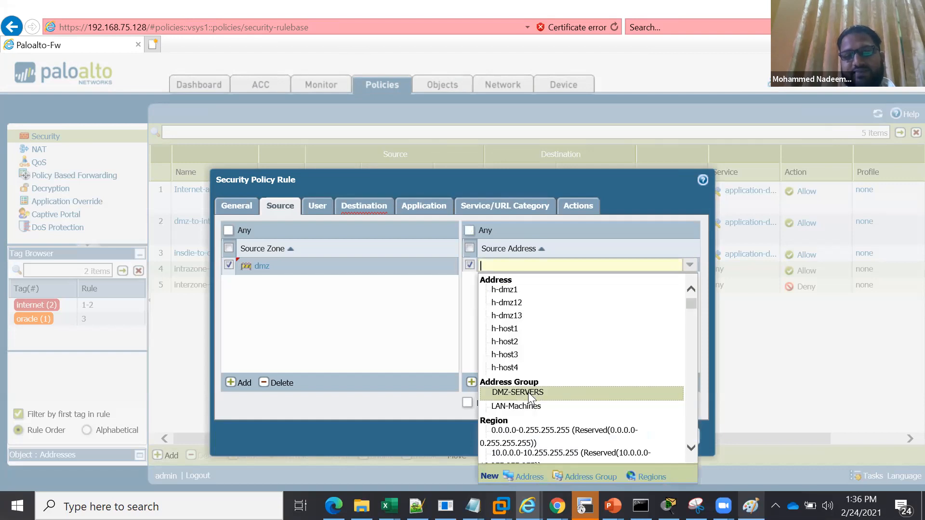
click(528, 392)
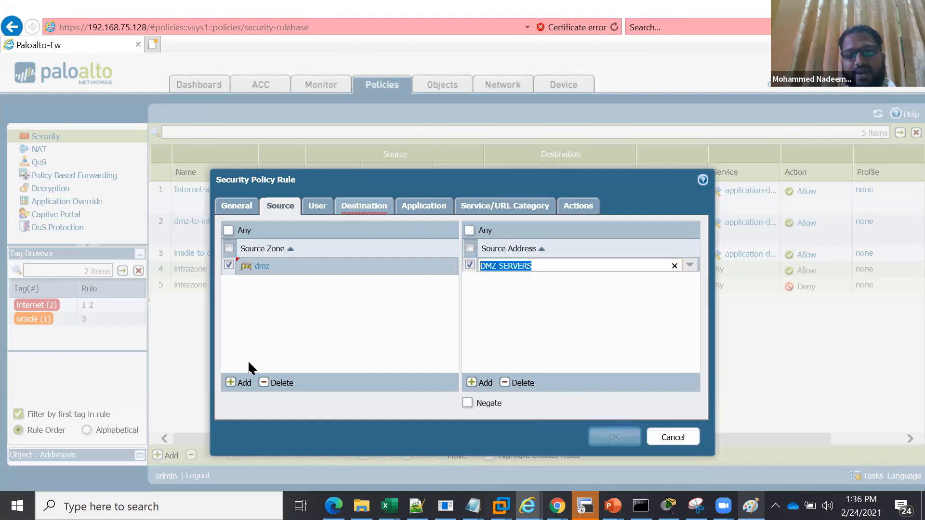
Set the rule's destination zone to inside and its destination address to the LAN-Machines address group
click(245, 386)
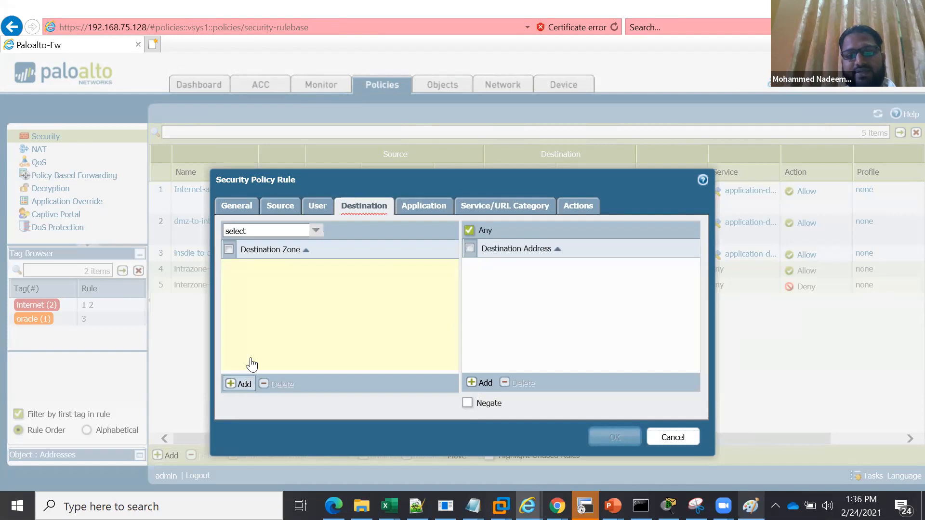
click(273, 296)
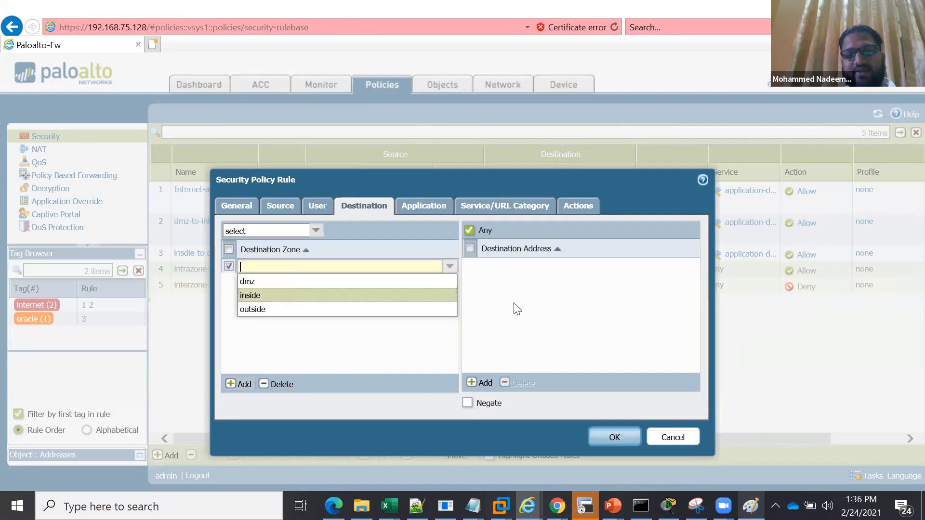
click(482, 383)
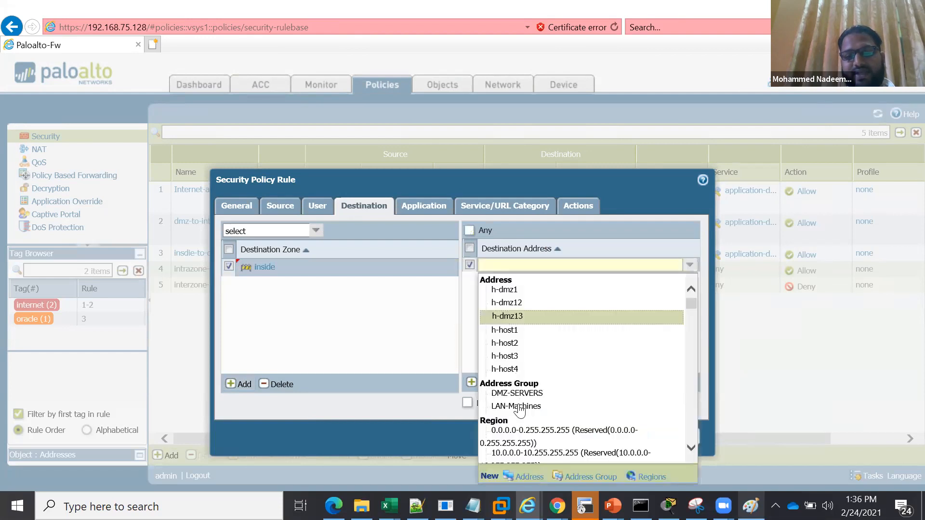
click(518, 406)
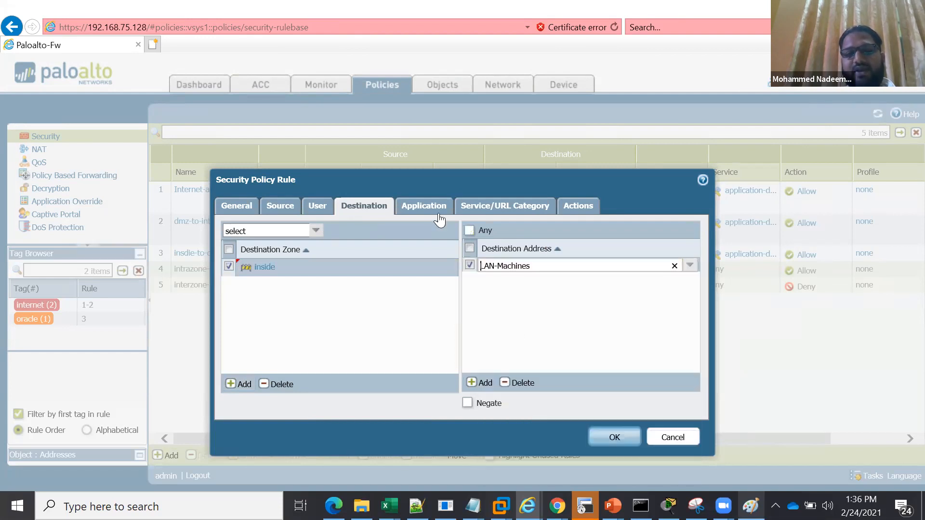
Assign the Oracle-ports service group to the rule, check its action settings and save the rule
click(480, 202)
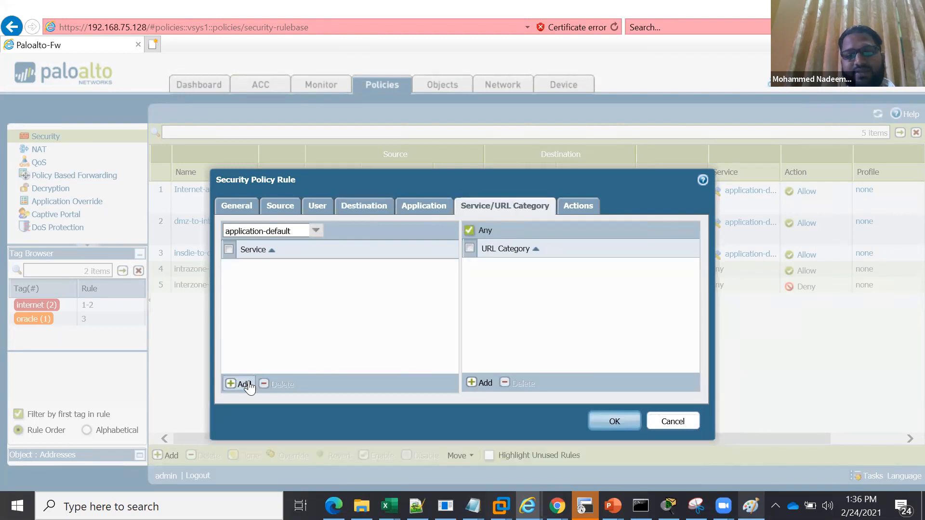
click(248, 383)
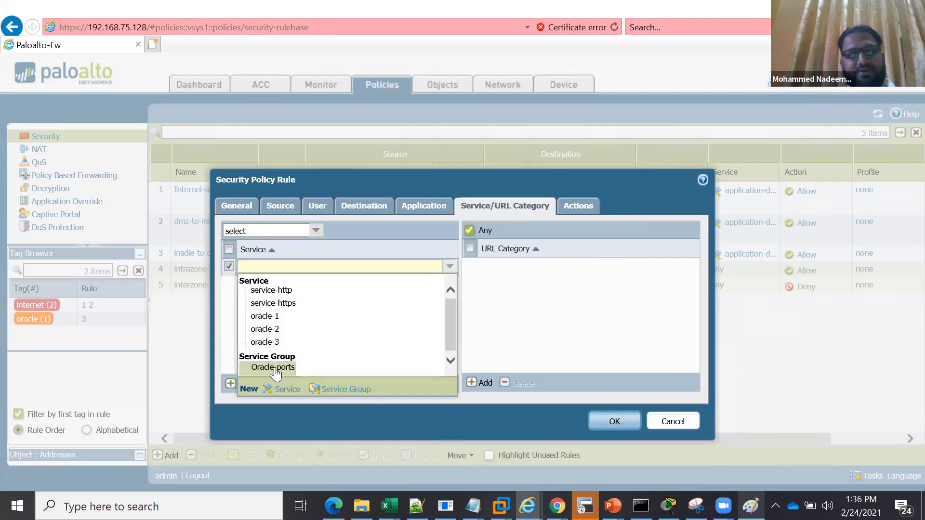
click(273, 369)
click(324, 312)
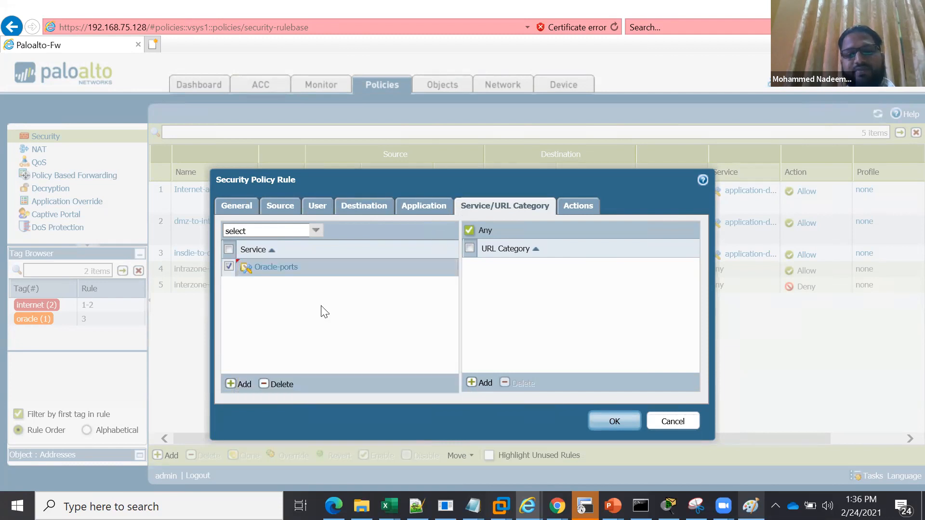
click(230, 267)
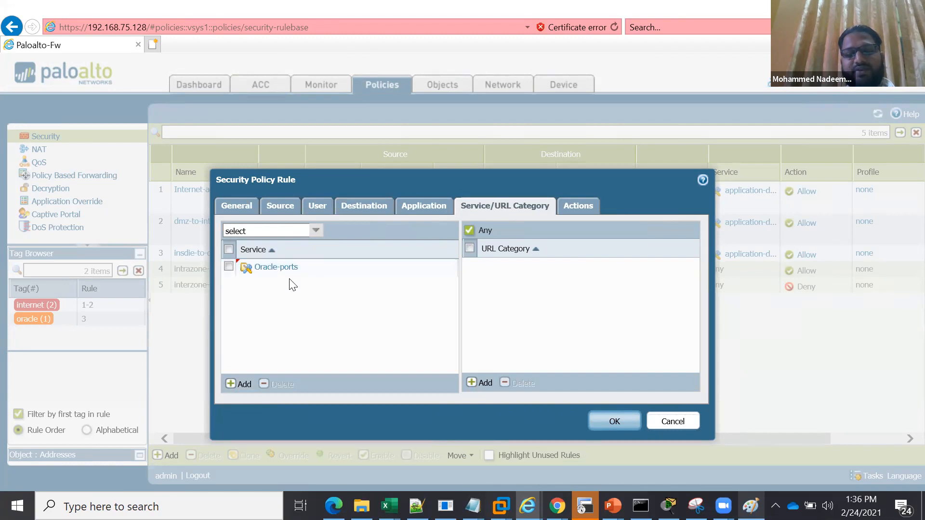
click(581, 206)
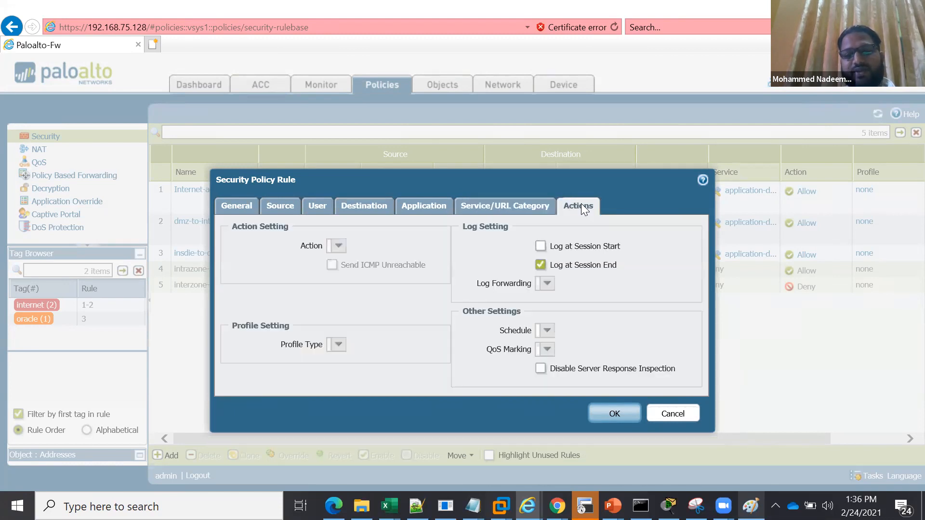
click(614, 414)
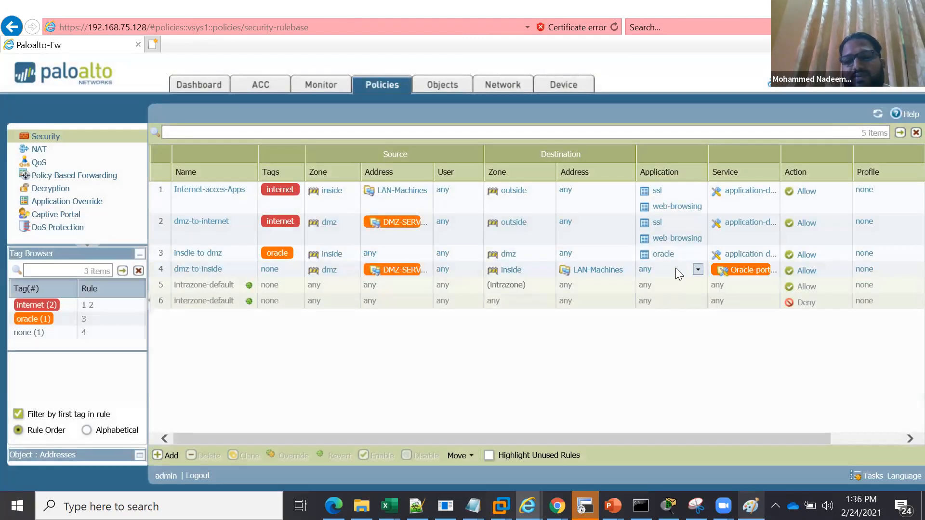
View the members of the Oracle-ports service group used in the dmz-to-inside rule
click(605, 201)
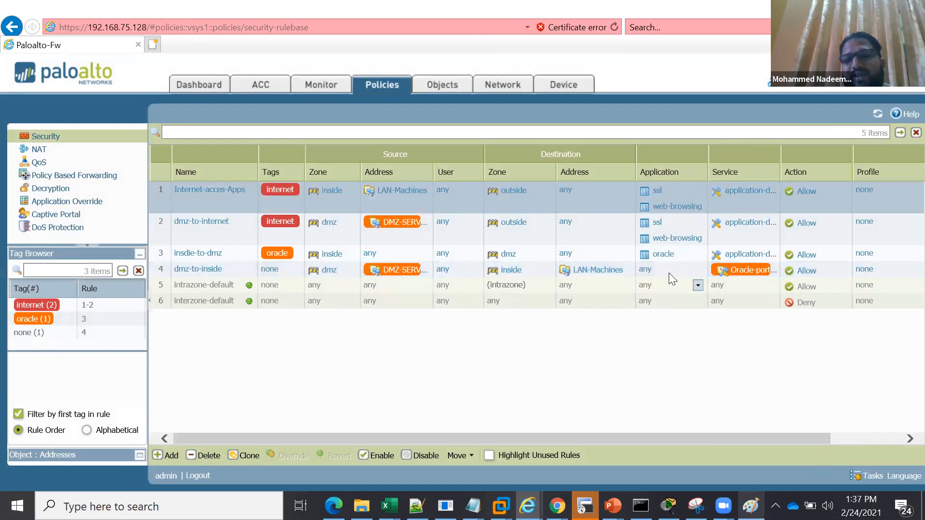
click(728, 270)
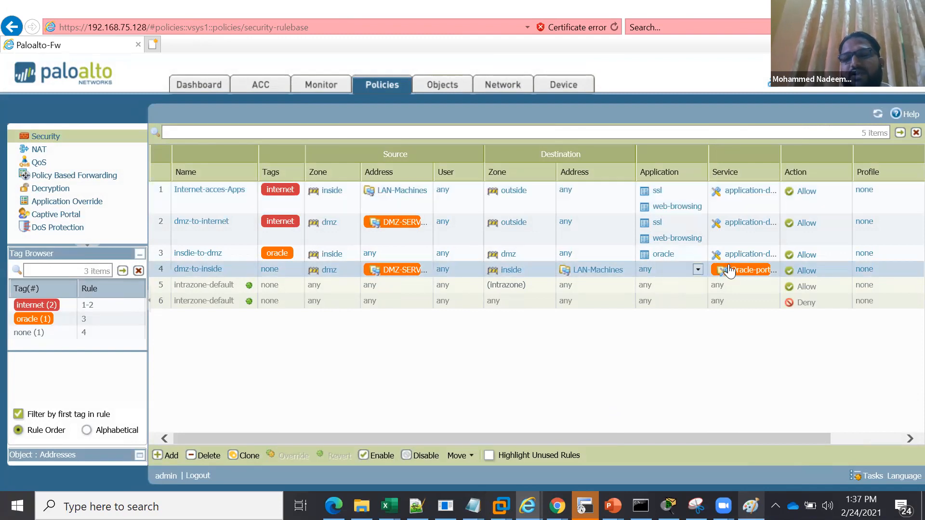
click(769, 271)
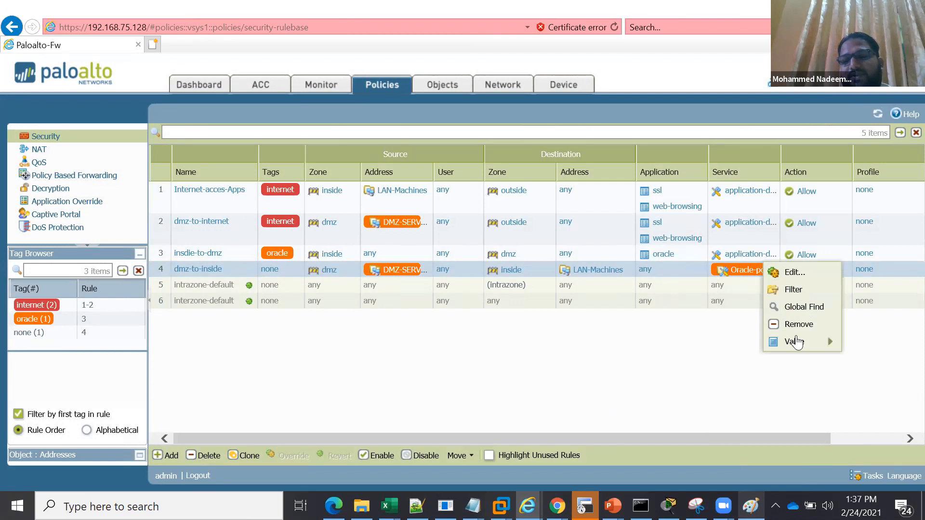
mouse_move(795, 336)
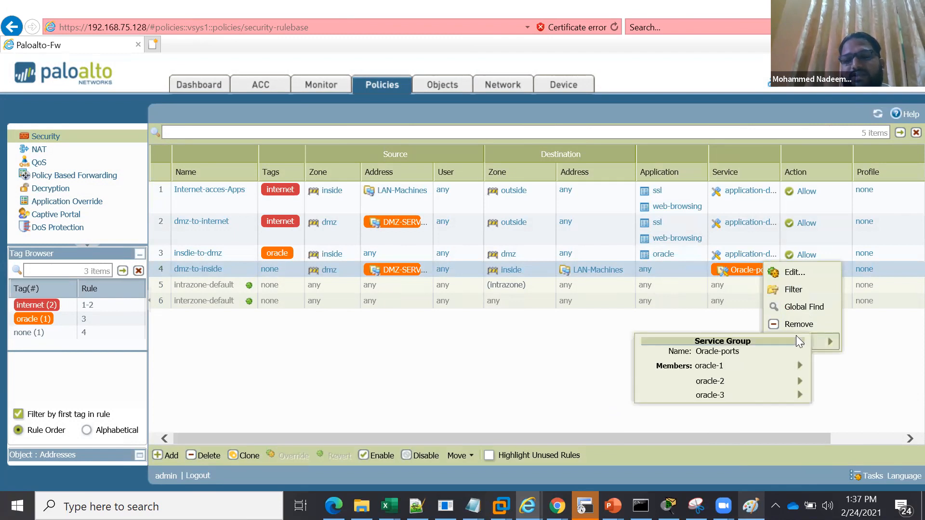
click(536, 373)
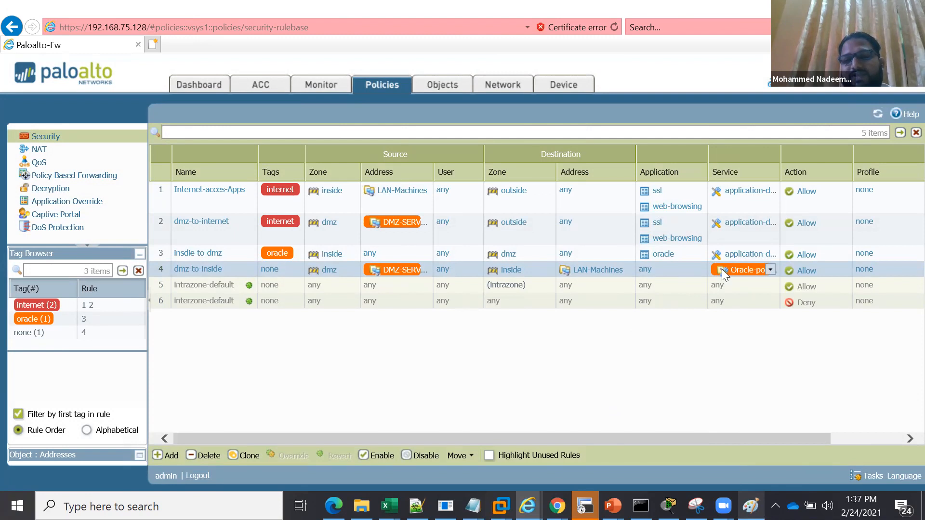
Open the firewall's list of application objects and browse its entries and standard ports
click(443, 90)
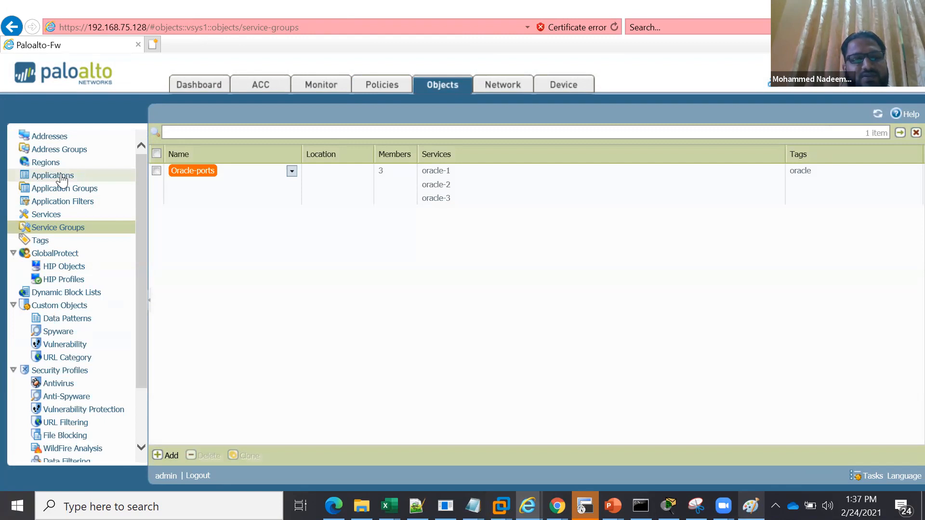
click(62, 176)
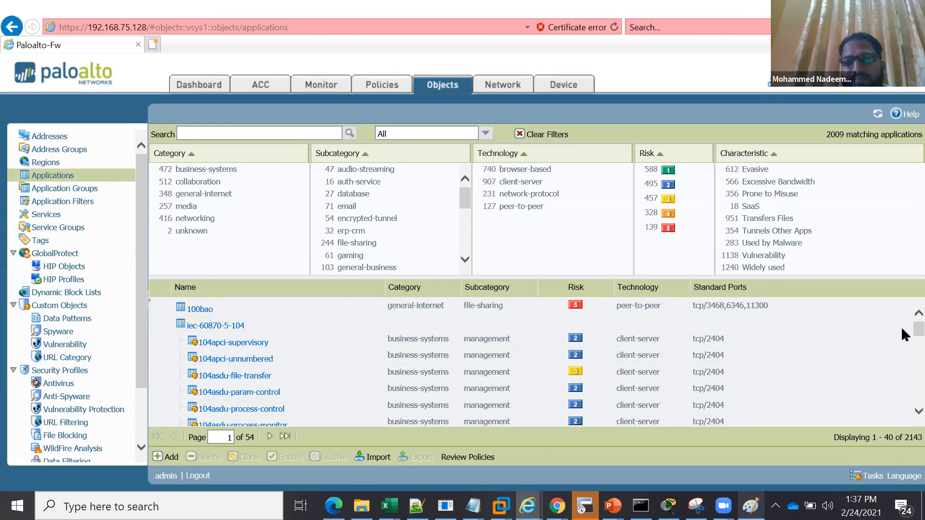
scroll(901, 337, down, 2)
scroll(901, 362, down, 2)
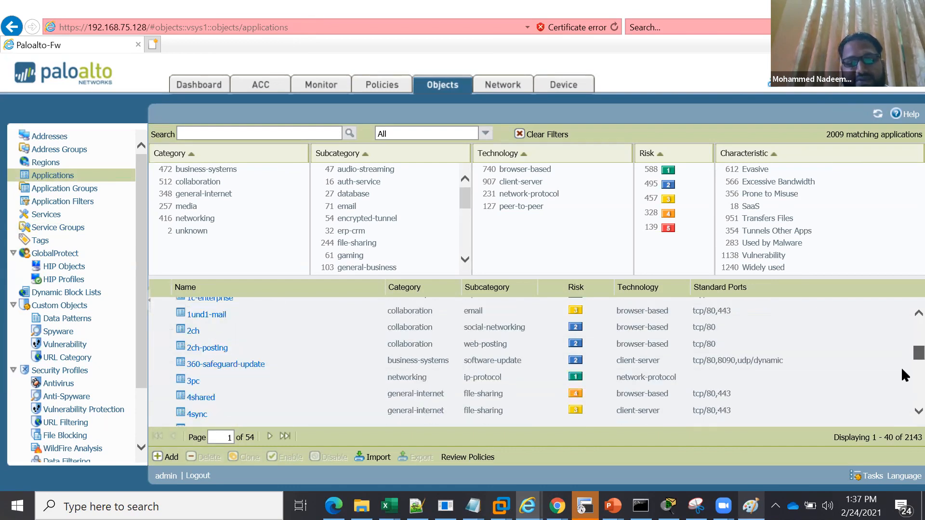
scroll(900, 337, up, 5)
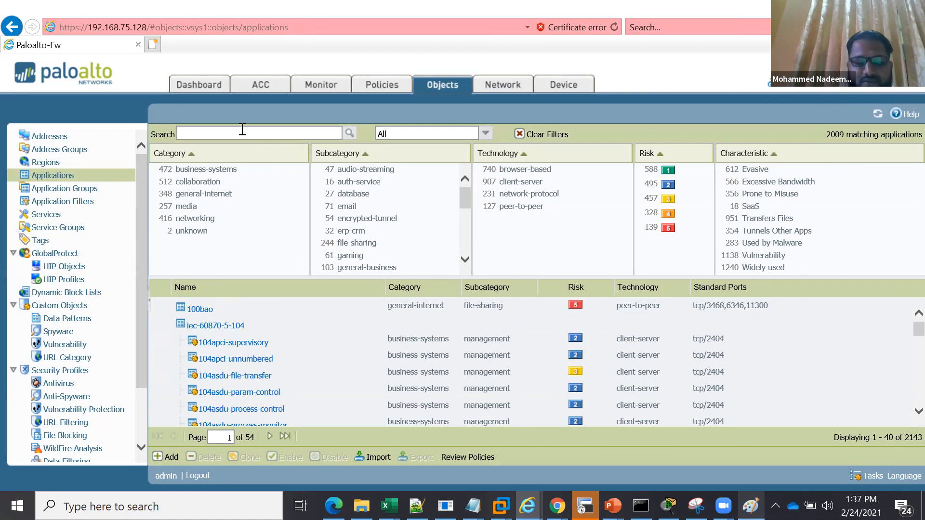
Search the application objects for facebook and look through the matching applications
text(cebook)
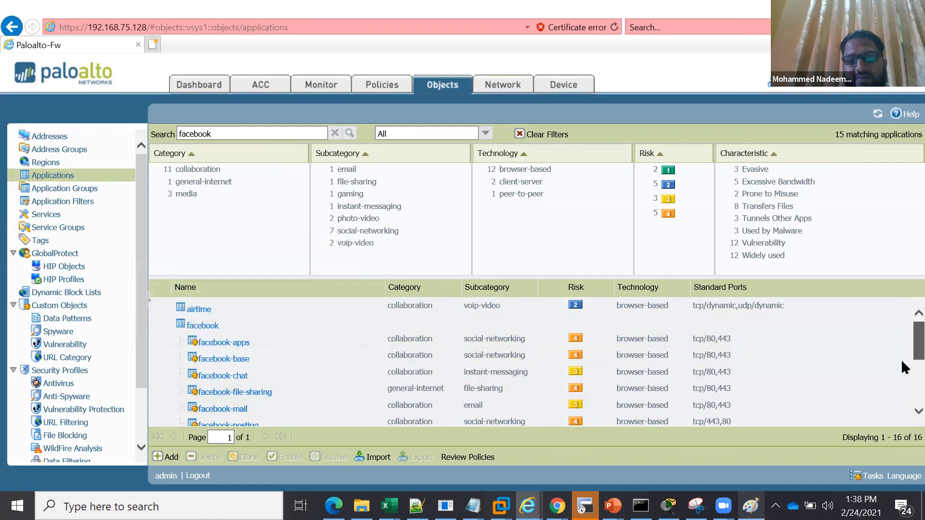
scroll(904, 368, down, 3)
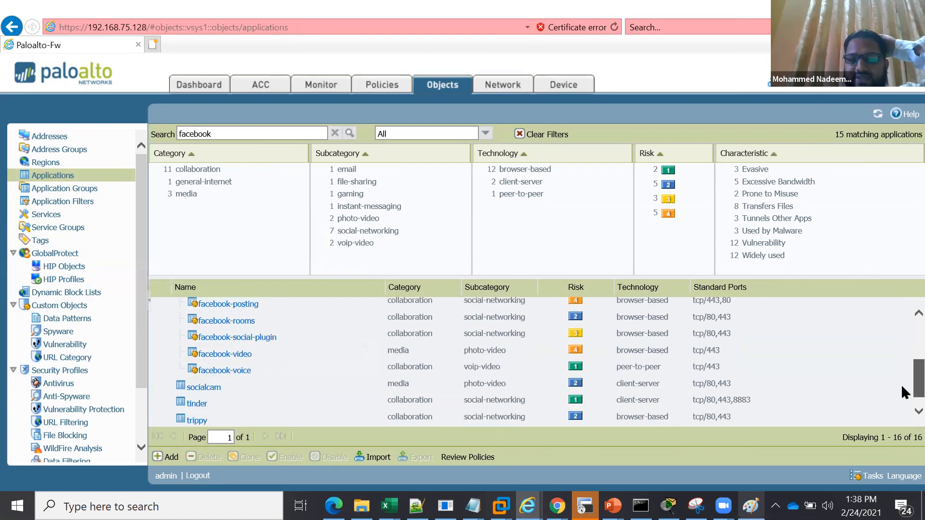
scroll(904, 352, up, 3)
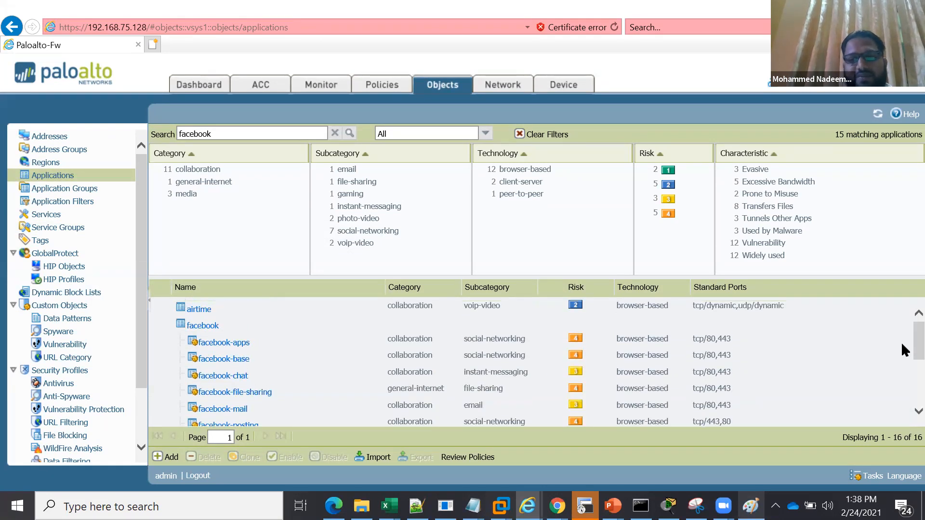
scroll(905, 373, down, 3)
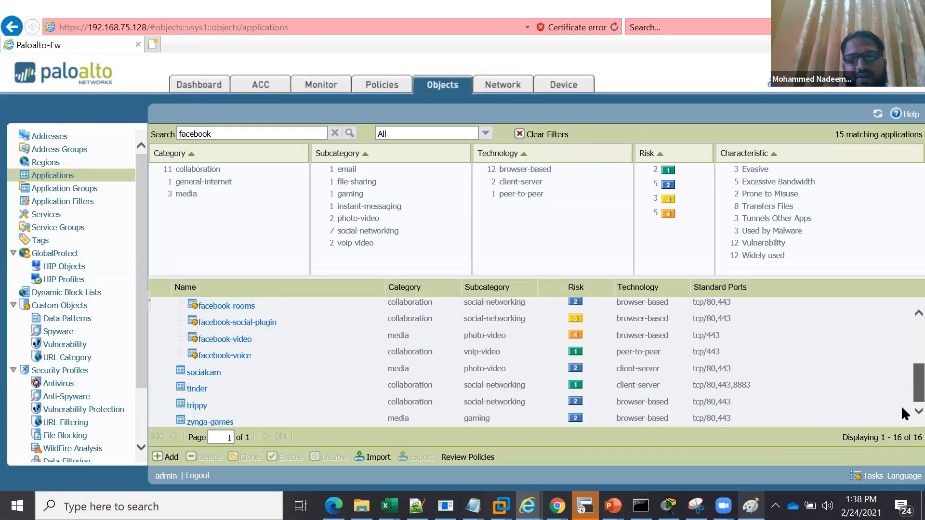
scroll(906, 339, up, 3)
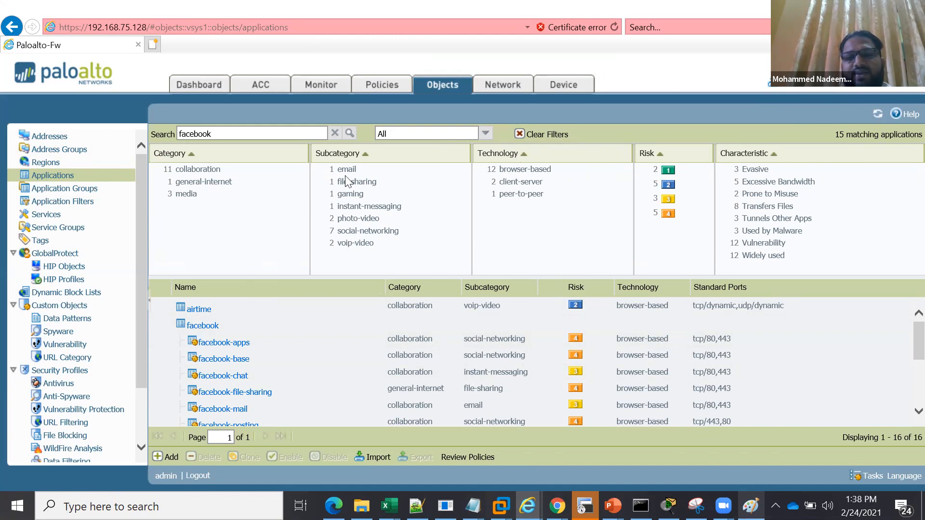
Look over the device's Services setup, the application objects and the applications used in the existing security rules
click(563, 87)
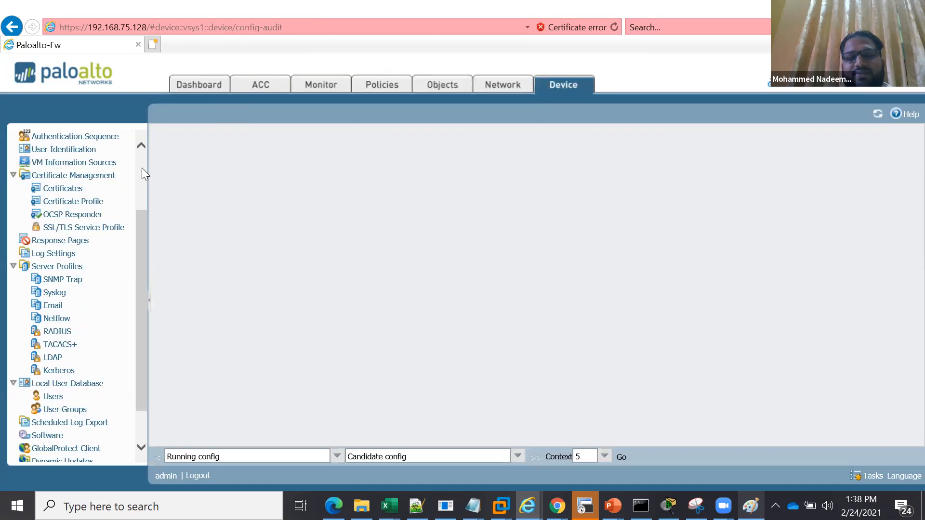
scroll(141, 168, up, 2)
scroll(75, 156, up, 1)
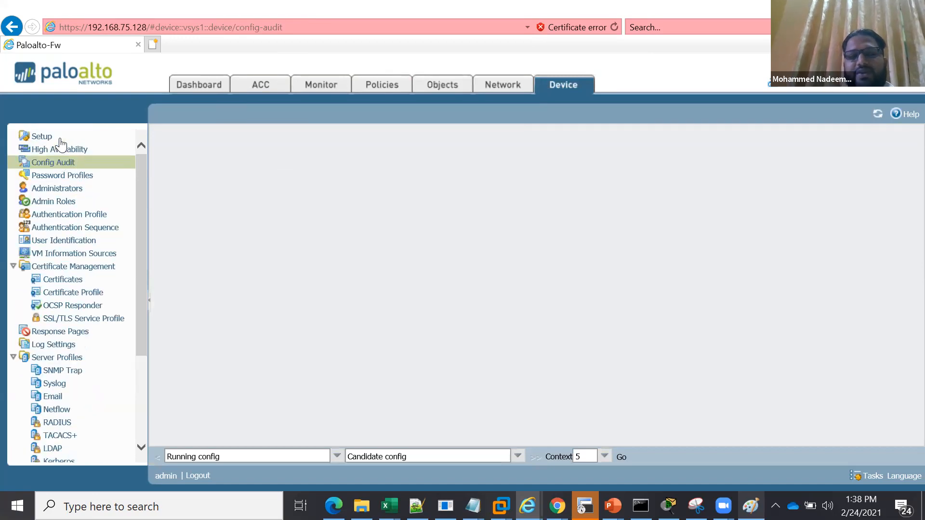
click(59, 139)
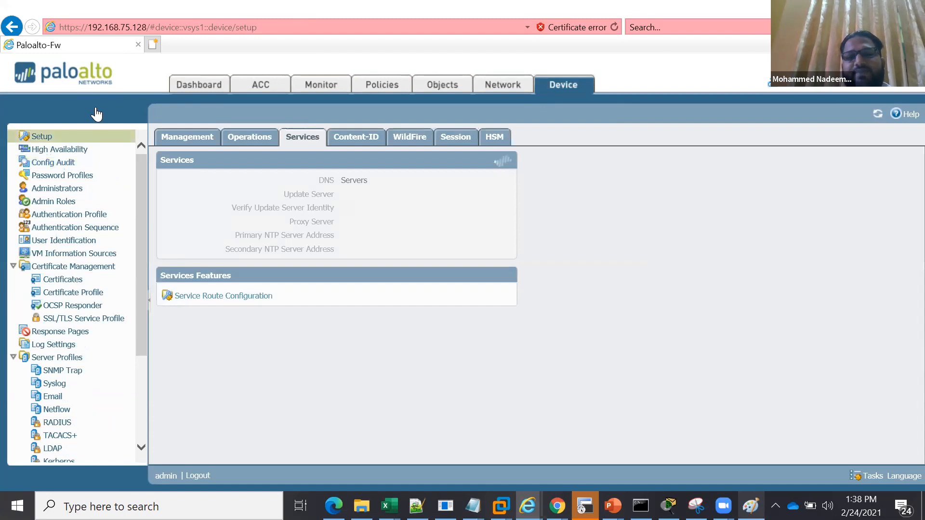
click(436, 90)
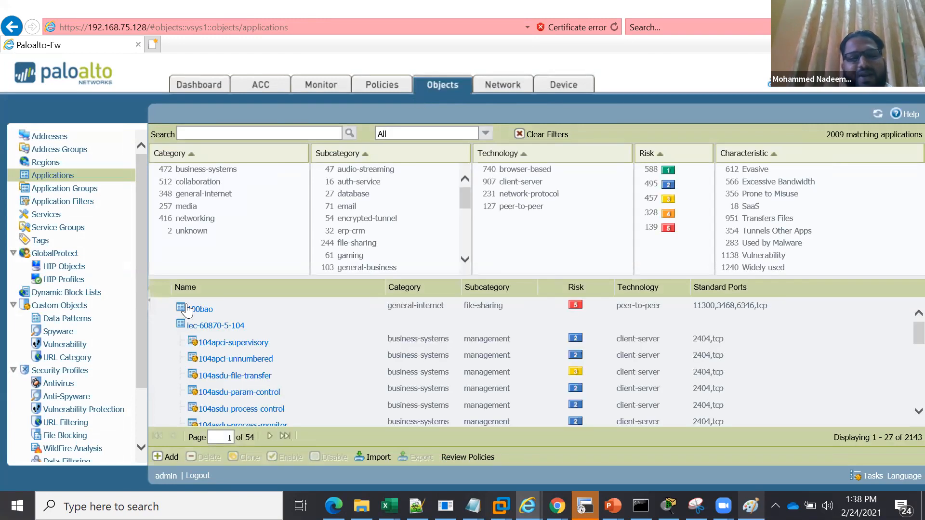
click(380, 86)
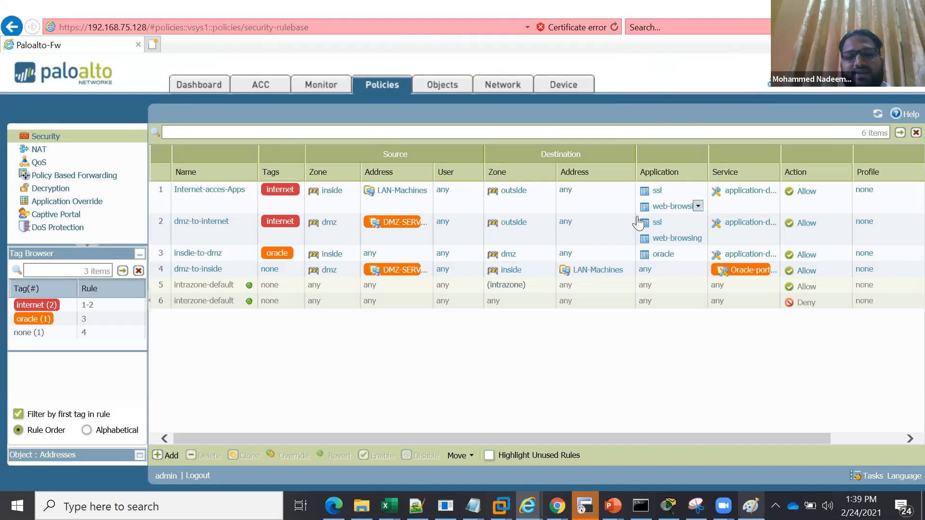
Create a new application group object named social-media
click(436, 89)
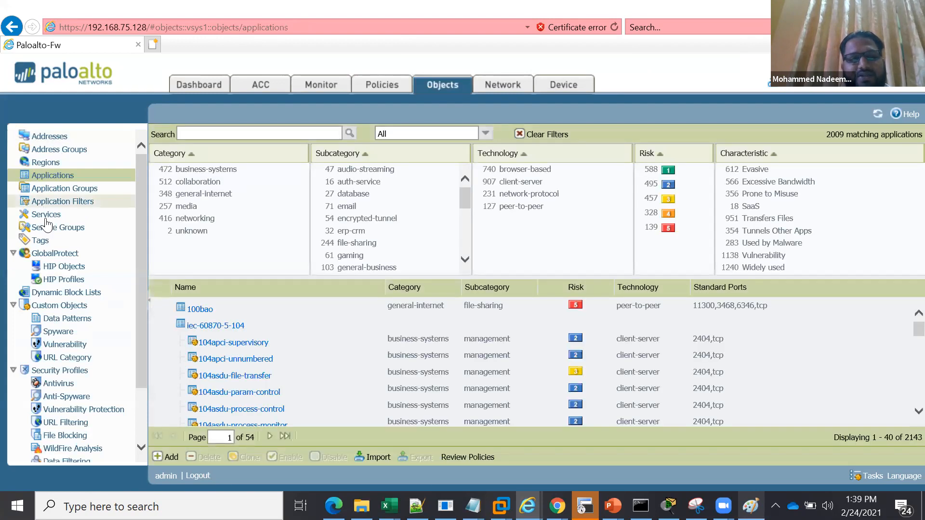
click(68, 190)
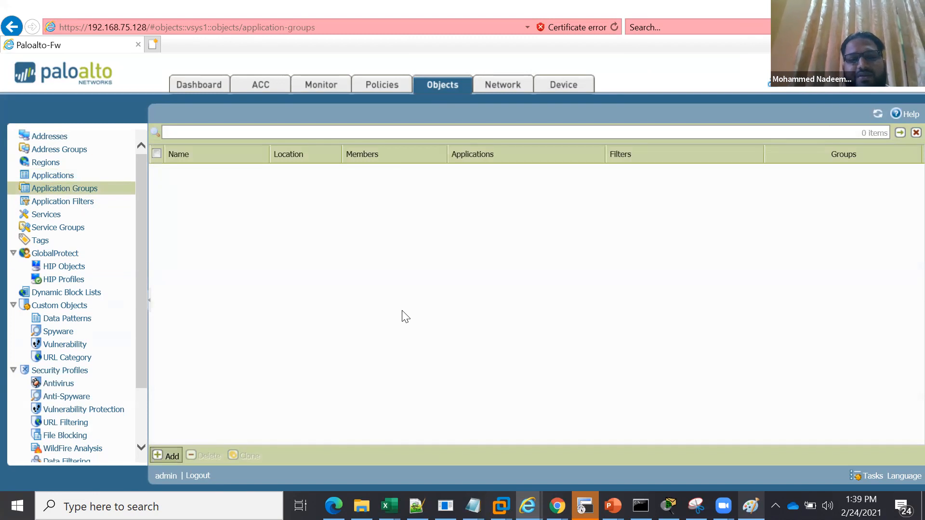
text(social)
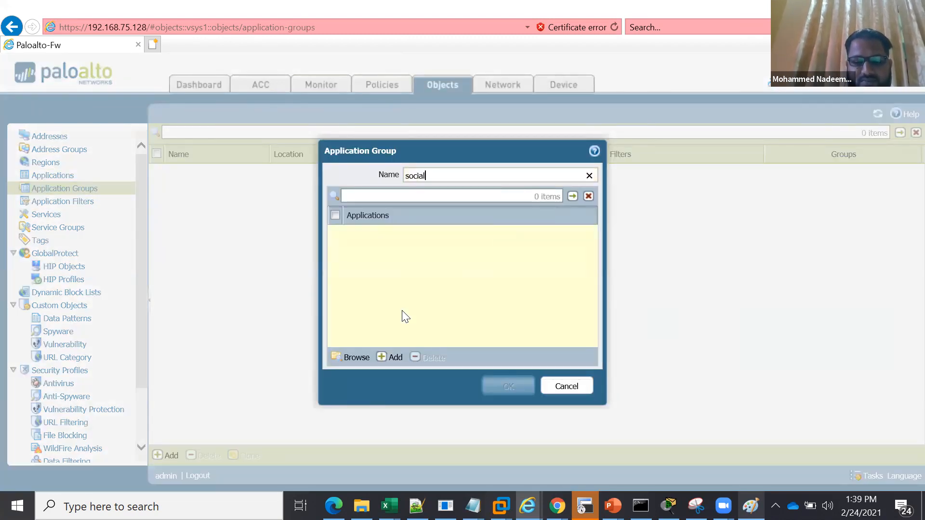
text(-media)
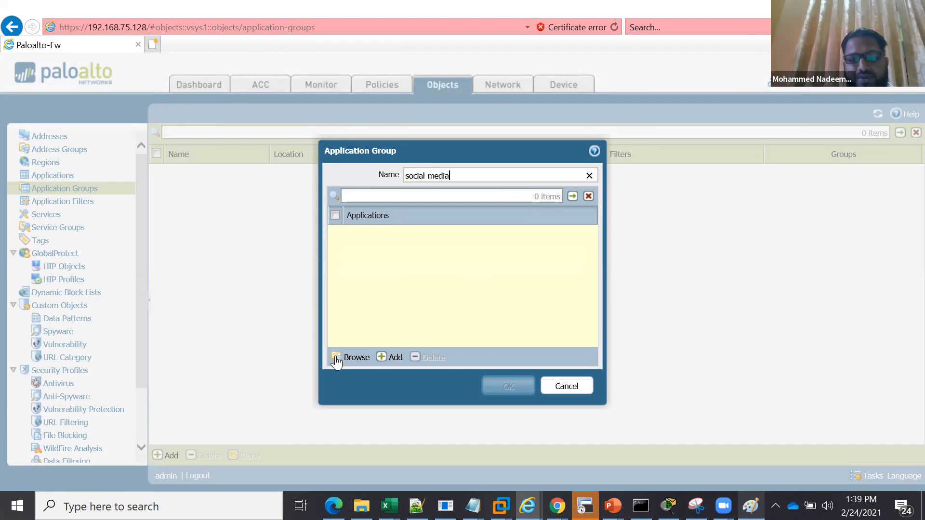
Add the facebook, whatsapp and twitter applications to the social-media group
click(395, 358)
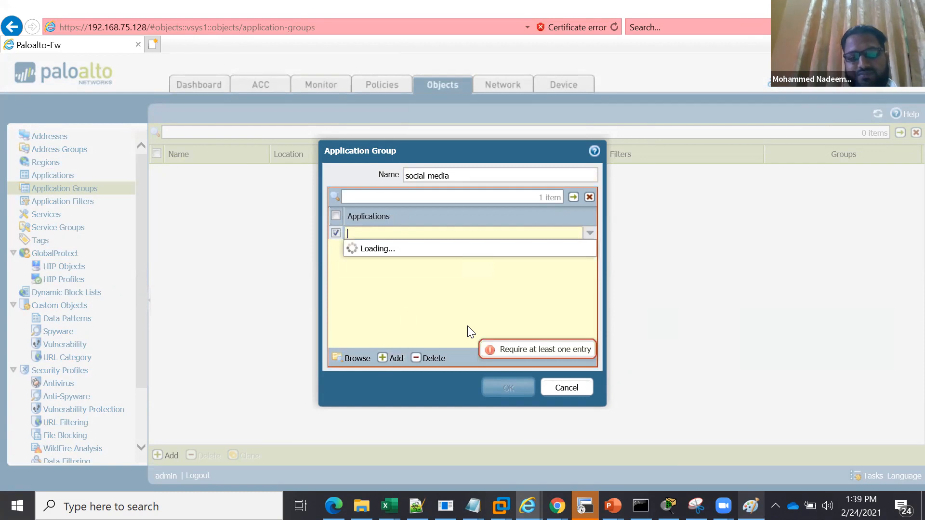
text(face)
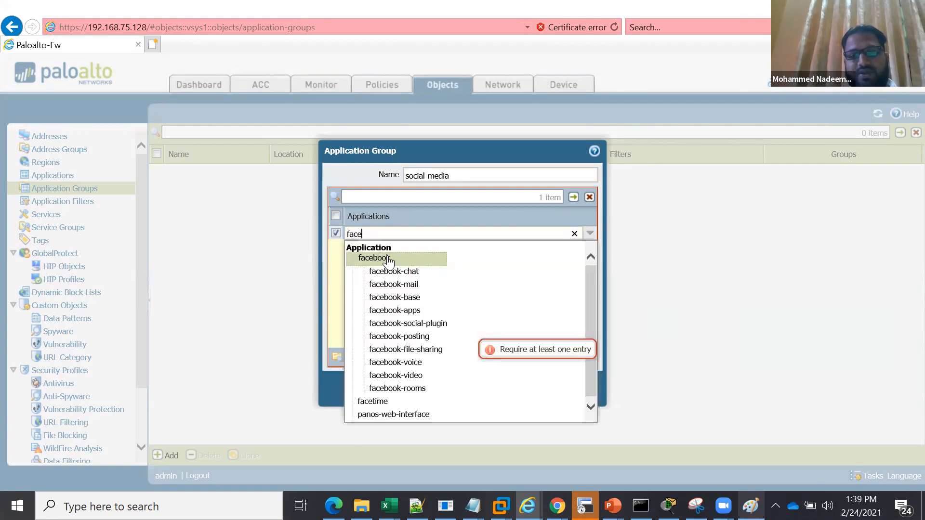
click(392, 258)
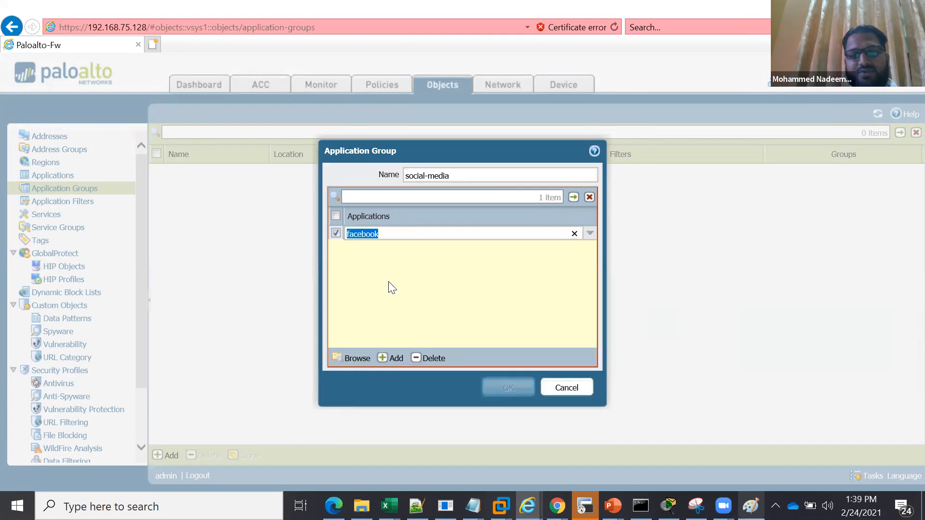
click(391, 357)
text(whats)
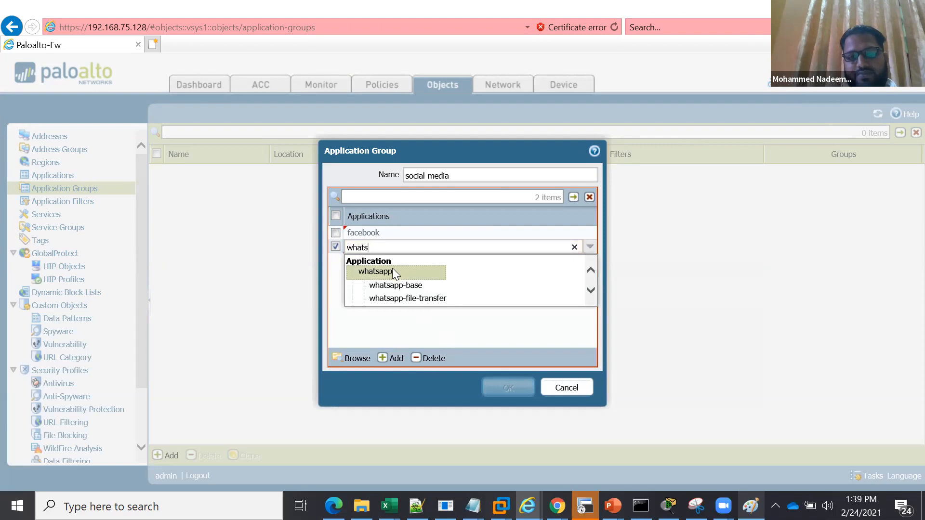
click(393, 272)
click(396, 357)
text(twi)
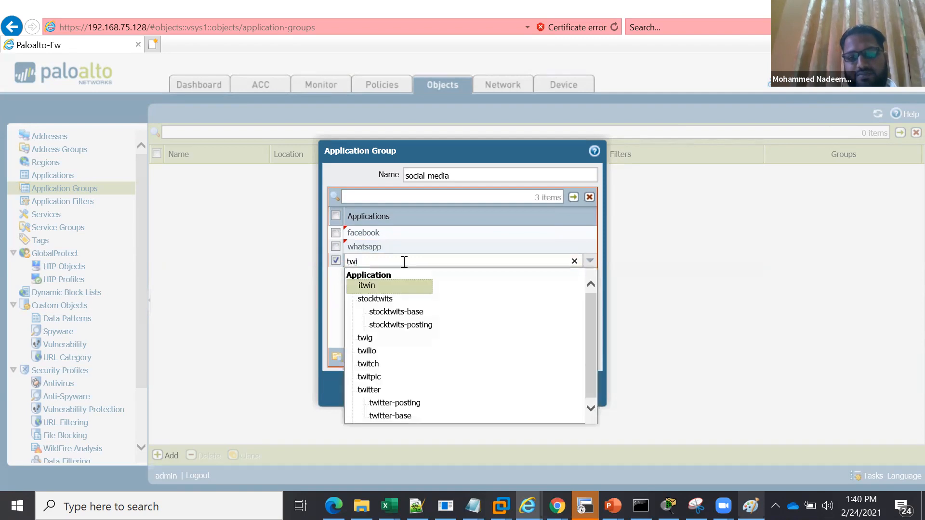
click(373, 388)
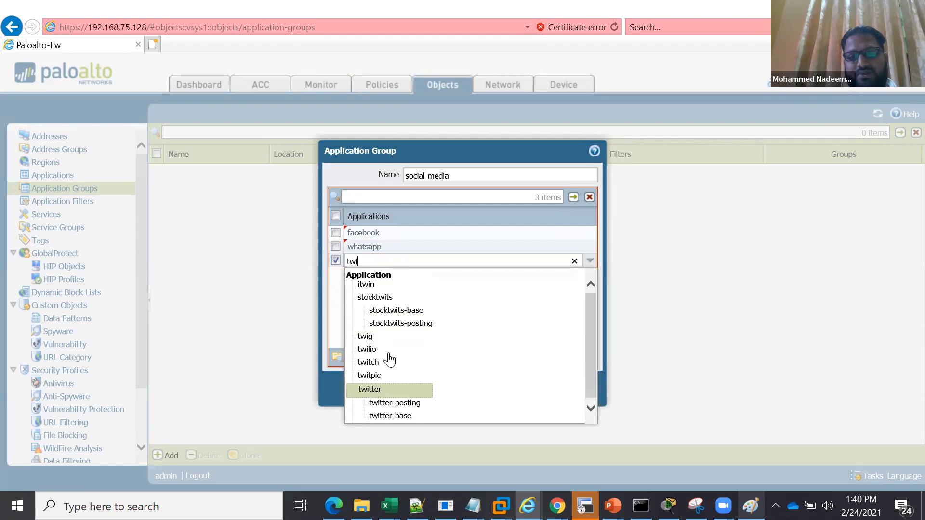
Add the instagram application to the social-media group and save the group
click(394, 362)
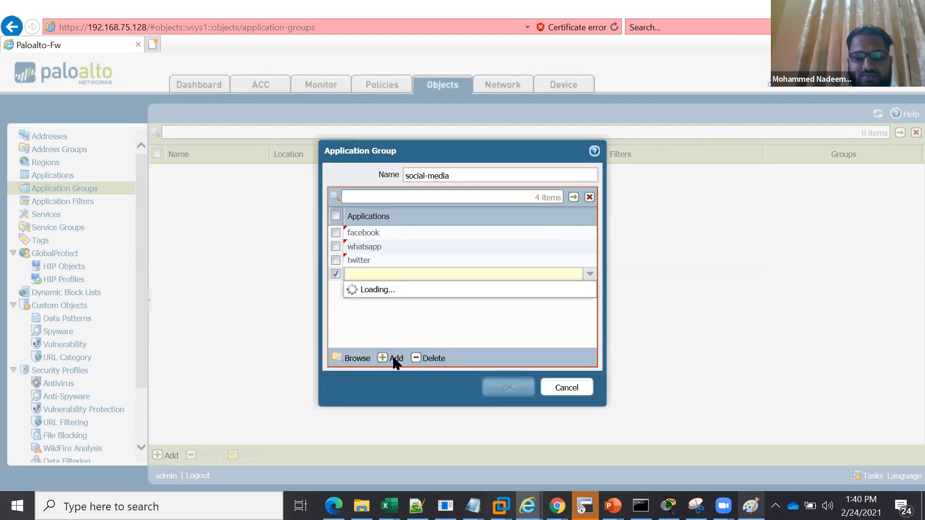
text(sta)
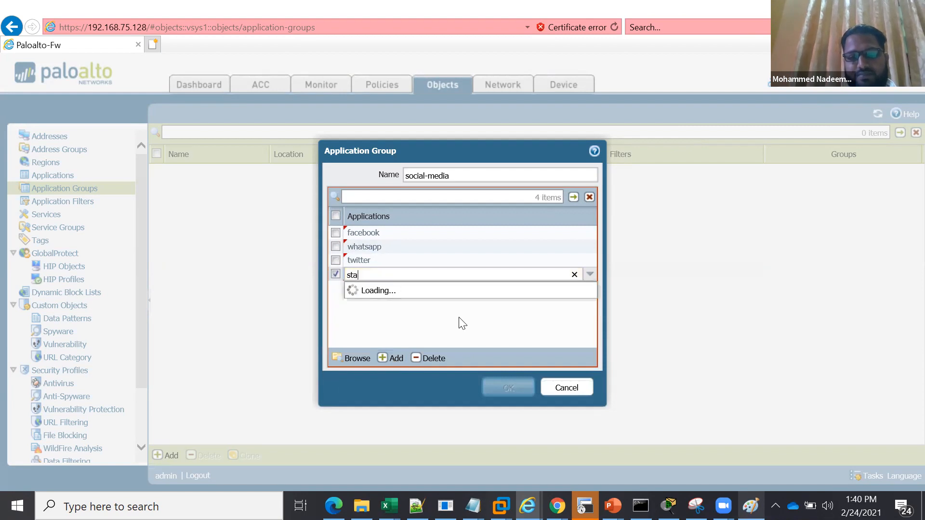
key(BackSpace)
key(BackSpace)
key(BackSpace)
text(i)
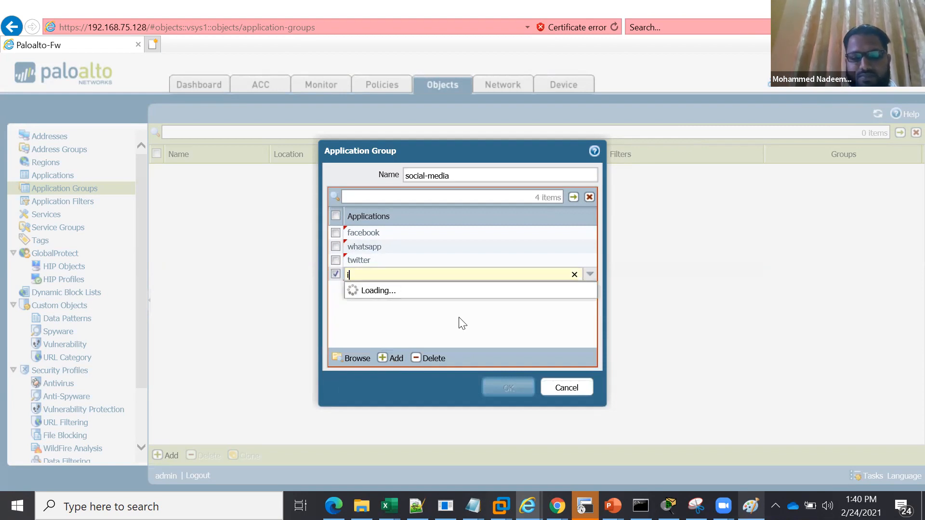
text(nsta)
key(ctrl+a)
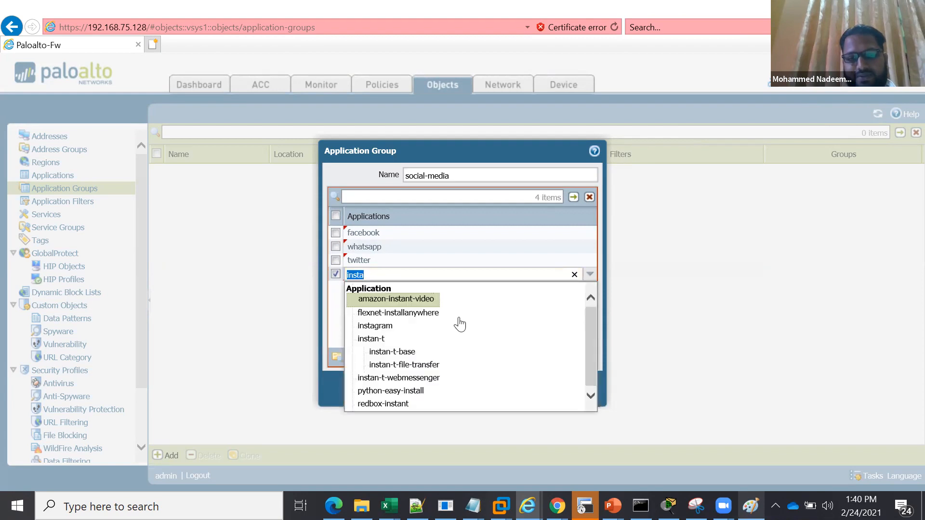
click(392, 325)
click(337, 271)
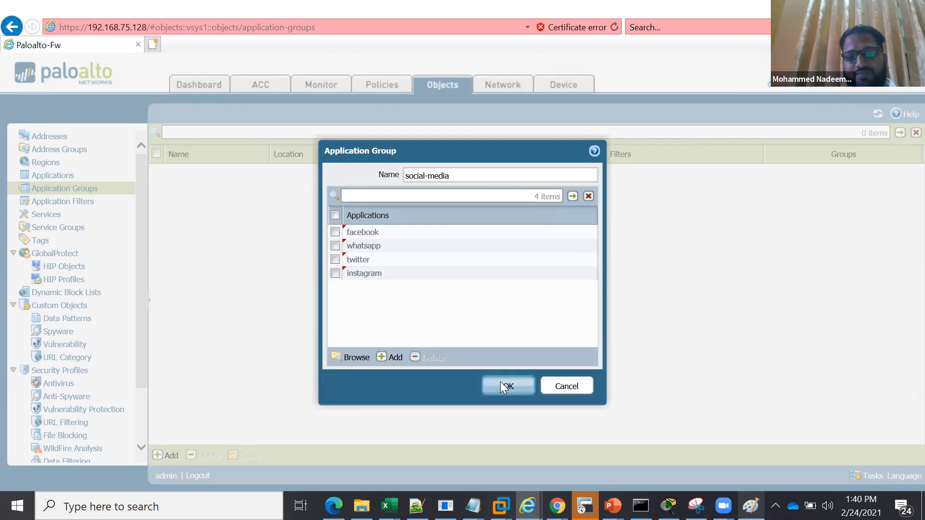
click(504, 386)
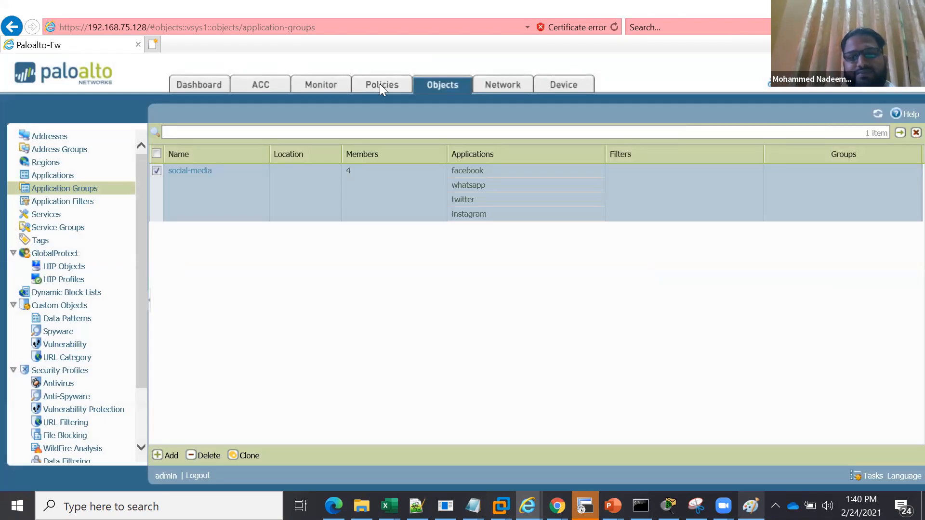
Create a new security policy rule named social-midia-access, keeping the universal rule type
click(381, 85)
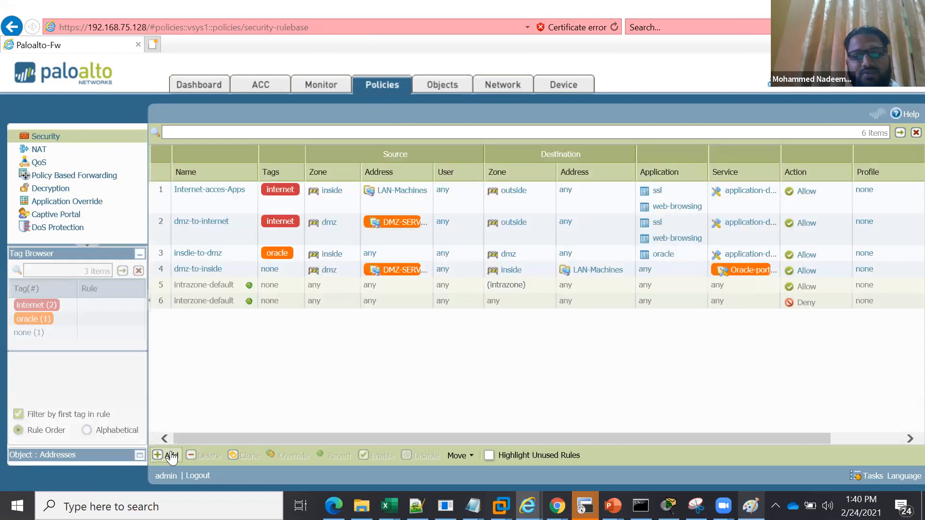
click(171, 454)
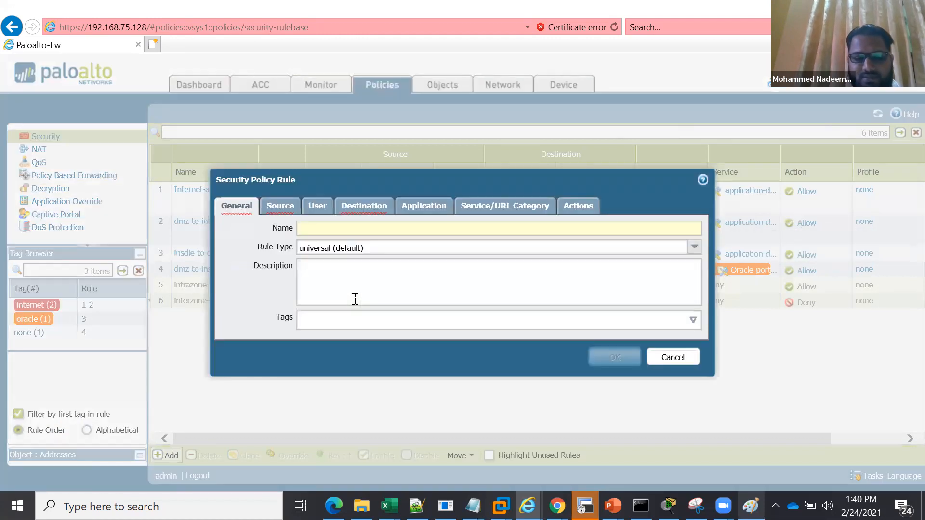
text(S)
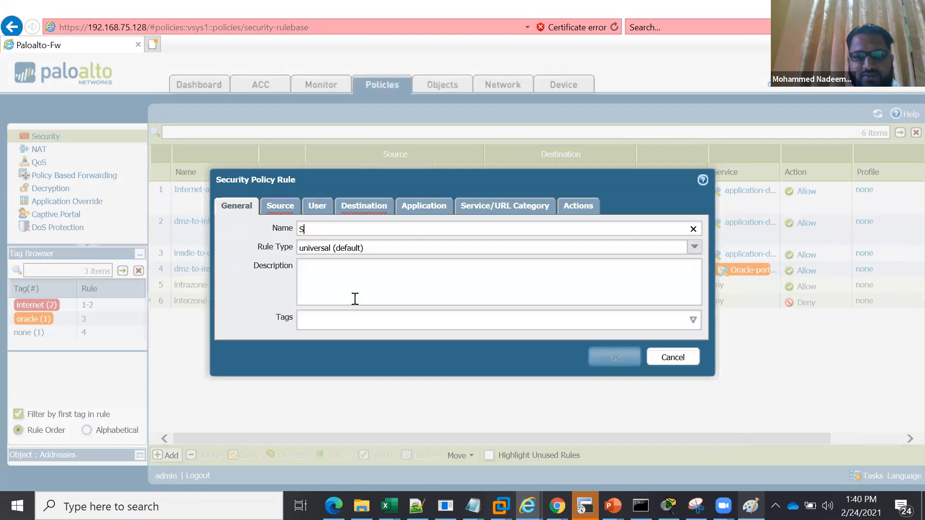
text(ocial)
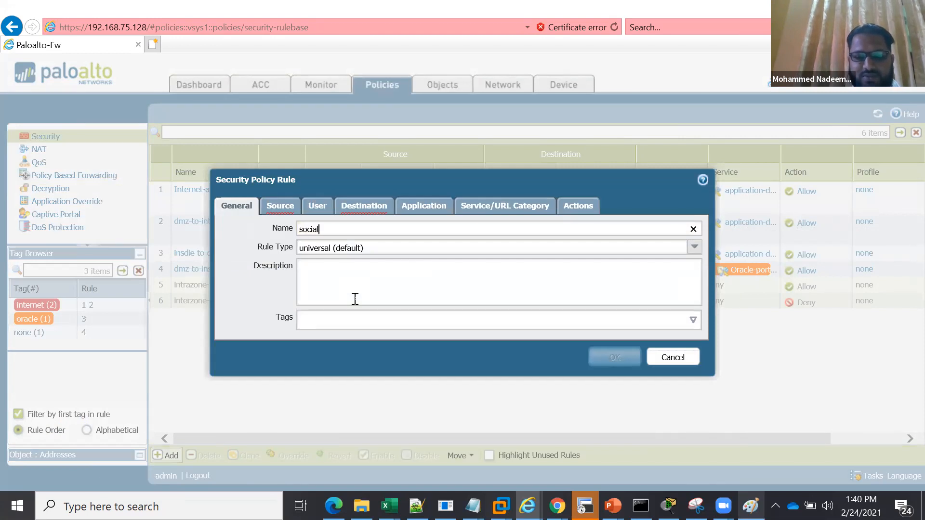
text(-midea)
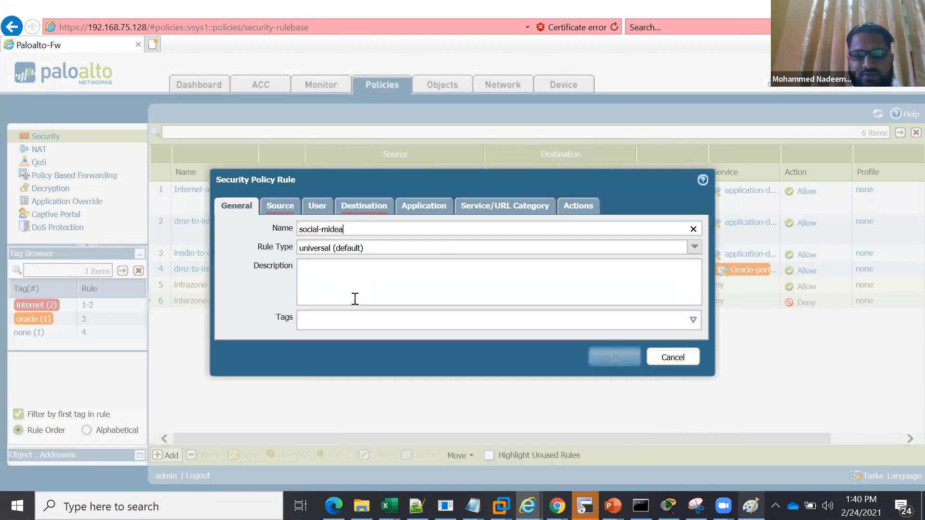
key(BackSpace)
key(BackSpace)
text(ia)
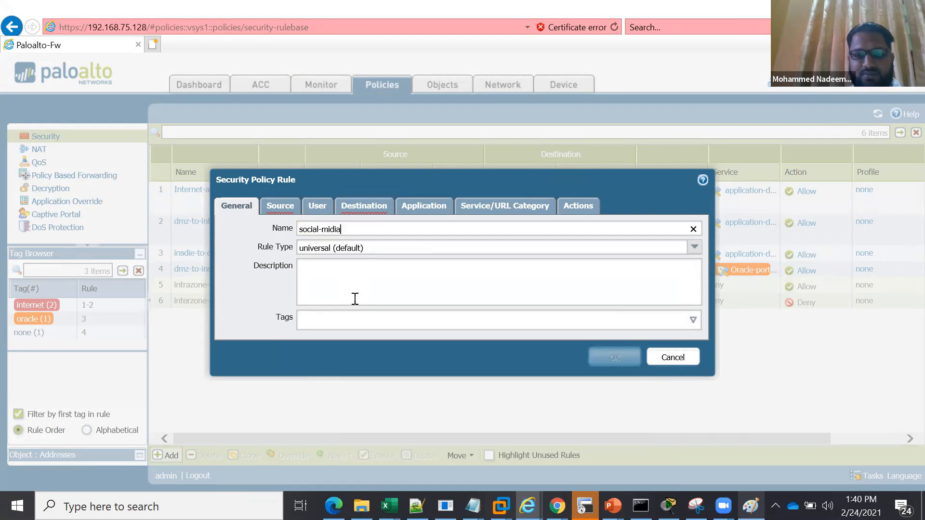
key(BackSpace)
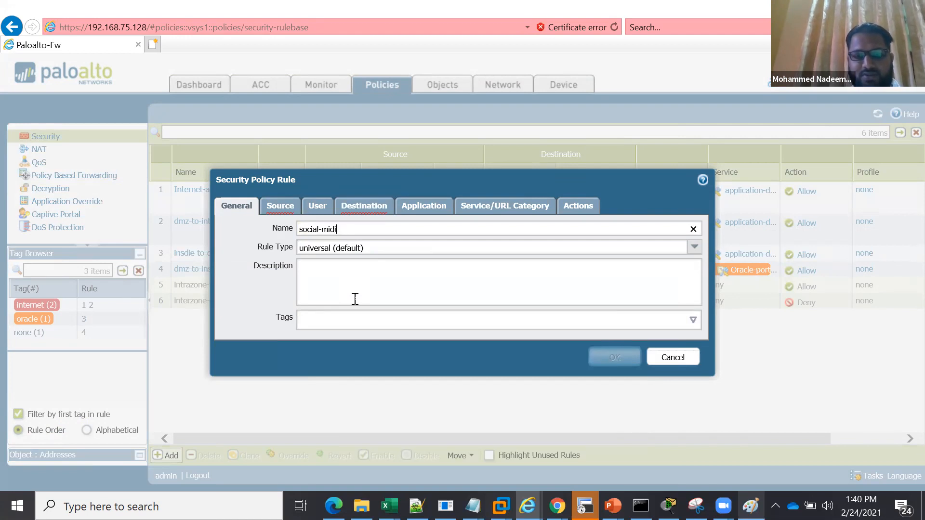
text(a-access)
click(365, 289)
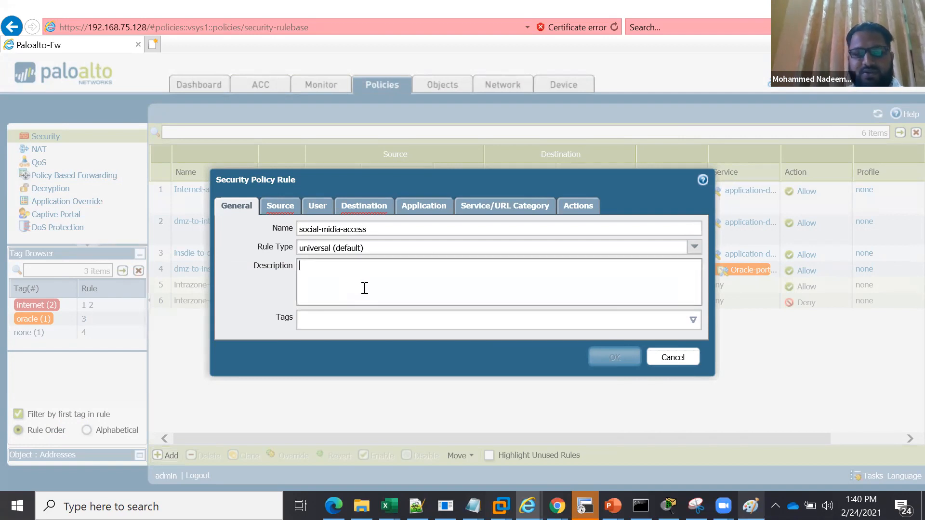
Set the new rule's source zone to dmz and add a destination zone entry
click(282, 205)
click(239, 383)
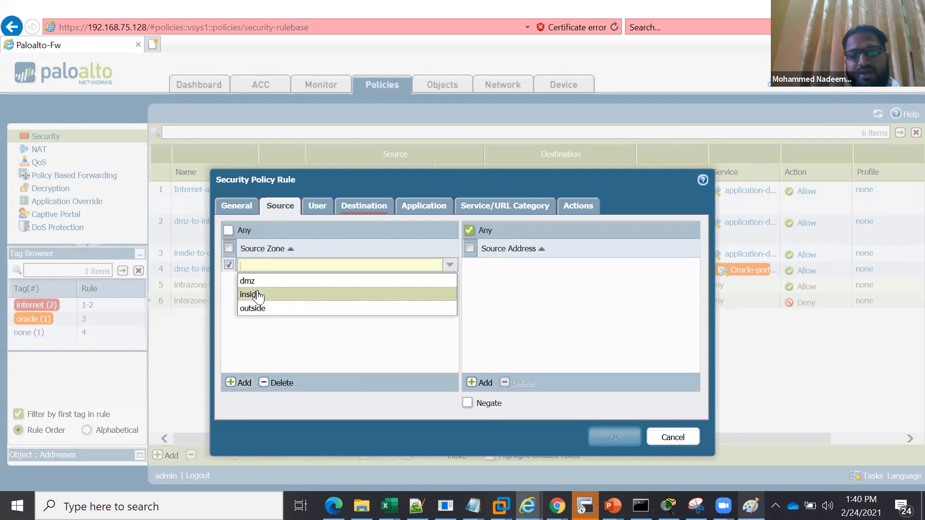
click(254, 282)
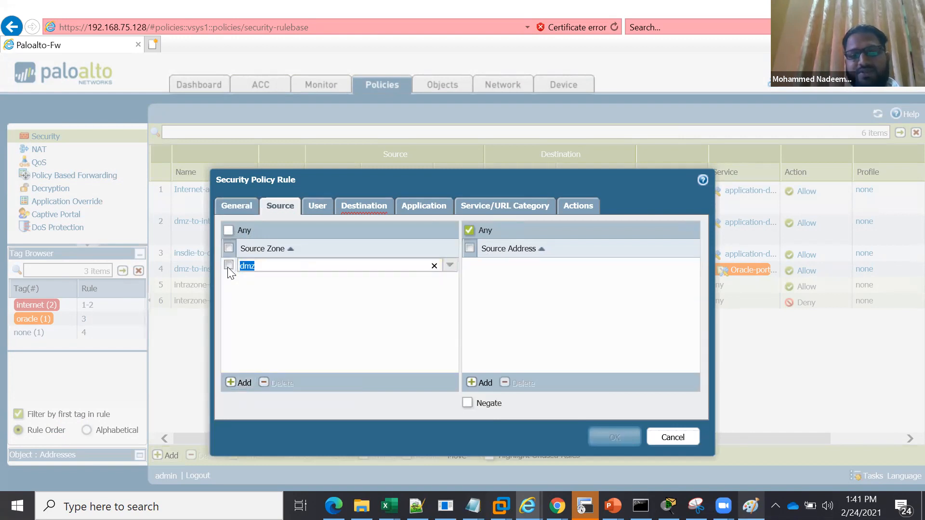
click(362, 205)
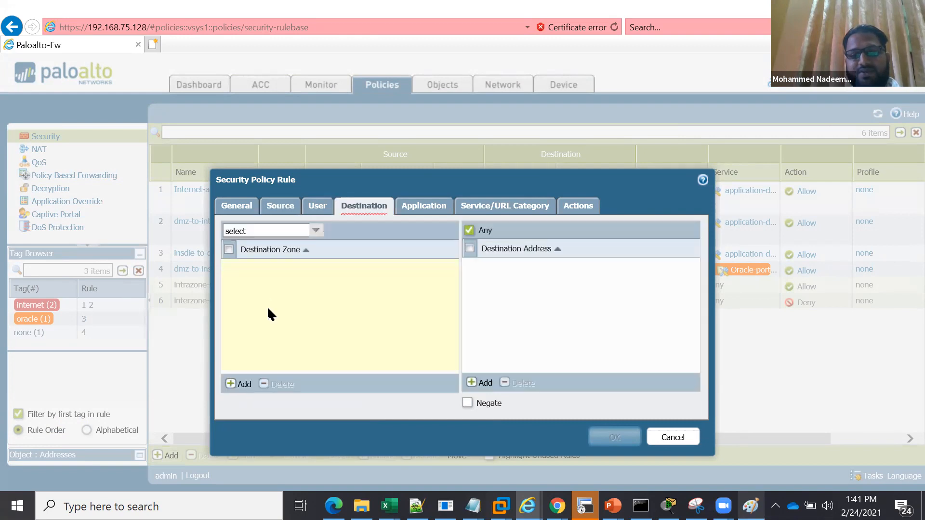
click(242, 385)
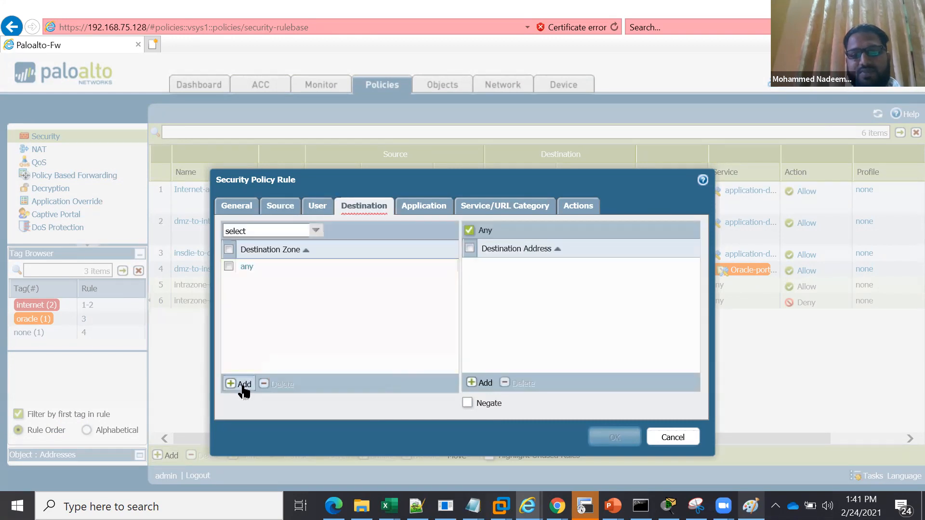
click(280, 206)
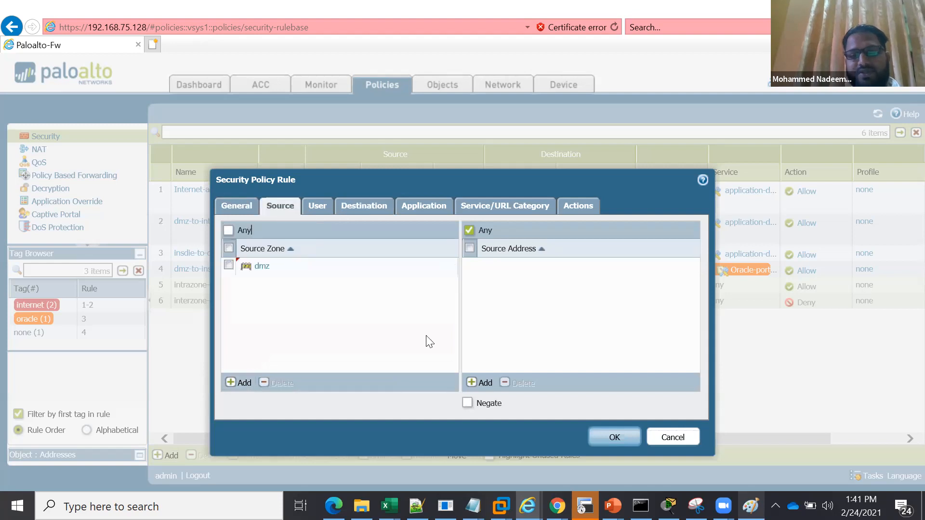
click(480, 384)
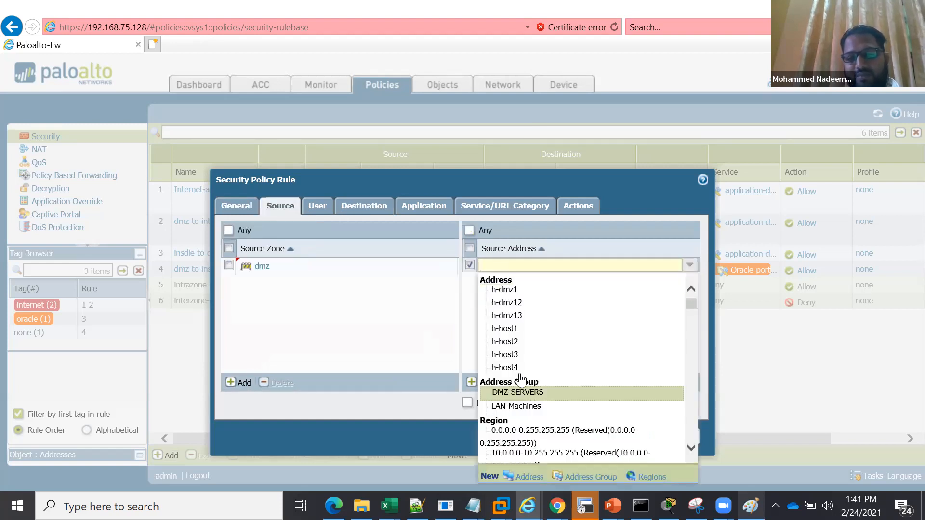
click(515, 289)
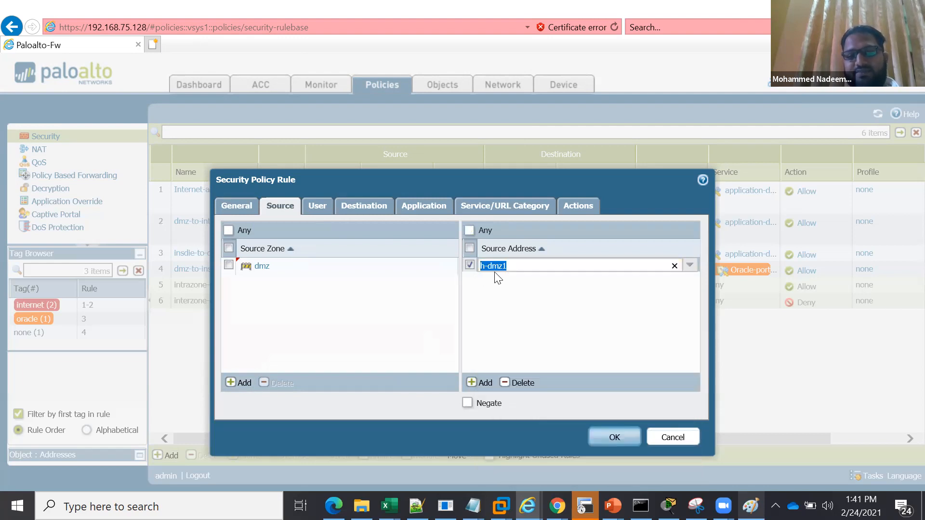
click(520, 383)
Replace the rule's dmz source zone with inside and add h-host1 as the source address
click(229, 265)
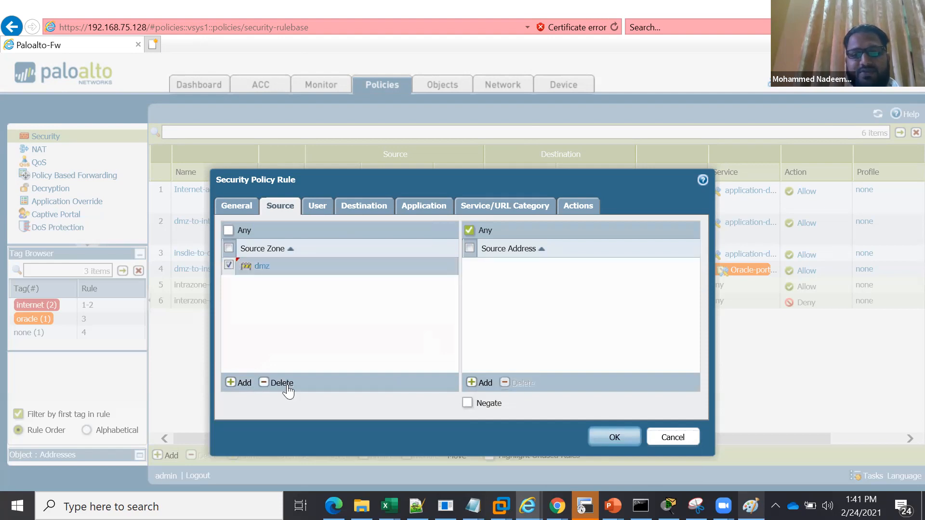
click(260, 383)
click(244, 383)
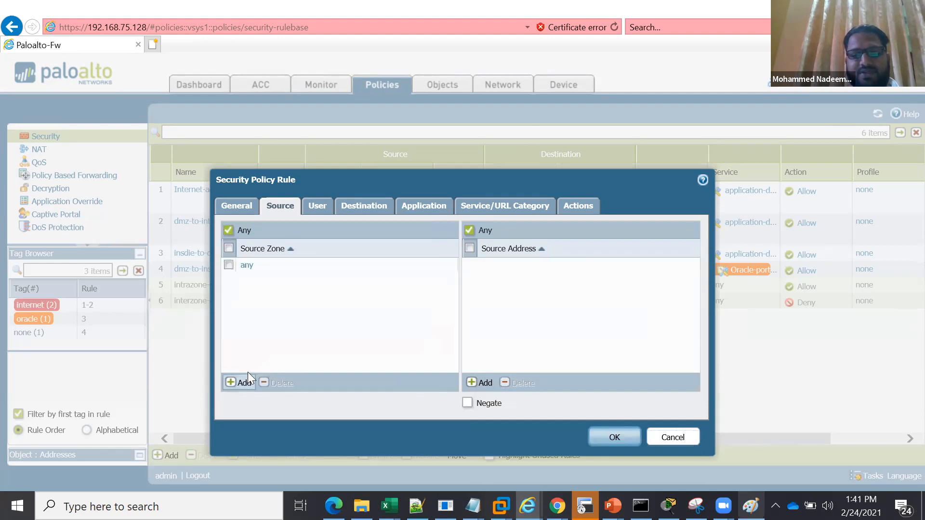
click(260, 295)
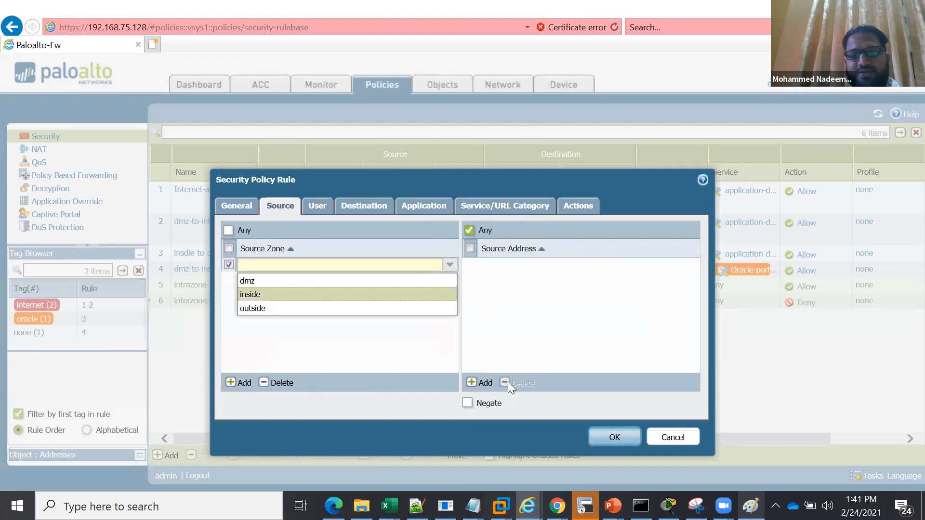
click(484, 383)
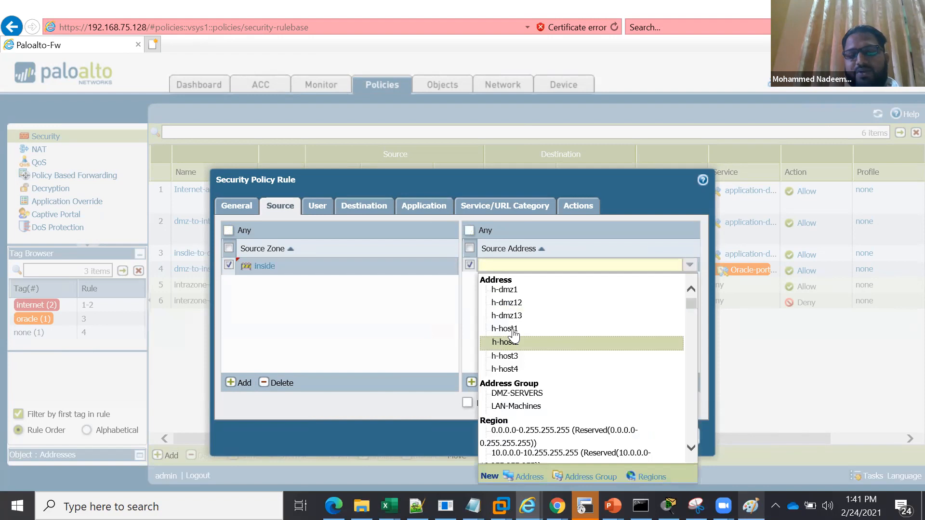
click(509, 328)
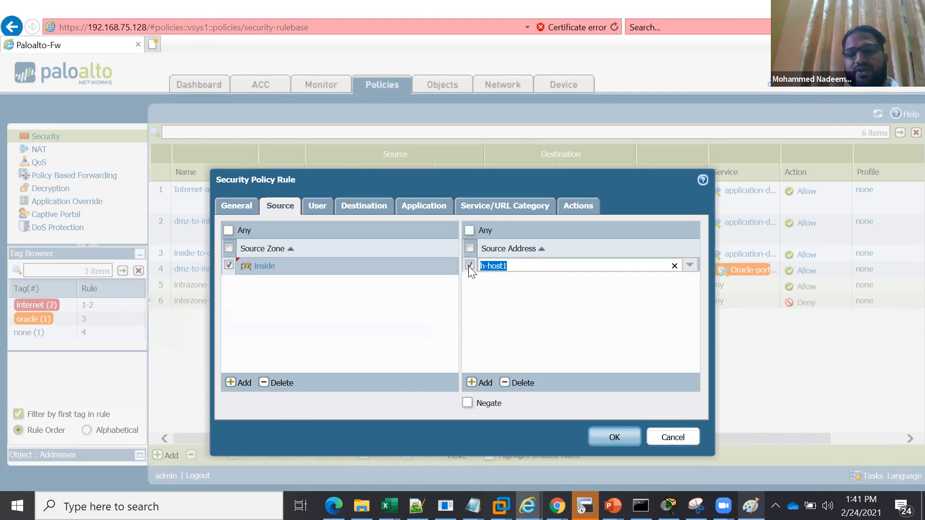
click(470, 266)
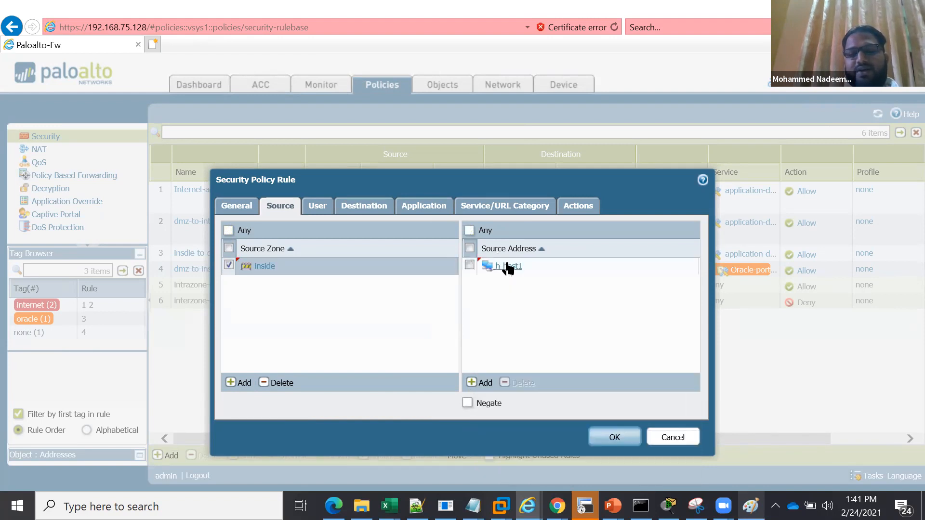
Set the rule's destination zone to outside, keeping any destination address
click(361, 204)
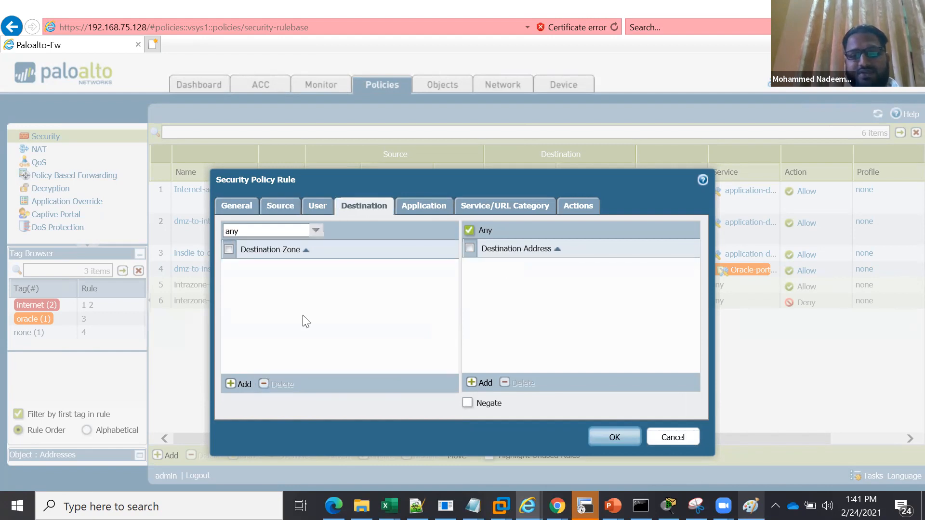
click(242, 384)
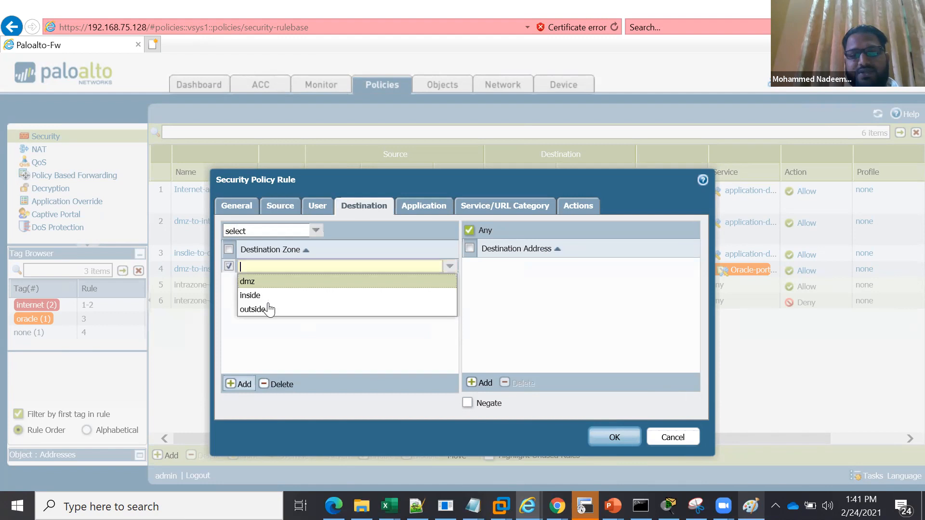
click(268, 309)
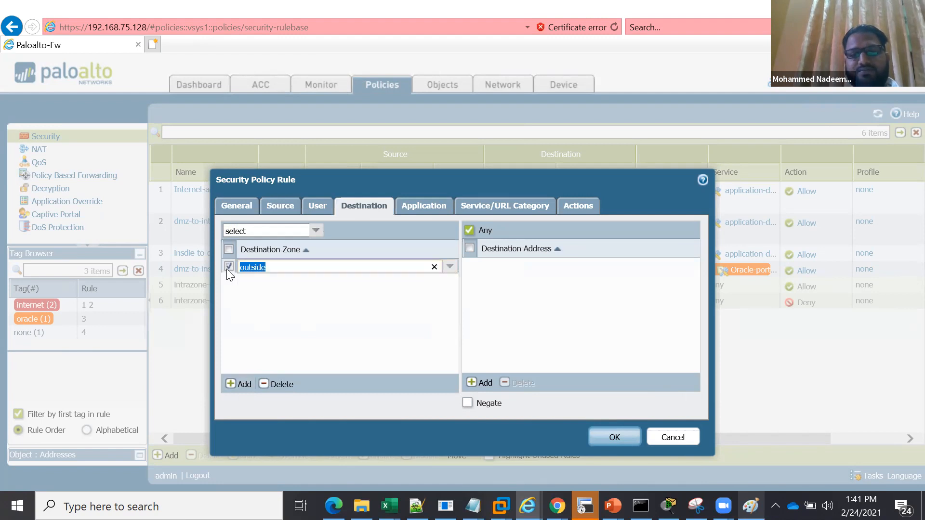
click(368, 322)
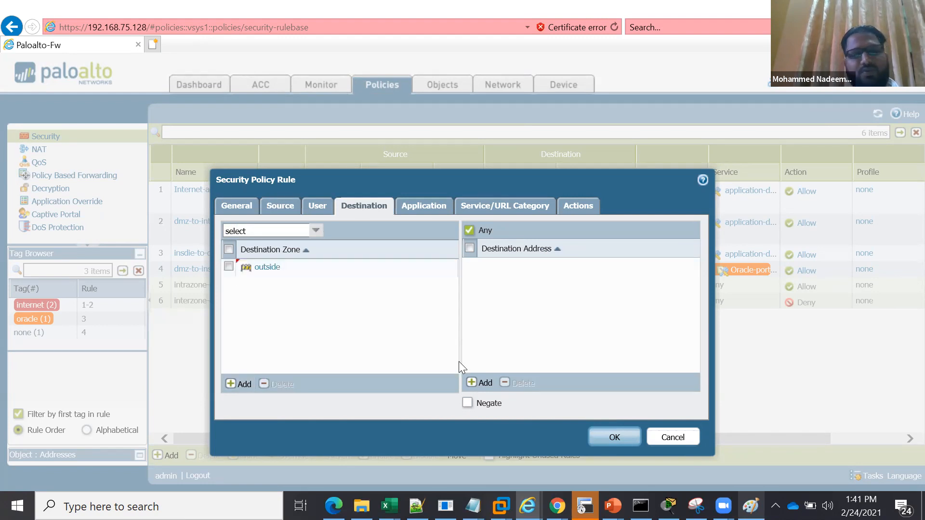
click(486, 383)
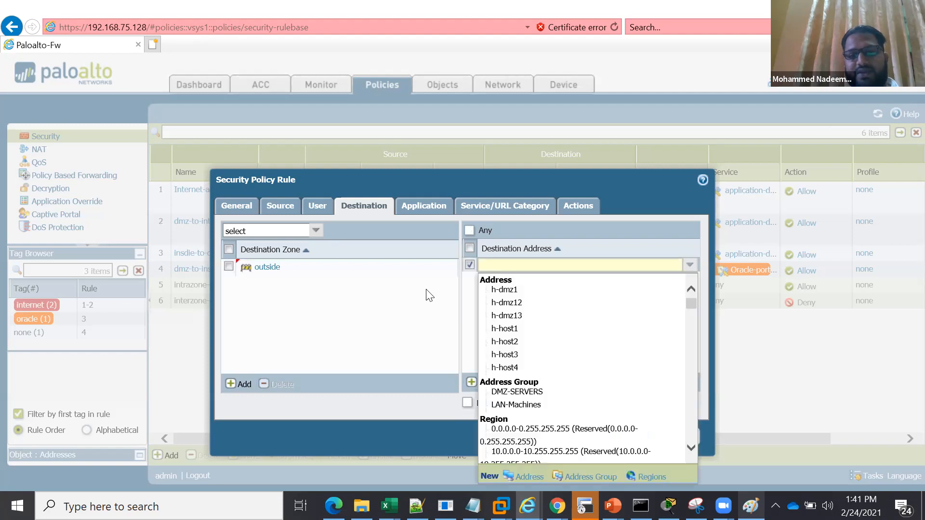
click(384, 219)
Filter the applications by "soc" and add the social-media application group to the rule
click(417, 212)
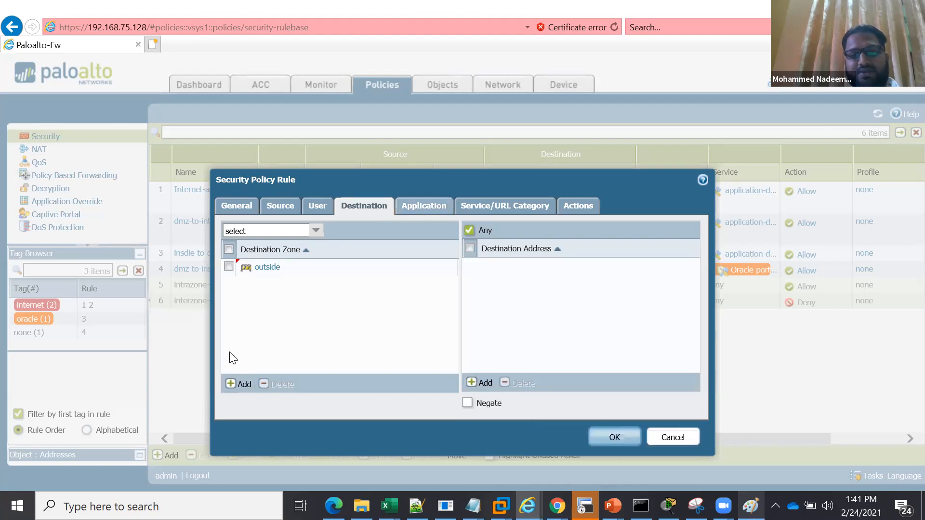
click(240, 384)
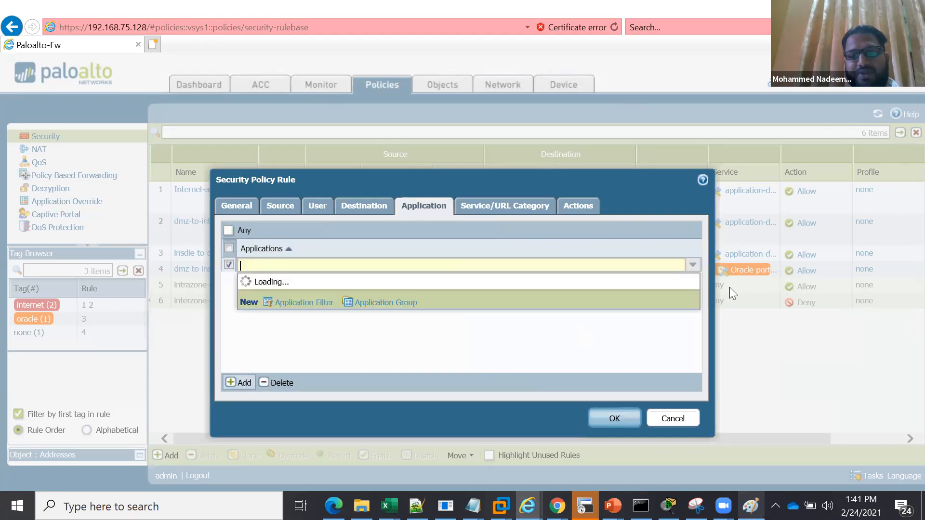
drag(695, 300, 693, 450)
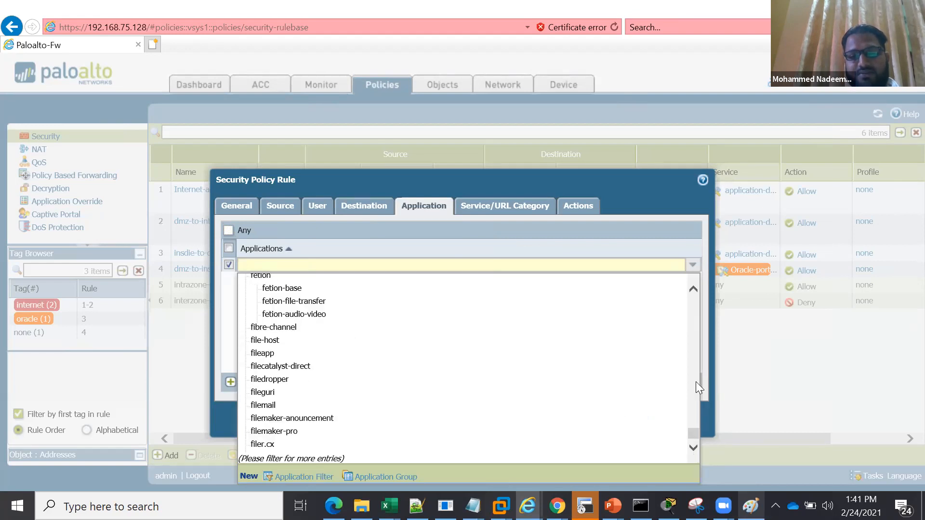
drag(691, 339, 691, 190)
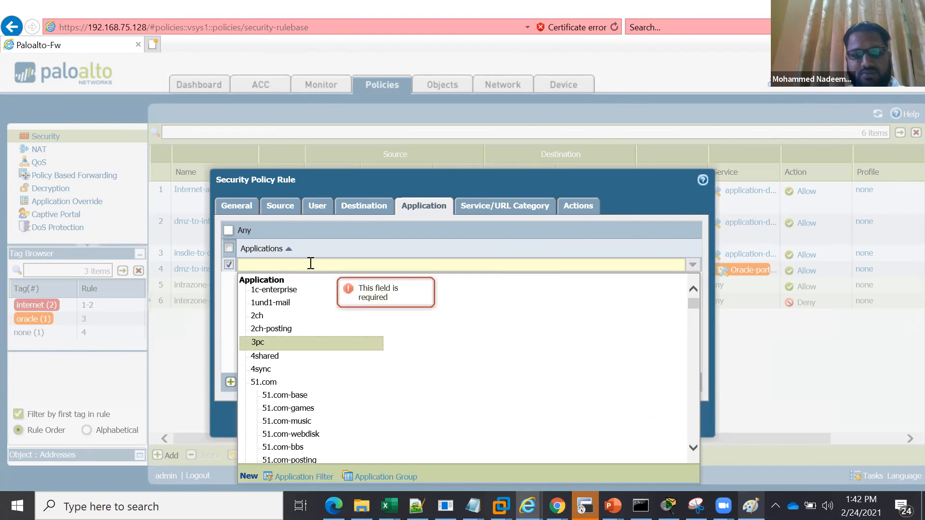
text(soc)
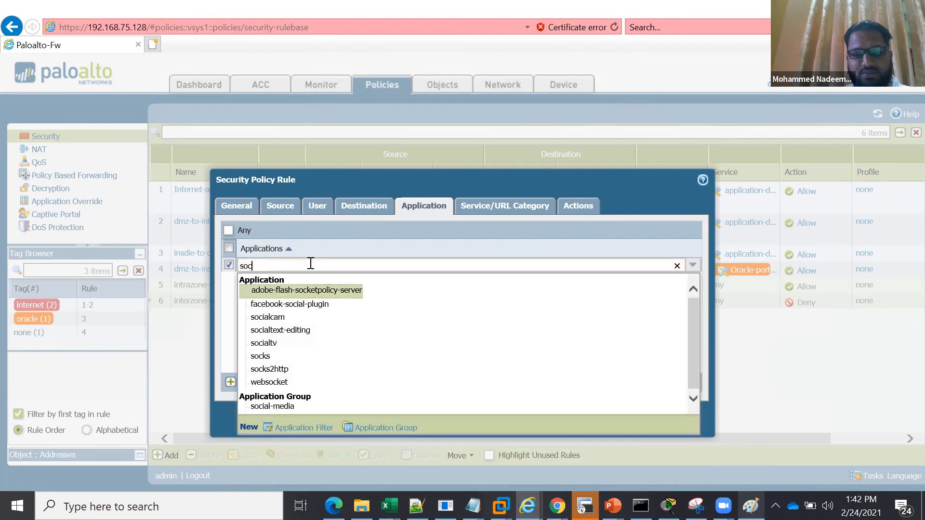
click(276, 406)
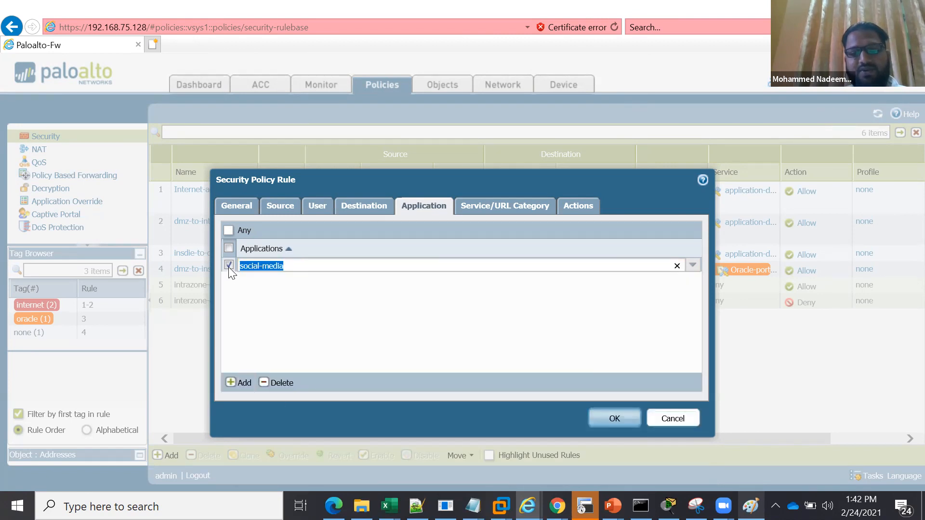
click(475, 211)
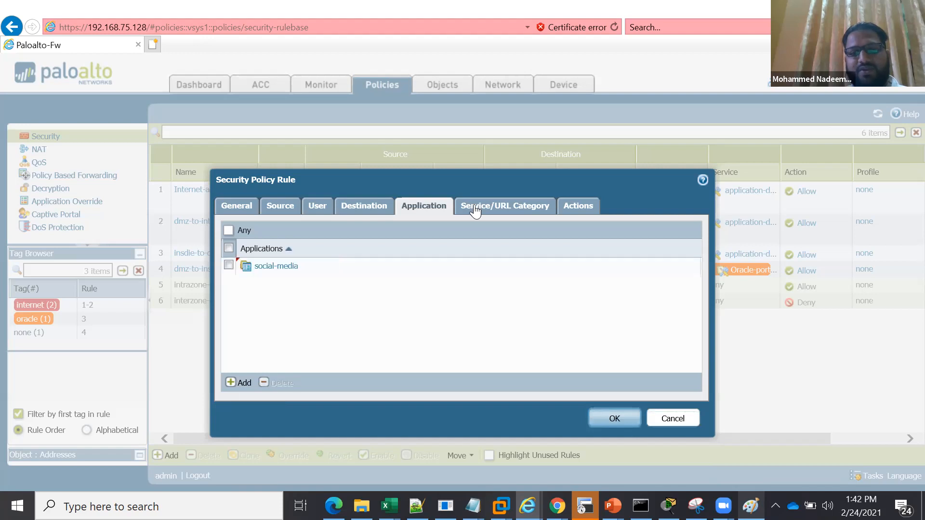
Keep the application-default service and the Allow action, and save the social-midia-access rule
click(504, 207)
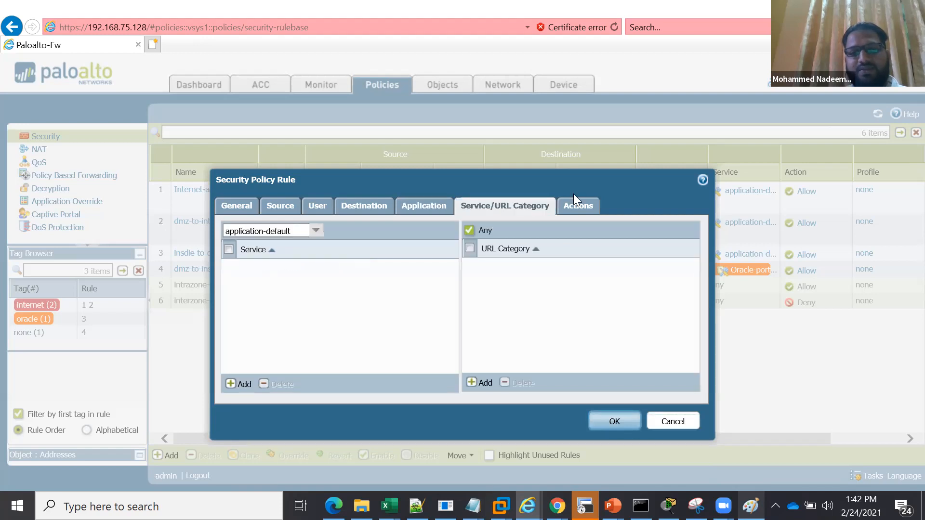
click(574, 202)
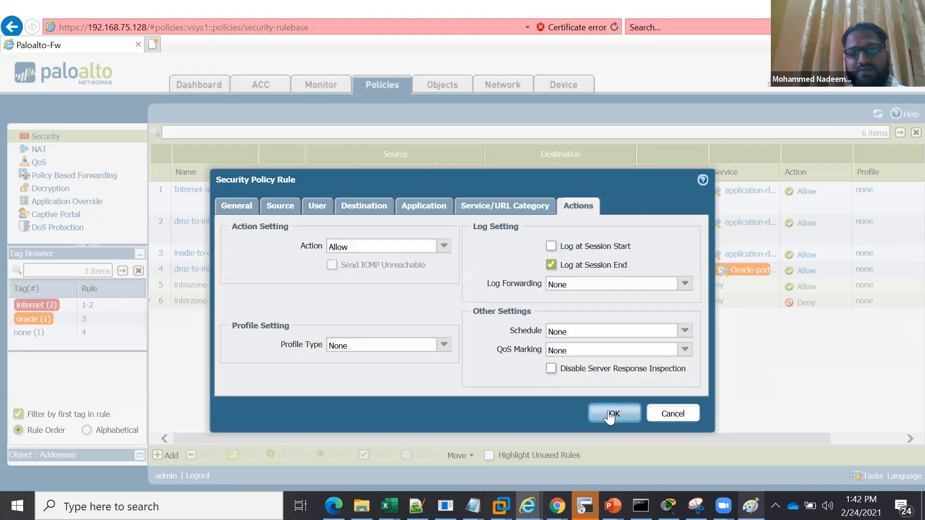
click(610, 413)
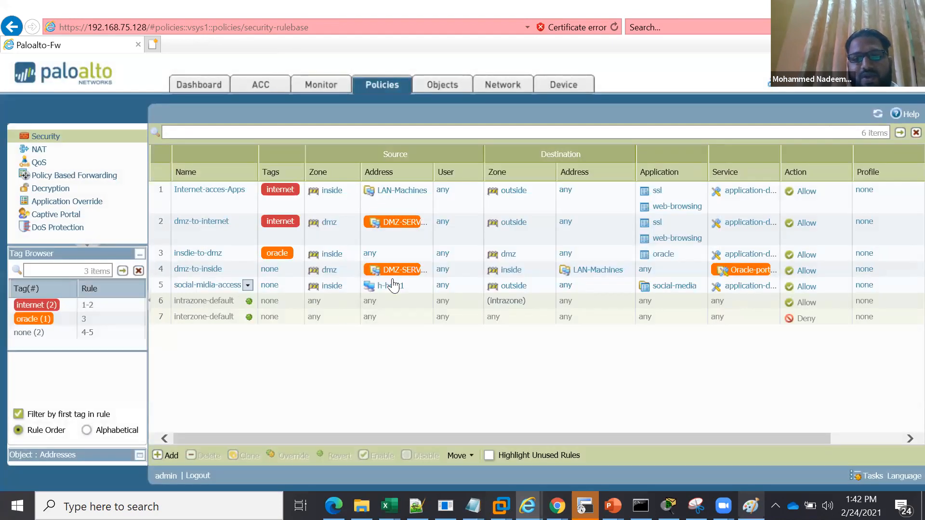
Move the social-midia-access rule up to the first position in the security rulebase
click(408, 286)
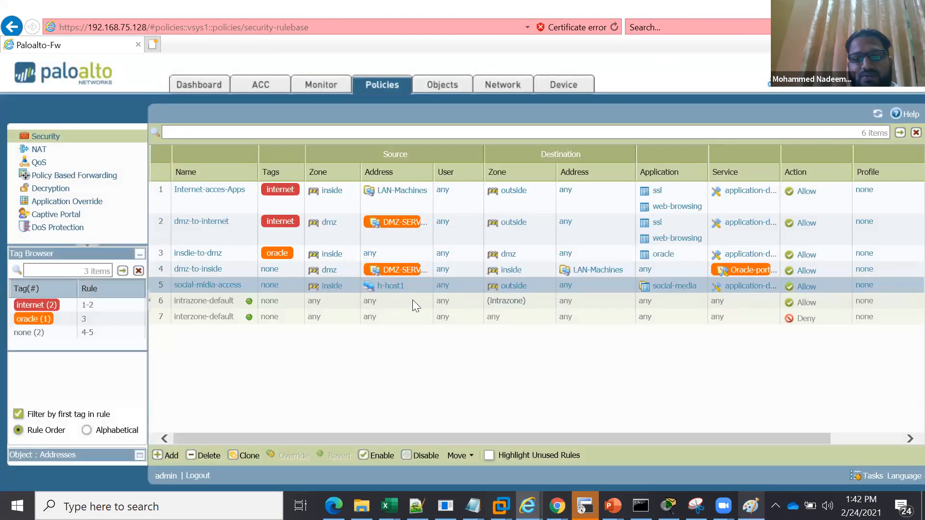
click(462, 455)
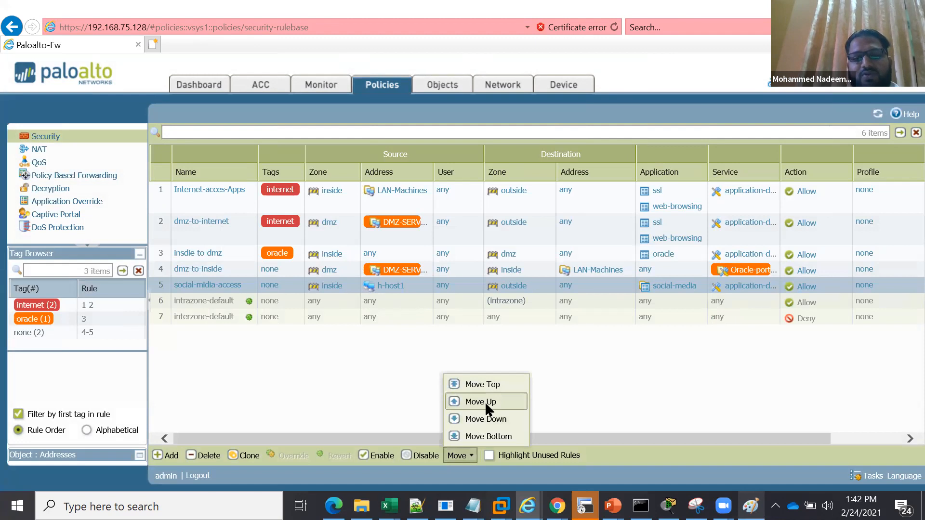
click(484, 401)
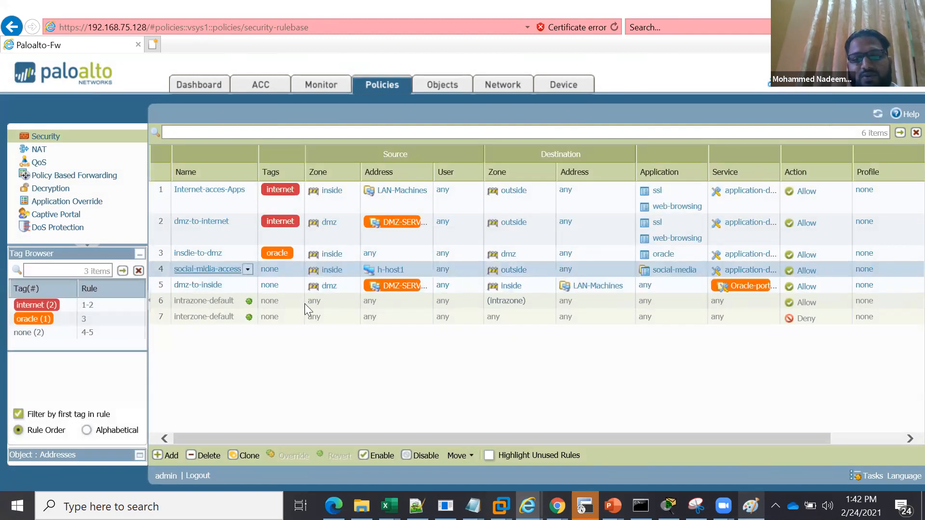
click(471, 456)
click(424, 332)
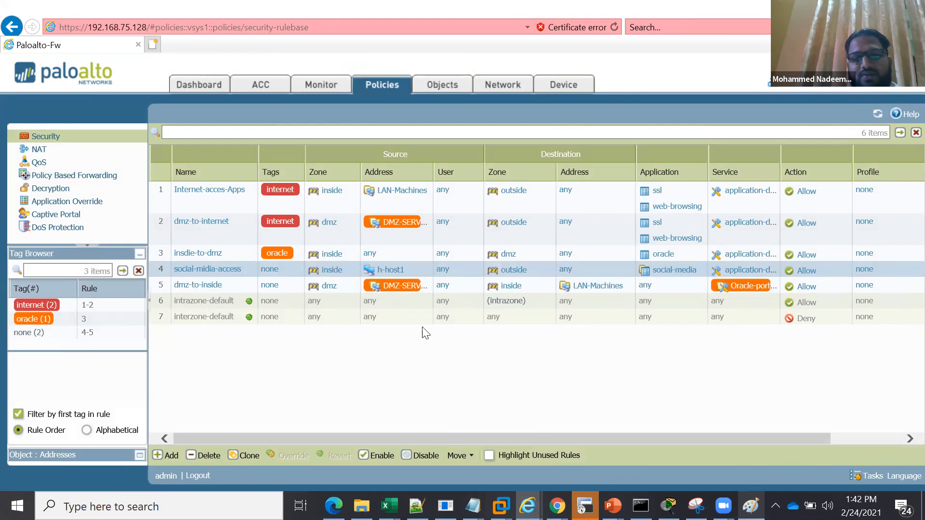
click(472, 458)
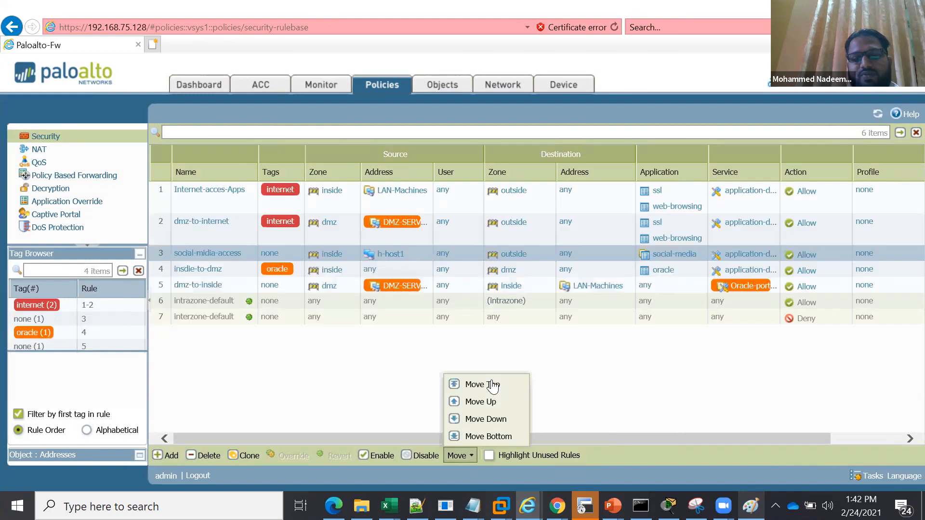
click(493, 385)
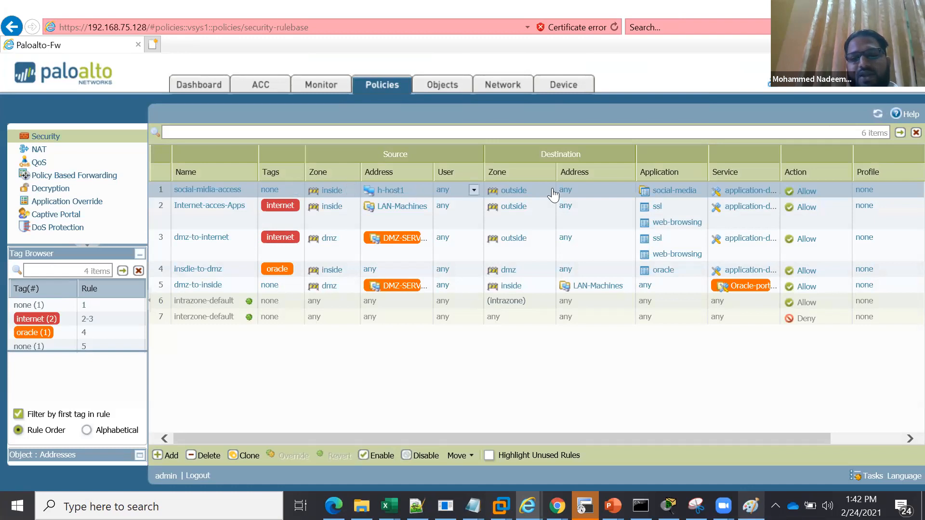
Examine the member applications of the social-media group used in the social-midia-access rule
click(698, 193)
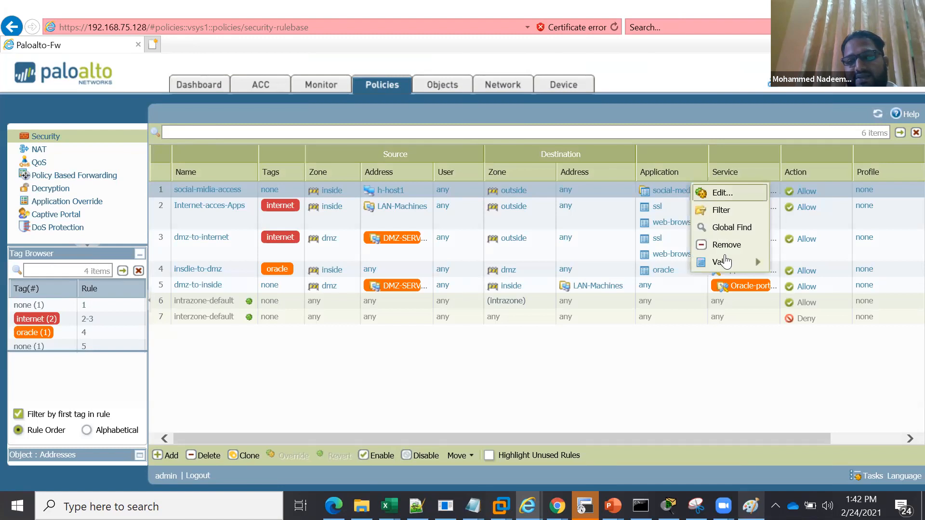
mouse_move(725, 263)
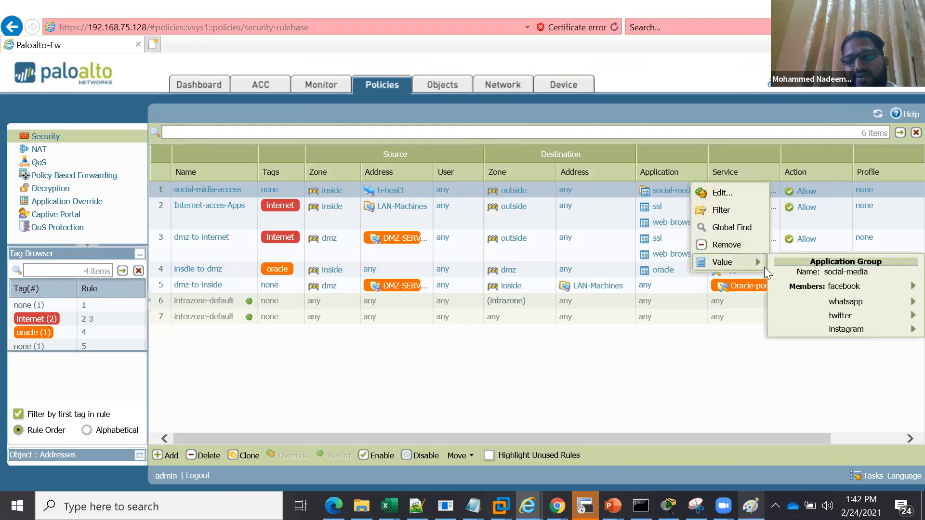
mouse_move(823, 327)
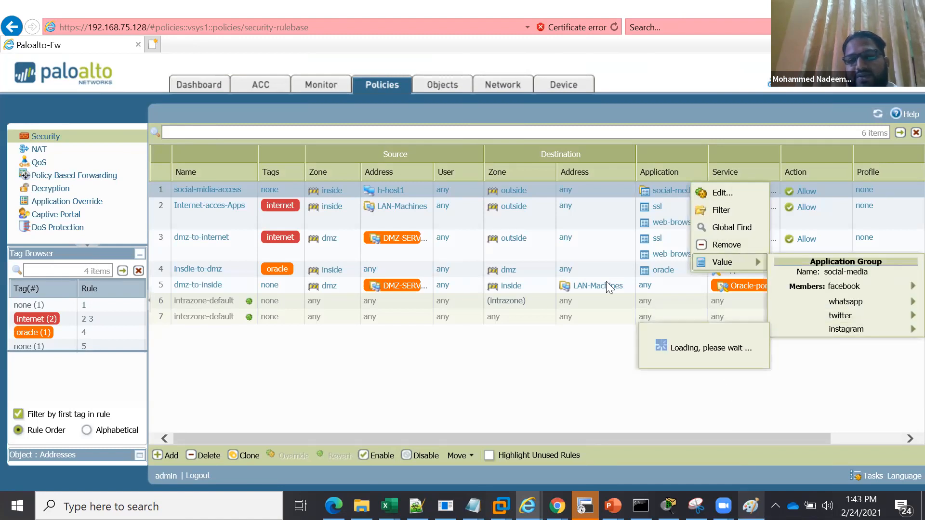
click(430, 230)
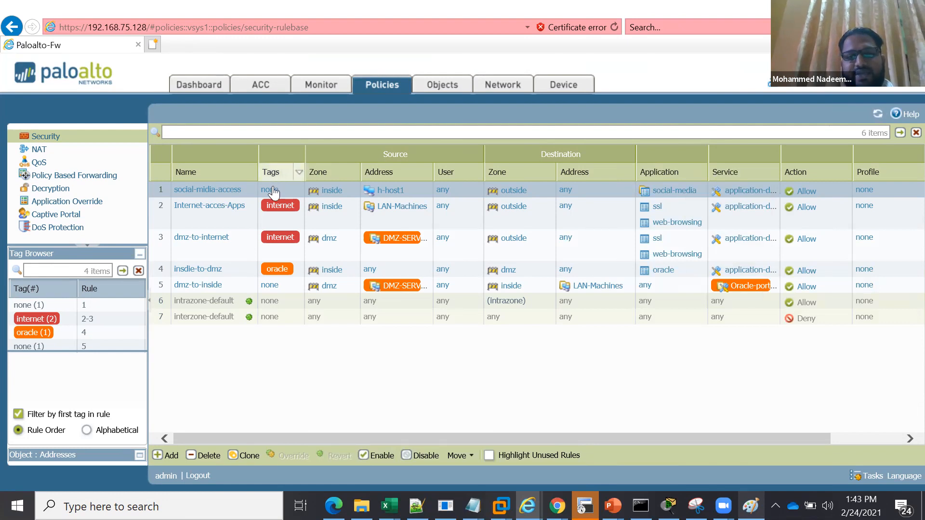
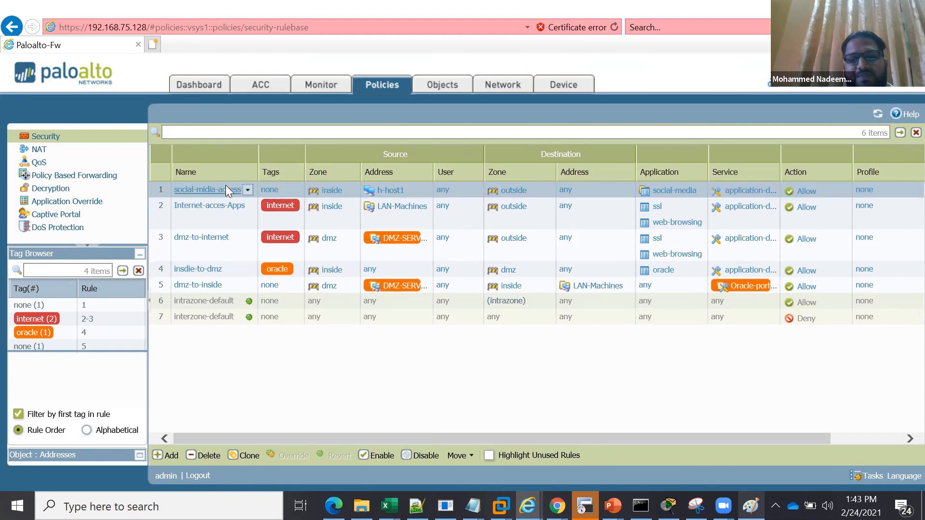
Create a new log forwarding profile named syslog from the social-midia-access rule's log settings
click(493, 246)
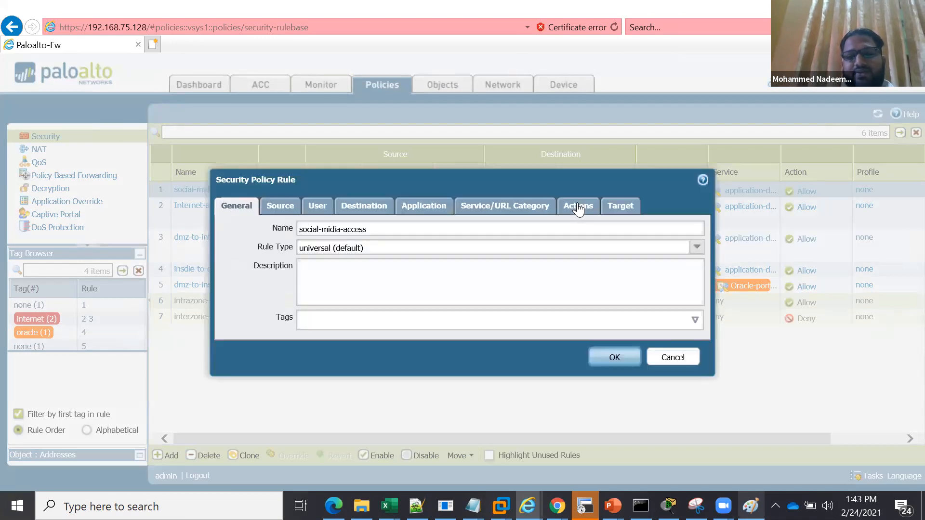
click(577, 208)
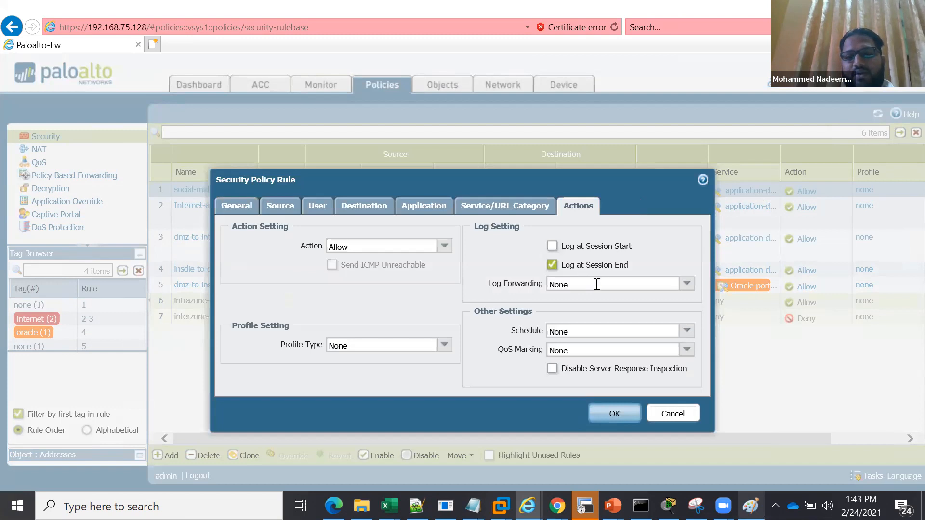
click(687, 285)
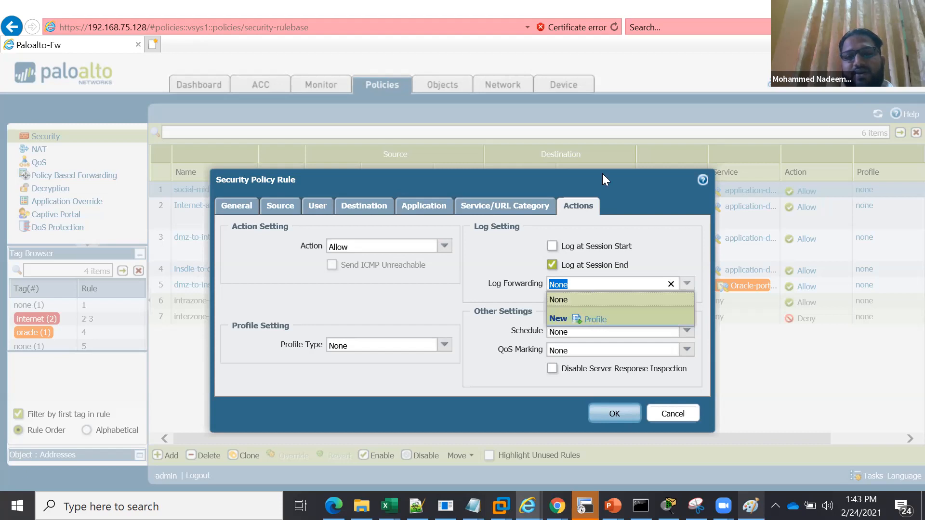
click(594, 320)
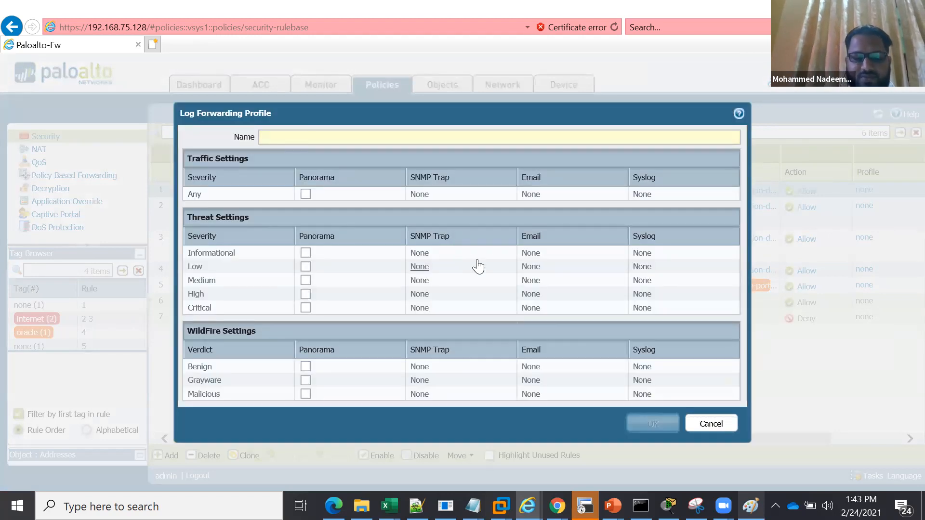
text(syslog)
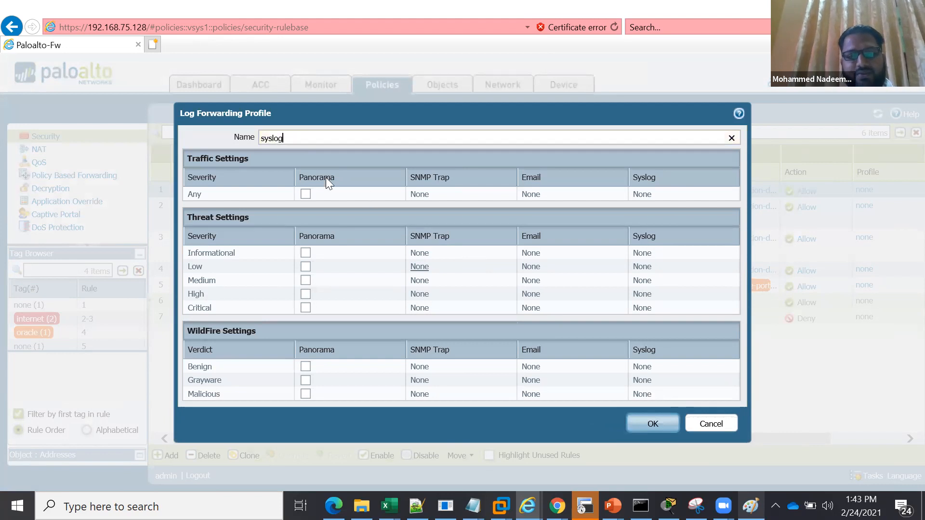
Enable Panorama forwarding for Any traffic, Critical threats and Malicious WildFire verdicts, and save the log forwarding profile
click(306, 195)
click(306, 196)
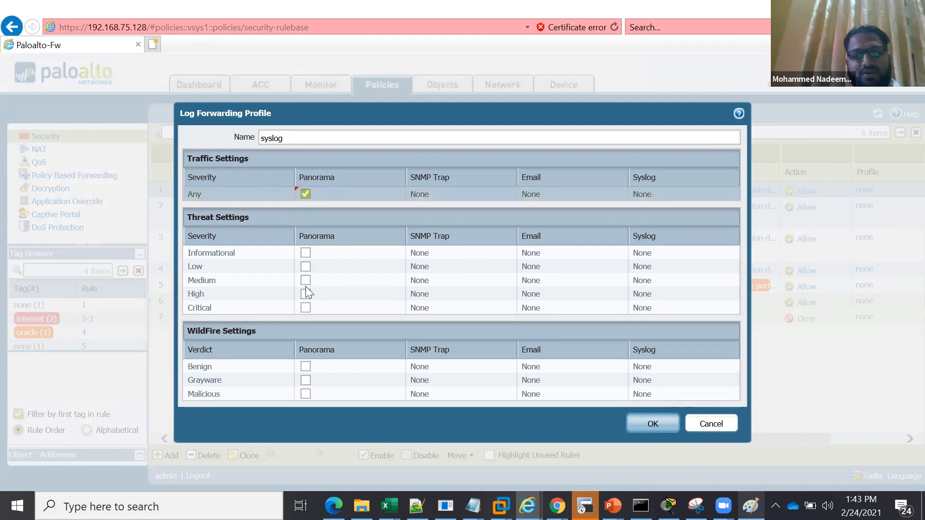
click(306, 309)
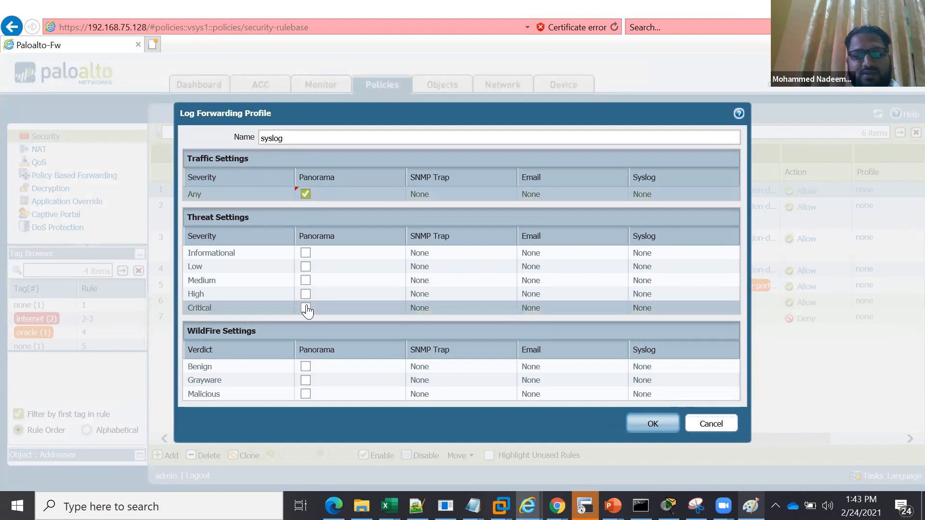
click(305, 395)
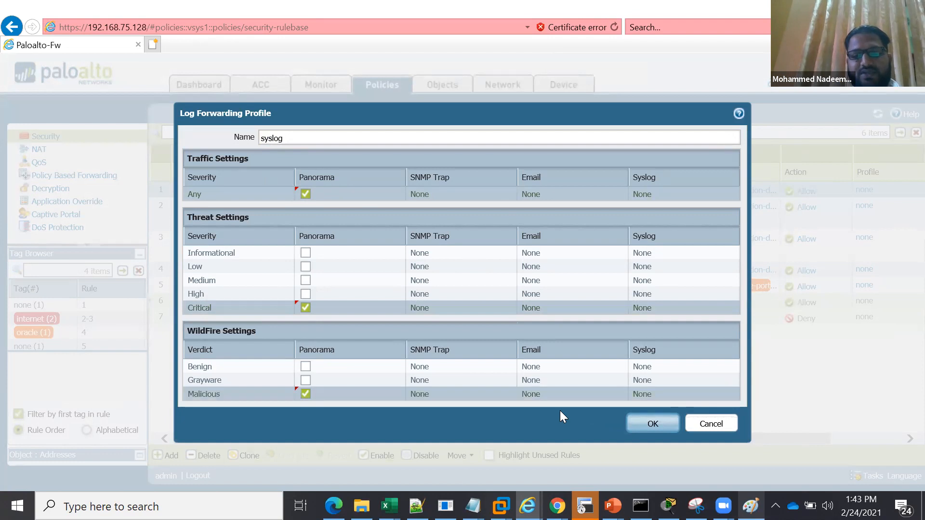
click(645, 425)
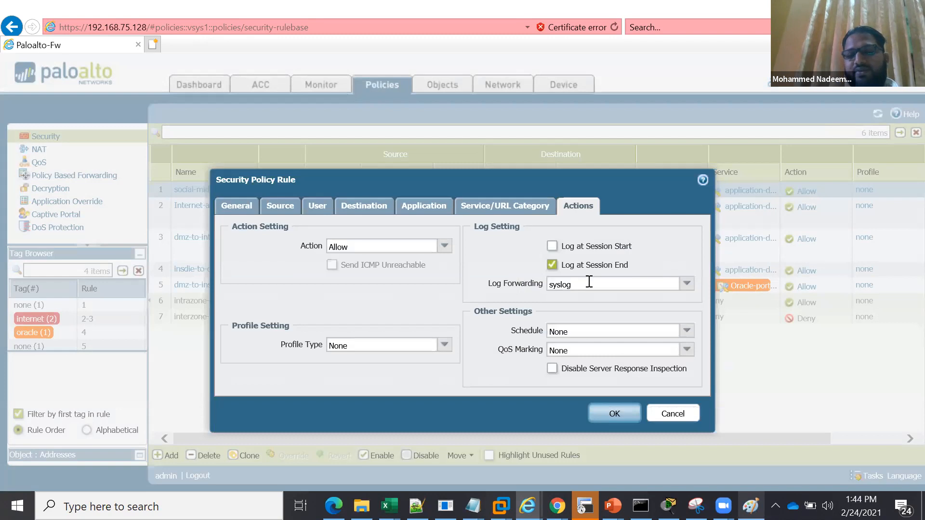
Select the syslog profile as the rule's log forwarding
click(686, 286)
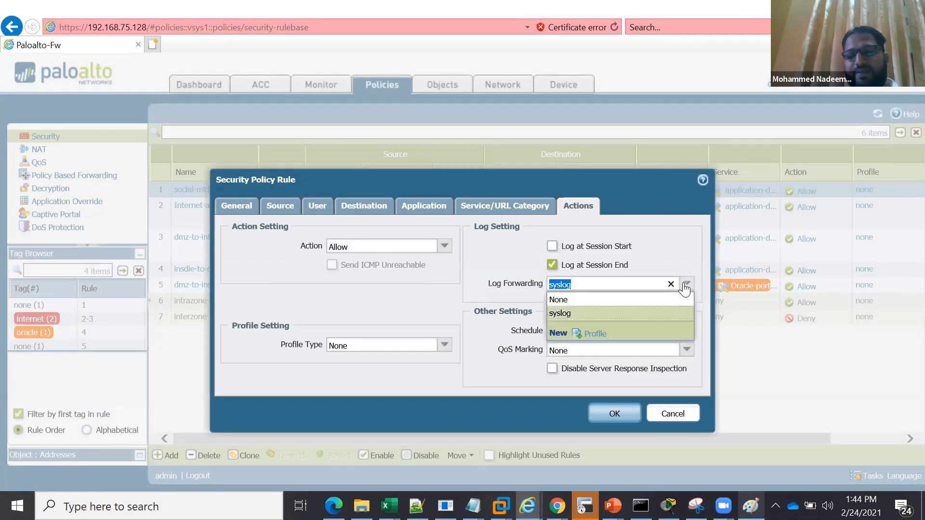
click(563, 313)
click(564, 314)
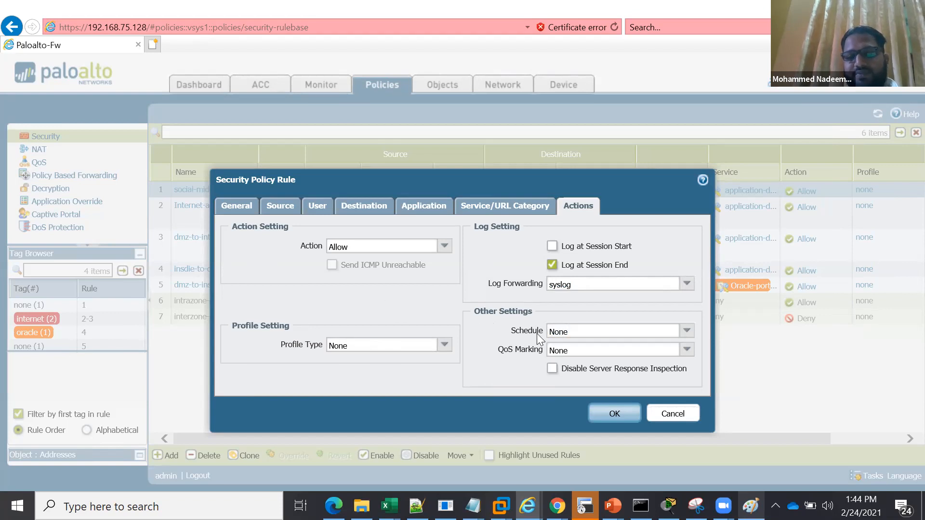
Create a new schedule named time-base for the rule, keeping the Daily recurrence
drag(512, 330, 551, 335)
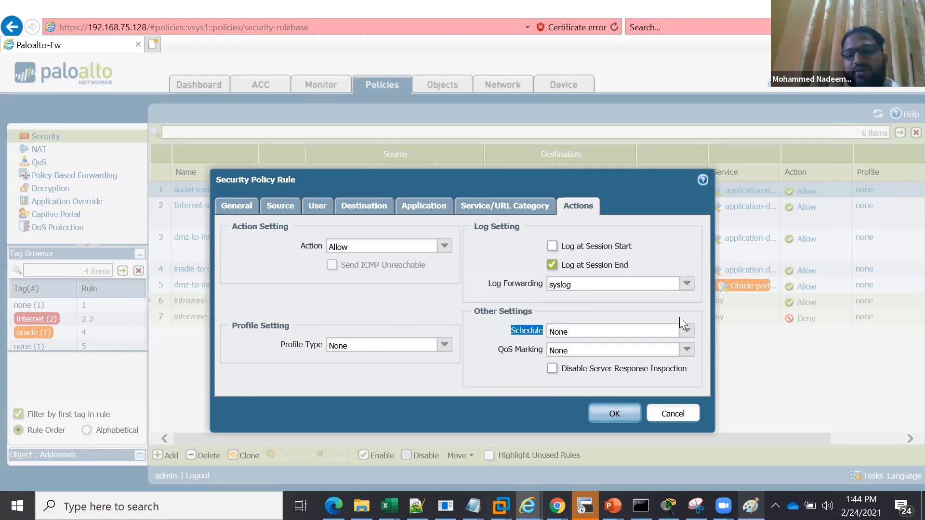
click(687, 331)
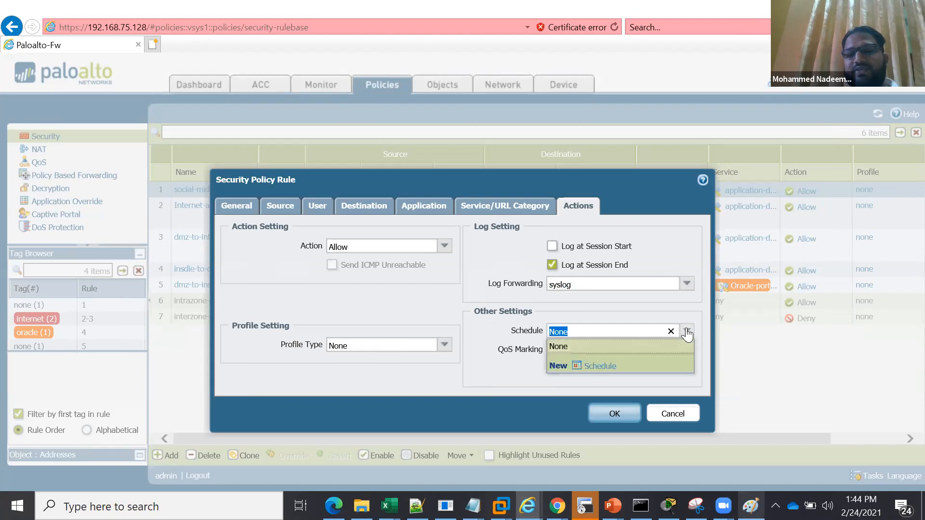
click(599, 367)
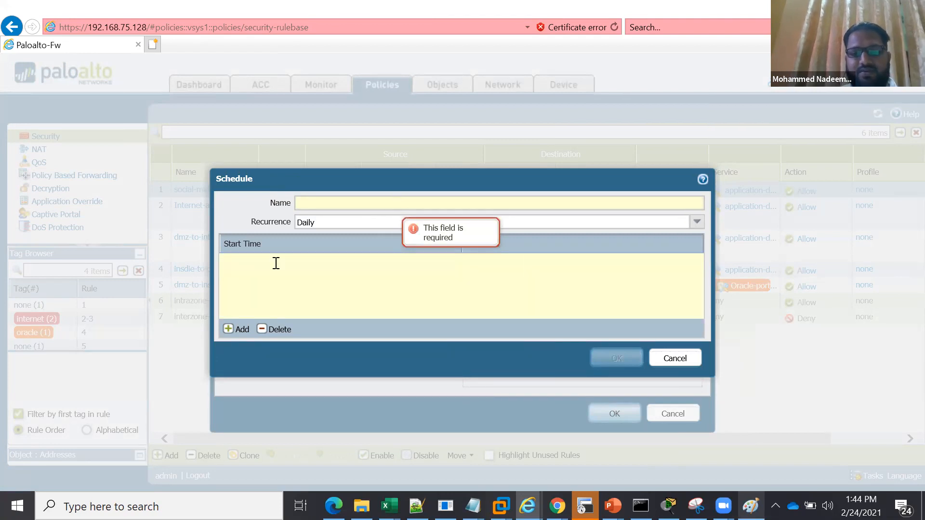
text(time-)
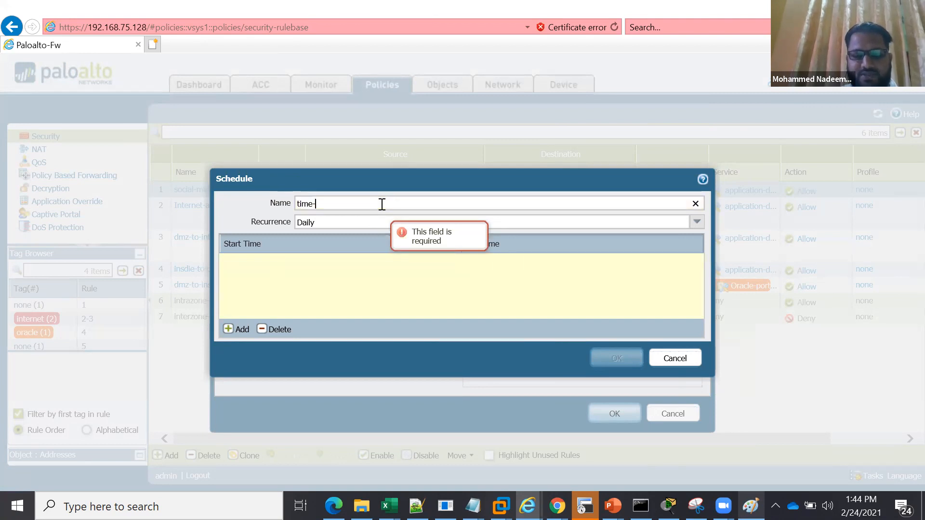
text(base)
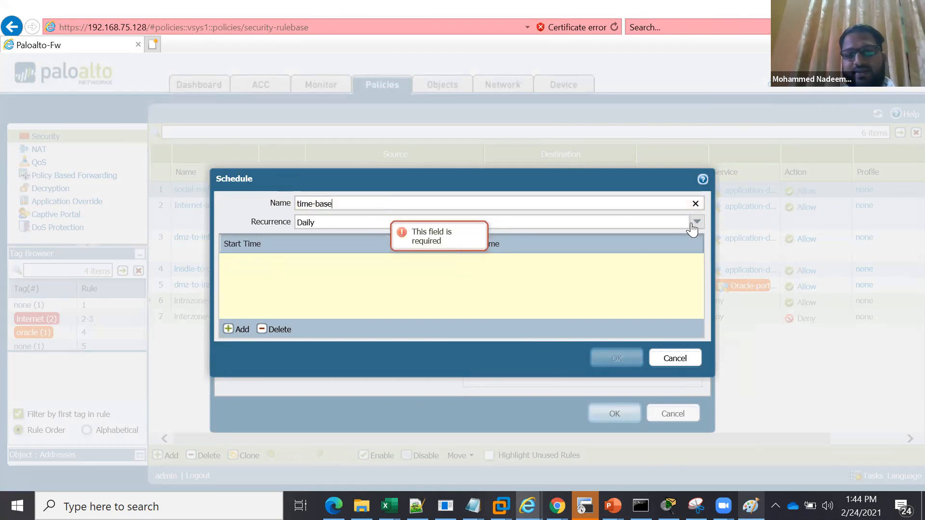
Add a daily time range from 01:00 to 03:00, and save both the schedule and the rule
click(238, 329)
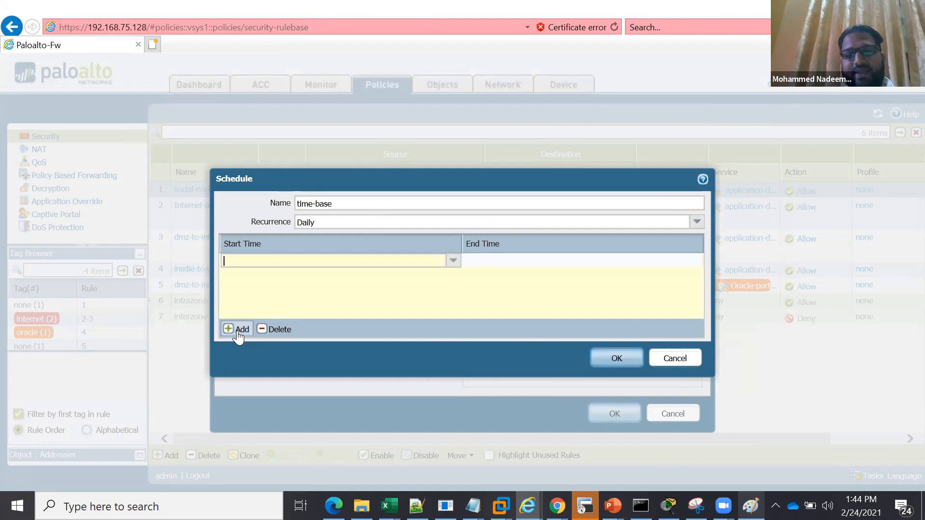
click(453, 261)
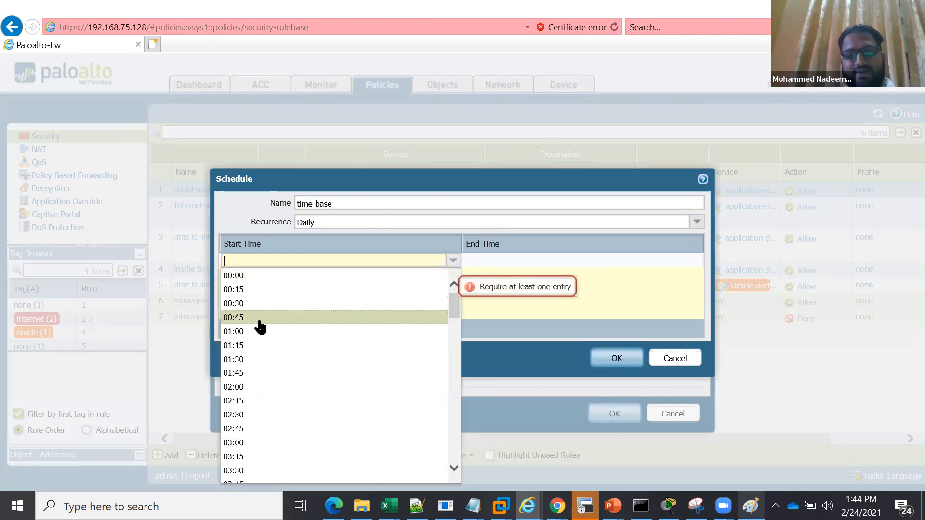
click(255, 331)
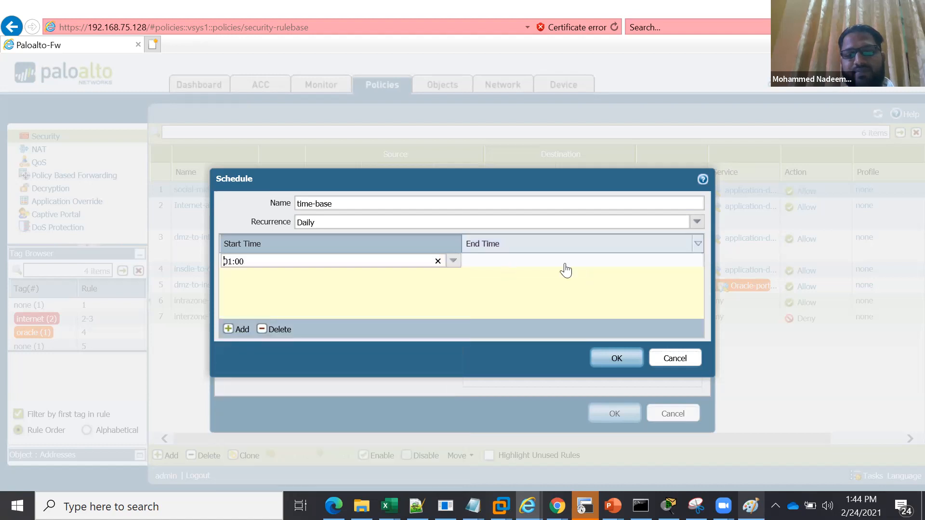
click(602, 265)
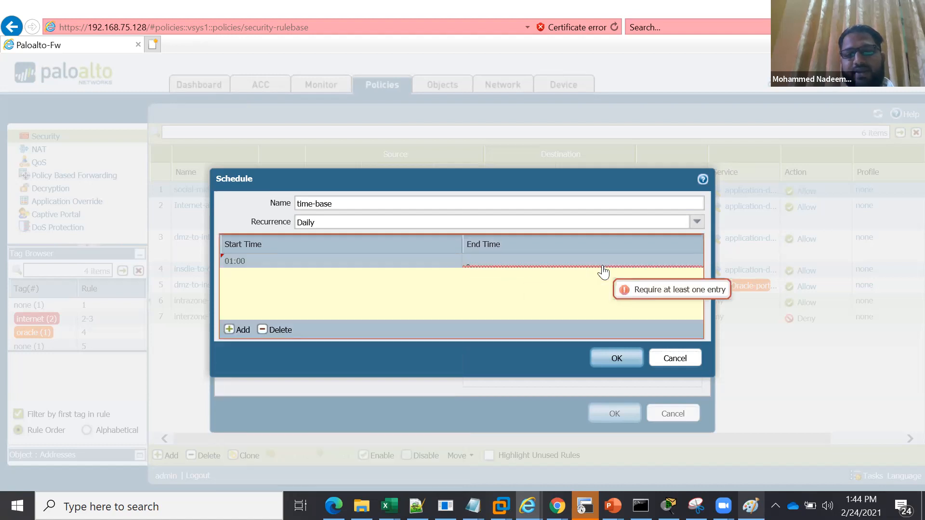
click(529, 260)
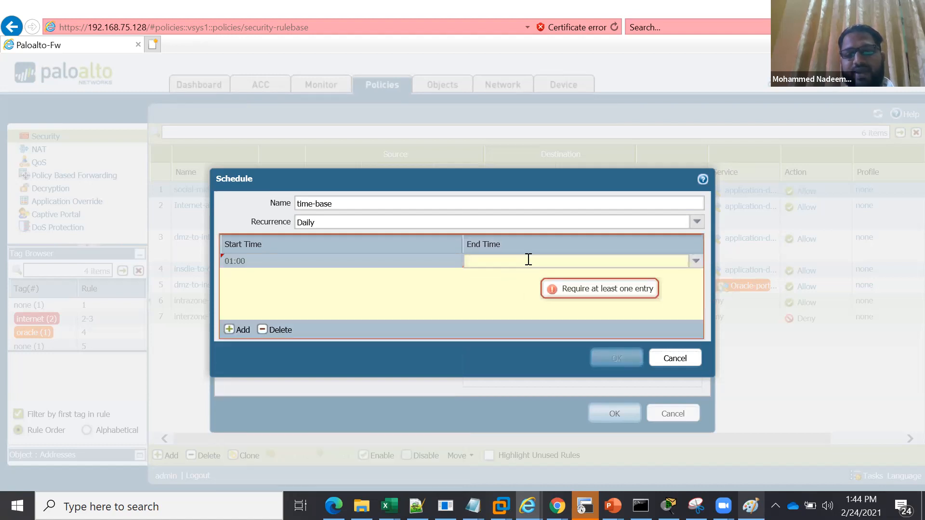
click(695, 261)
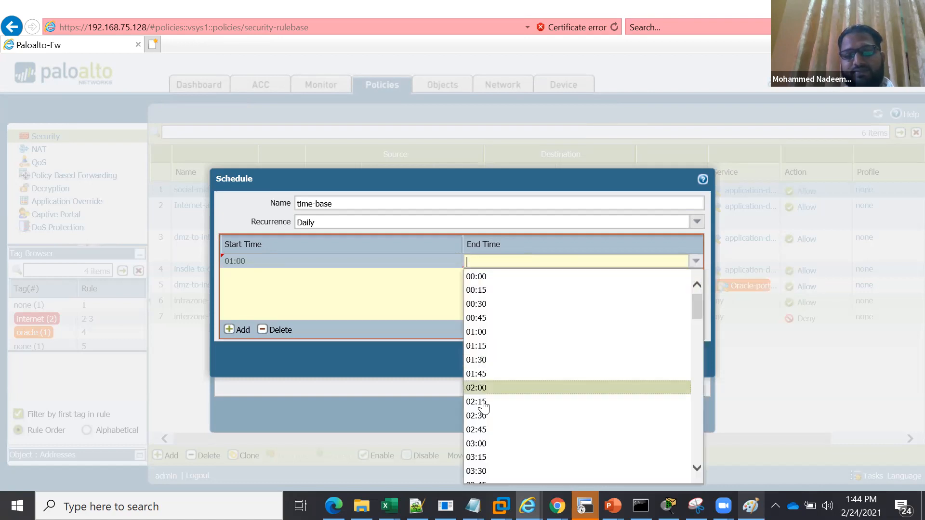
click(485, 443)
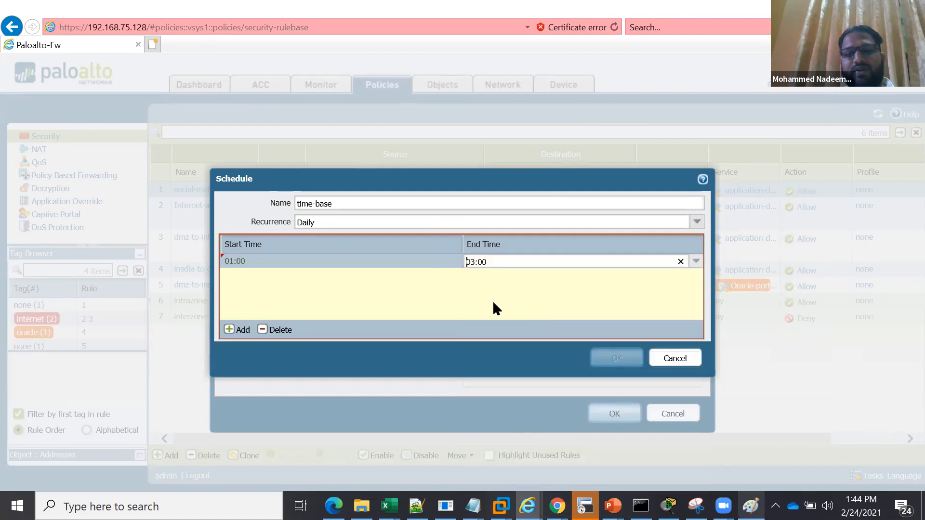
click(493, 302)
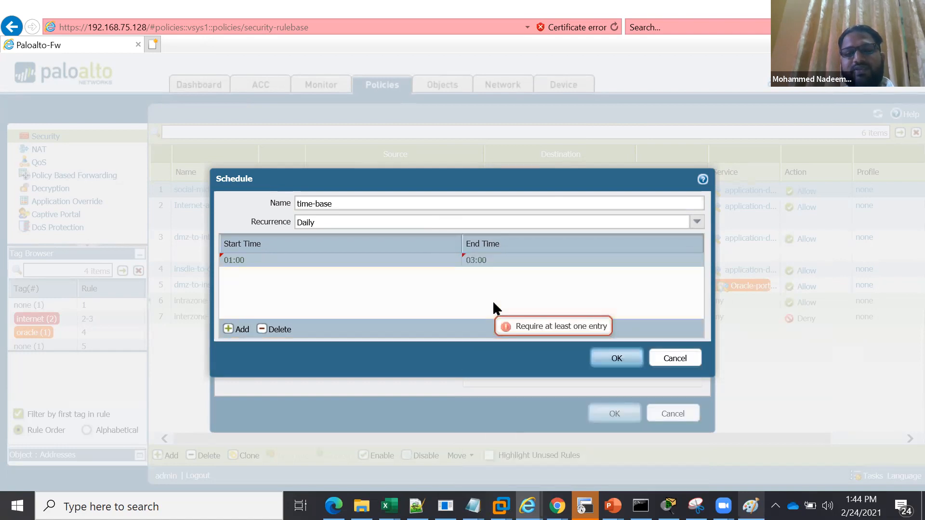
click(617, 359)
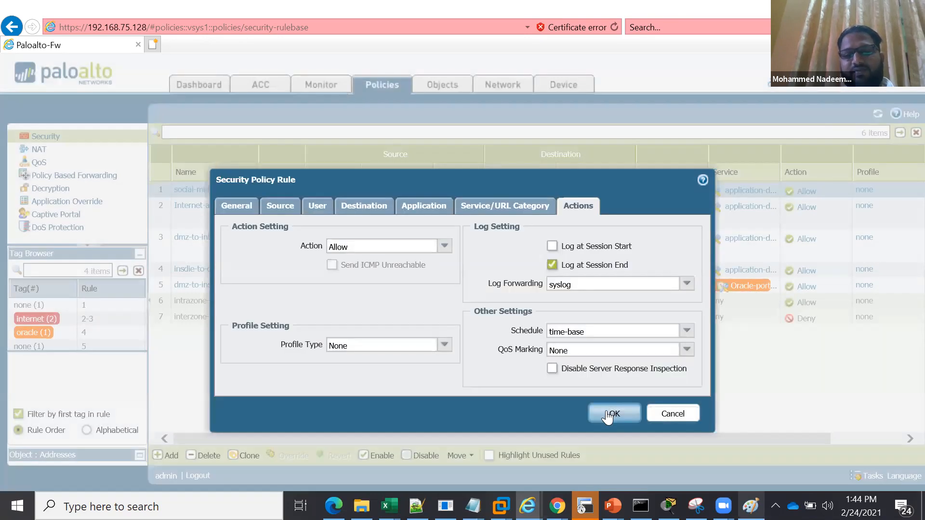
click(606, 413)
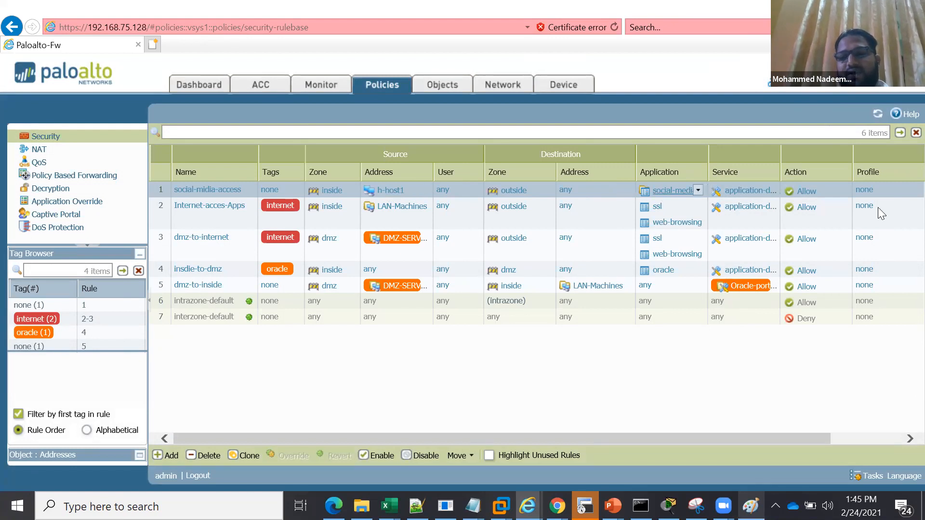
Examine the Group and Profiles security profile options for the social-midia-access rule, and close them without saving
scroll(892, 190, right, 3)
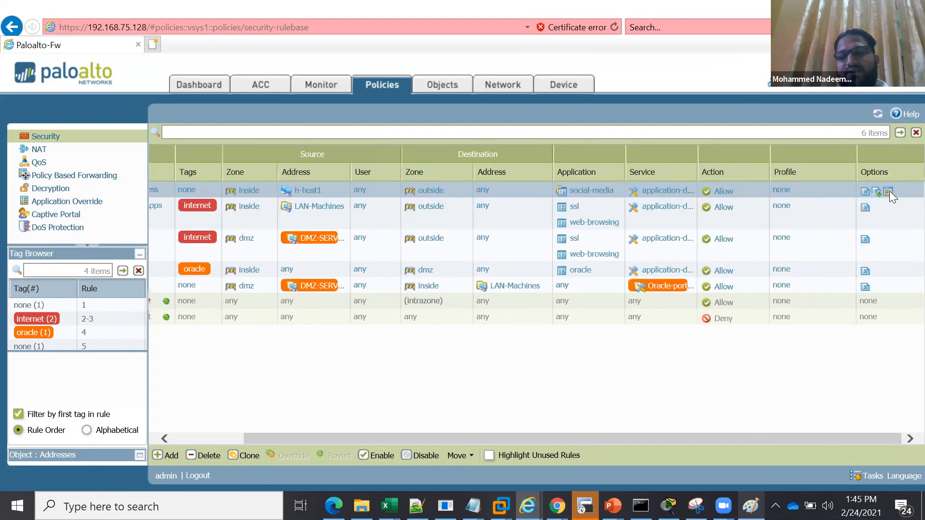
click(781, 193)
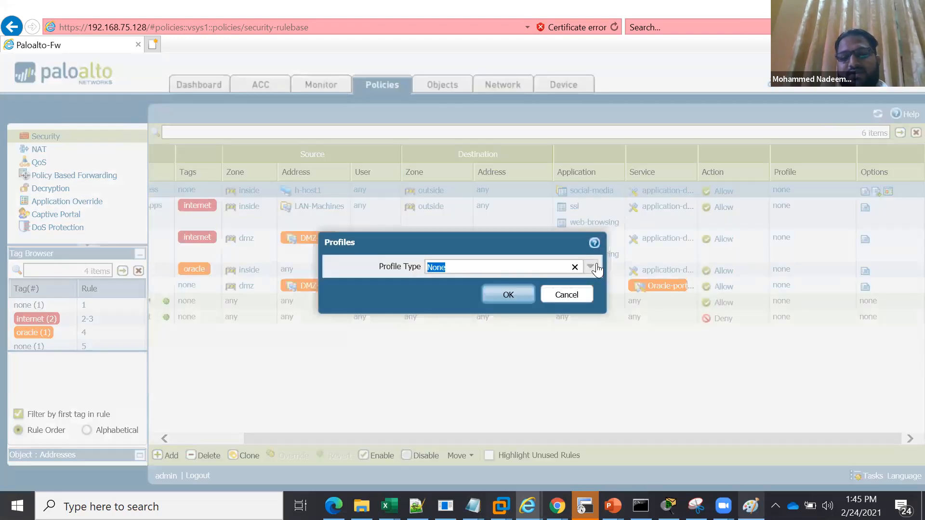
click(596, 270)
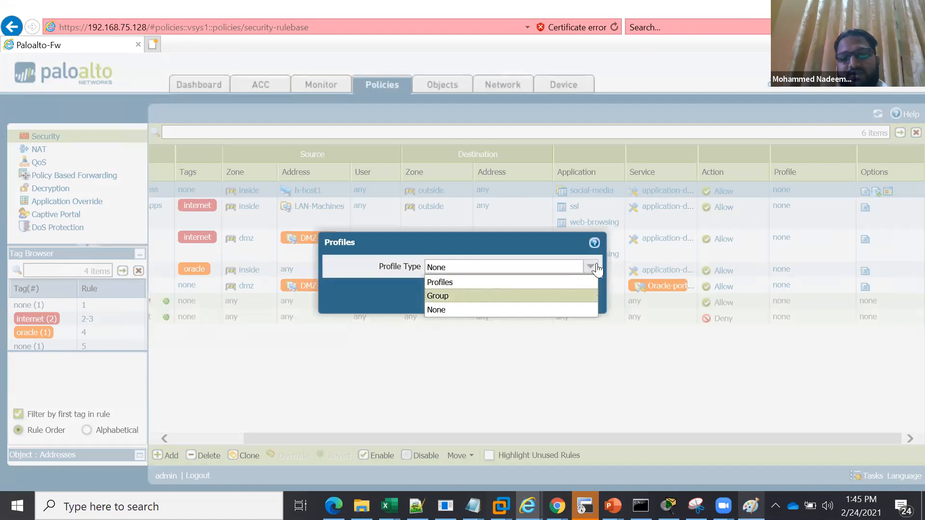
click(492, 297)
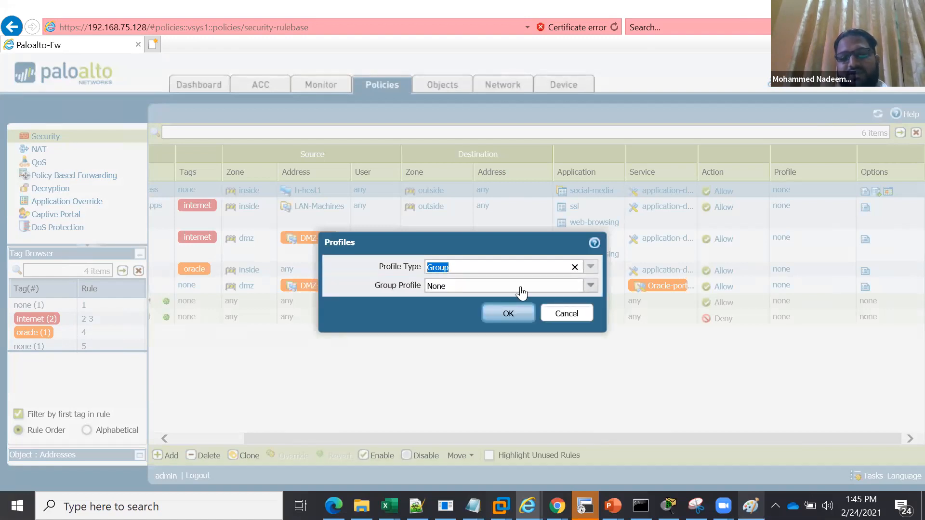
click(591, 267)
click(521, 284)
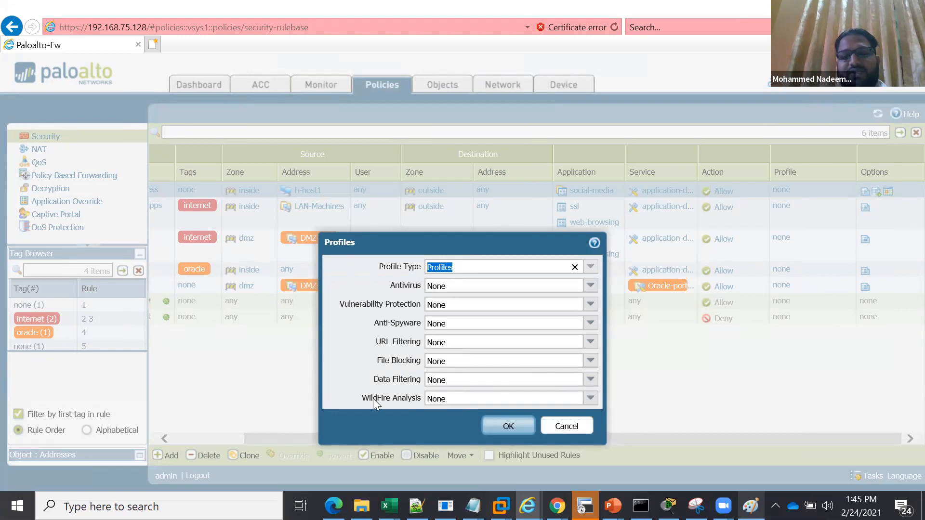
click(567, 426)
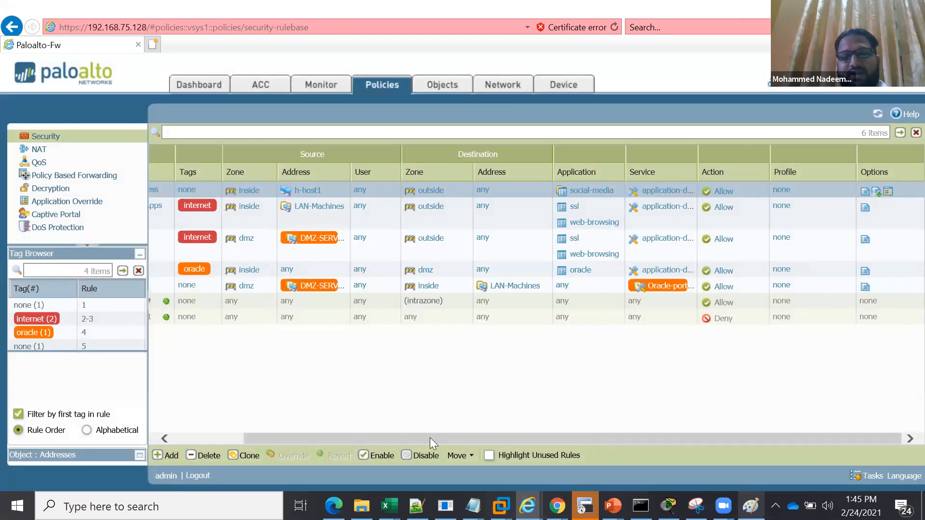
Examine the Internet-acces-Apps security rule, and review the address, application, application group, service and service group objects
scroll(206, 215, left, 2)
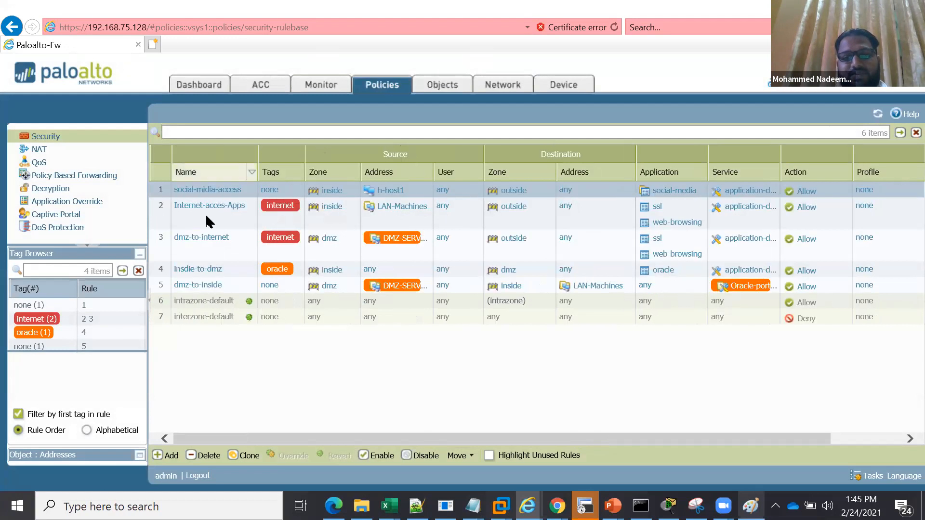
click(205, 212)
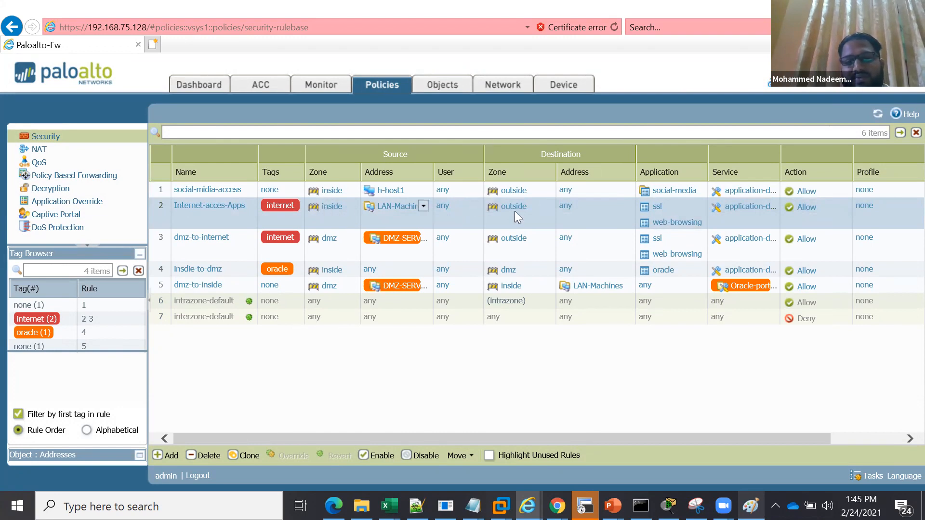
click(437, 86)
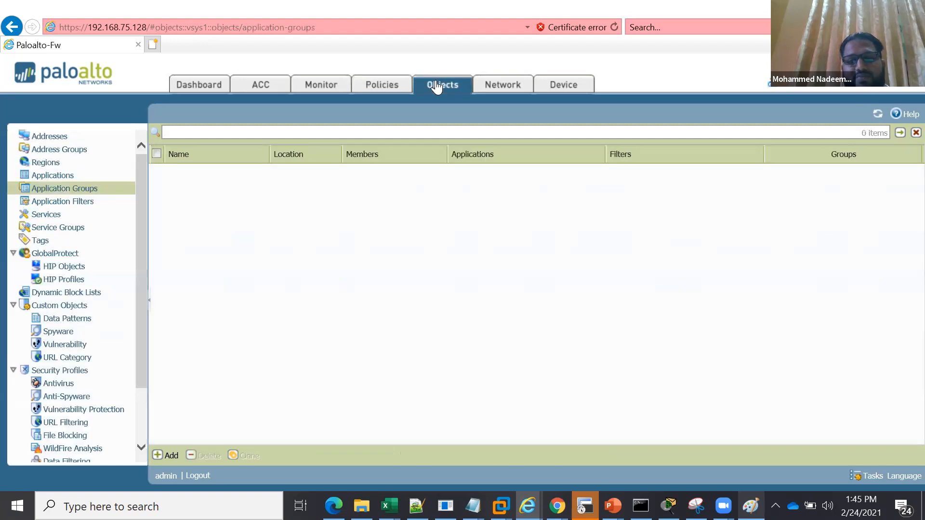
click(54, 140)
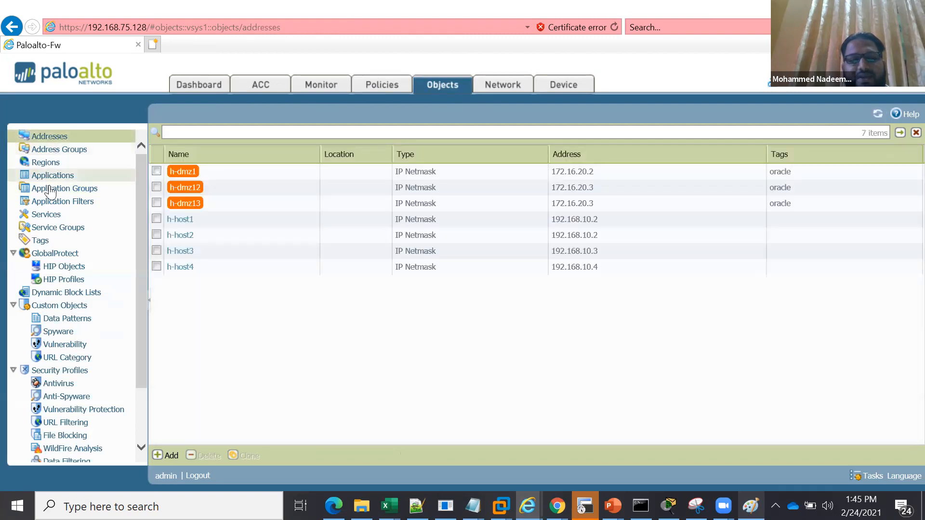
click(50, 178)
click(50, 191)
click(44, 214)
click(46, 228)
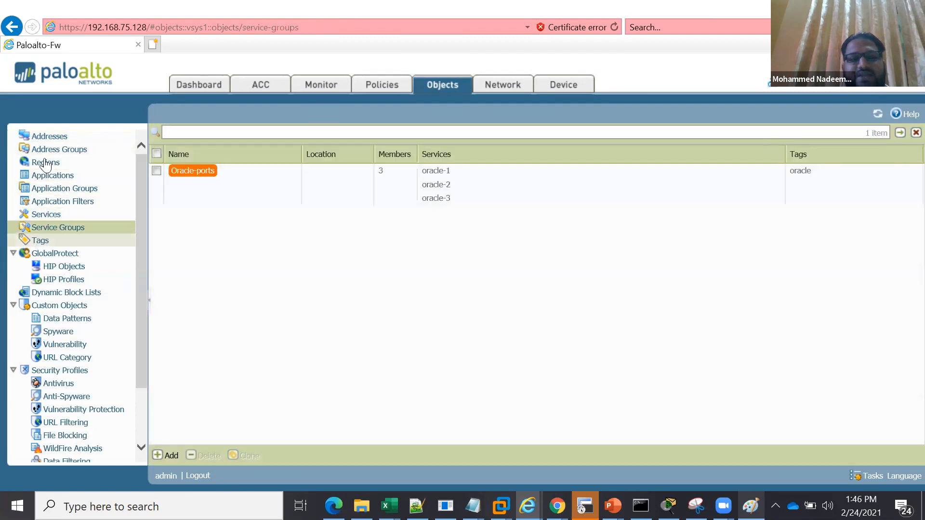
Start a new region object and choose IN (India) as its name
click(45, 163)
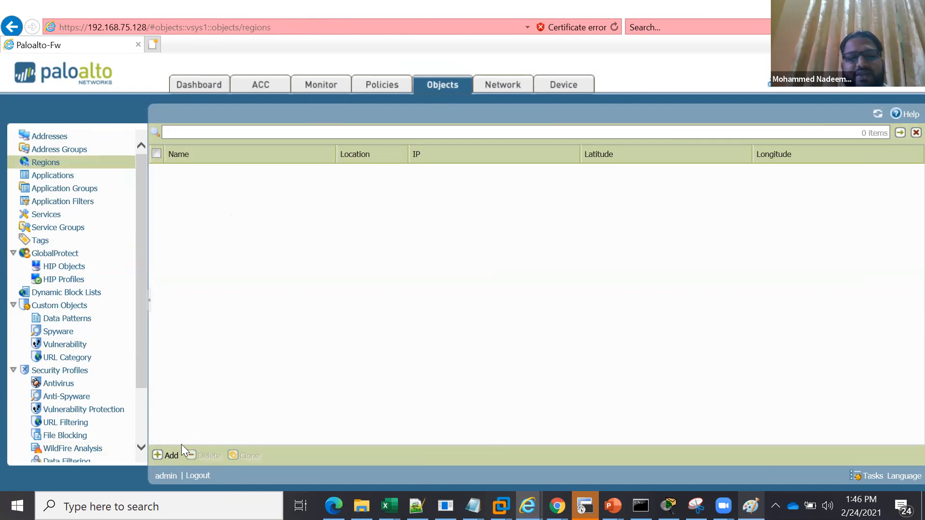
click(173, 456)
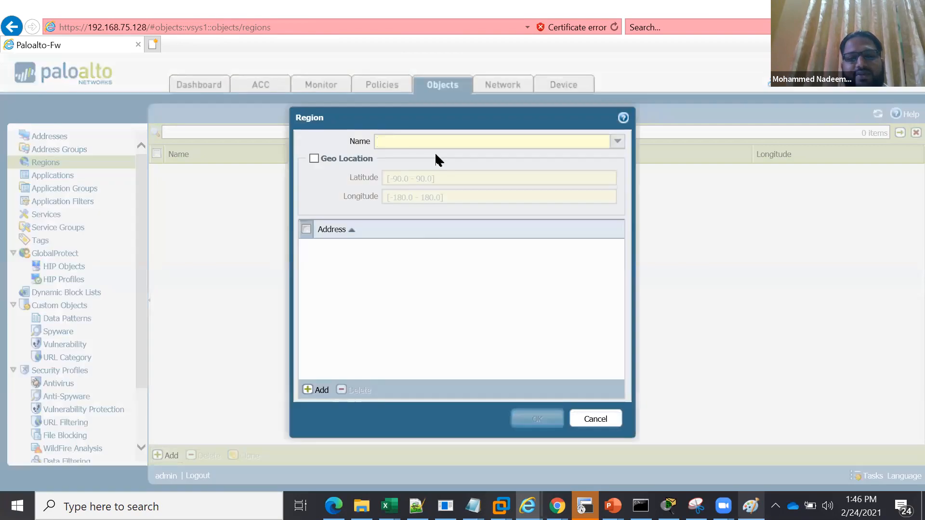
click(617, 144)
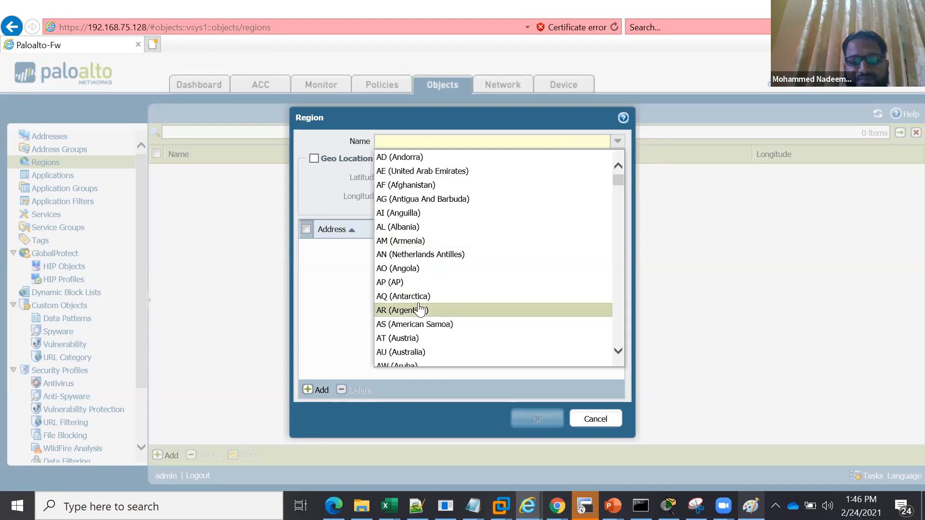
text(in)
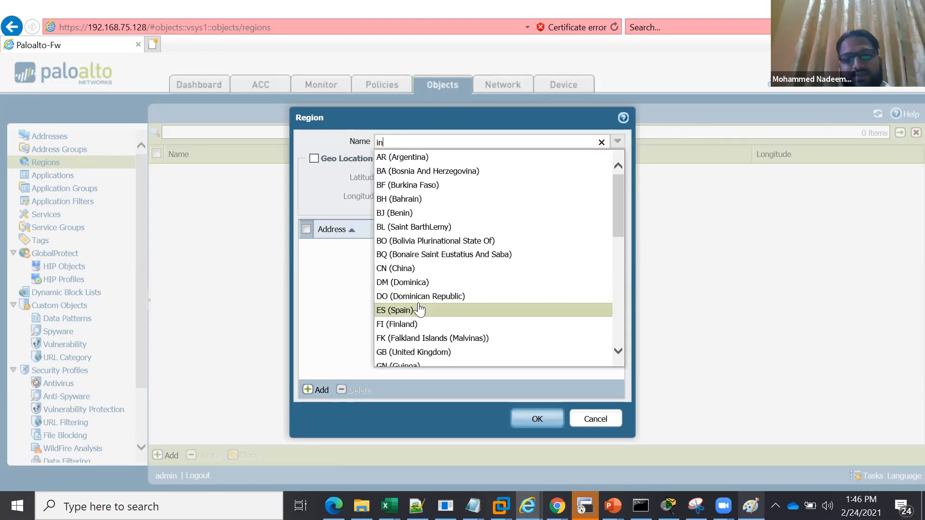
text(d)
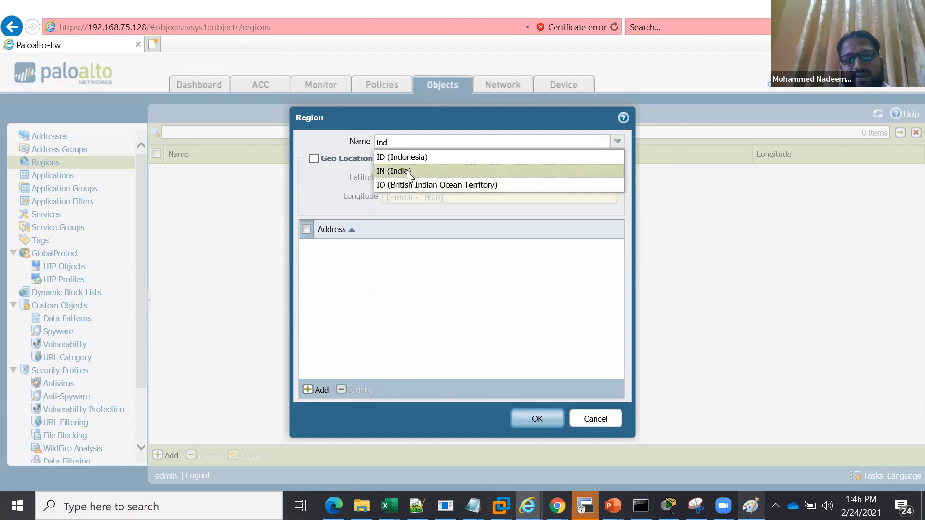
click(407, 172)
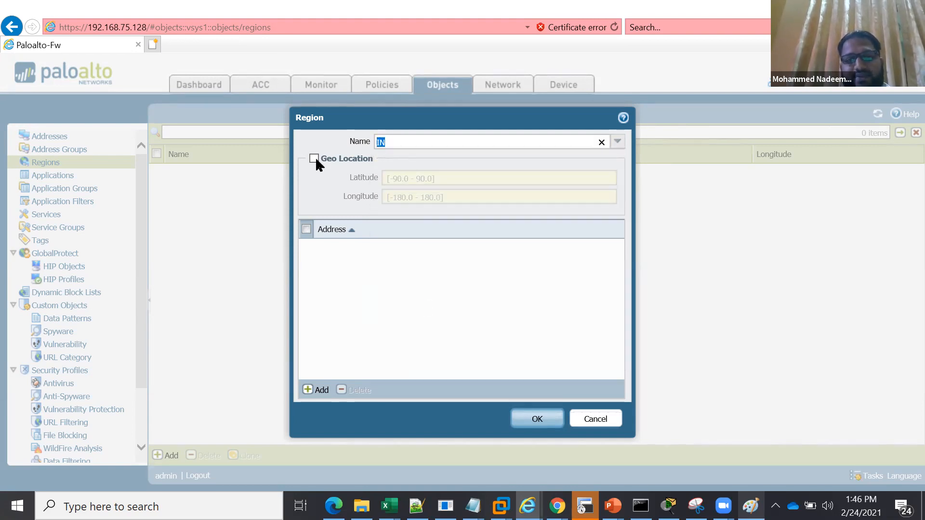
Try out the region's address entry and geo location options, delete the blank address row, and cancel the region
click(321, 390)
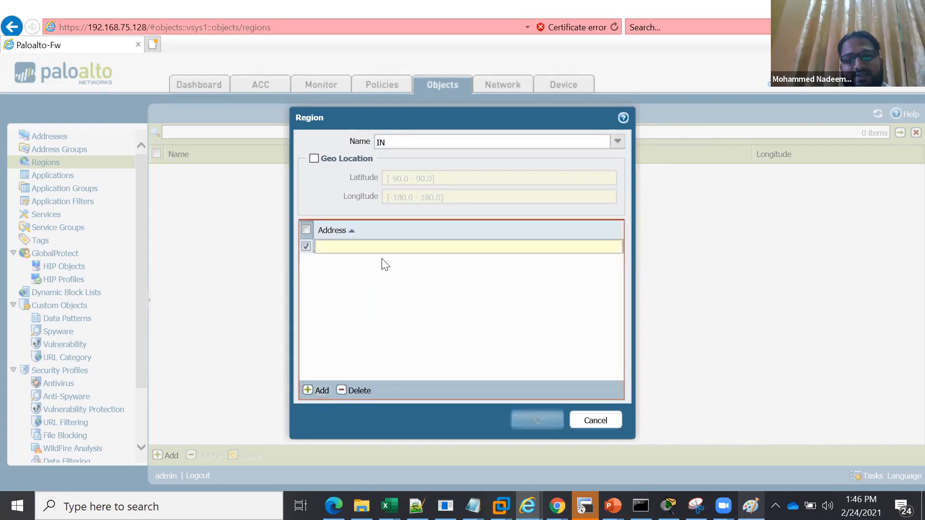
click(315, 159)
click(417, 179)
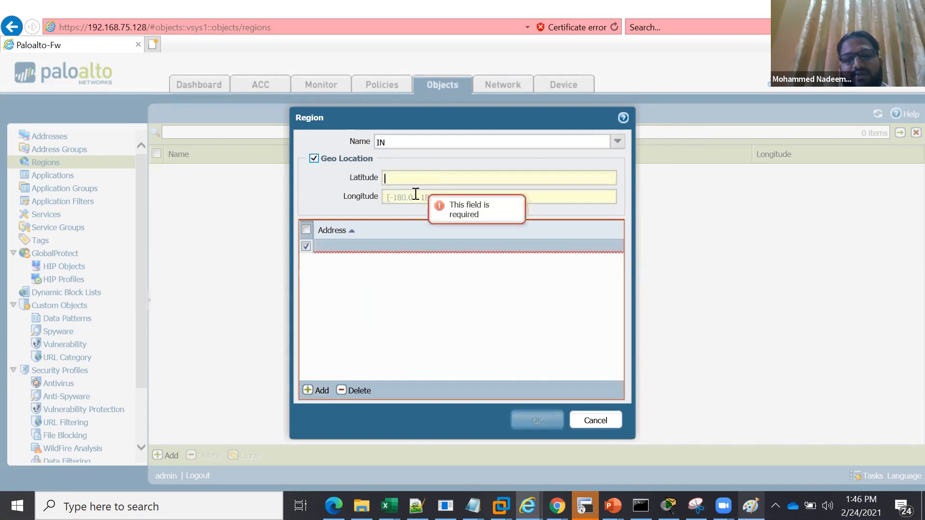
click(409, 198)
key(shift+Tab)
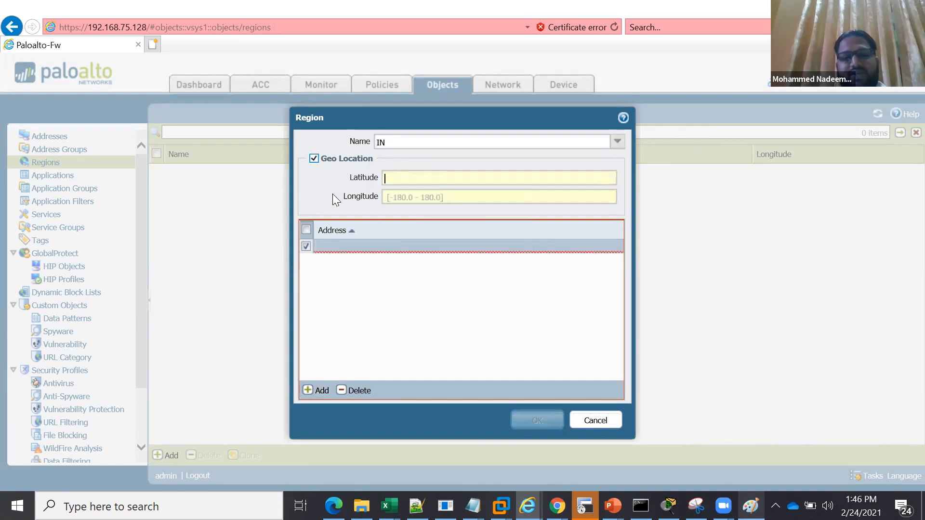
click(306, 247)
click(305, 247)
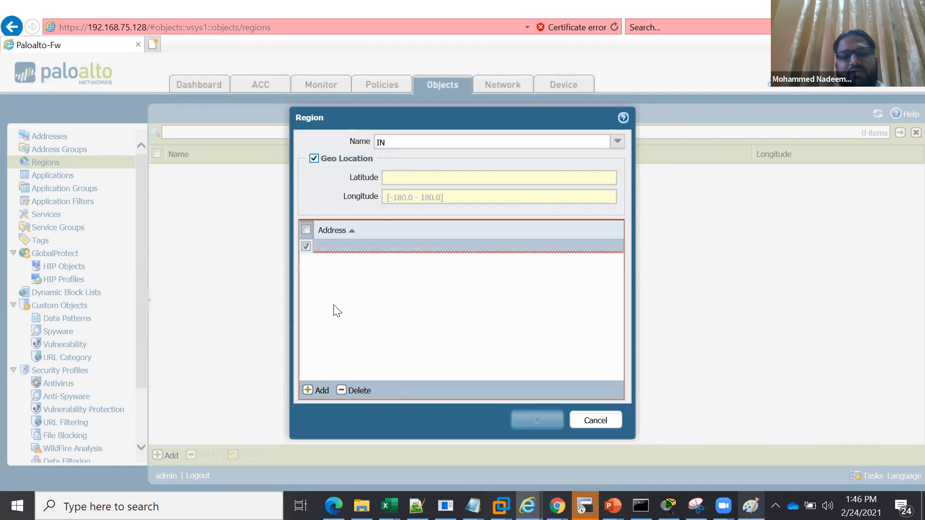
click(358, 392)
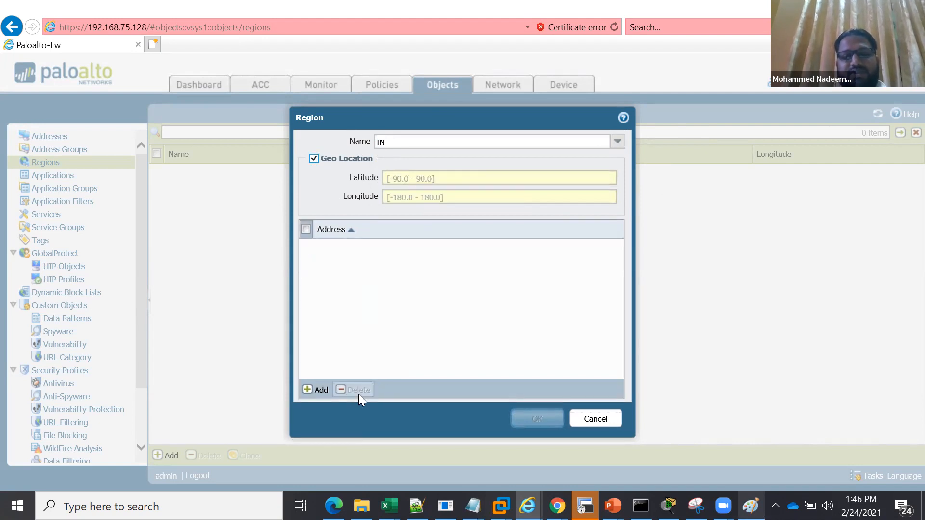
click(592, 423)
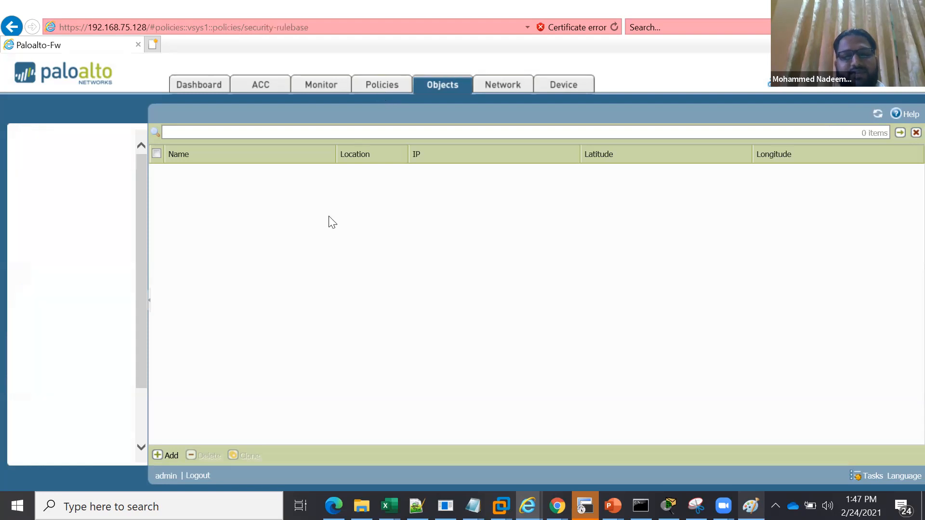
Open the NAT rulebase, and in Paint sketch orange pencil lines tracing traffic through the Paloalto Firewall toward the internet router
click(50, 138)
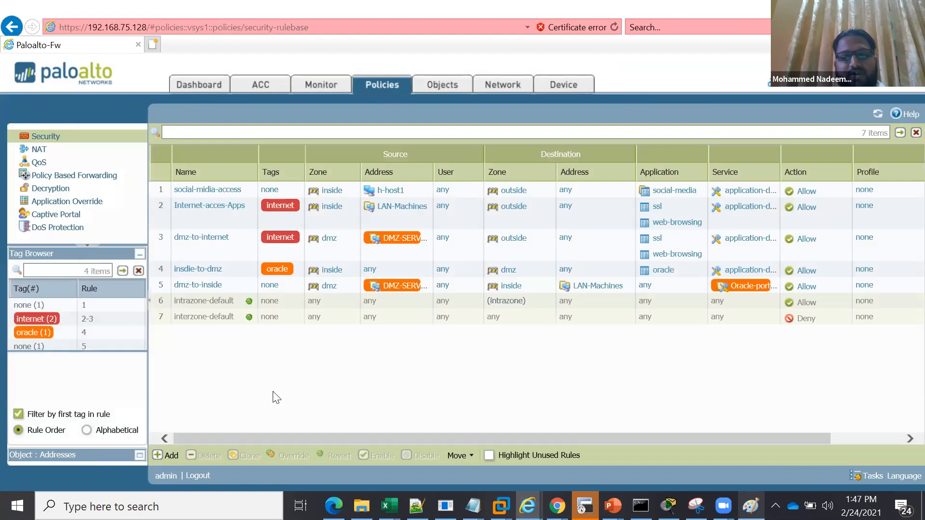
click(39, 152)
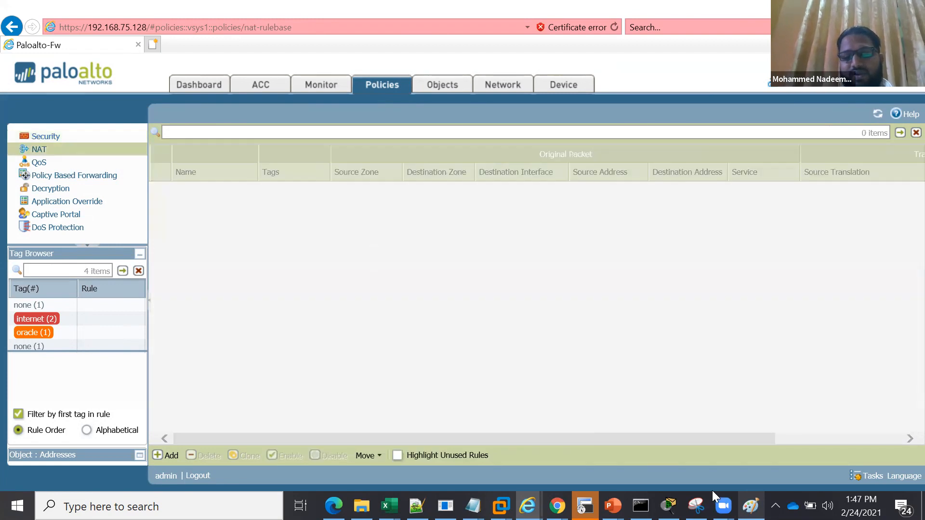
click(751, 506)
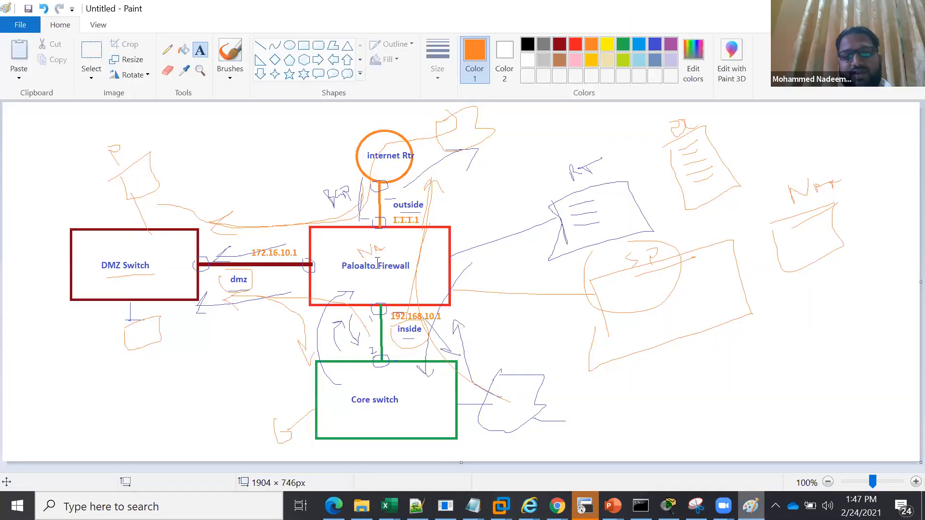
click(168, 50)
mouse_move(374, 340)
mouse_down()
mouse_move(235, 297)
mouse_move(343, 348)
mouse_move(365, 214)
mouse_up()
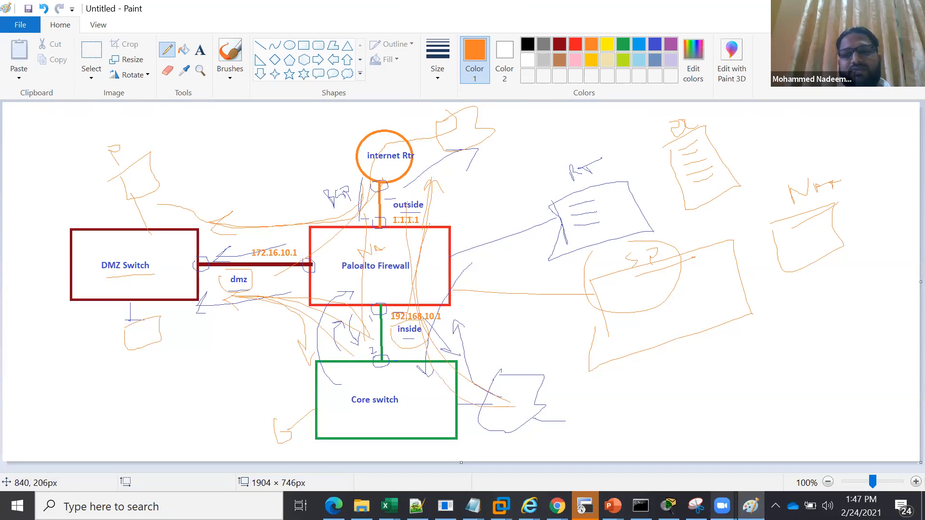
Return to the firewall's NAT rulebase and start a new NAT policy rule named internet-access, keeping the ipv4 type
key(alt+Tab)
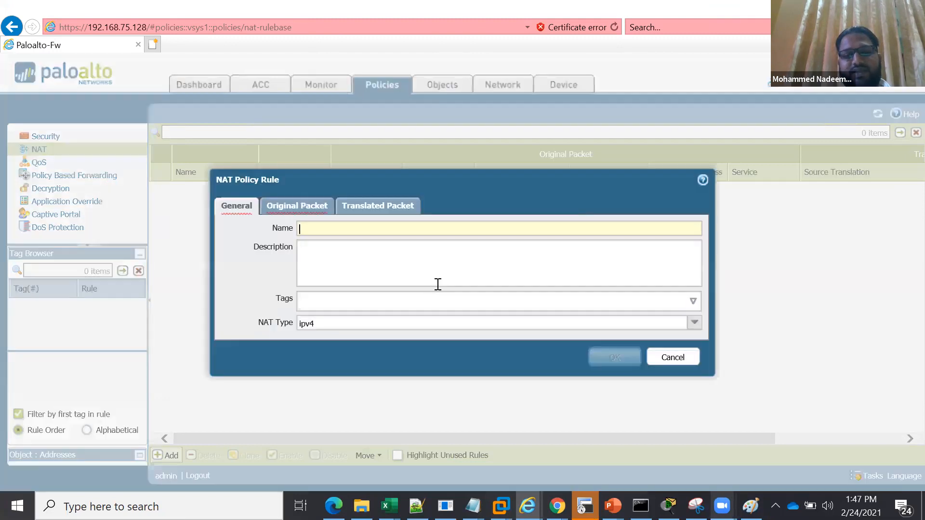
text(inter)
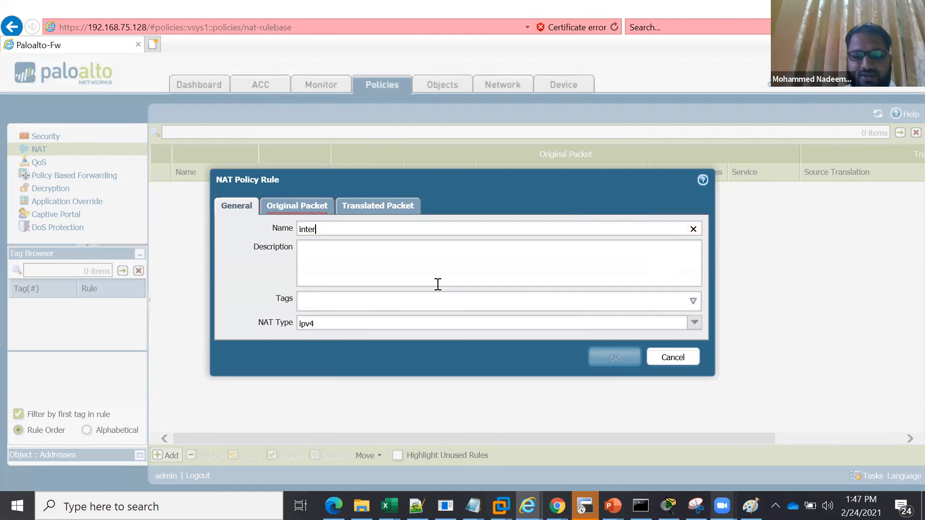
text(net-)
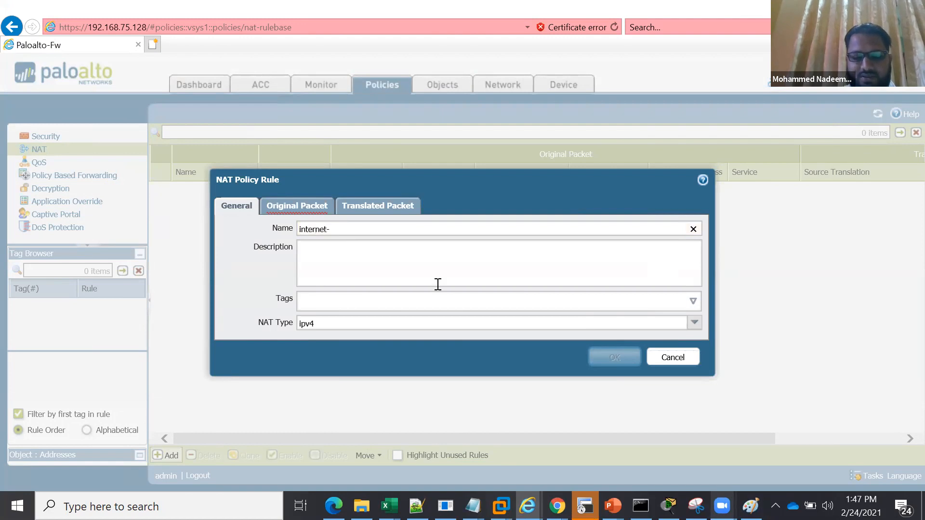
text(access)
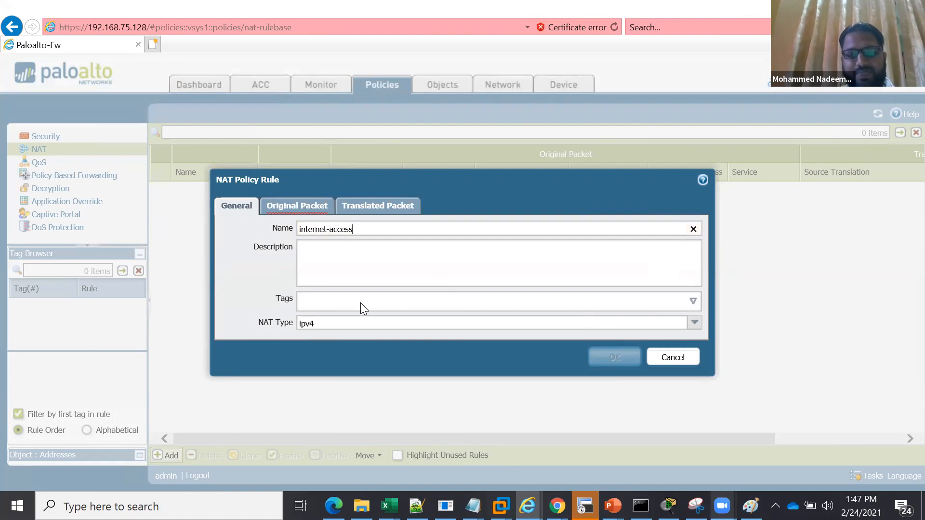
Set the NAT rule's original packet source zone to inside and destination zone to outside
click(291, 206)
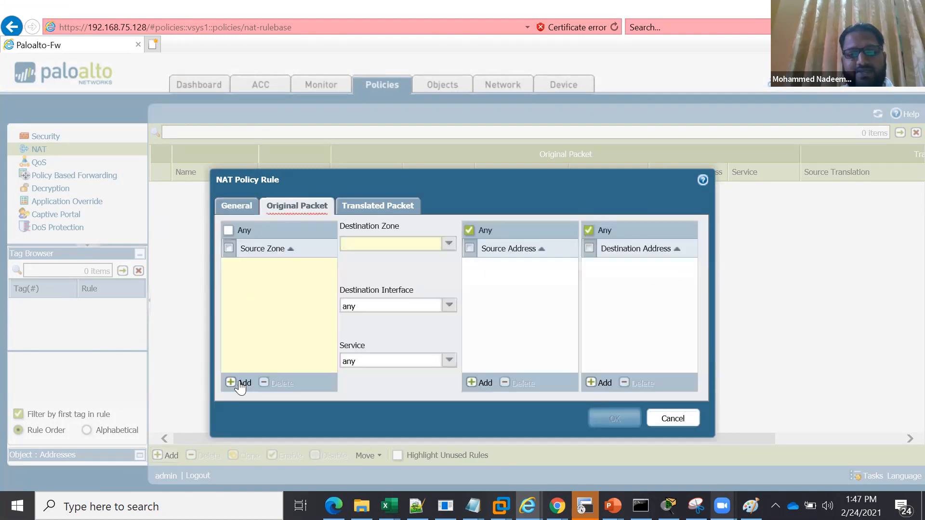
click(240, 384)
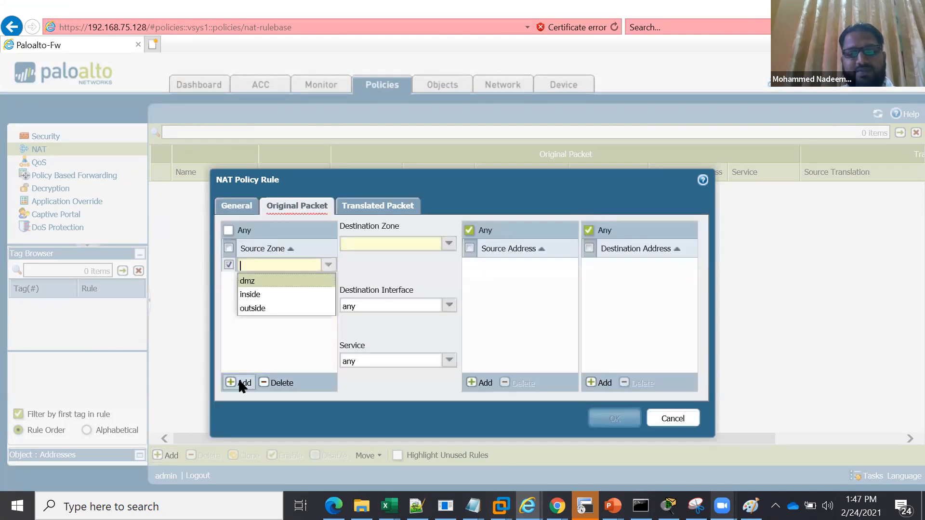
click(255, 295)
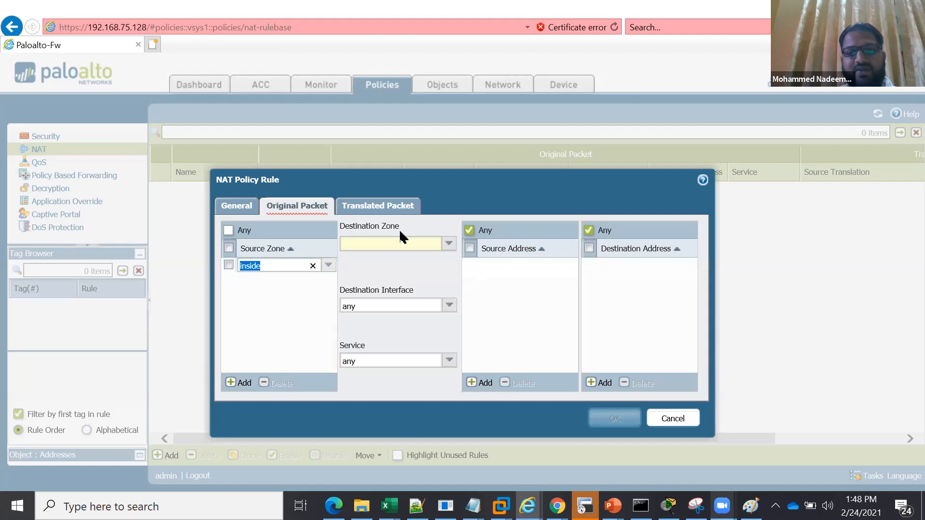
click(419, 245)
click(449, 244)
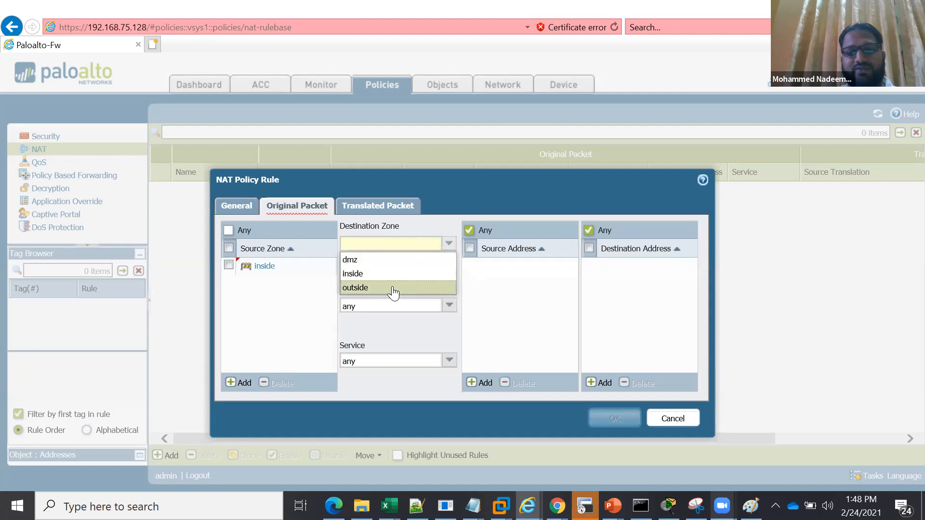
click(394, 288)
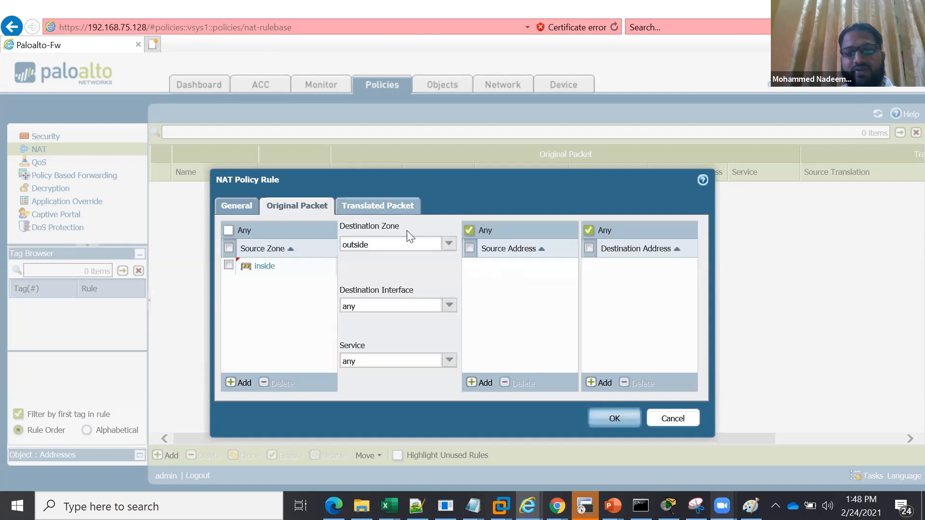
View the available source address translation types for the NAT rule's translated packet
click(353, 205)
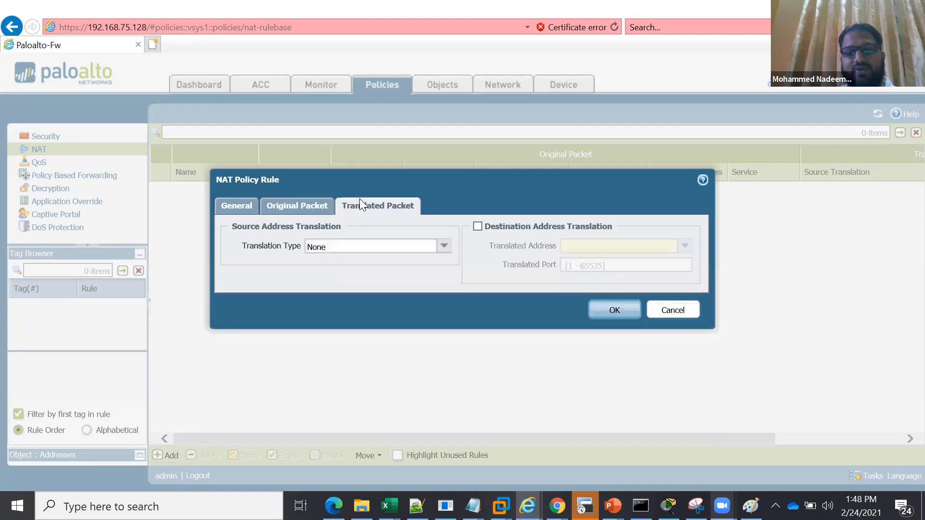
click(444, 247)
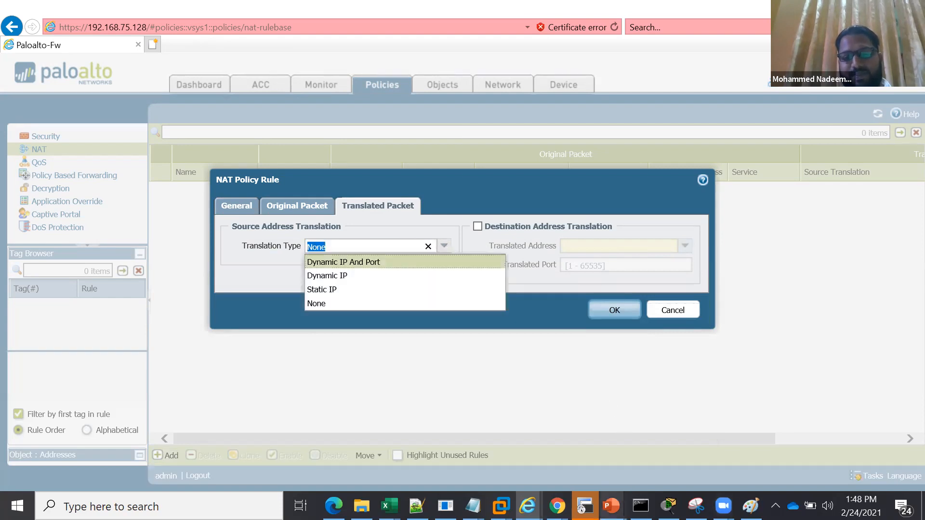
Switch to the Lecture-4 Layer 3 Configration presentation in PowerPoint and examine the source and destination NAT explanation on slide 11
click(610, 506)
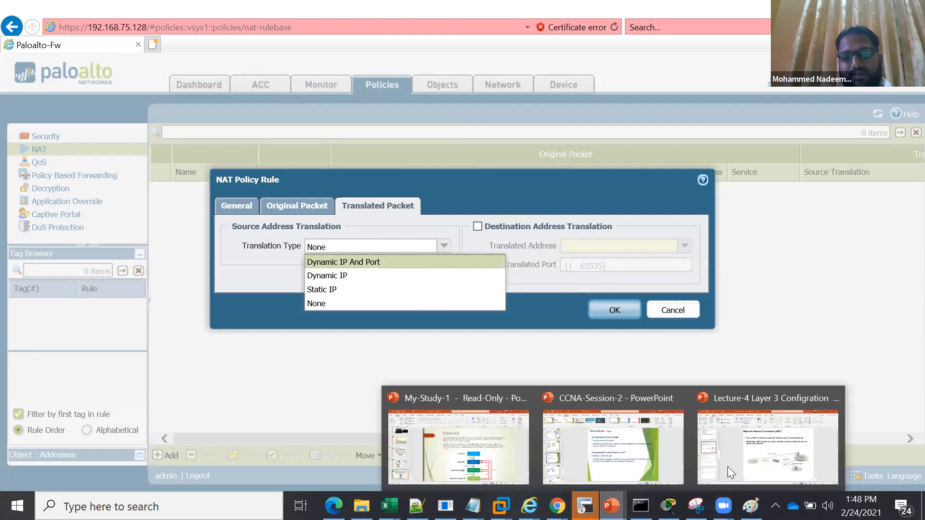
click(767, 463)
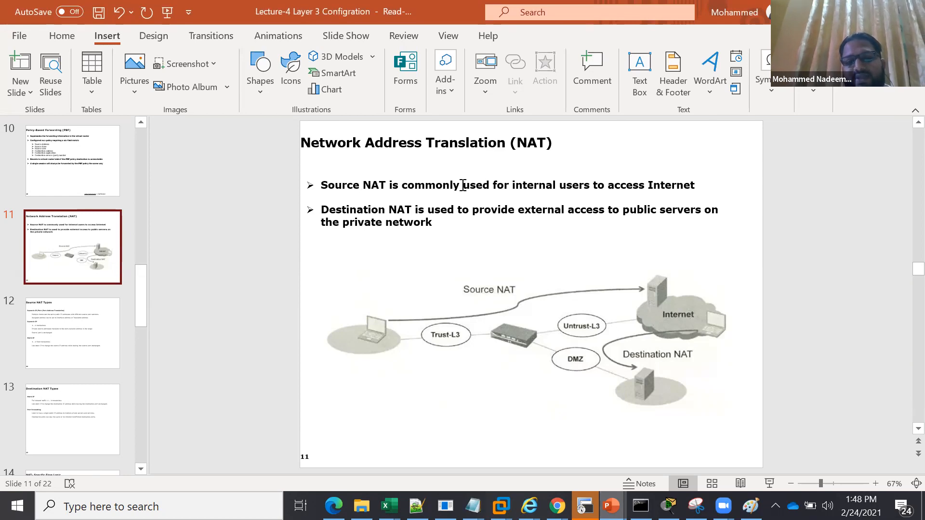
drag(363, 186, 600, 187)
click(545, 186)
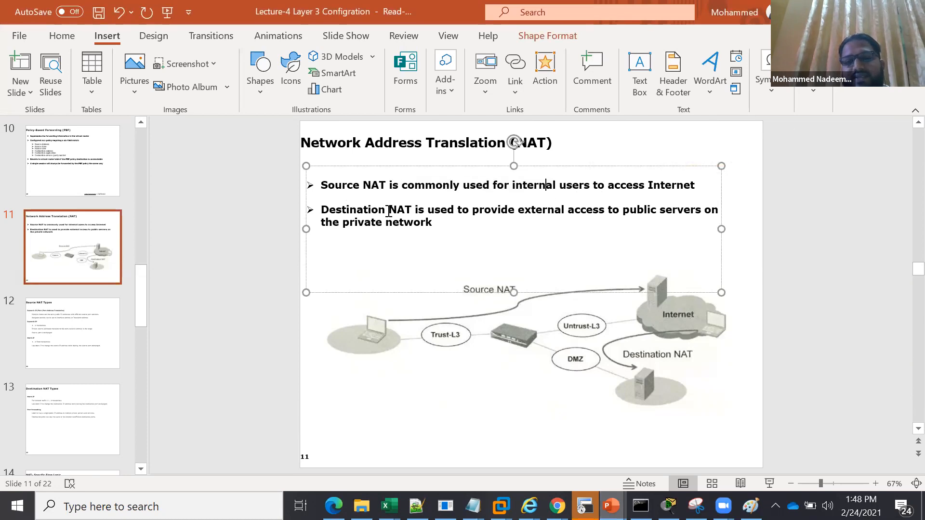
double_click(539, 213)
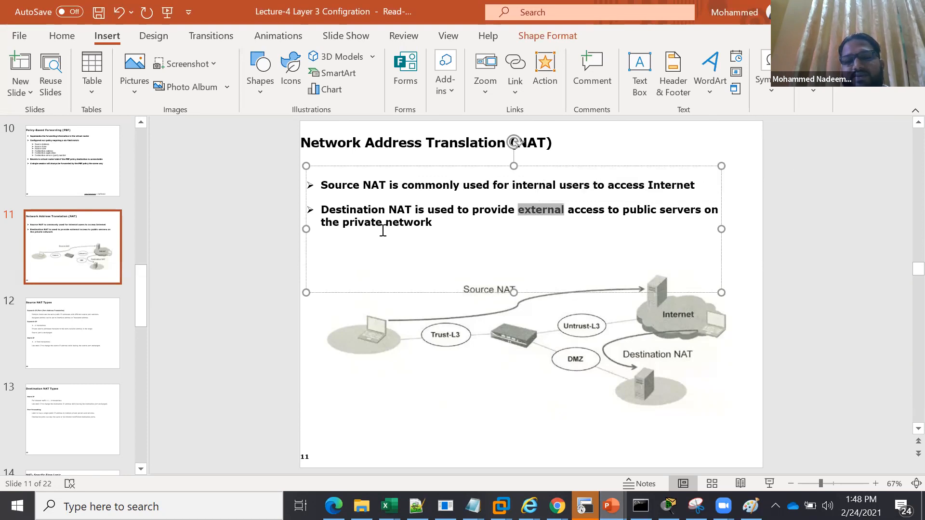
click(512, 402)
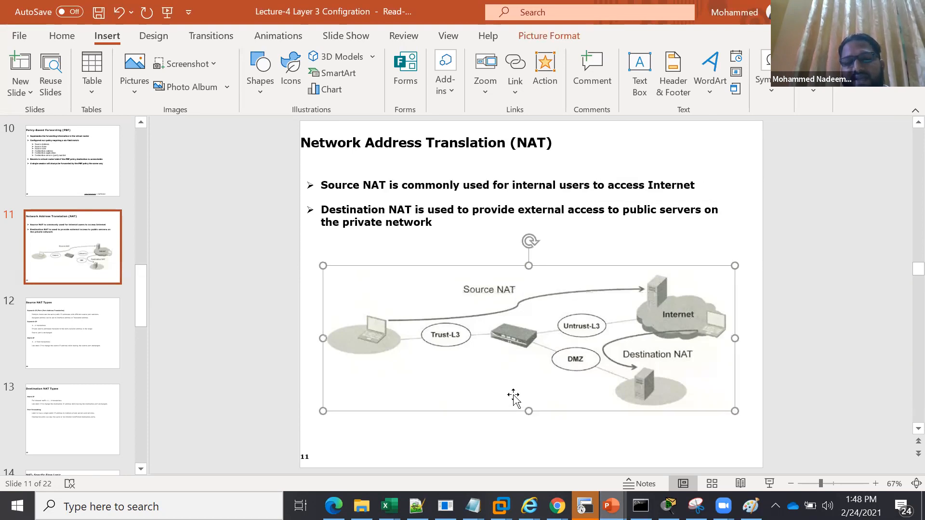
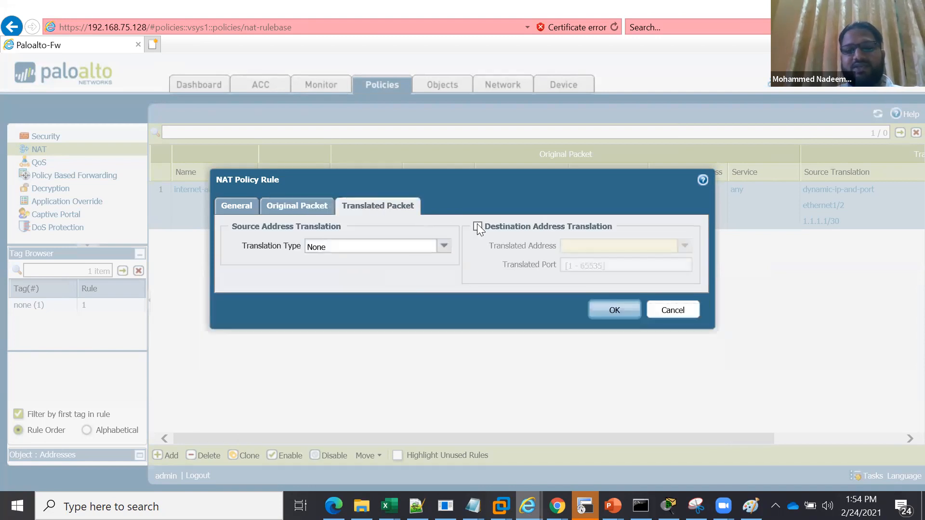
Enable destination address translation to h-dmz1 on port 443 in the NAT rule, save it and check its translated packet in the rulebase
click(477, 226)
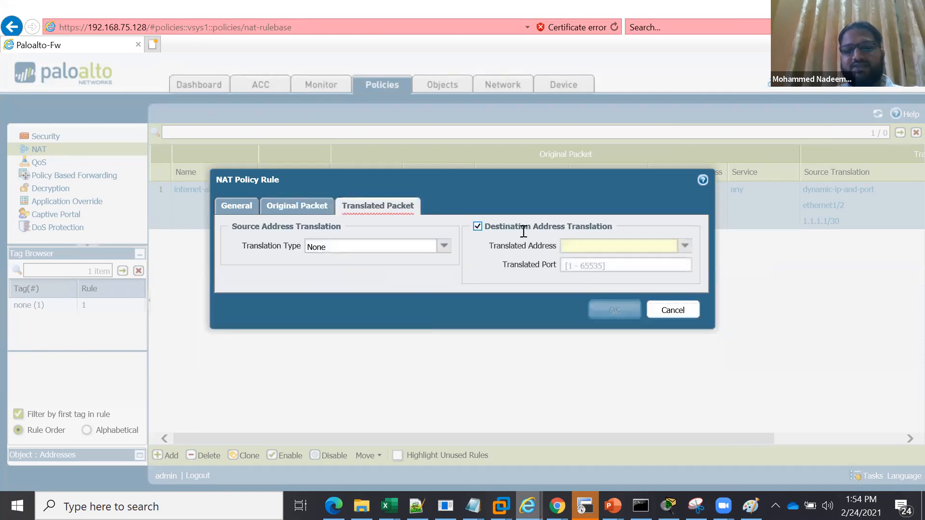
click(685, 246)
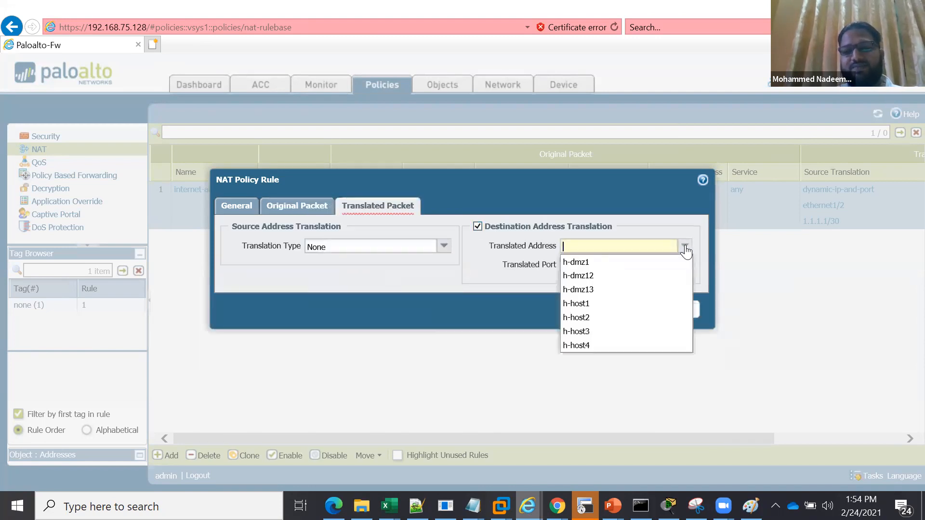
click(614, 265)
click(605, 267)
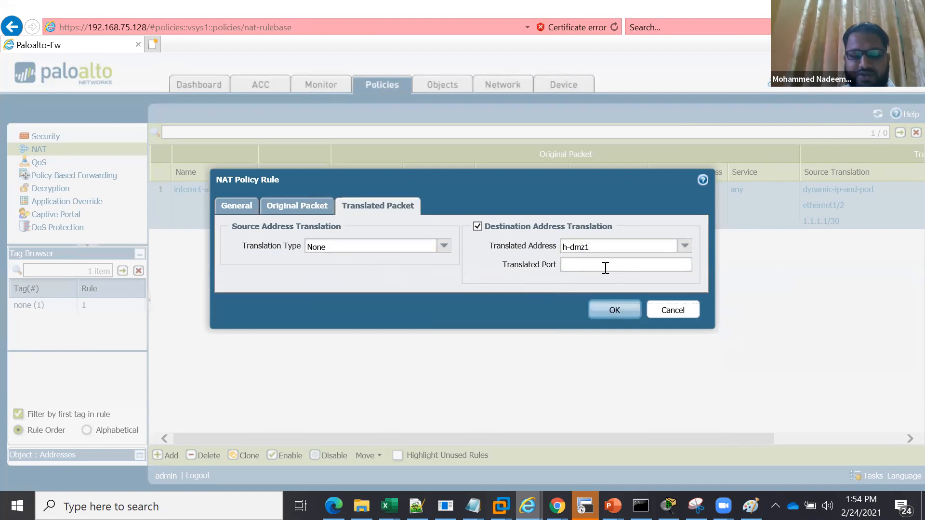
text(443)
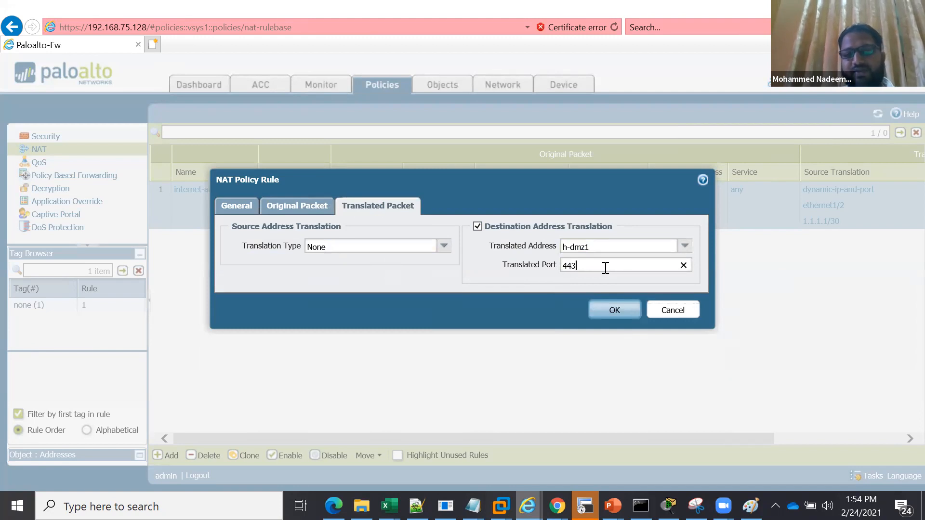
click(610, 310)
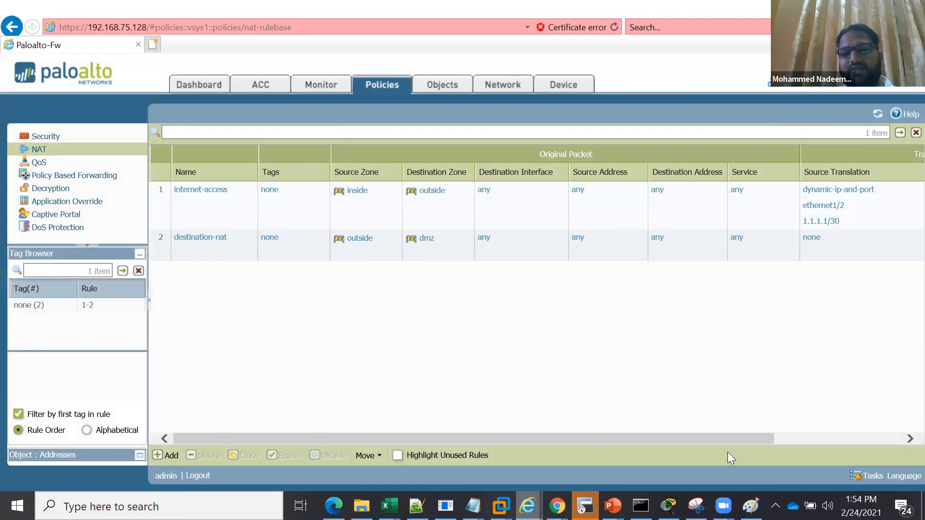
drag(742, 436, 839, 423)
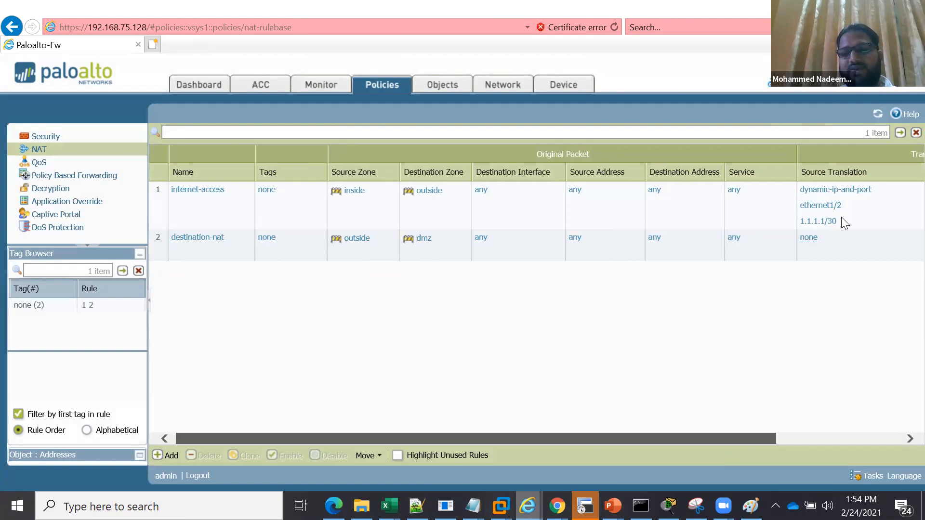
drag(853, 241, 847, 247)
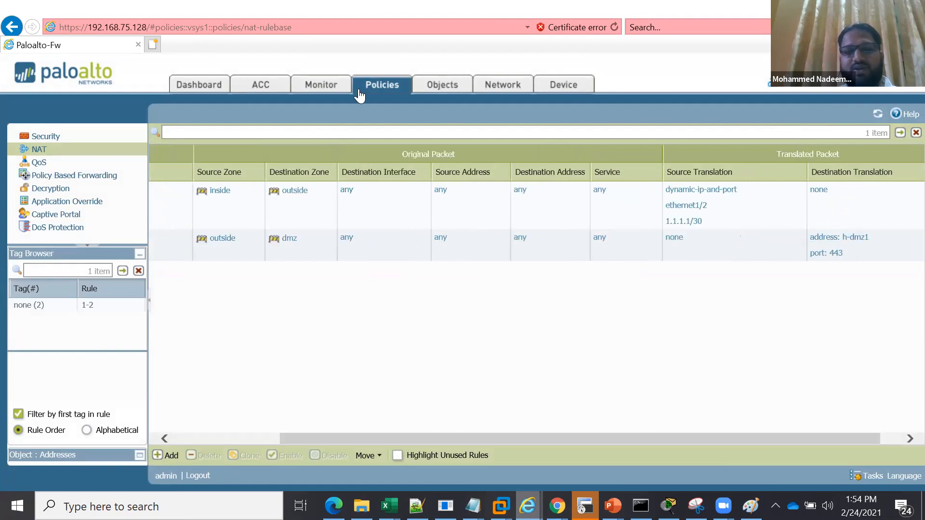
Start a new security policy rule named outside-to-dmz and set its source zone to outside
click(60, 138)
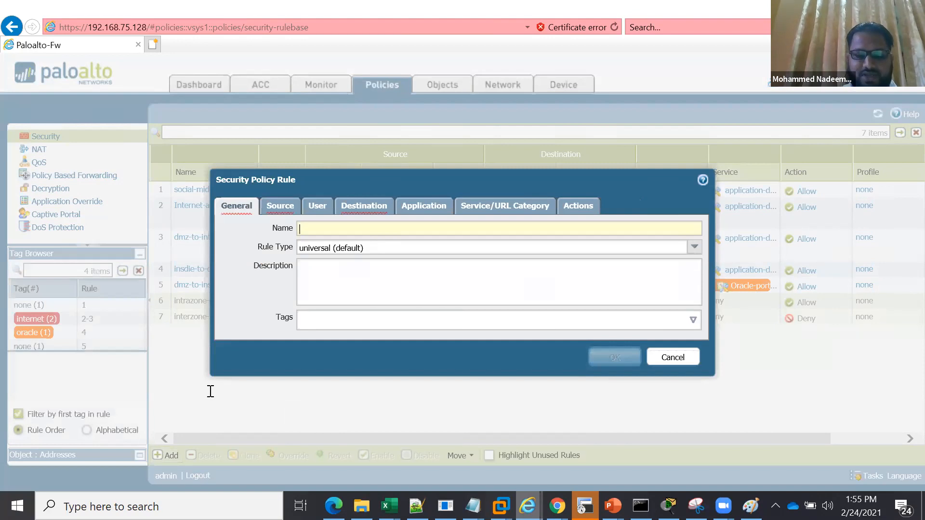
text(outside-)
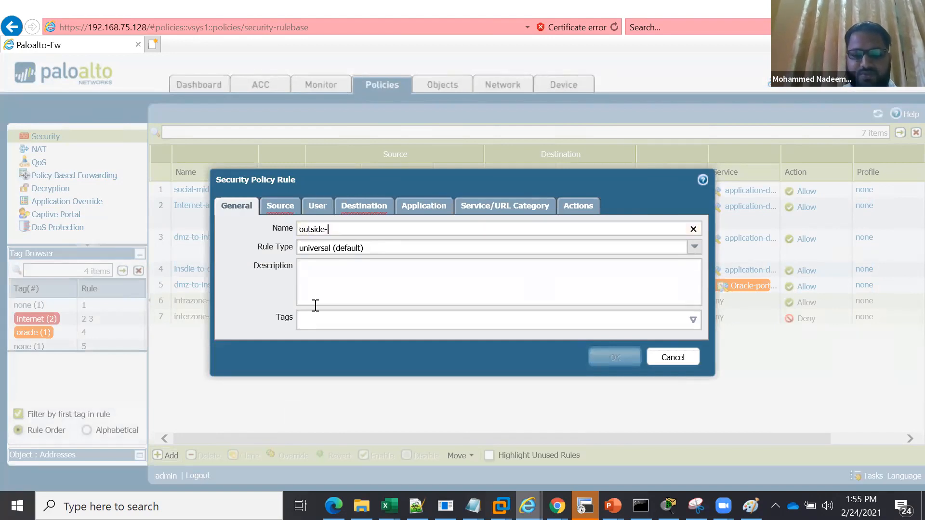
text(to-dmz)
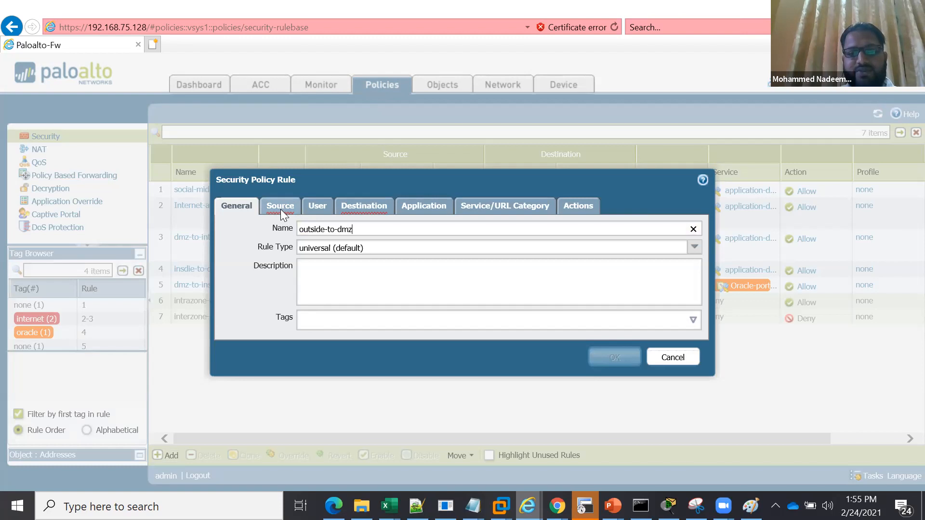
click(281, 209)
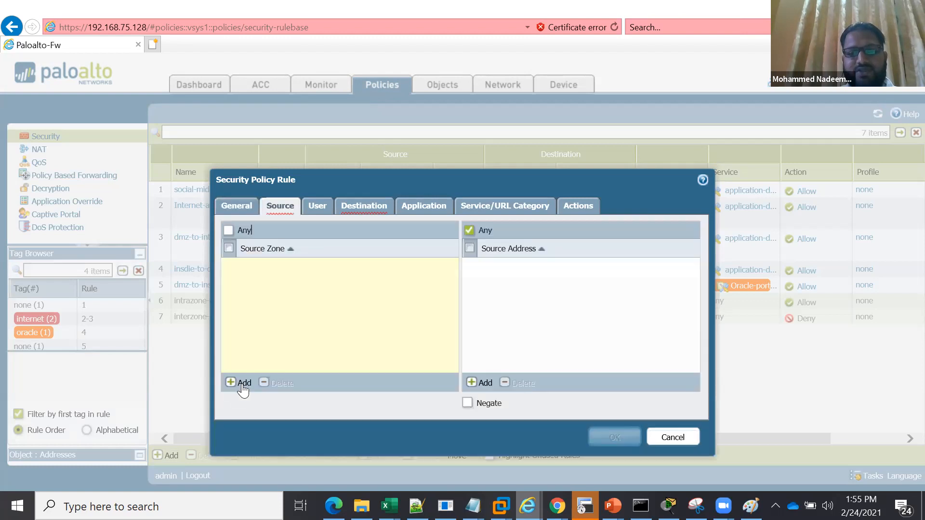
click(257, 322)
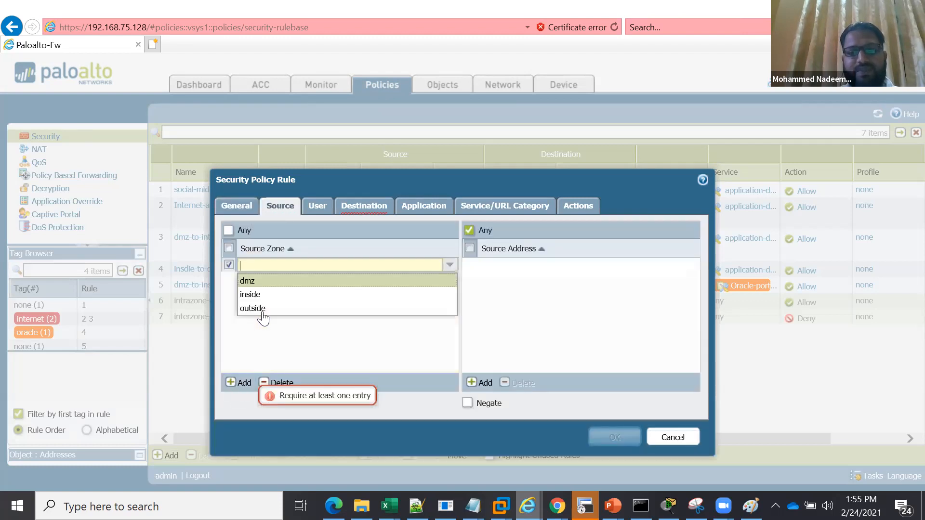
Set the outside-to-dmz rule's destination zone to dmz and its destination address to h-dmz1
click(352, 211)
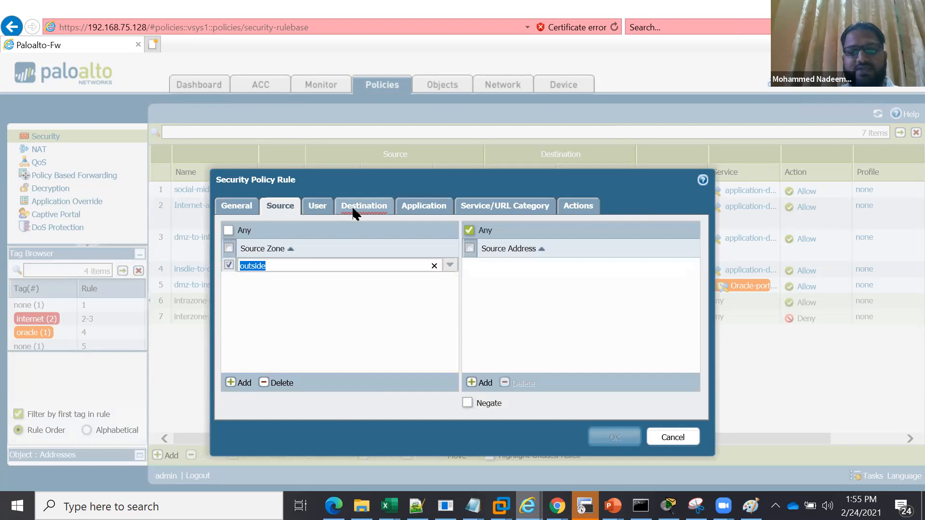
click(352, 210)
click(240, 386)
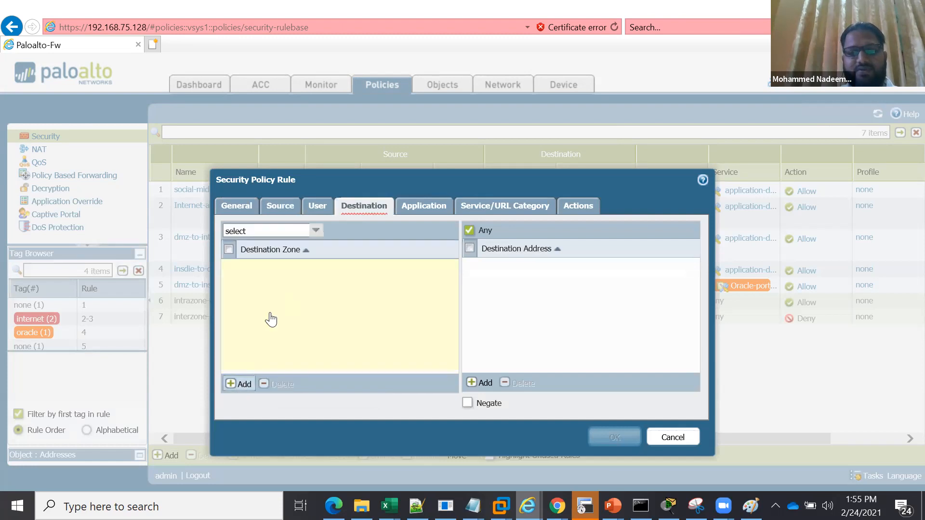
click(257, 283)
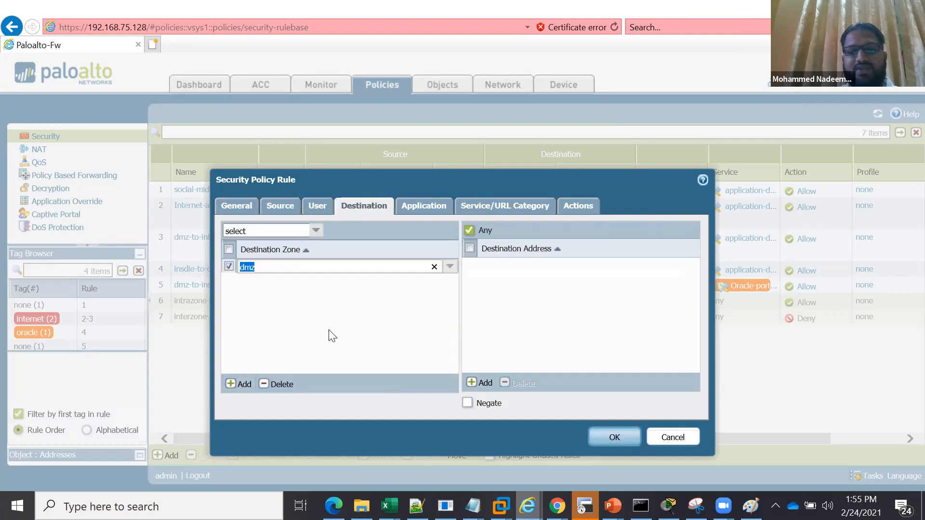
click(333, 336)
click(487, 384)
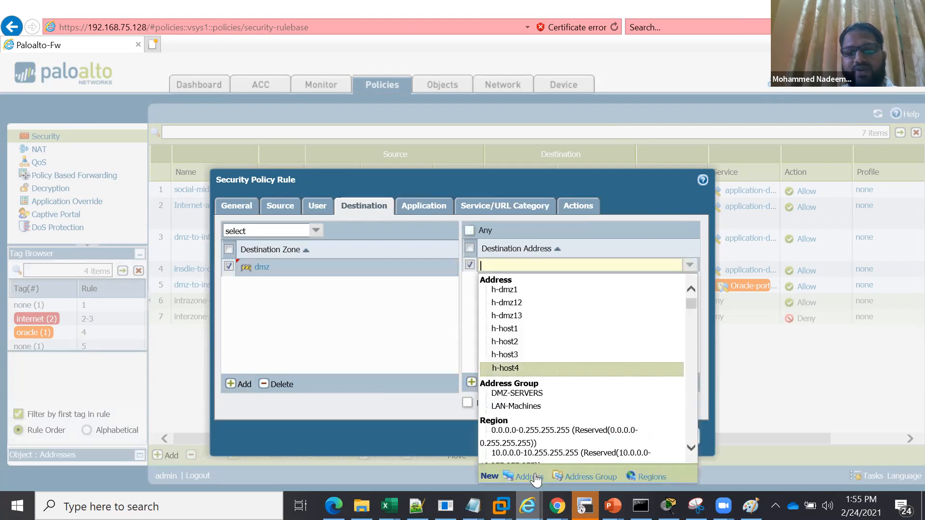
click(518, 292)
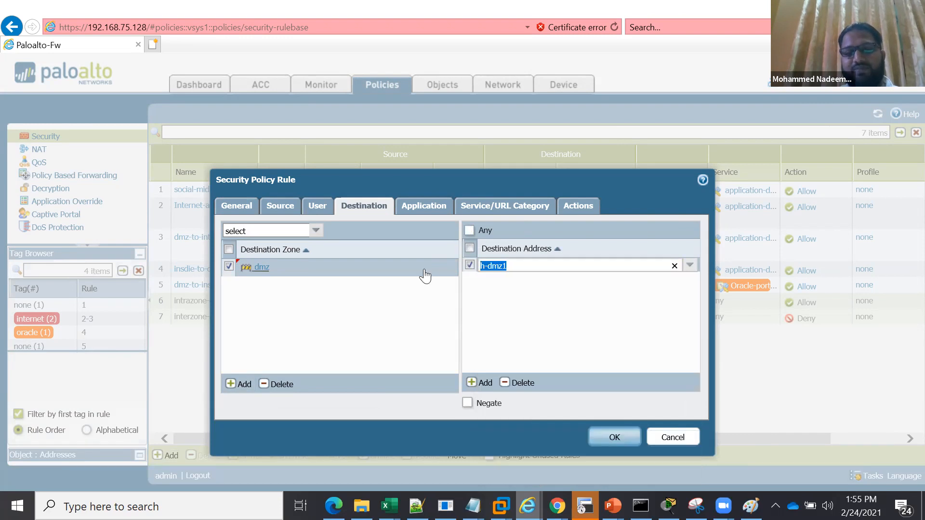
Limit the outside-to-dmz rule to the ssl application and save it with the application-default service and the Allow action
click(428, 207)
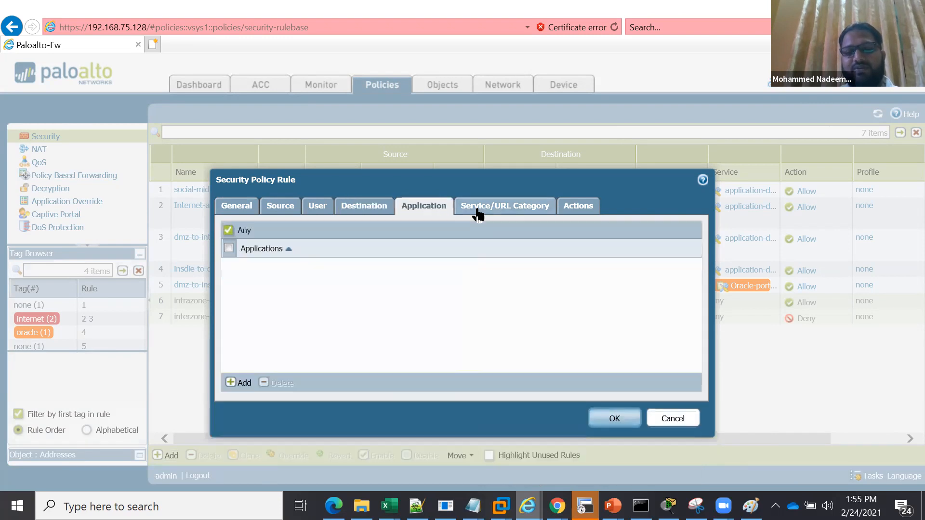
click(479, 206)
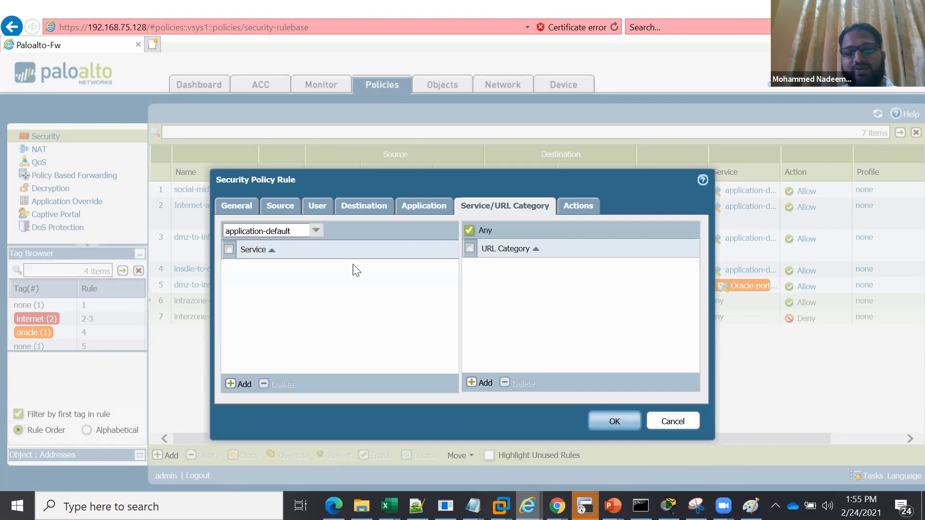
click(434, 209)
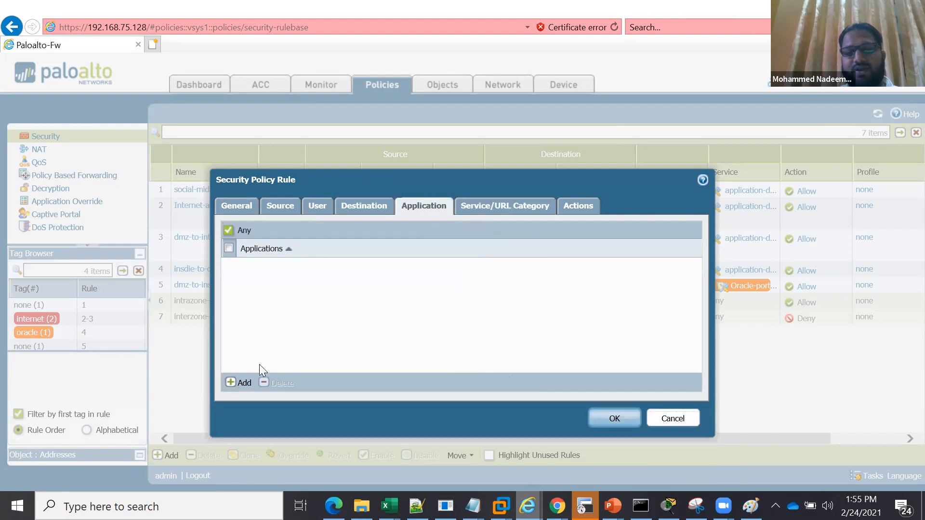
click(245, 383)
text(ssl)
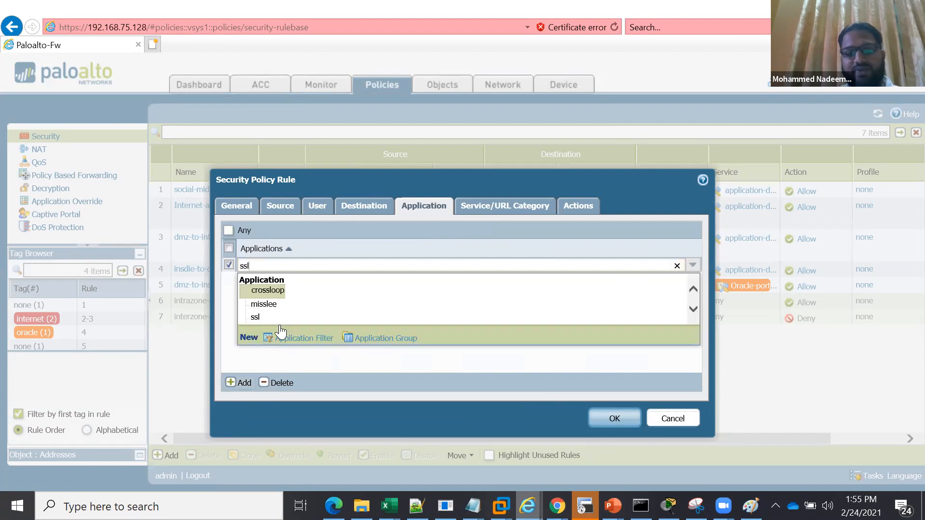
click(268, 318)
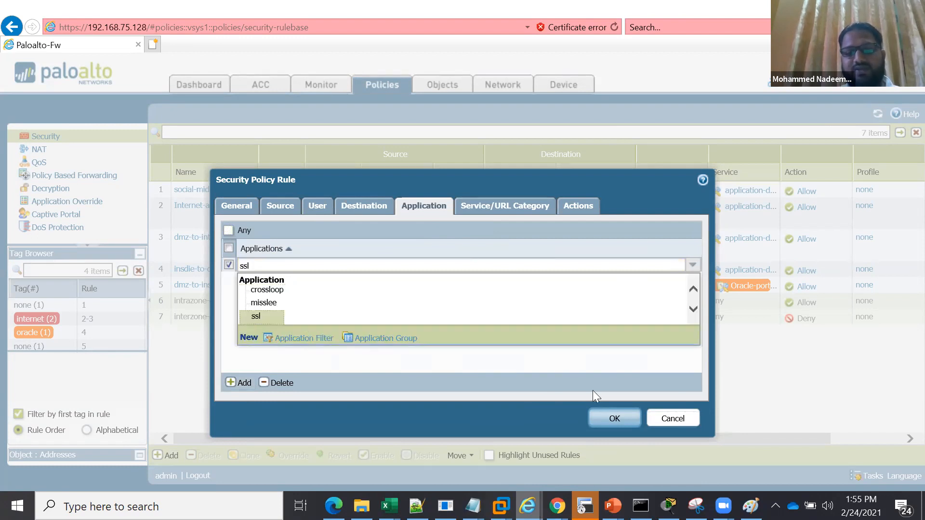
click(586, 208)
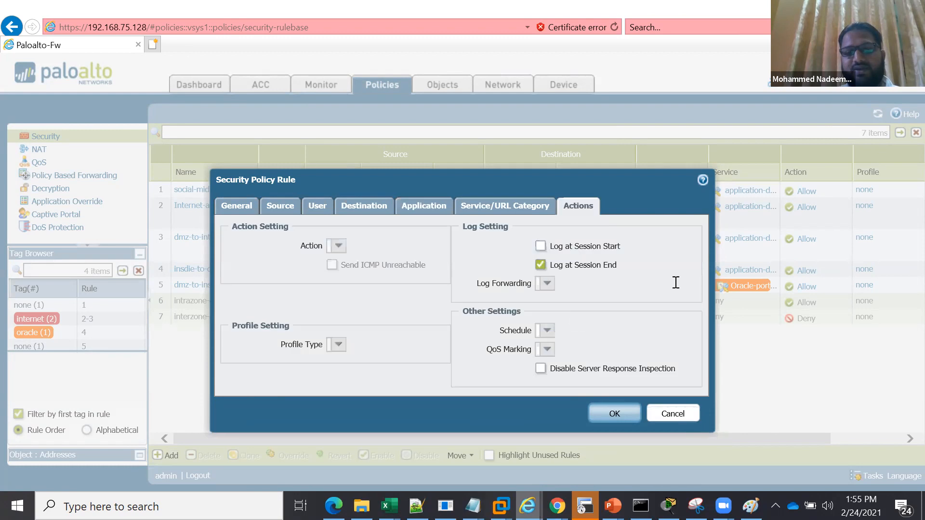
click(688, 288)
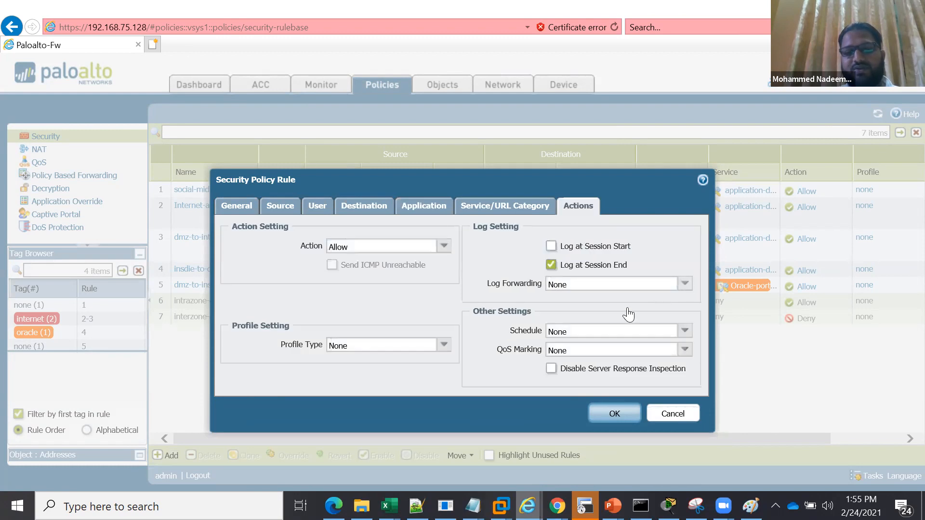
click(609, 414)
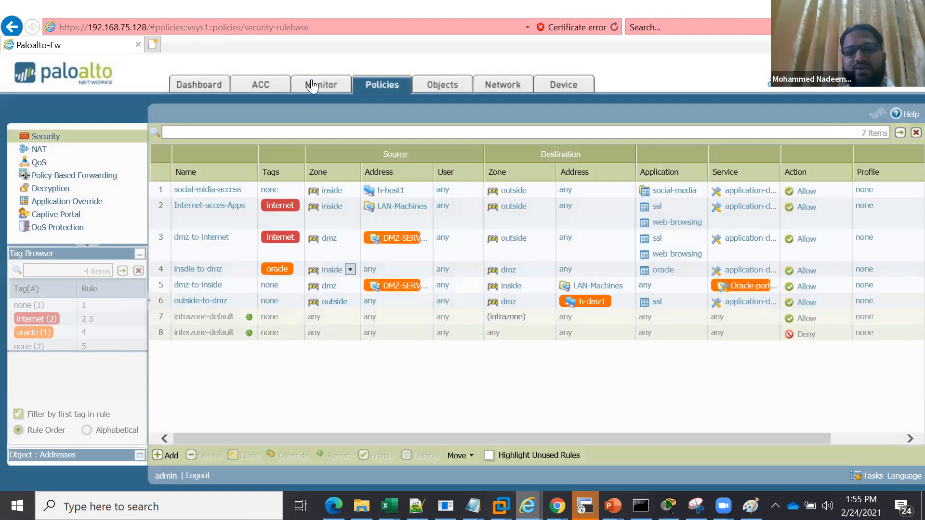
Review the NAT rulebase, then switch to the Lecture-4 presentation in PowerPoint and examine the source and destination NAT examples on slides 18 and 20
click(50, 151)
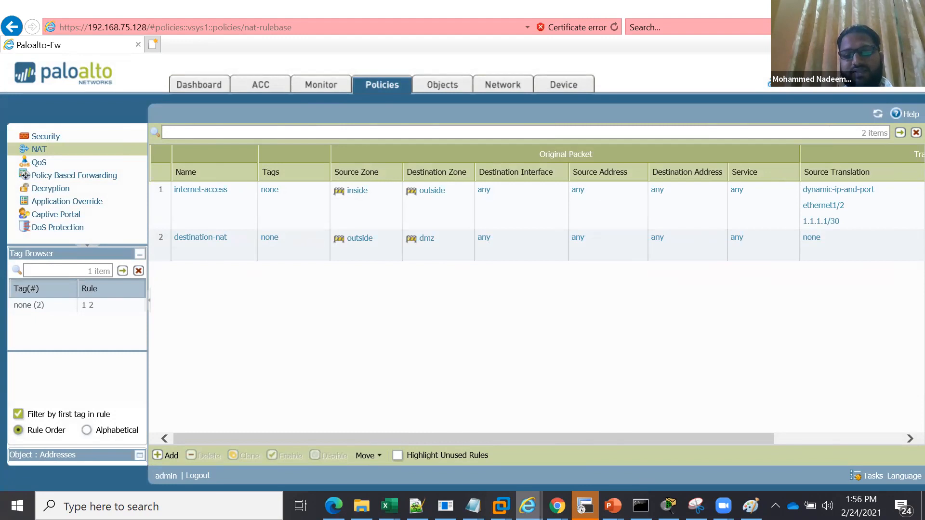
click(612, 506)
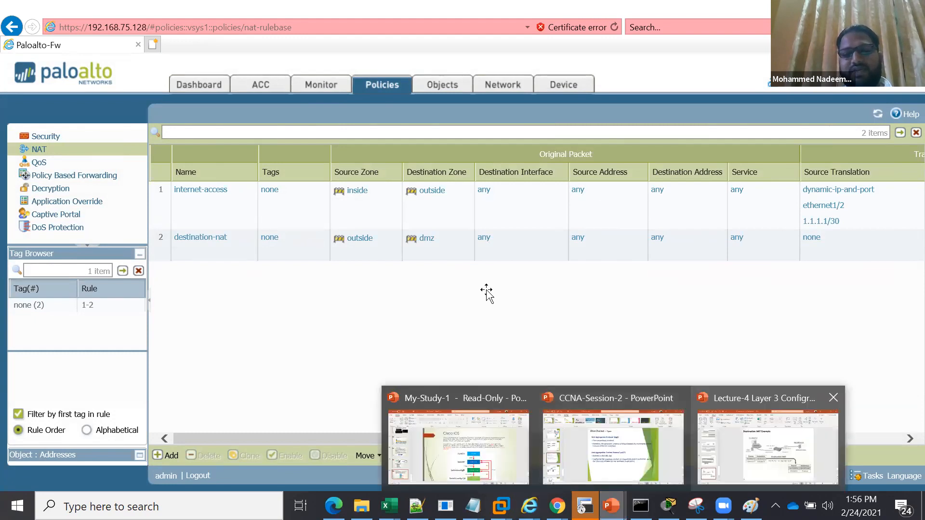
click(768, 447)
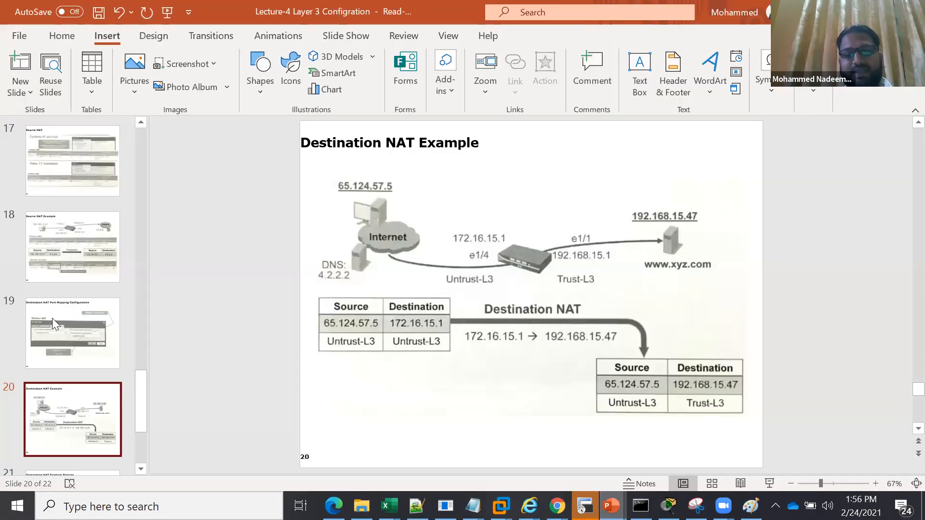
click(79, 232)
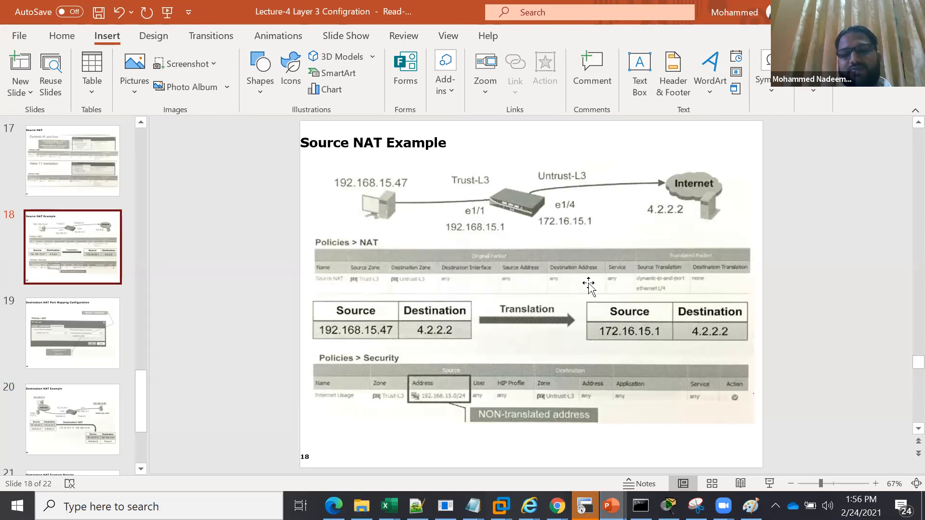
click(72, 404)
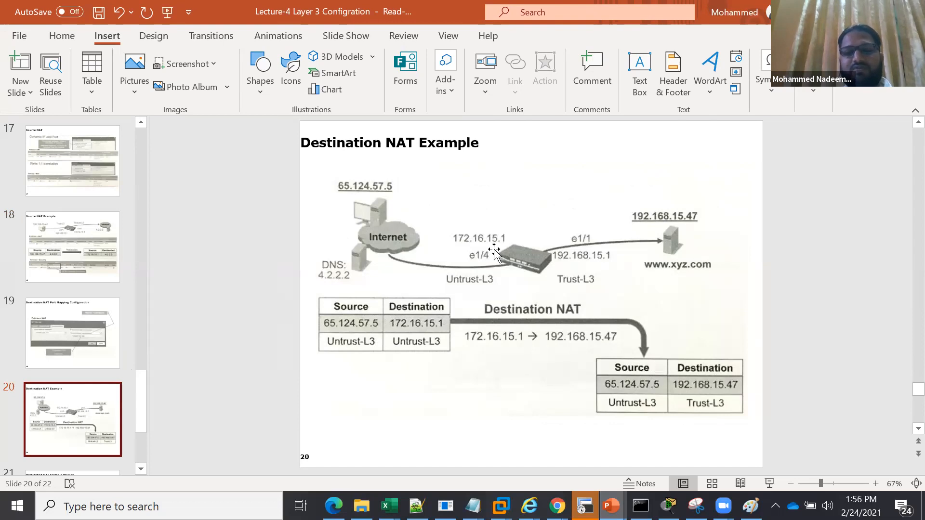
click(140, 469)
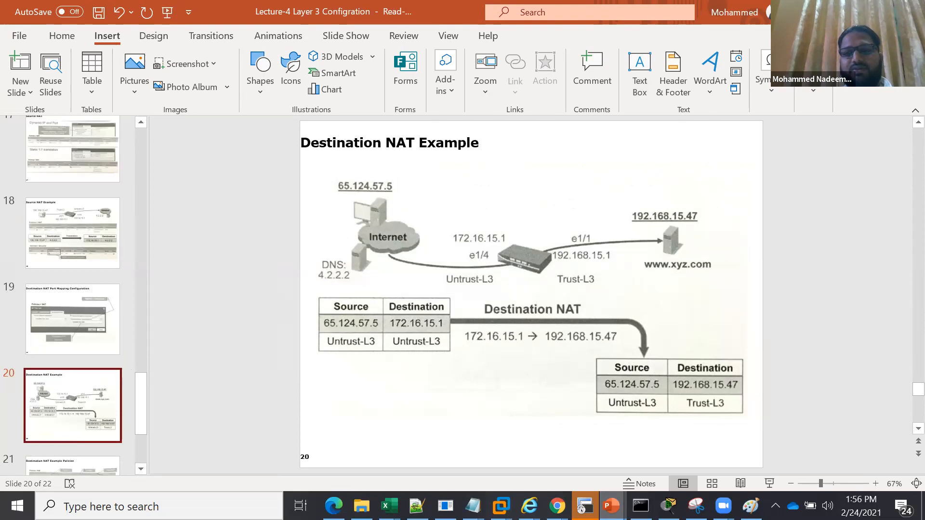
Return to the firewall in the browser and review the security rulebase and the security profile types among the objects
key(alt+Tab)
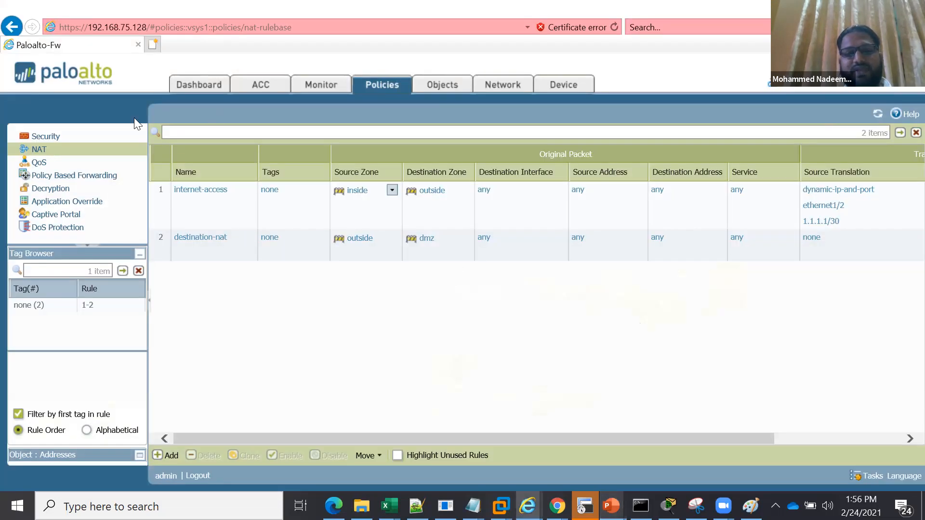
click(56, 140)
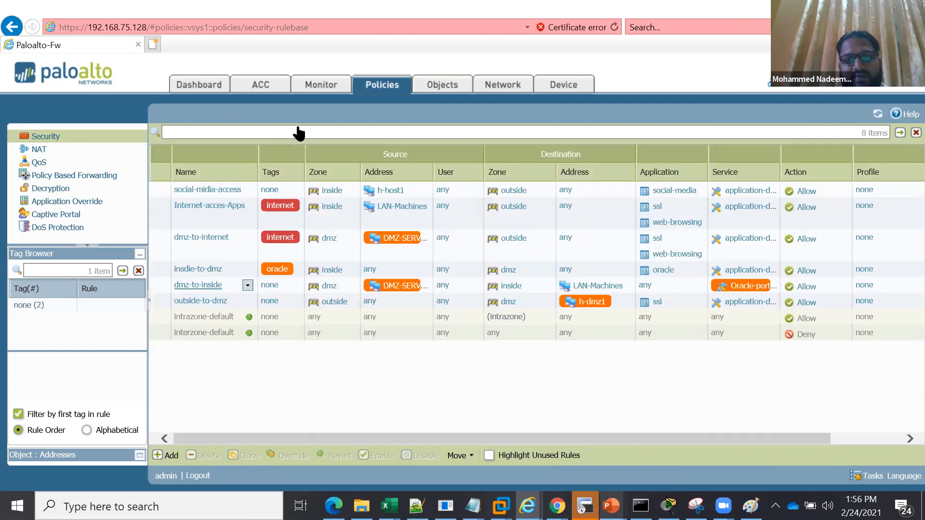
click(446, 88)
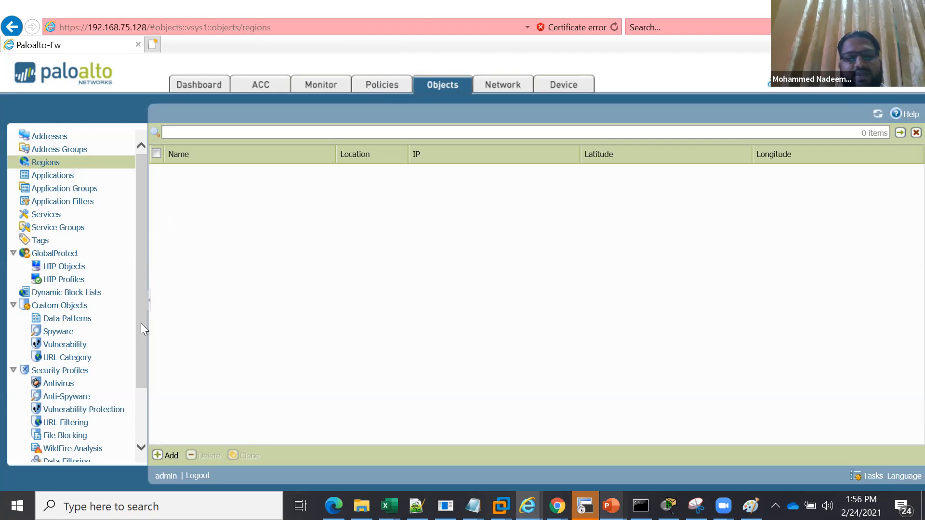
scroll(141, 324, down, 2)
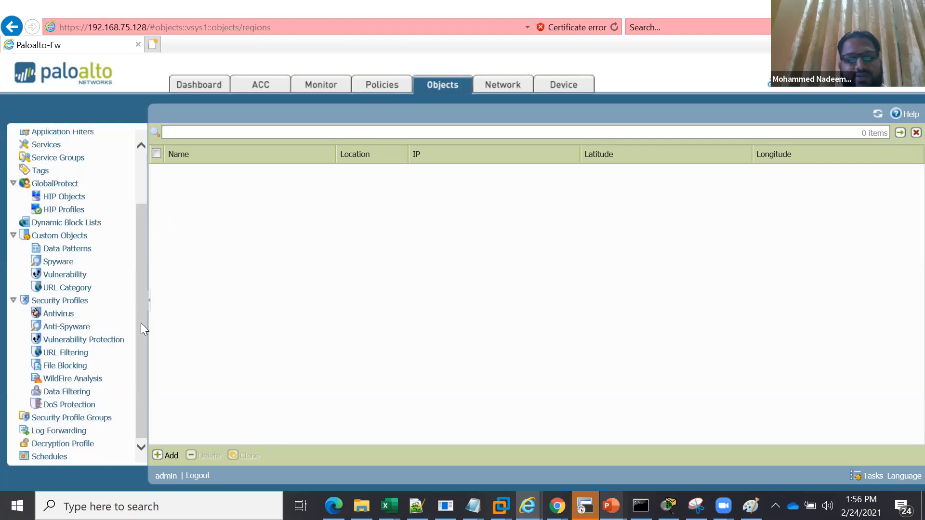
Open the security rulebase, then switch to the network diagram in Paint and circle the outside zone label above the Paloalto Firewall
click(374, 91)
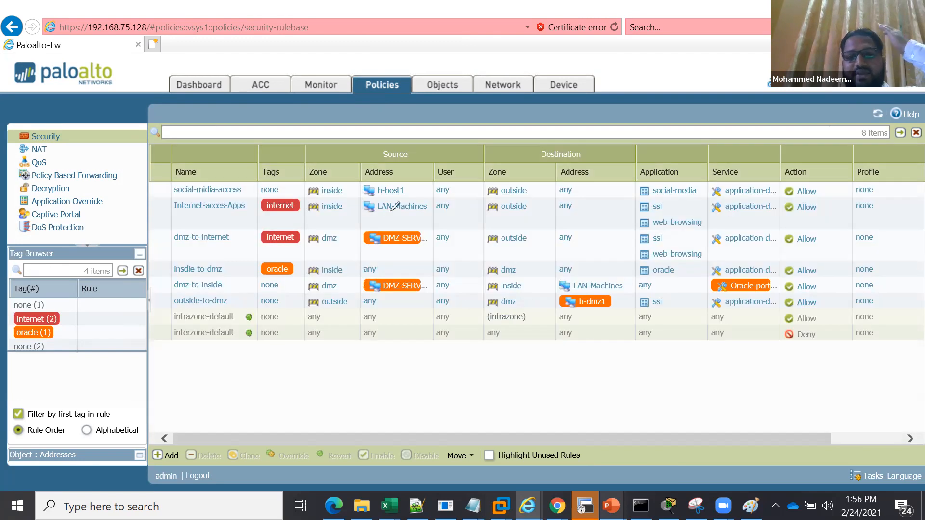
key(alt+Tab)
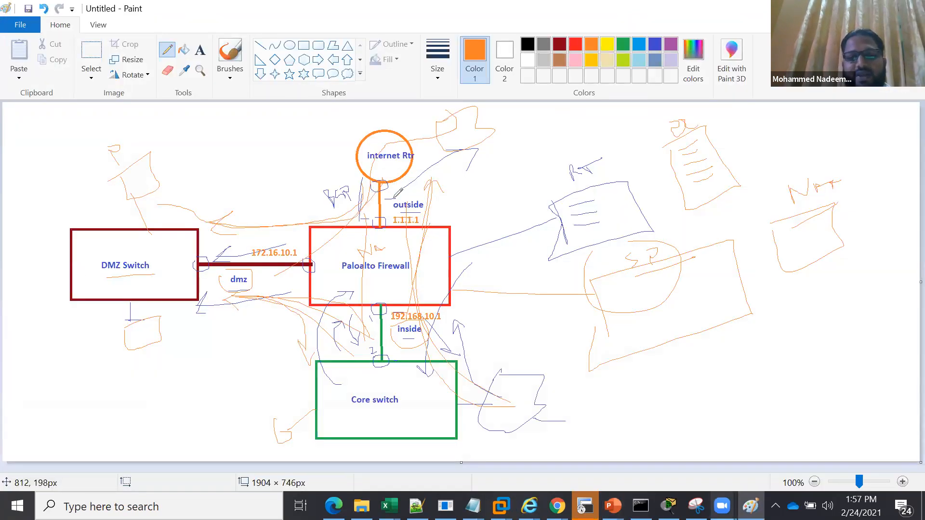
drag(389, 186, 389, 222)
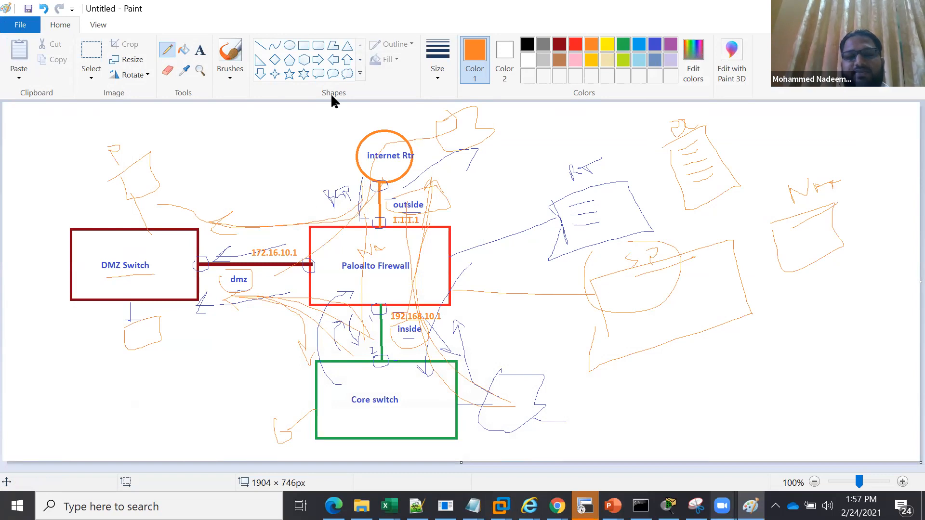
Switch back to the firewall in the browser and examine the object categories from addresses down to the security profiles and schedules
key(alt+Tab)
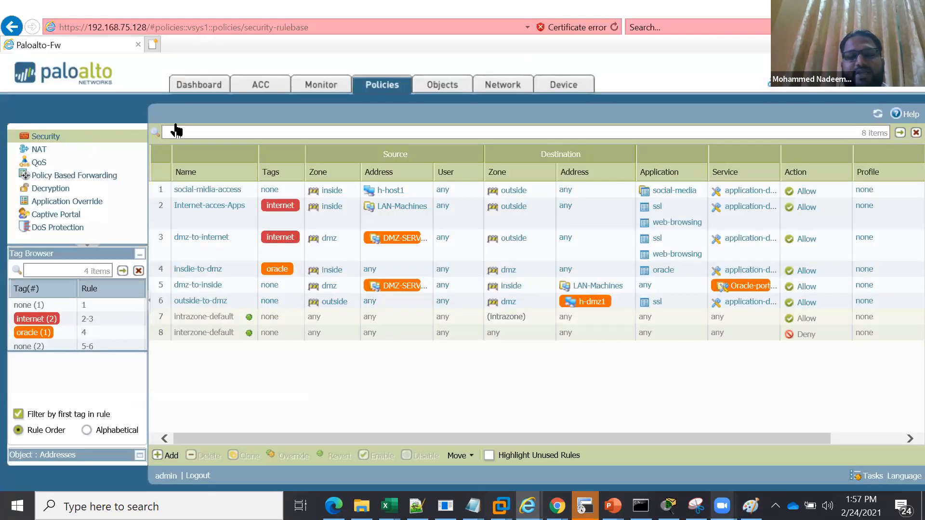
click(67, 141)
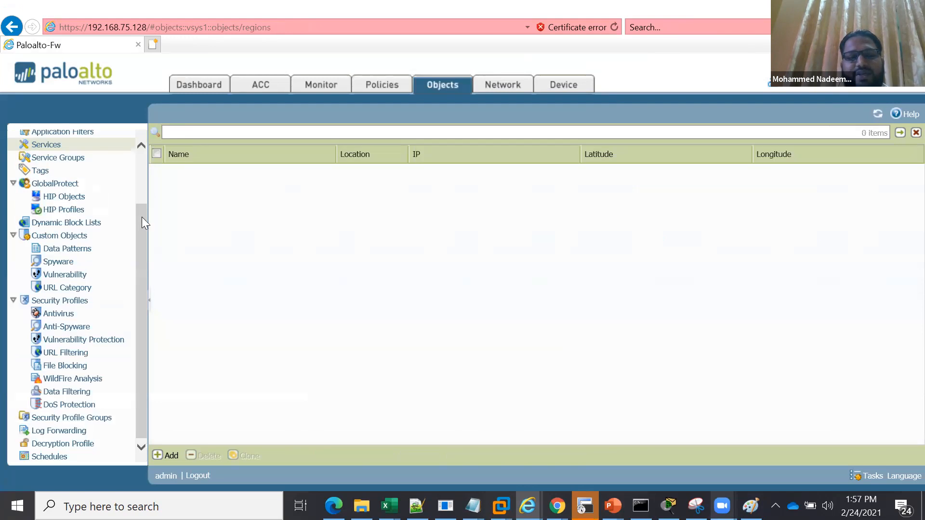
scroll(126, 198, up, 3)
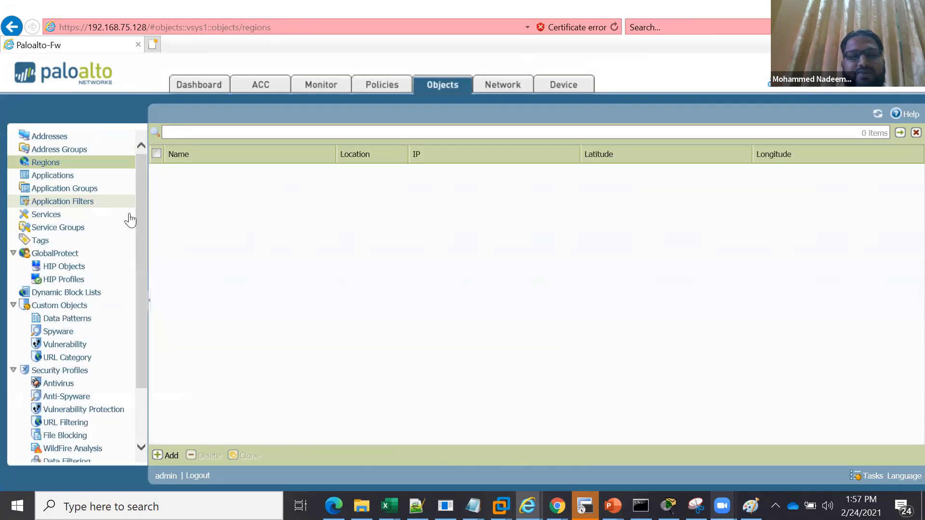
scroll(48, 246, down, 3)
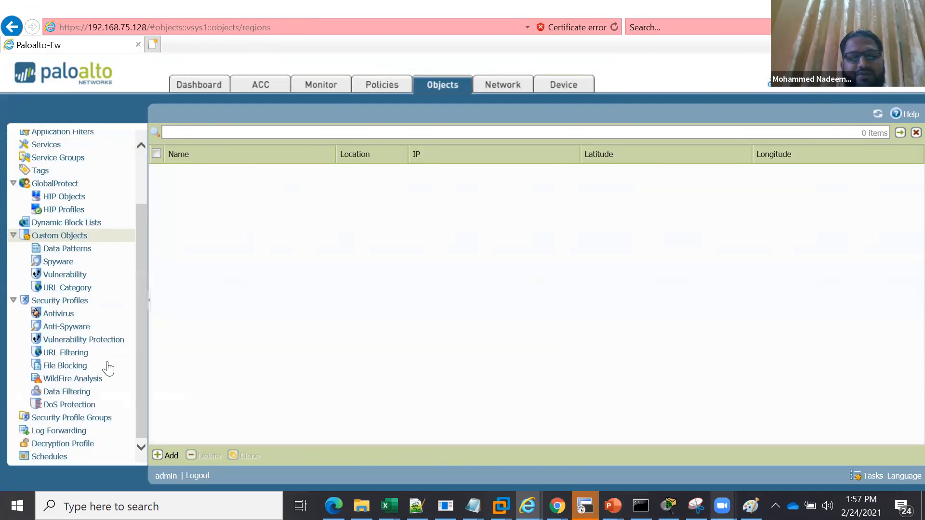